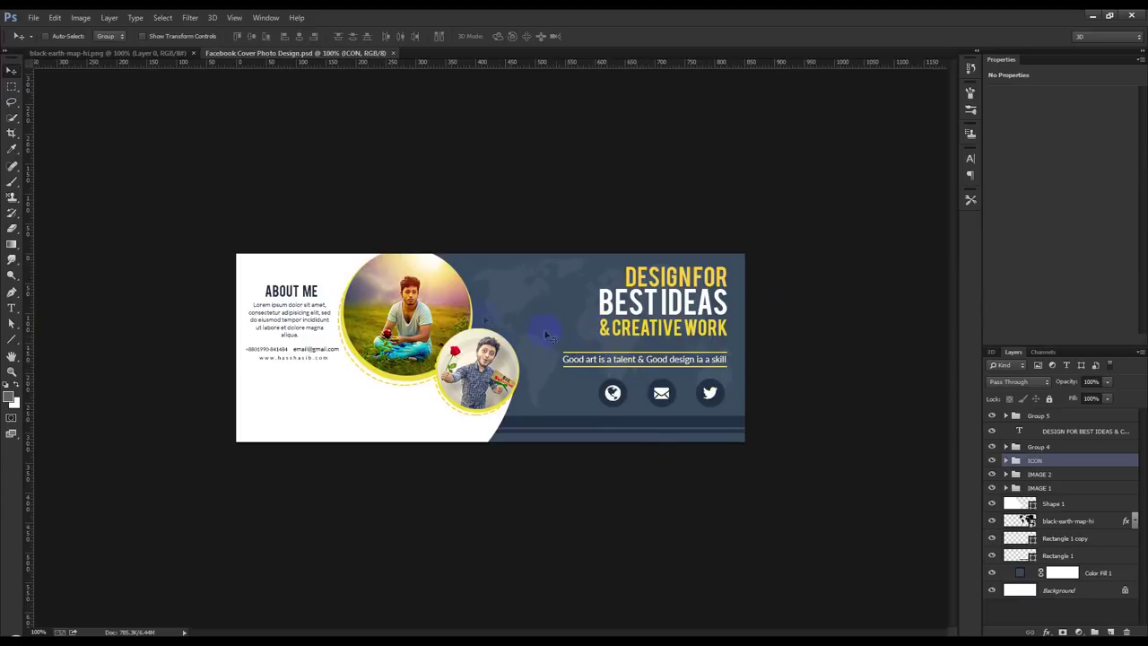
# Review the DESIGN FOR BEST IDEAS headline and the tagline text, committing both unchanged
pyautogui.click(466, 372)
pyautogui.doubleClick(1021, 431)
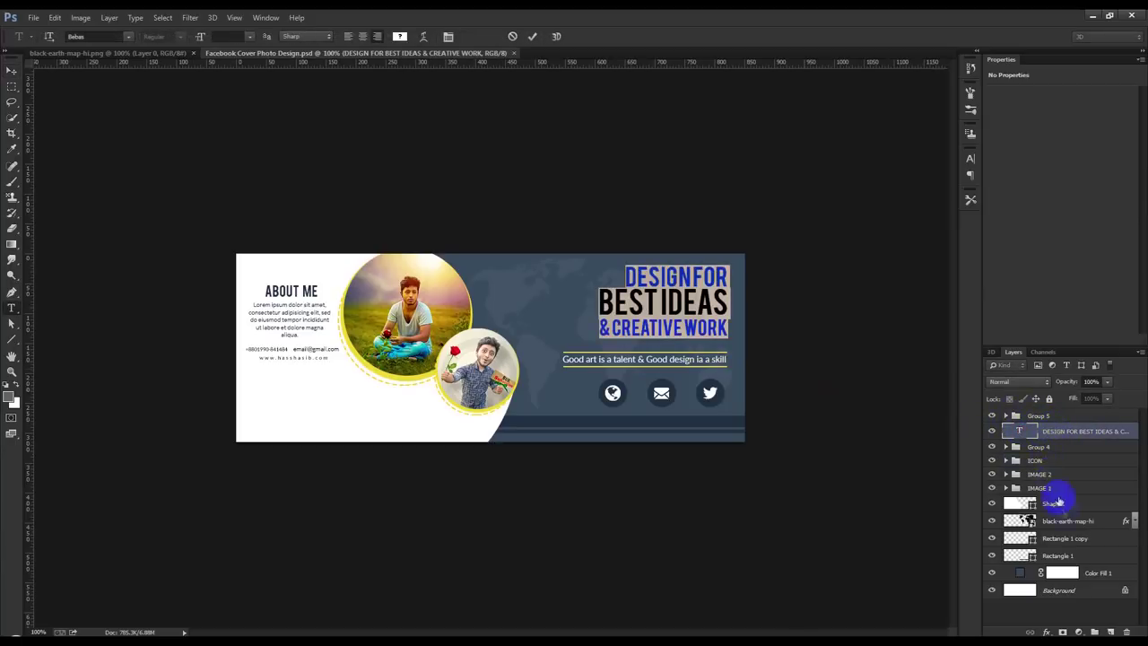
pyautogui.click(1007, 447)
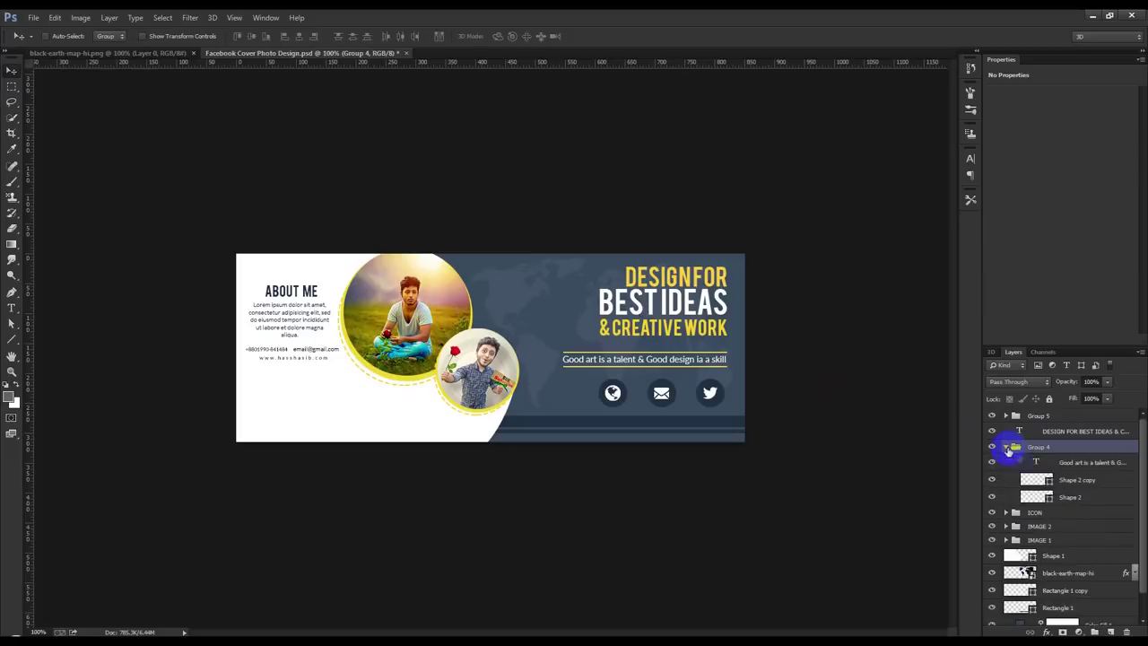
pyautogui.click(1038, 462)
pyautogui.press('v')
pyautogui.doubleClick(706, 360)
pyautogui.click(702, 359)
pyautogui.write('s')
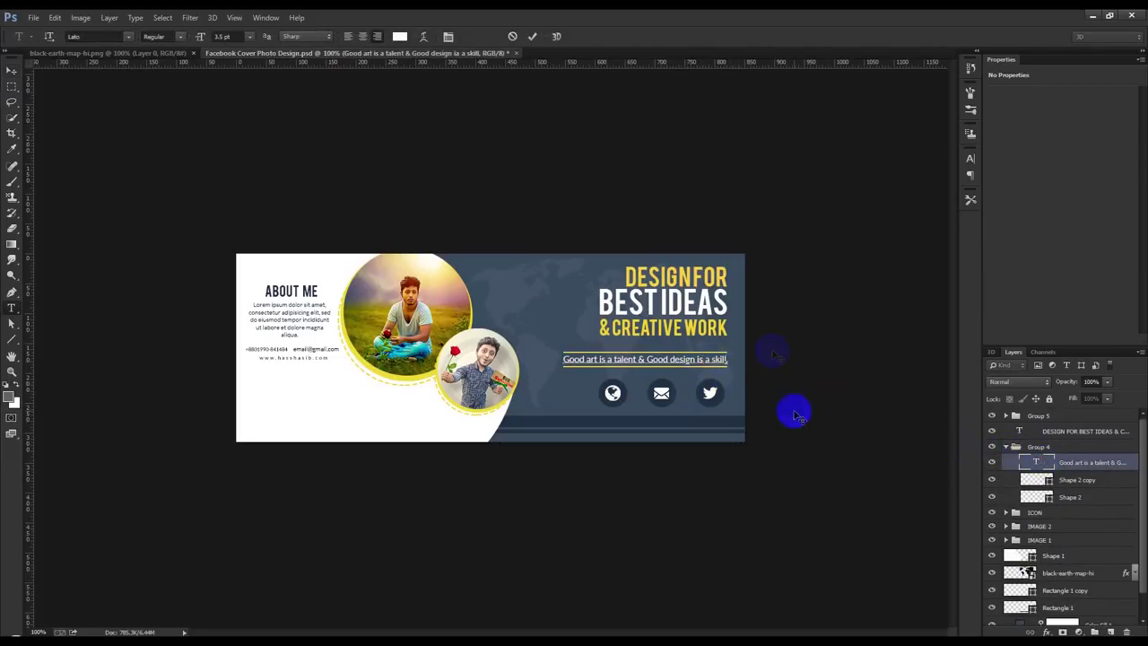
pyautogui.click(532, 36)
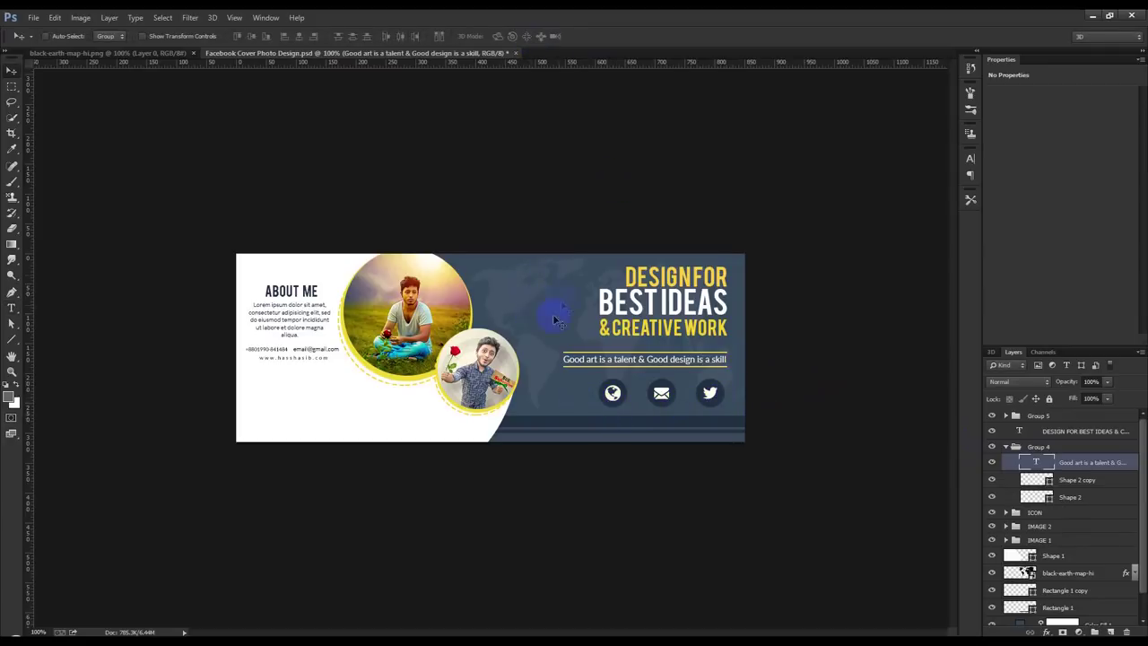
# Sample the banner's dark blue background as the foreground colour with the Eyedropper
pyautogui.click(12, 148)
pyautogui.click(506, 264)
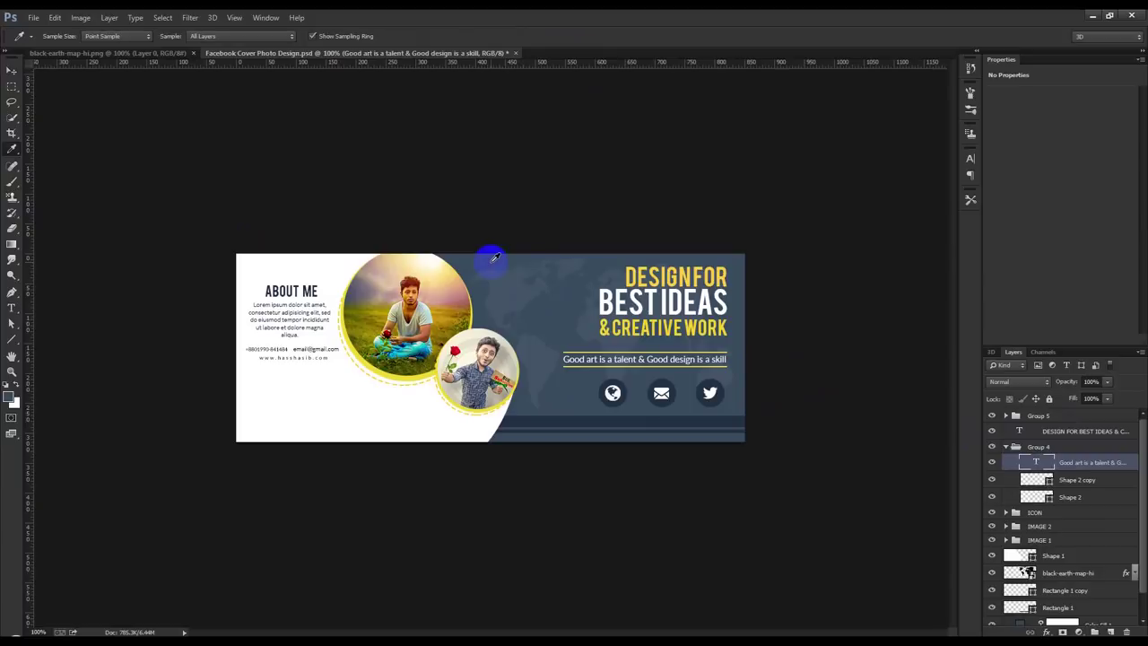
pyautogui.click(11, 70)
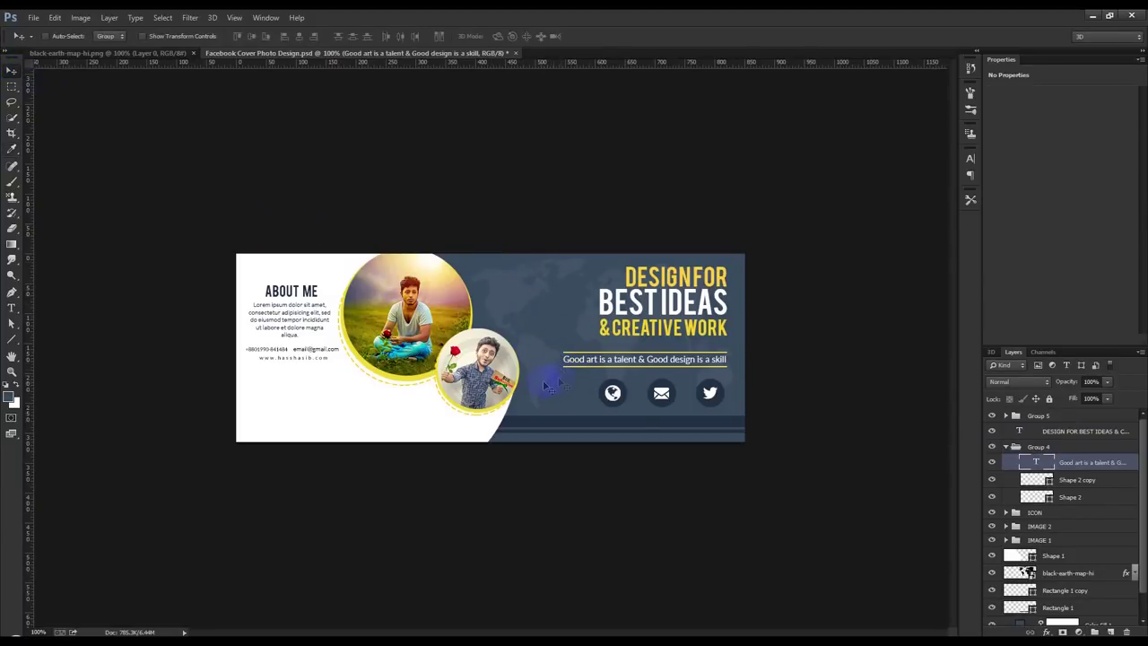
pyautogui.moveTo(453, 282)
pyautogui.mouseDown()
pyautogui.moveTo(155, 51)
pyautogui.moveTo(650, 353)
pyautogui.moveTo(321, 105)
pyautogui.moveTo(359, 222)
pyautogui.moveTo(88, 34)
pyautogui.mouseUp()
# Start a new document and set its width to 851 px
pyautogui.click(27, 15)
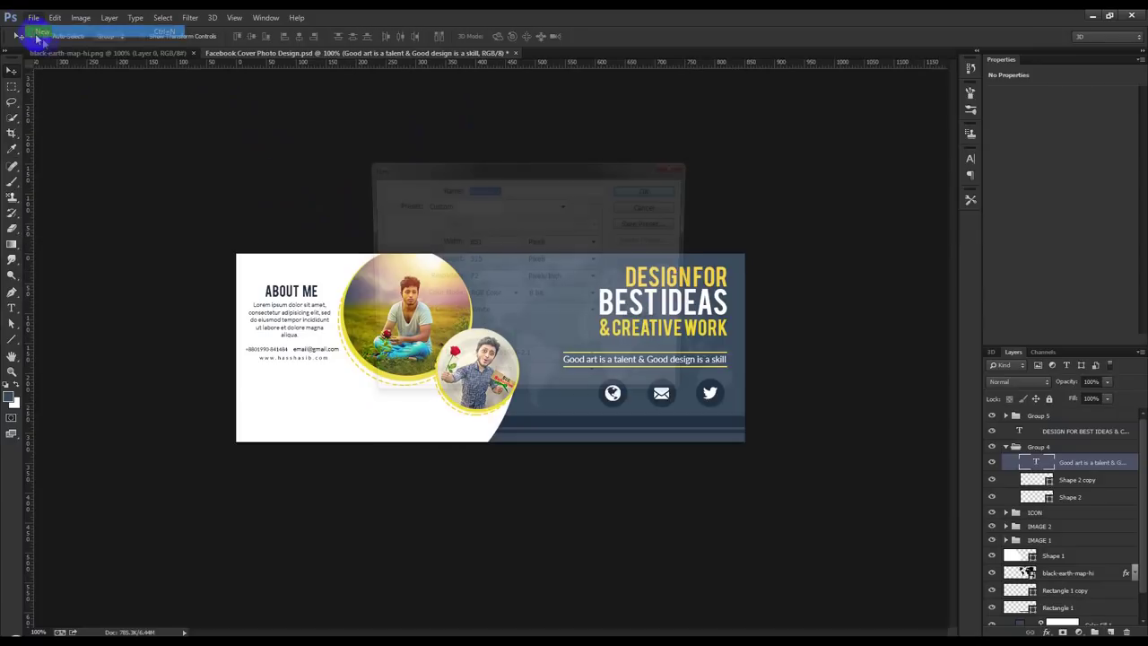
pyautogui.moveTo(523, 177); pyautogui.dragTo(508, 240)
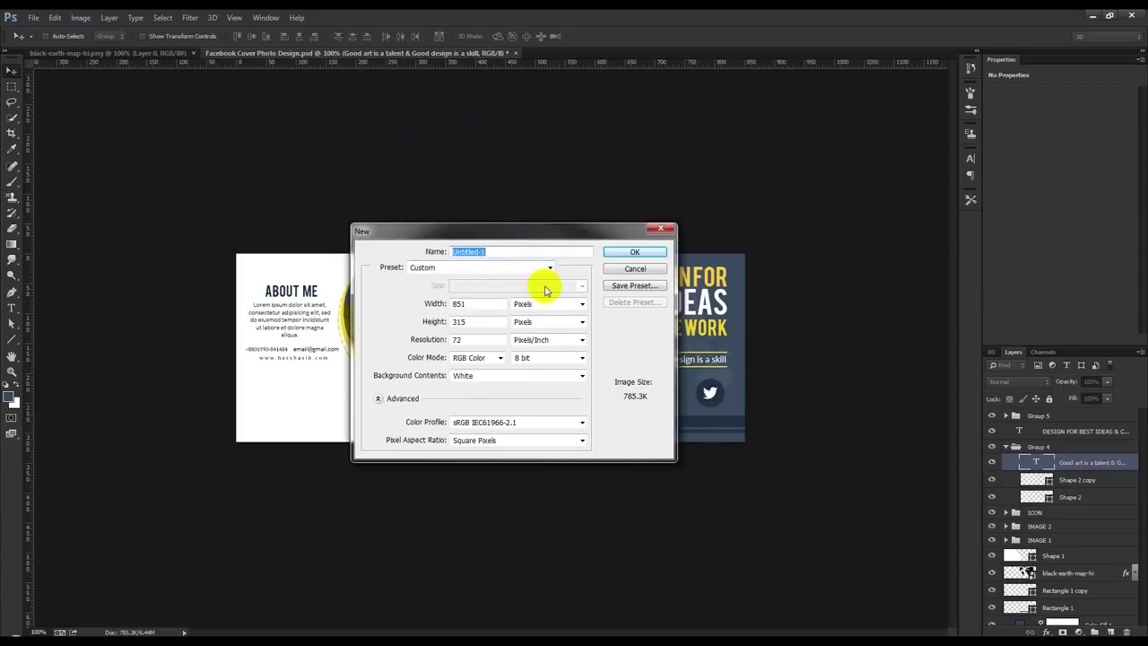
pyautogui.click(496, 305)
pyautogui.doubleClick(459, 303)
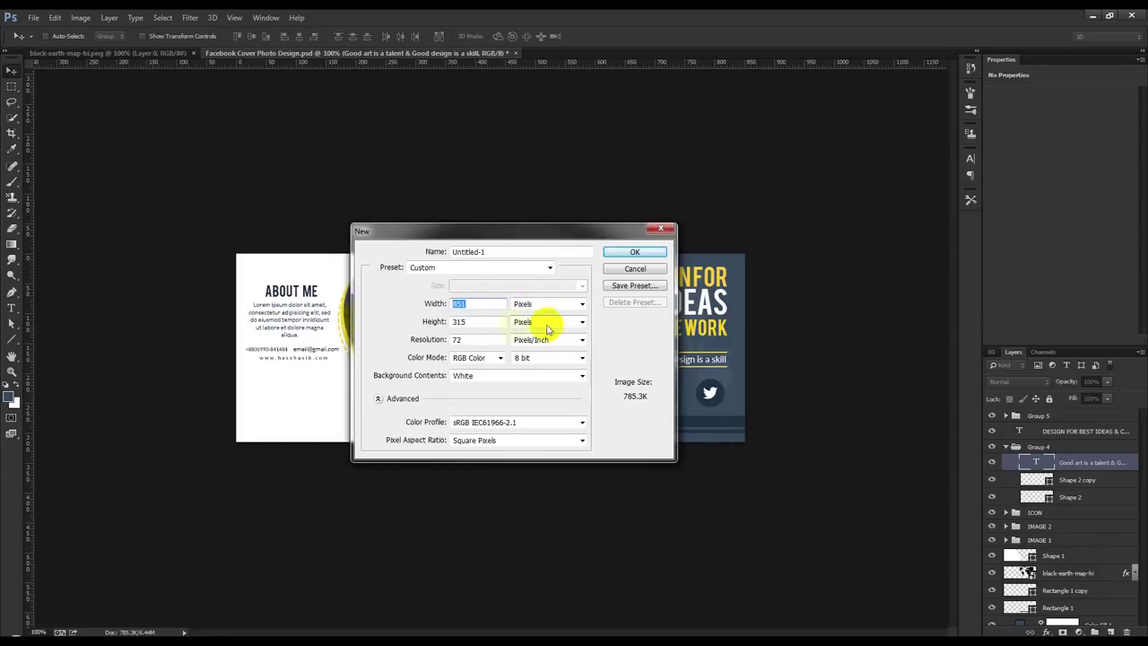
pyautogui.click(491, 304)
pyautogui.moveTo(491, 304); pyautogui.dragTo(416, 309)
pyautogui.write('8')
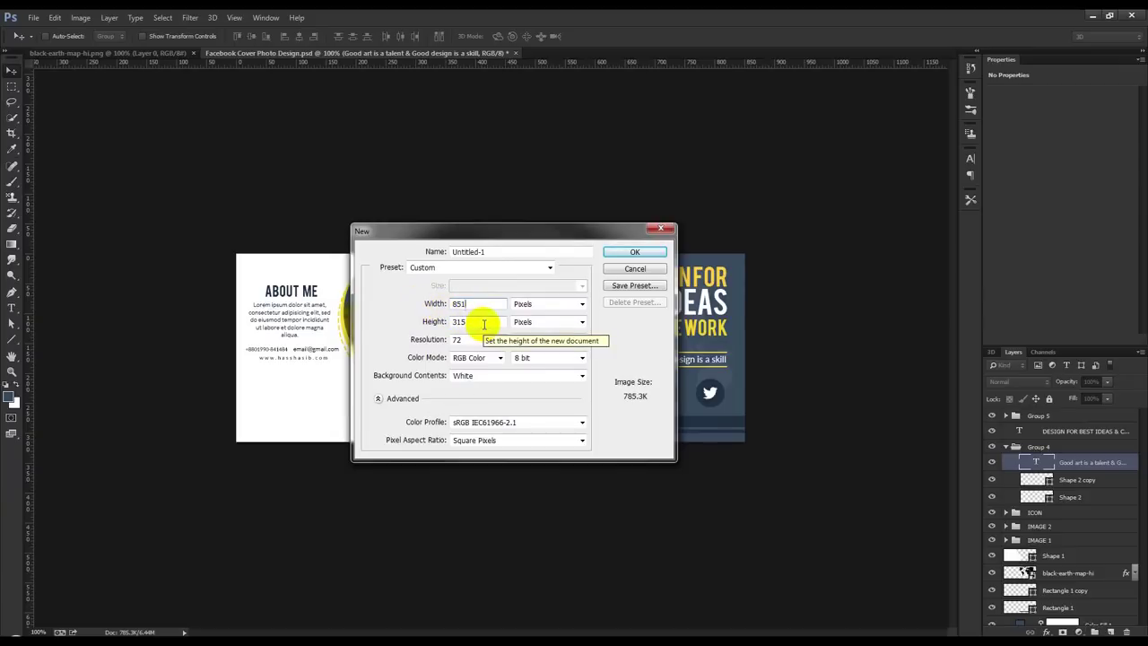
# Set height 315 px, resolution 300, RGB Color, name it Facebook Cover, and create it
pyautogui.moveTo(483, 324); pyautogui.dragTo(357, 344)
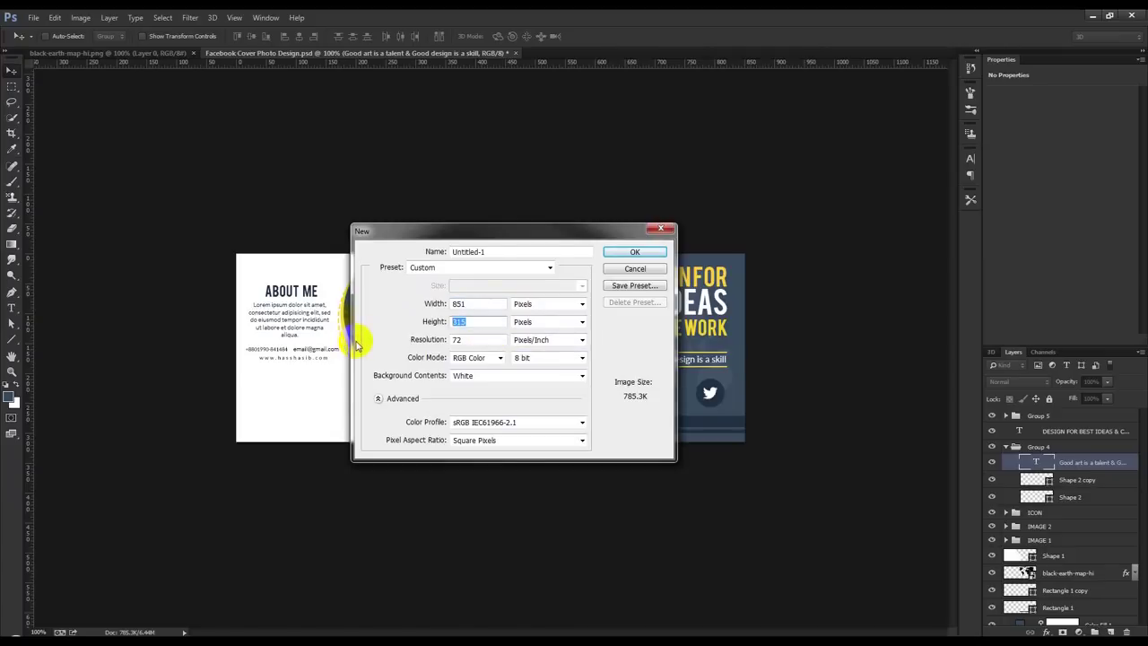
pyautogui.write('3')
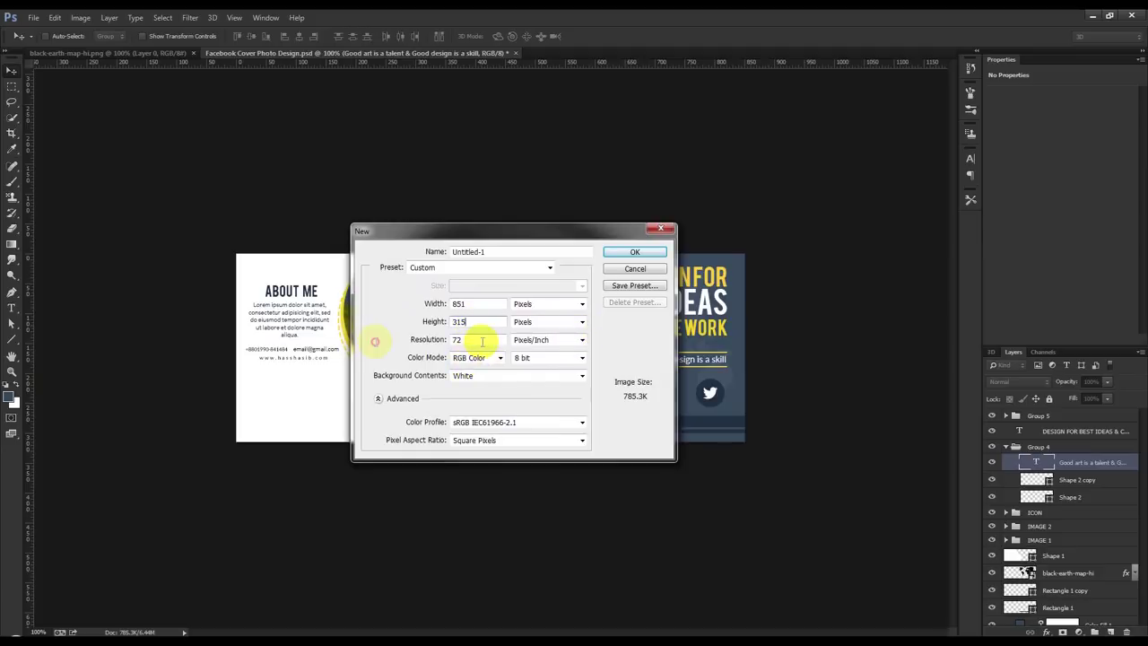
pyautogui.moveTo(481, 340); pyautogui.dragTo(331, 347)
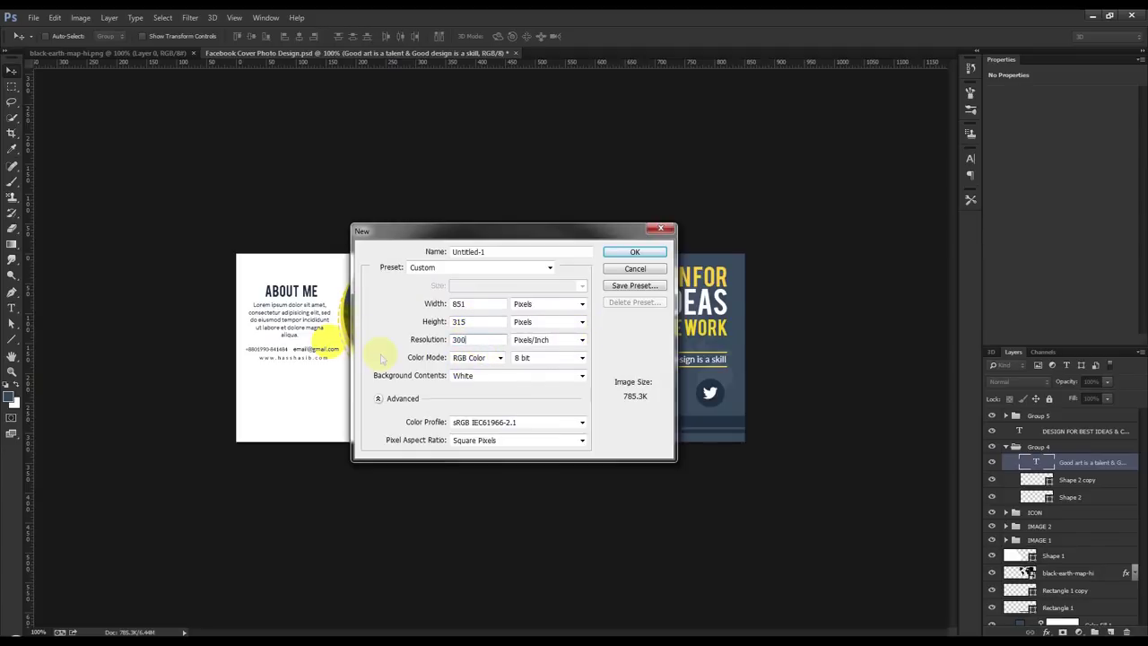
pyautogui.click(470, 357)
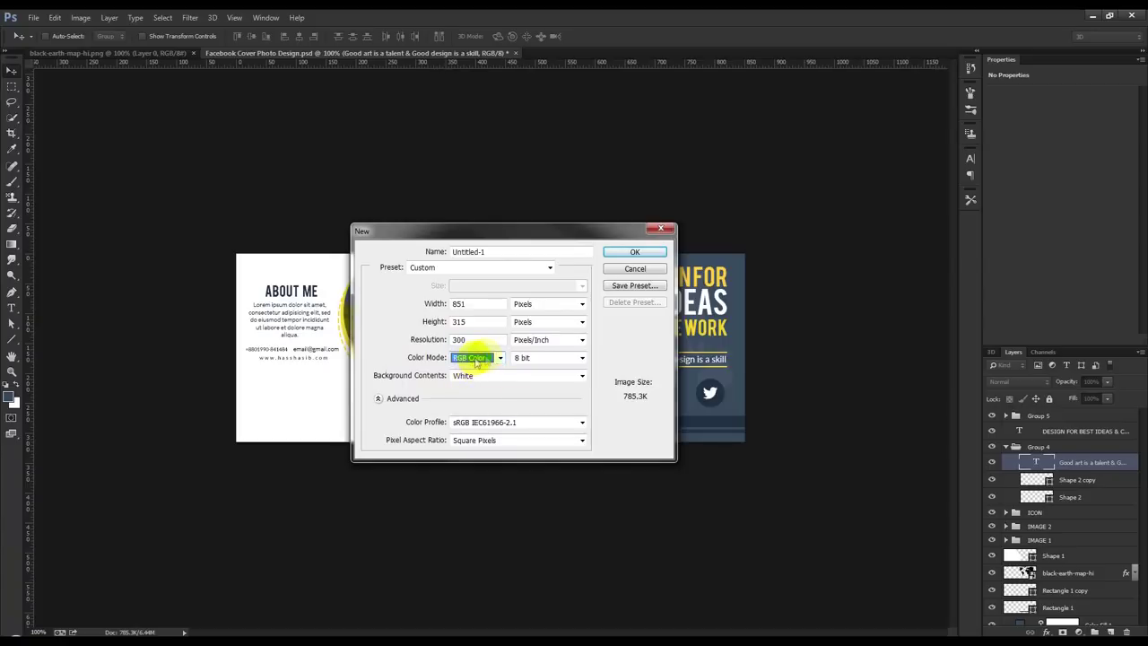
pyautogui.moveTo(530, 252); pyautogui.dragTo(230, 255)
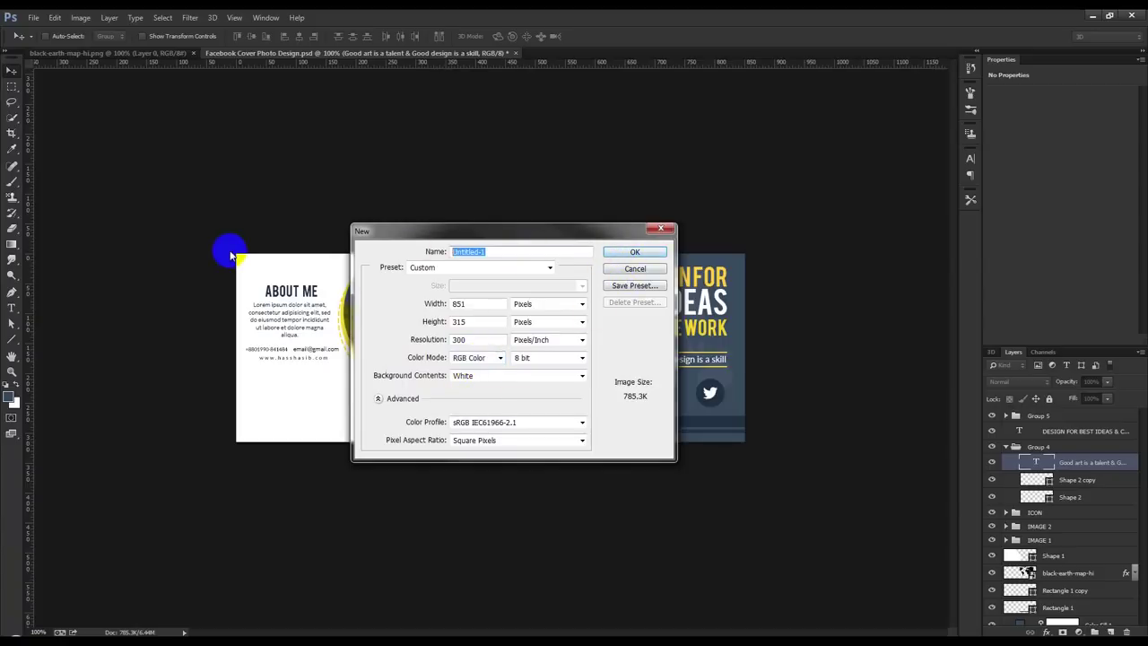
pyautogui.write('Facebook Cover')
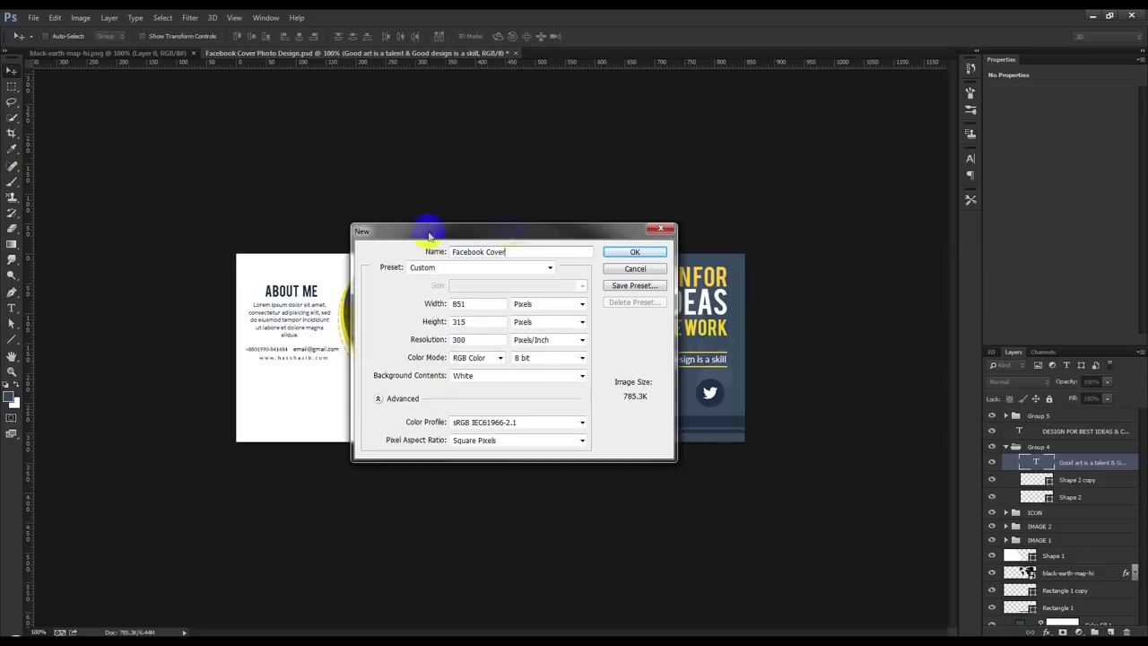
pyautogui.click(626, 252)
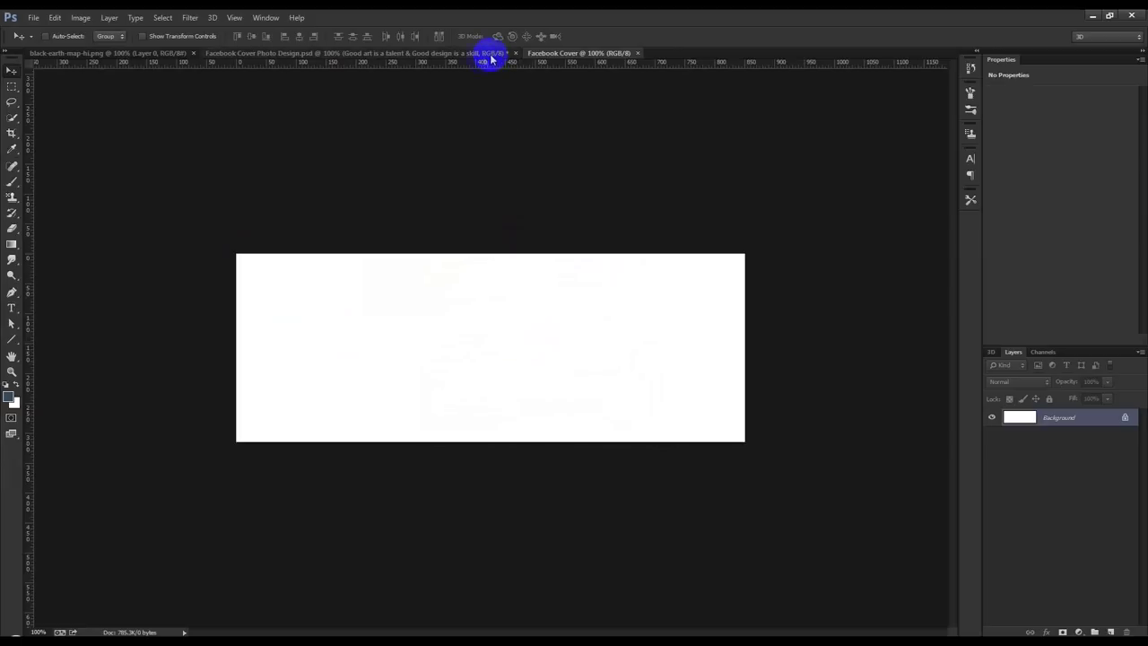
# Set the foreground colour to dark slate blue #34495e
pyautogui.click(372, 56)
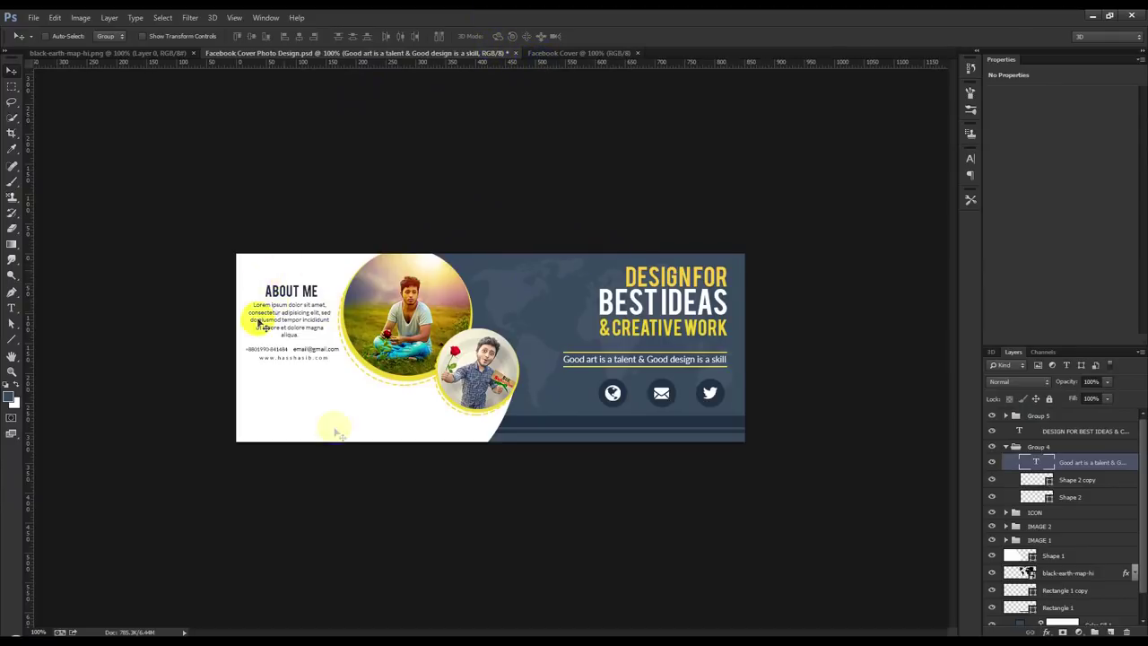
pyautogui.click(546, 53)
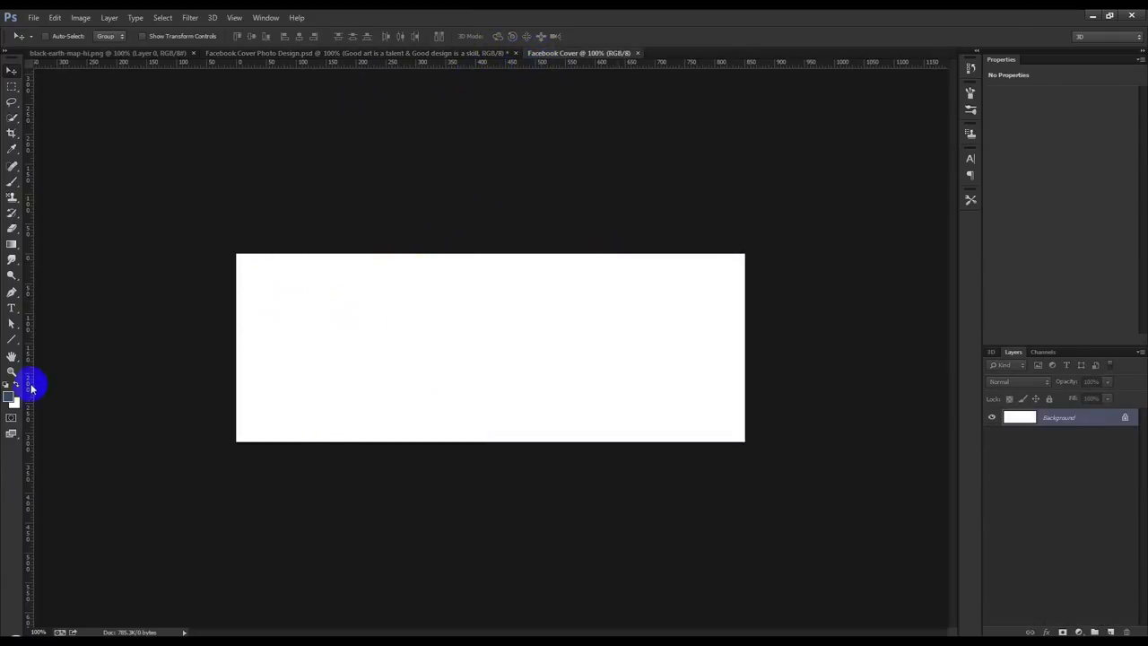
pyautogui.click(8, 395)
pyautogui.click(610, 419)
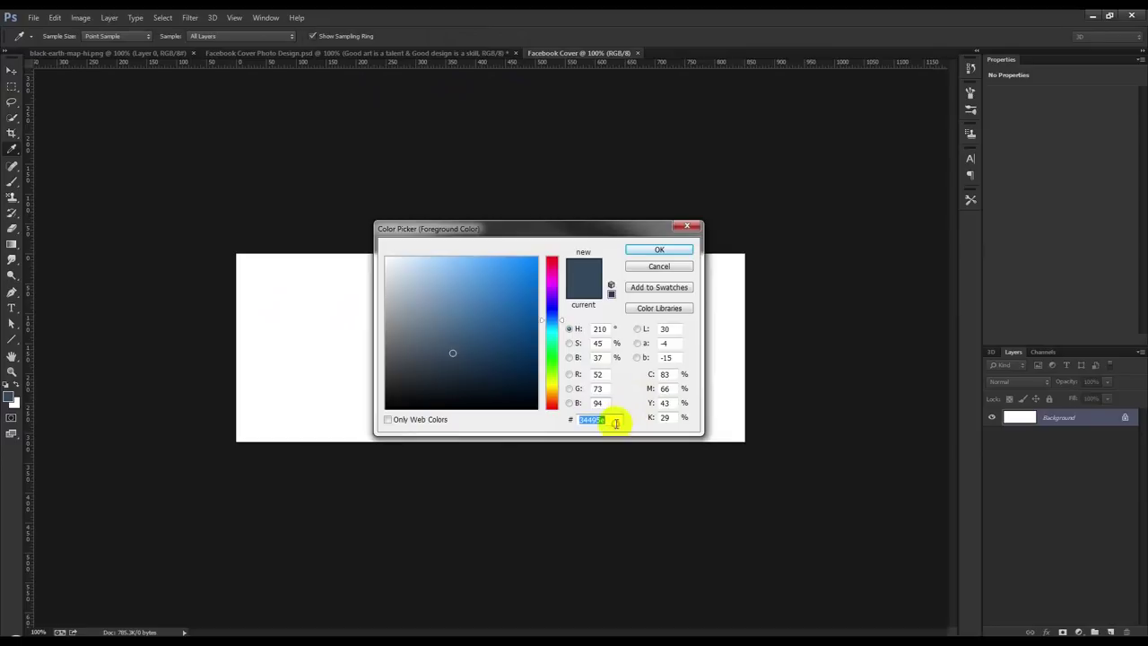
pyautogui.doubleClick(563, 419)
pyautogui.write('34495f')
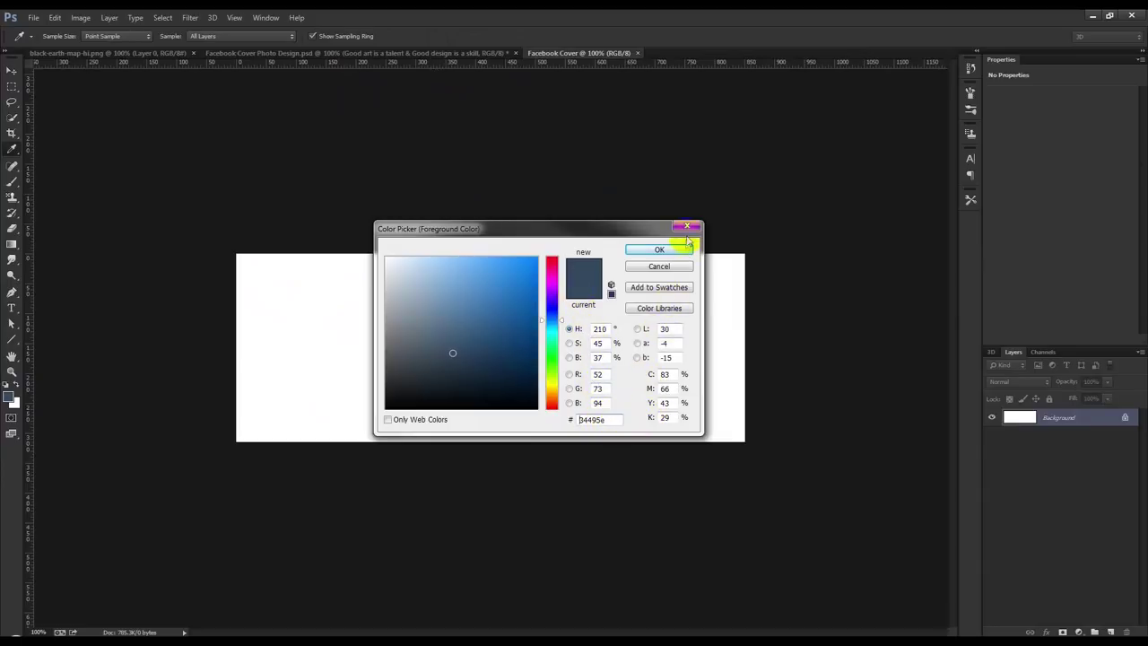
pyautogui.click(659, 251)
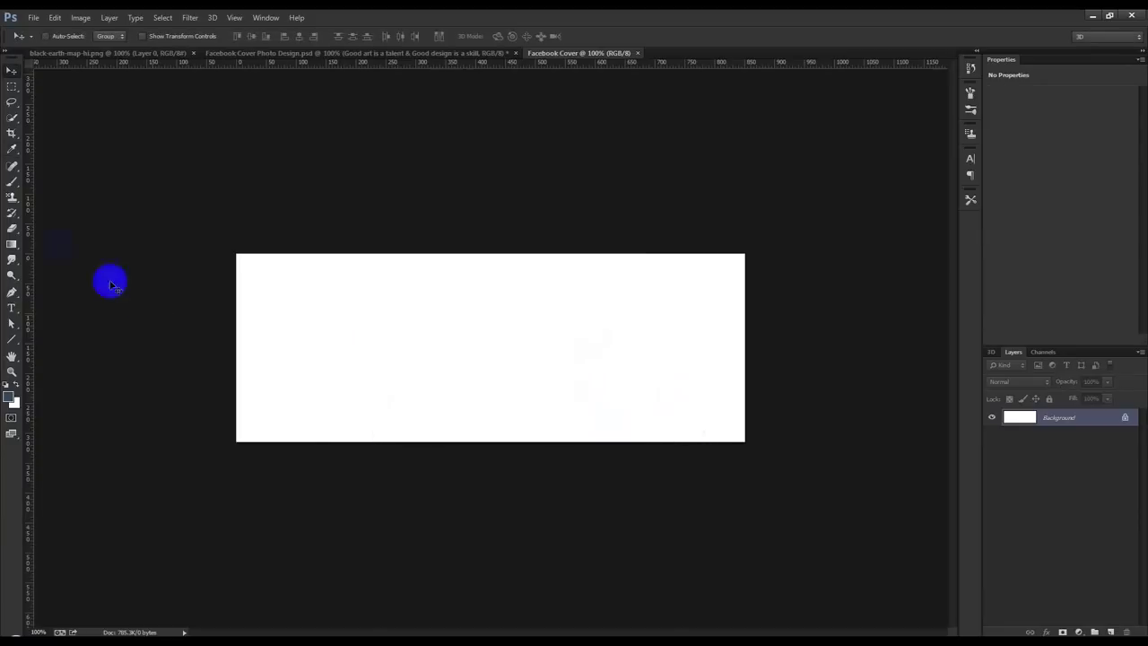
# Fill the white Facebook Cover canvas with the dark blue using the Paint Bucket
pyautogui.click(14, 246)
pyautogui.click(79, 259)
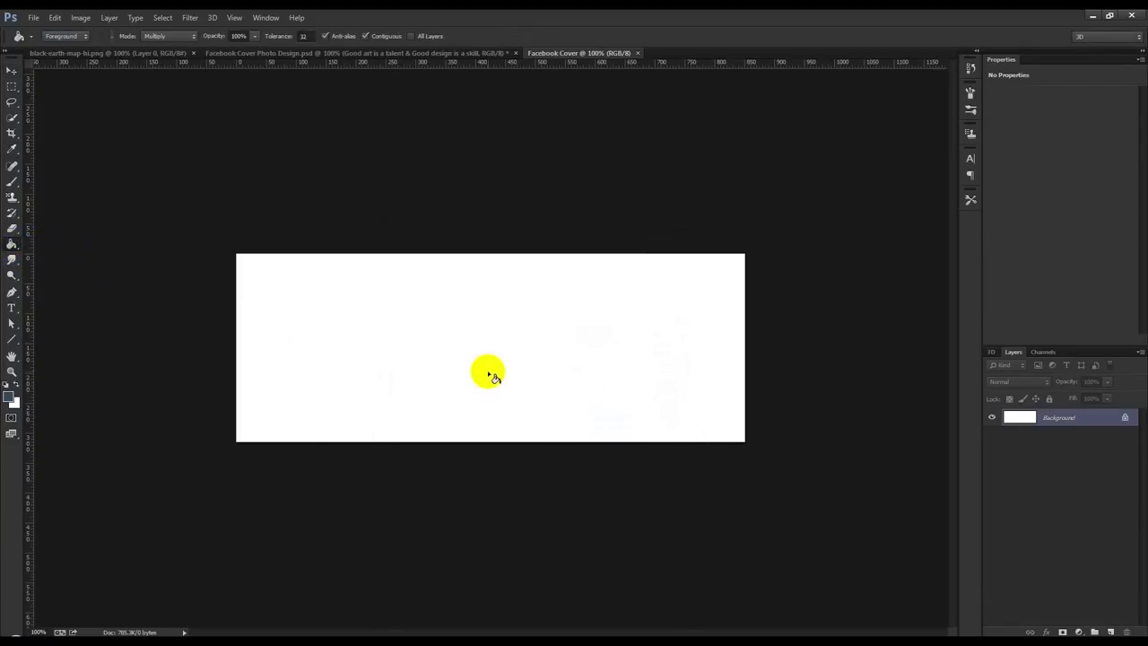
pyautogui.click(485, 390)
# Sample the yellow of the photo circle's border in the original design
pyautogui.click(11, 70)
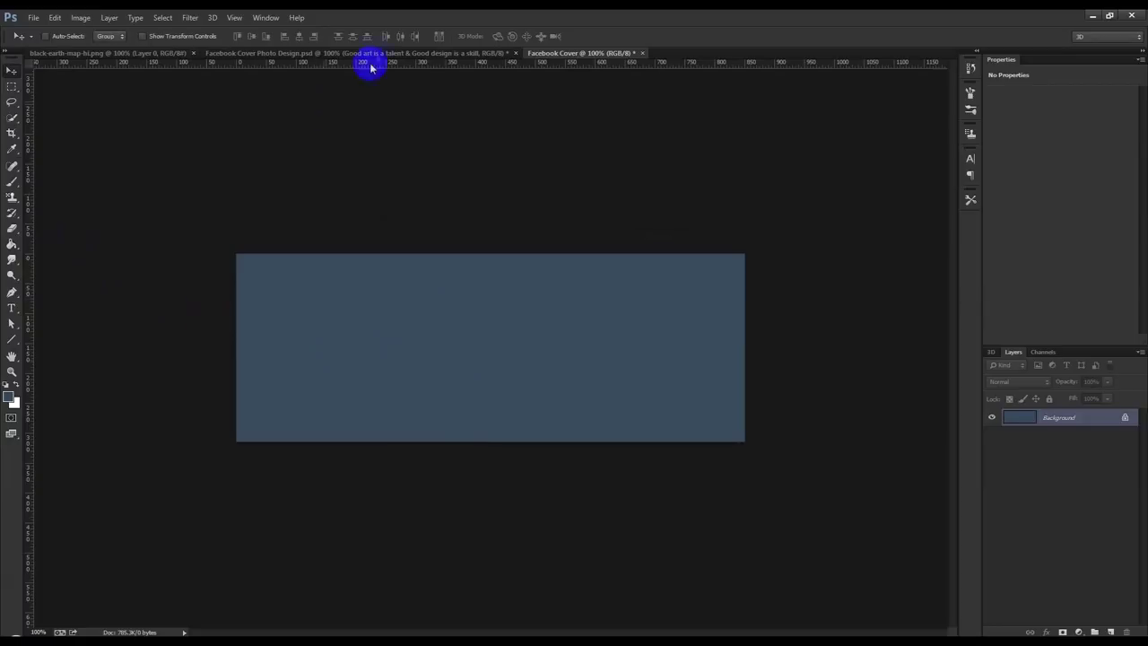
pyautogui.click(368, 53)
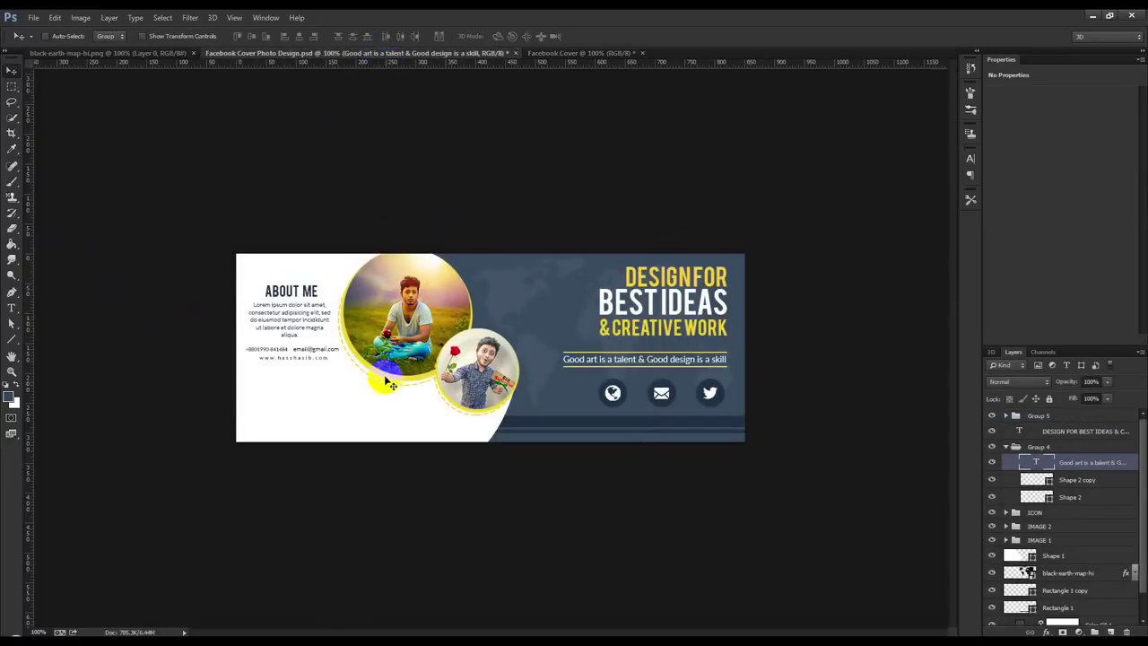
pyautogui.click(11, 148)
pyautogui.click(419, 377)
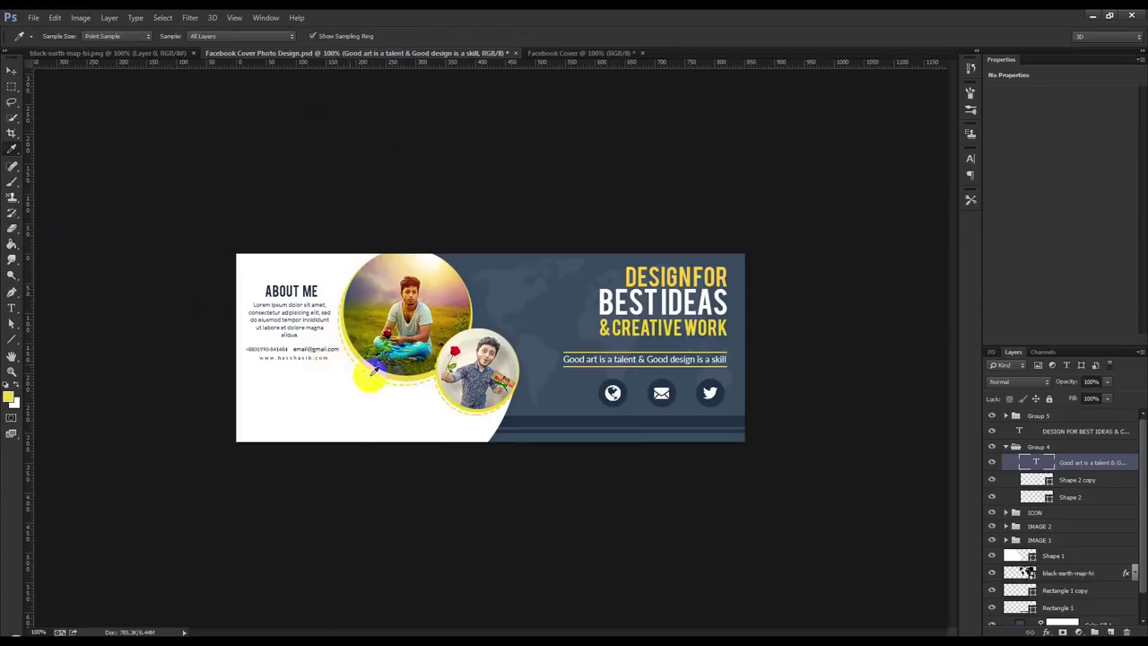
# Draw a large yellow circle near the top of the Facebook Cover canvas
pyautogui.click(552, 54)
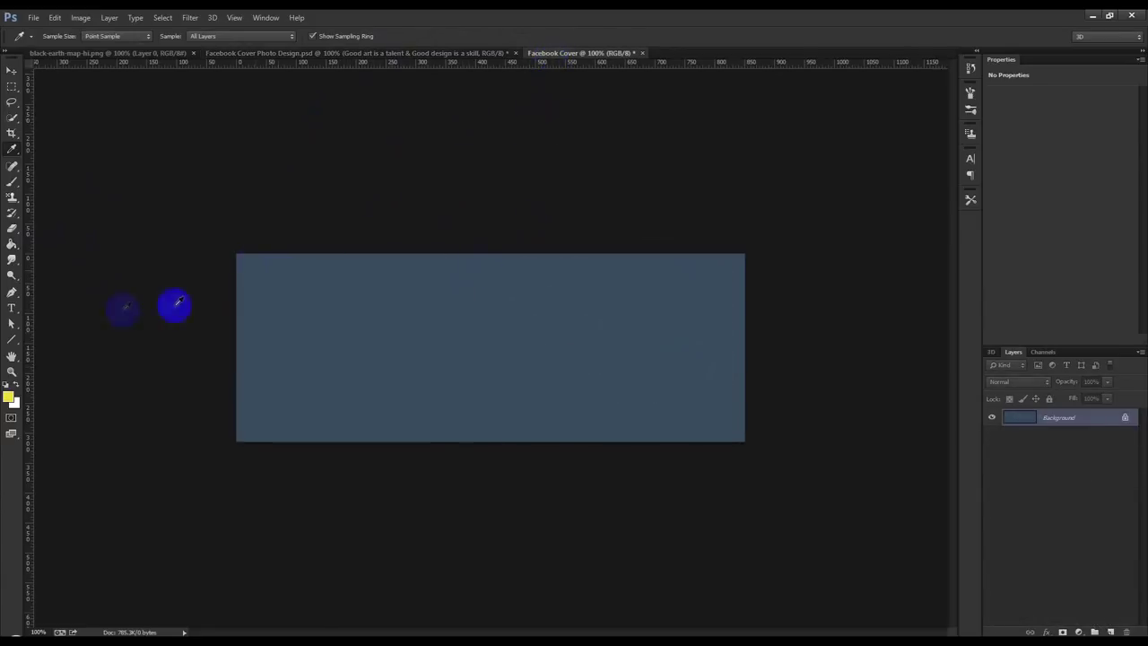
pyautogui.click(13, 341)
pyautogui.moveTo(16, 344); pyautogui.dragTo(76, 366)
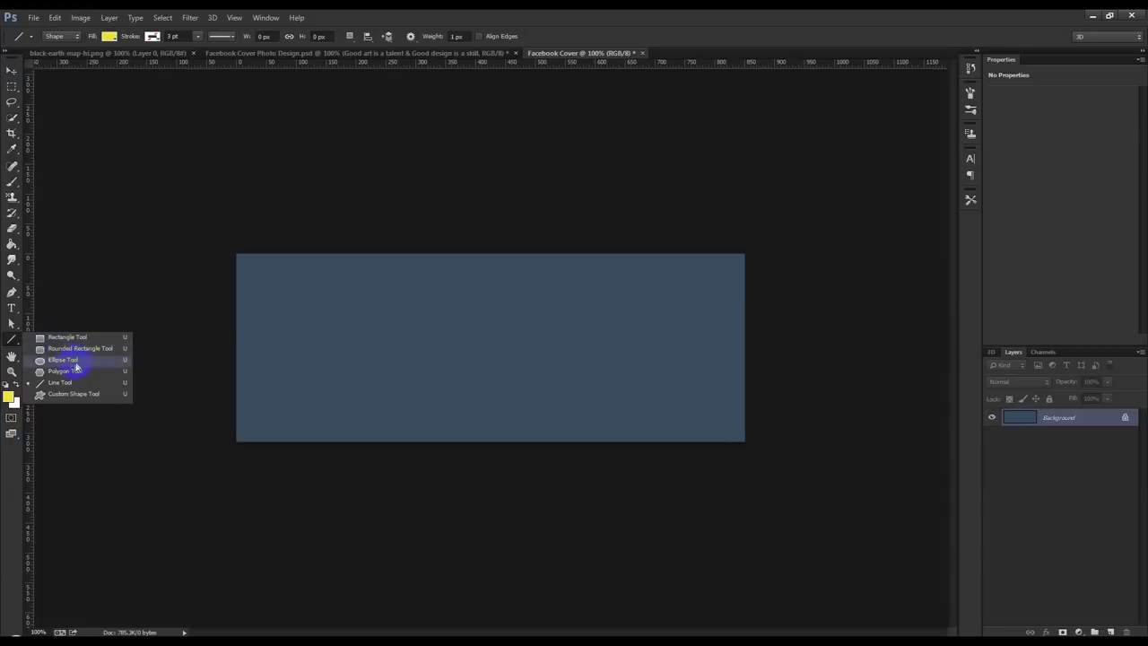
pyautogui.click(77, 361)
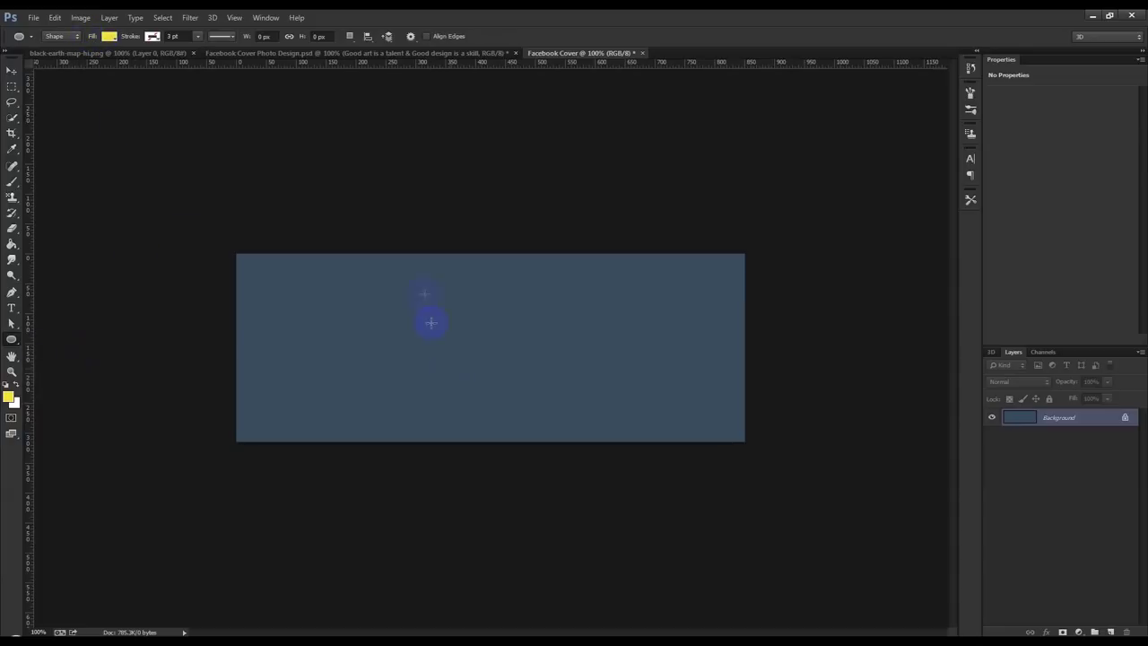
pyautogui.moveTo(400, 251)
pyautogui.mouseDown()
pyautogui.moveTo(501, 359)
pyautogui.moveTo(570, 395)
pyautogui.moveTo(551, 369)
pyautogui.moveTo(547, 392)
pyautogui.moveTo(530, 390)
pyautogui.mouseUp()
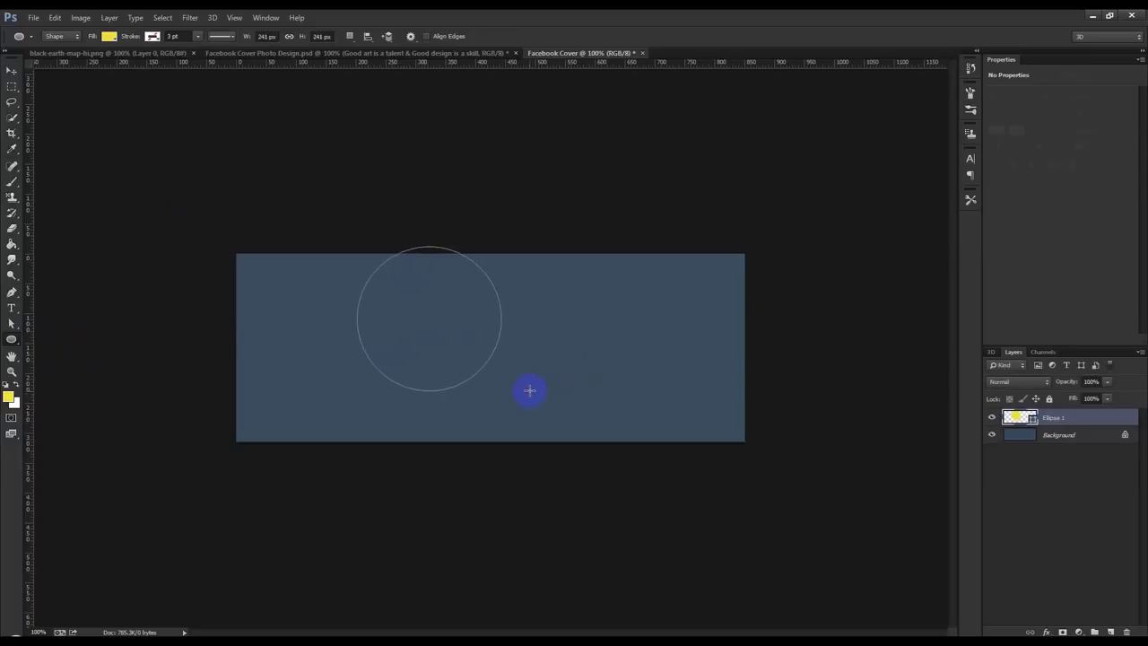
# Alt-drag a copy of the yellow circle to its right
pyautogui.click(12, 70)
pyautogui.scroll(3, 417, 323)
pyautogui.scroll(-2, 418, 323)
pyautogui.scroll(1, 422, 326)
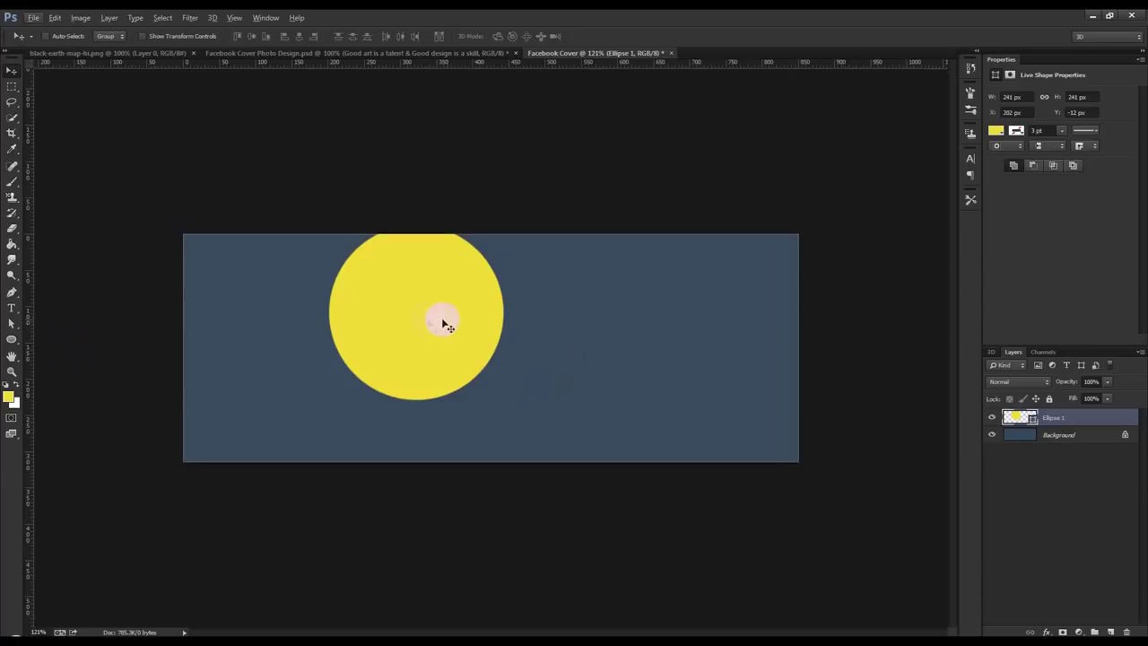
pyautogui.keyDown('alt'); pyautogui.moveTo(416, 318); pyautogui.dragTo(595, 327); pyautogui.keyUp('alt')
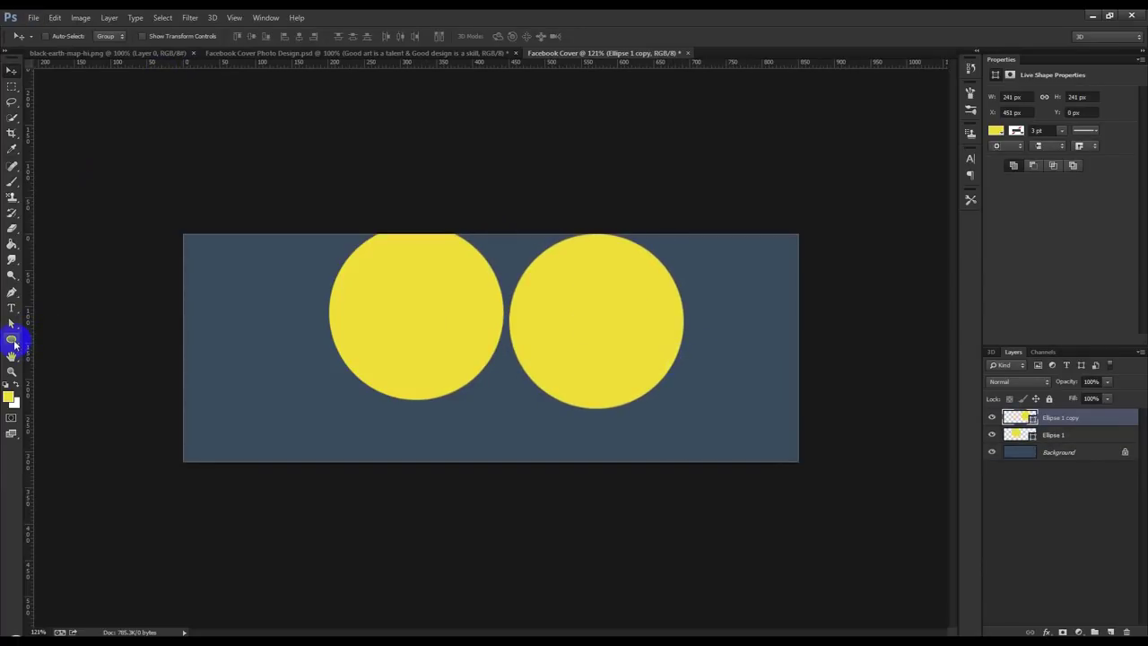
# Give the copied circle no fill and a thin dashed yellow stroke
pyautogui.click(11, 339)
pyautogui.click(109, 36)
pyautogui.click(59, 60)
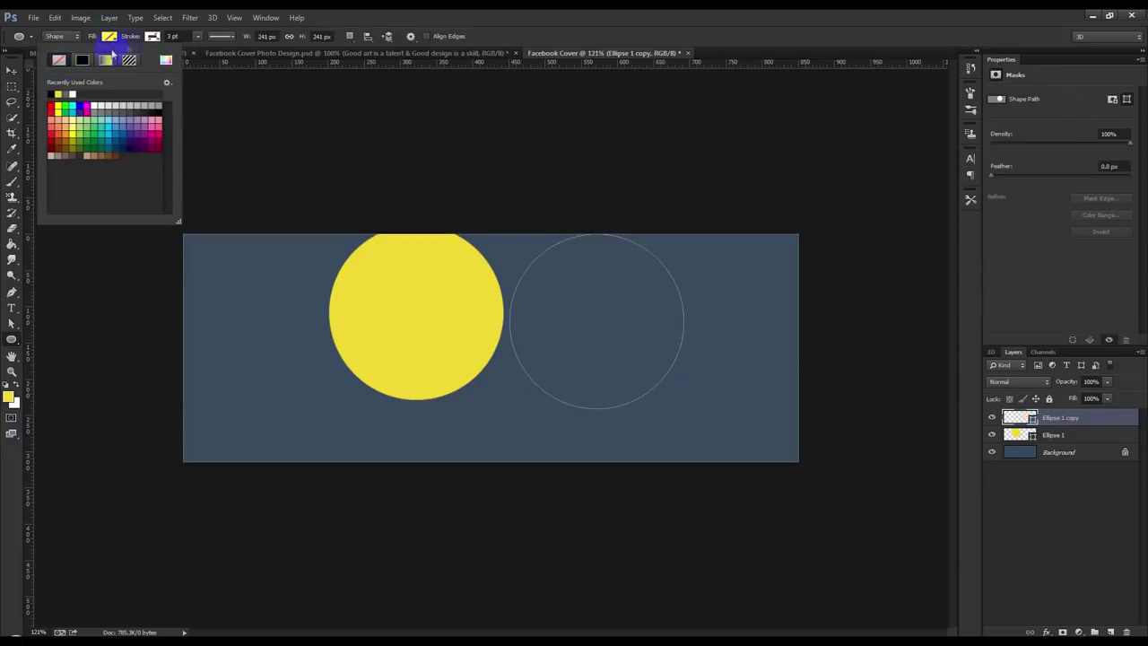
pyautogui.click(153, 36)
pyautogui.click(115, 93)
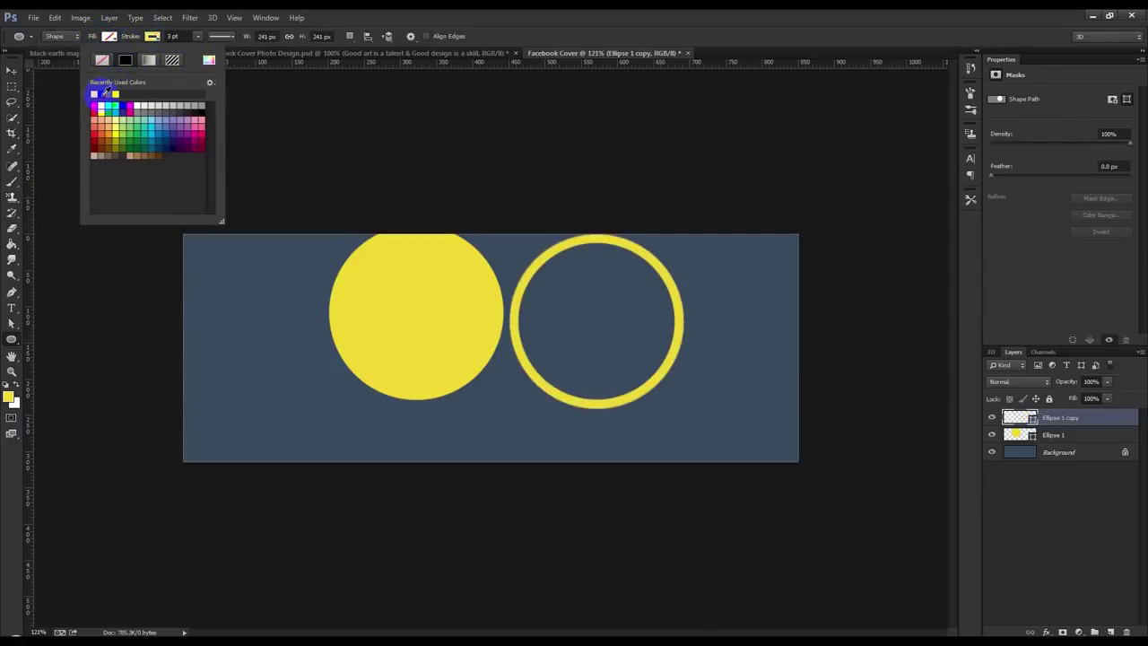
pyautogui.click(178, 36)
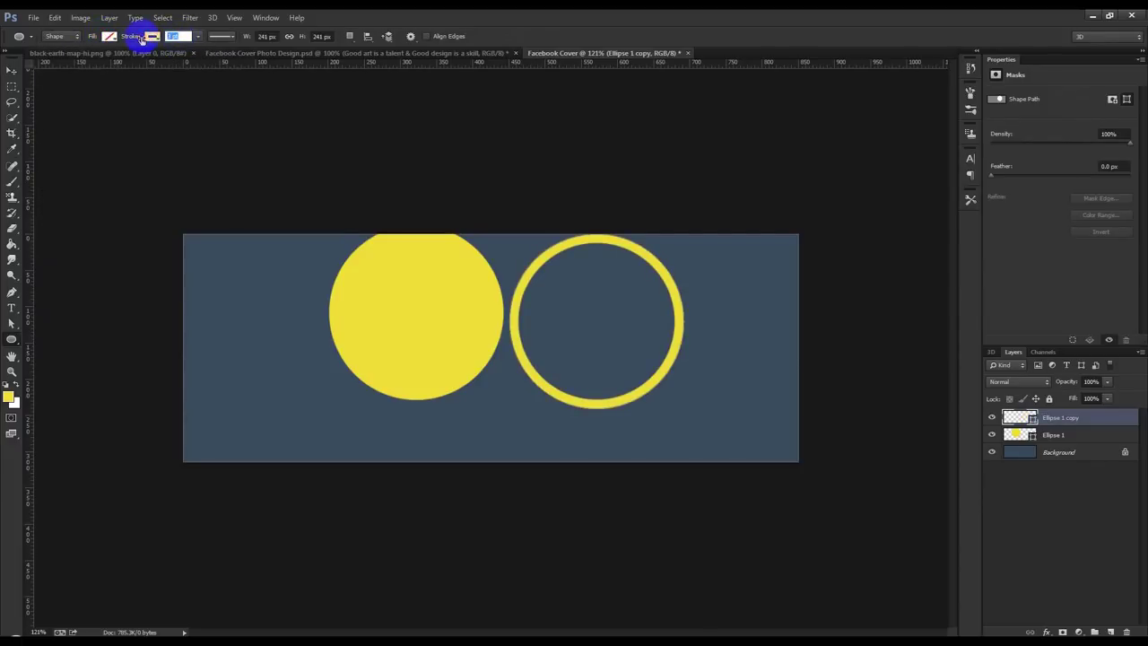
pyautogui.write('2')
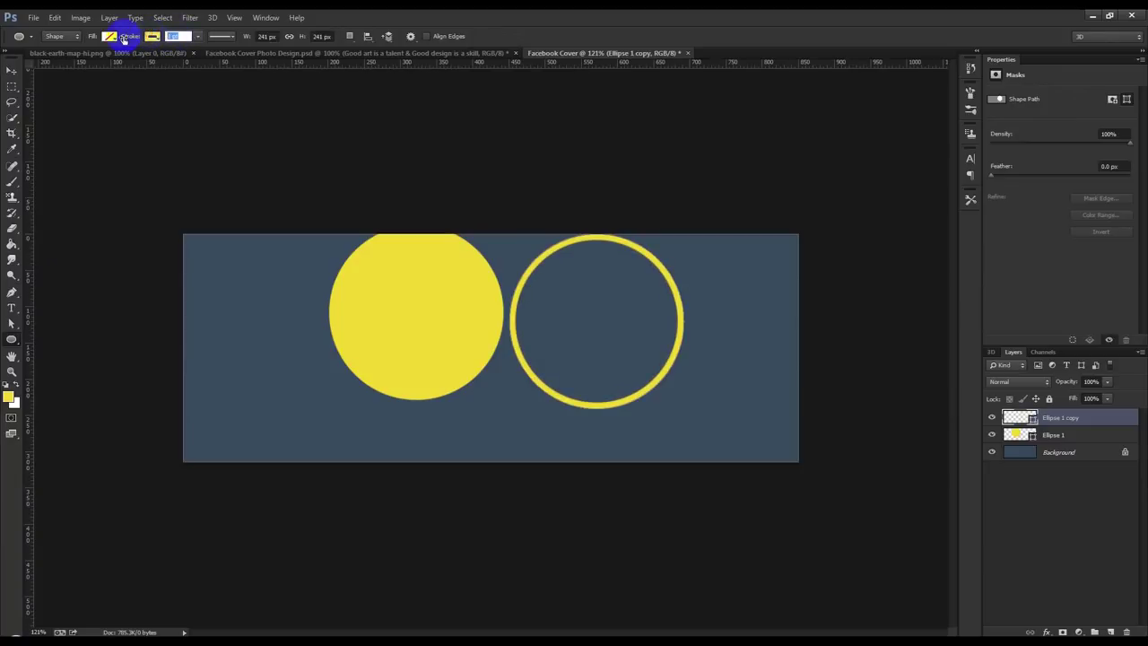
pyautogui.write('1')
pyautogui.press('Return')
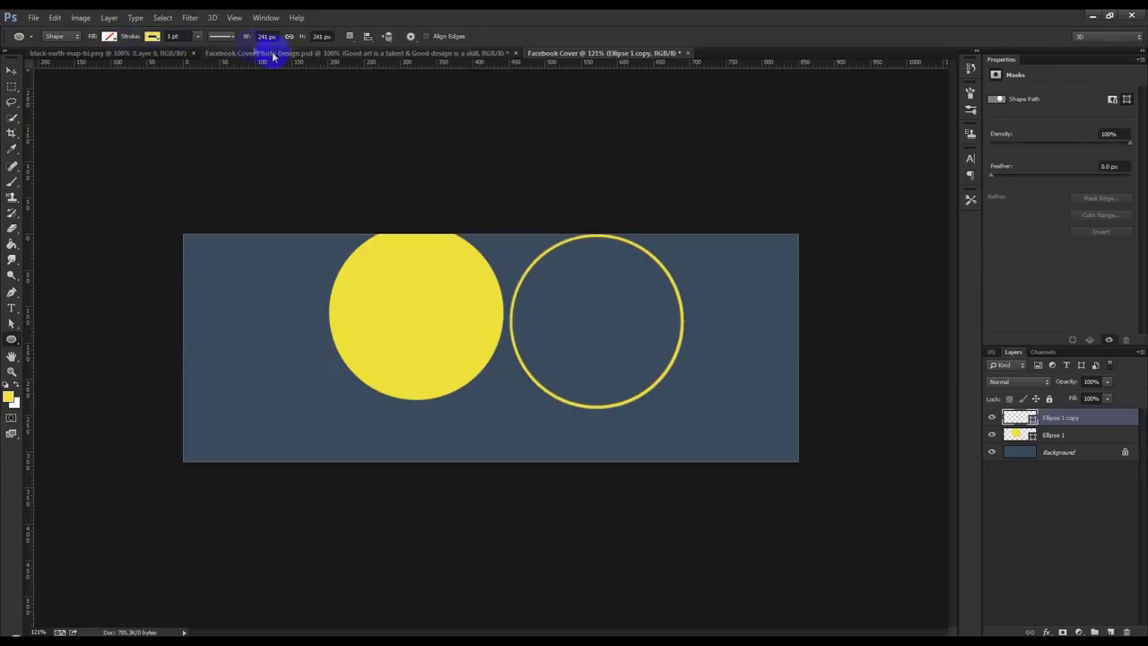
pyautogui.click(221, 35)
pyautogui.click(207, 87)
pyautogui.click(569, 153)
pyautogui.click(544, 255)
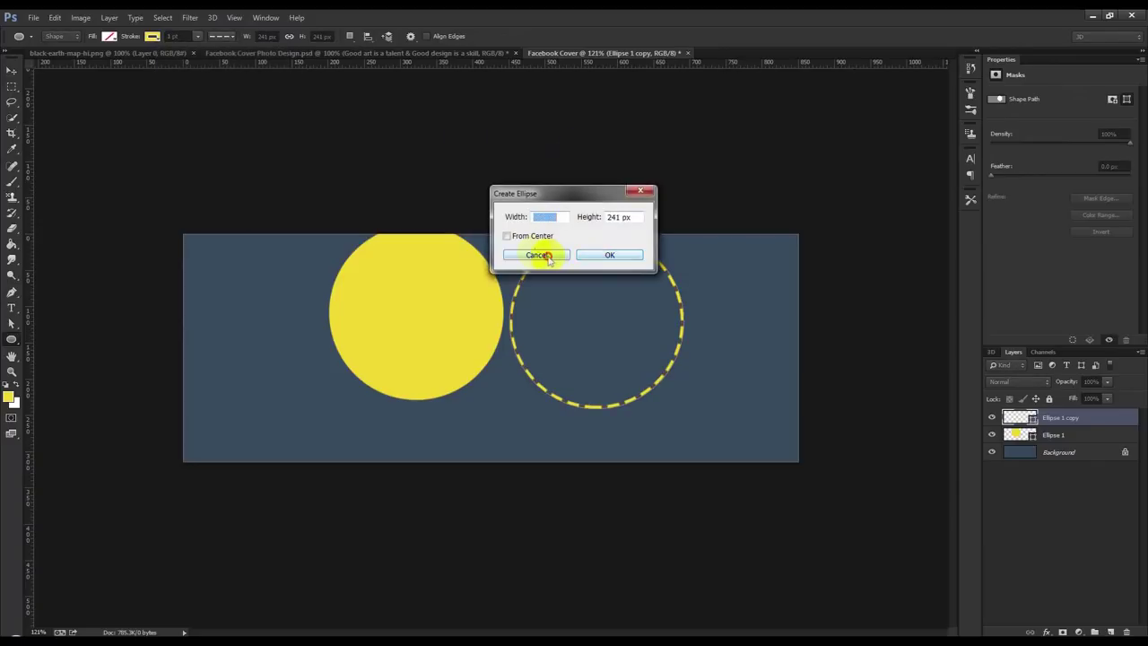
# Move the dashed ring over the solid yellow circle and thin its stroke width further
pyautogui.click(10, 71)
pyautogui.moveTo(664, 326); pyautogui.dragTo(492, 332)
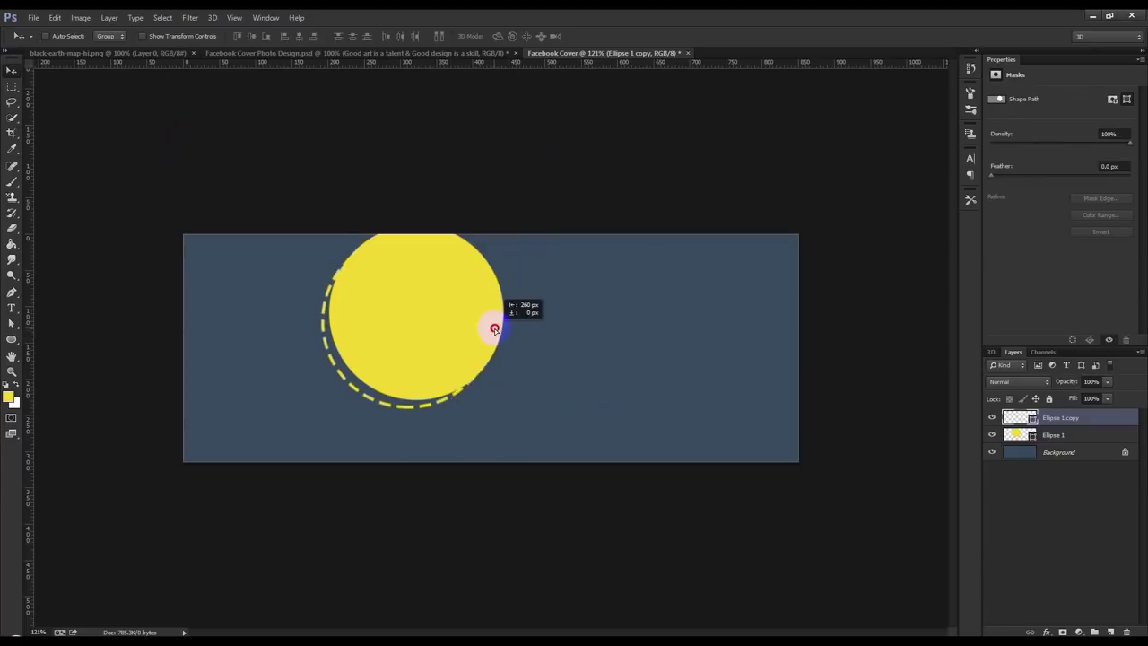
pyautogui.moveTo(492, 332); pyautogui.dragTo(497, 328)
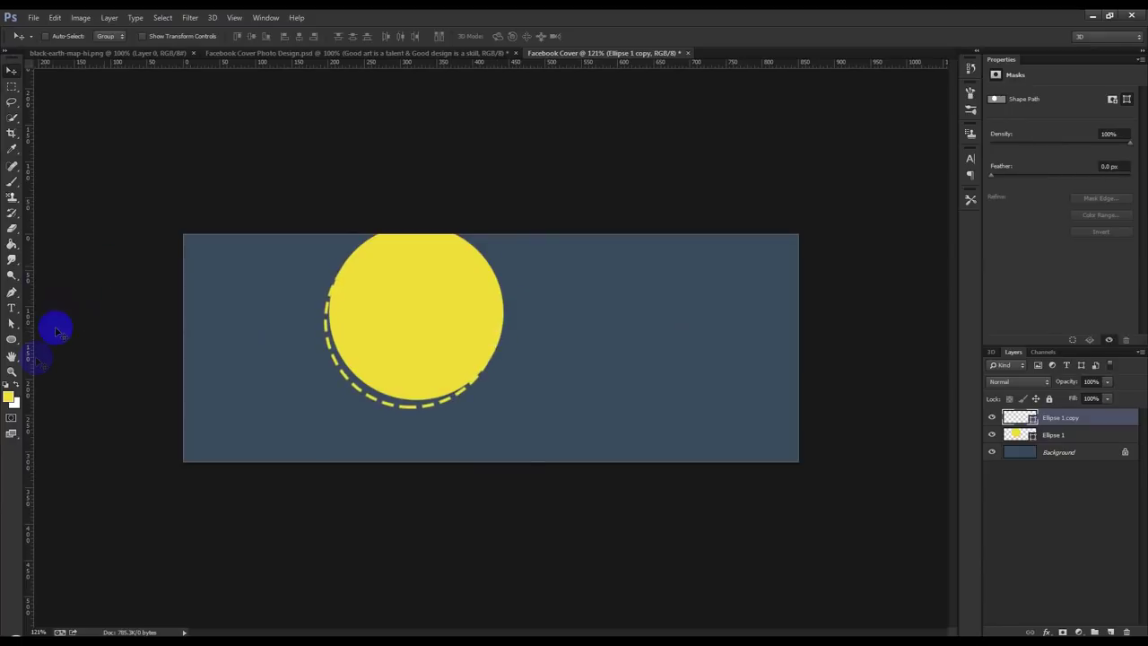
pyautogui.click(12, 339)
pyautogui.click(178, 36)
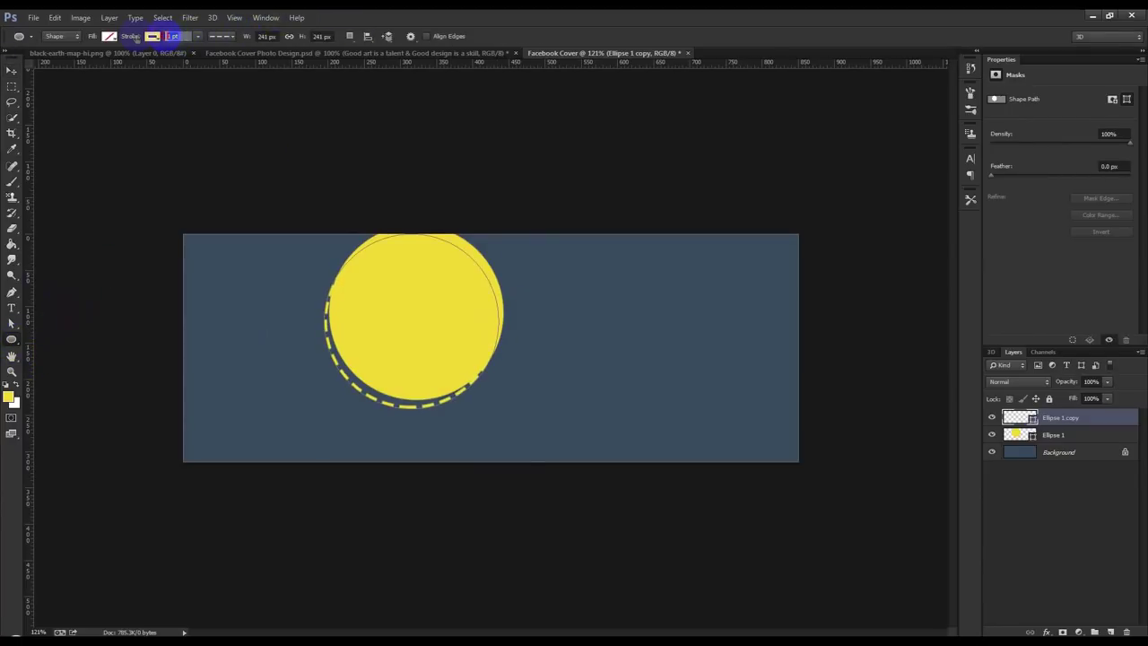
pyautogui.press('Return')
pyautogui.doubleClick(174, 36)
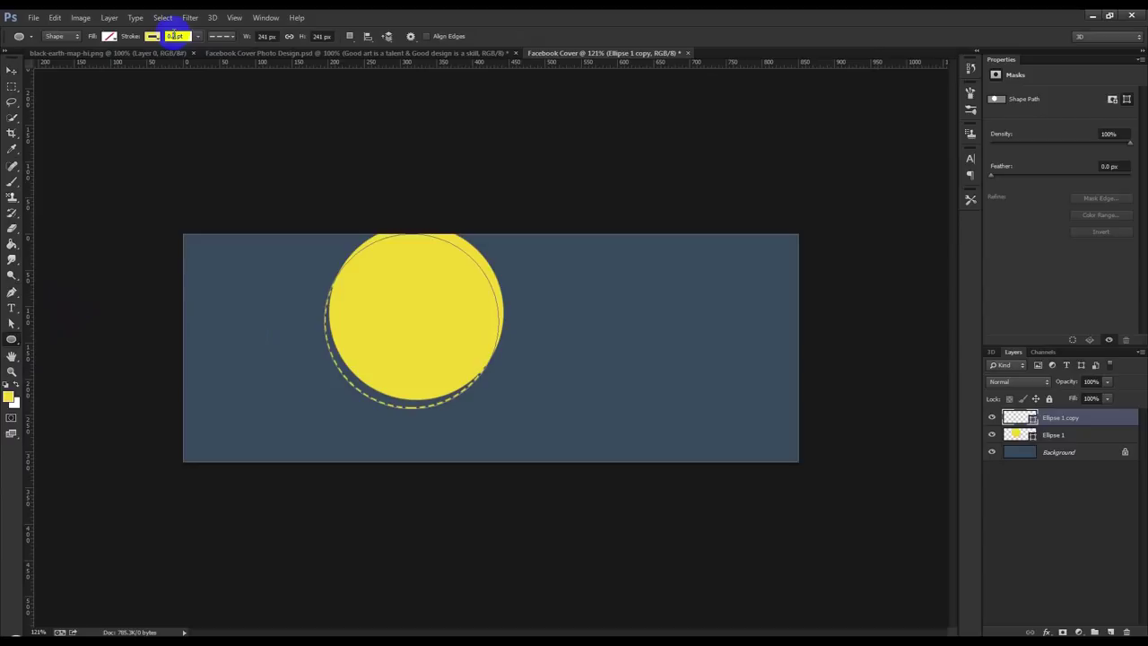
pyautogui.click(12, 70)
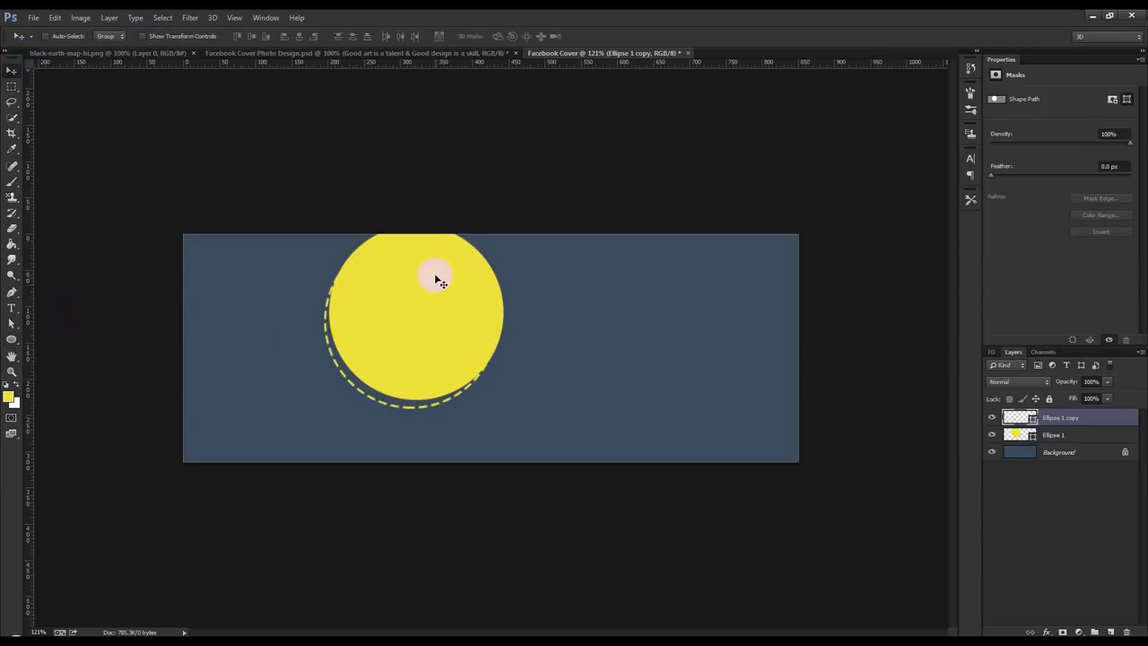
# Move the solid Ellipse 1 layer above the dashed Ellipse 1 copy
pyautogui.click(1055, 435)
pyautogui.moveTo(1053, 437); pyautogui.dragTo(1052, 408)
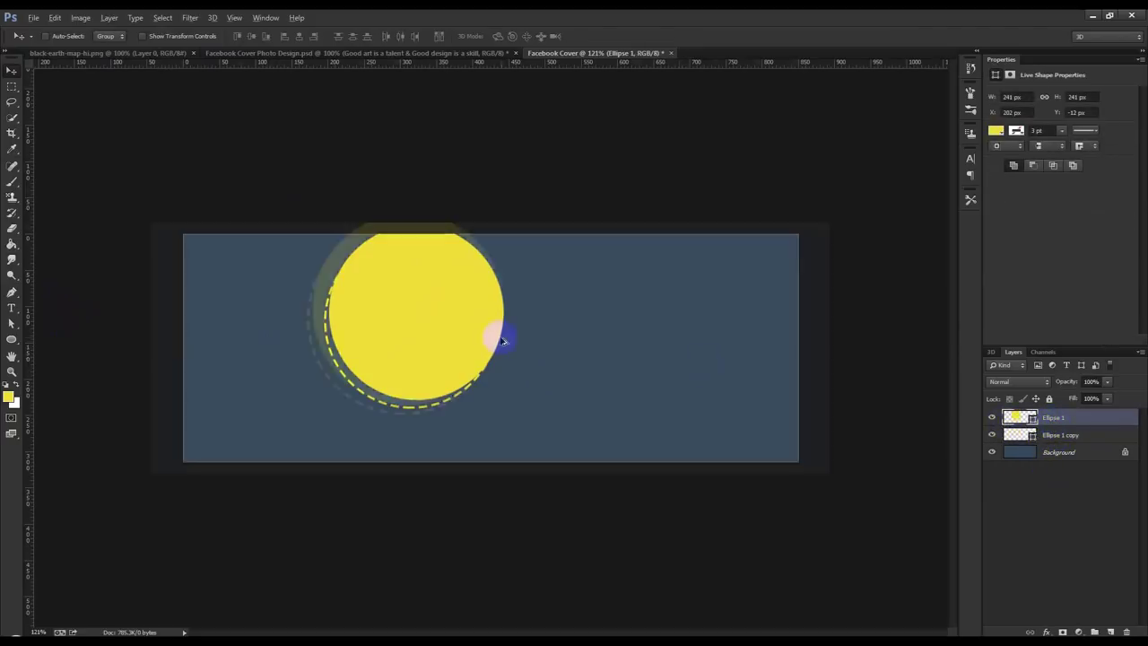
pyautogui.scroll(3, 502, 341)
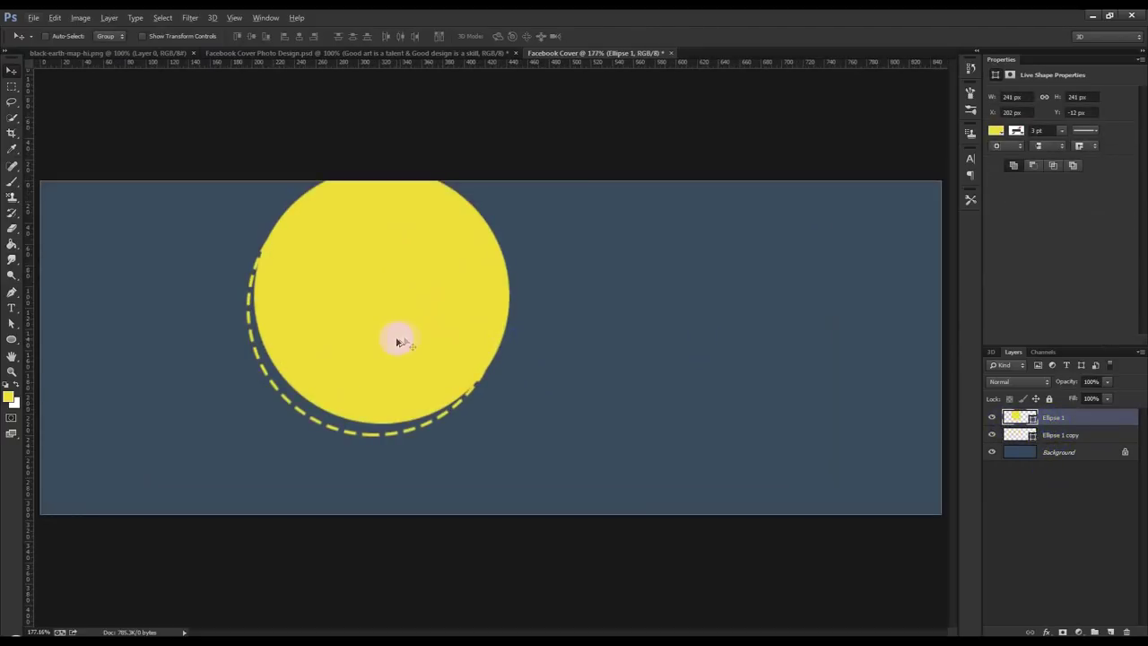
# Scale the dashed ring to about 105% so it evenly surrounds the yellow circle
pyautogui.click(1052, 436)
pyautogui.hotkey('ctrl', 't')
pyautogui.moveTo(504, 436)
pyautogui.mouseDown()
pyautogui.moveTo(520, 436)
pyautogui.moveTo(476, 405)
pyautogui.mouseUp()
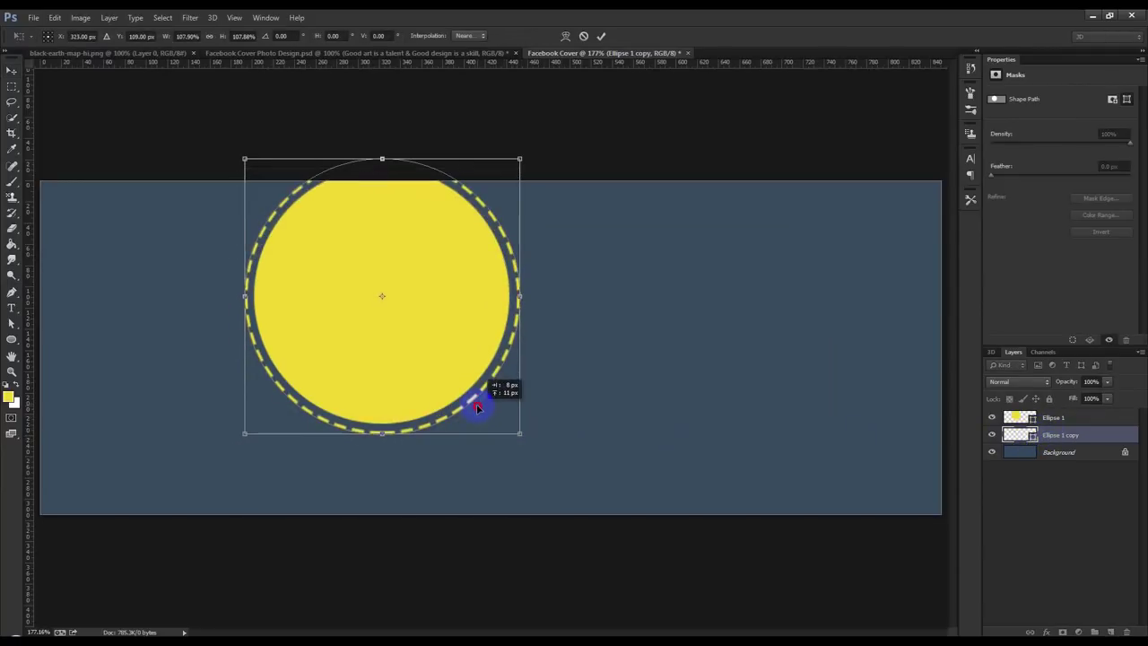
pyautogui.moveTo(519, 159); pyautogui.dragTo(512, 165)
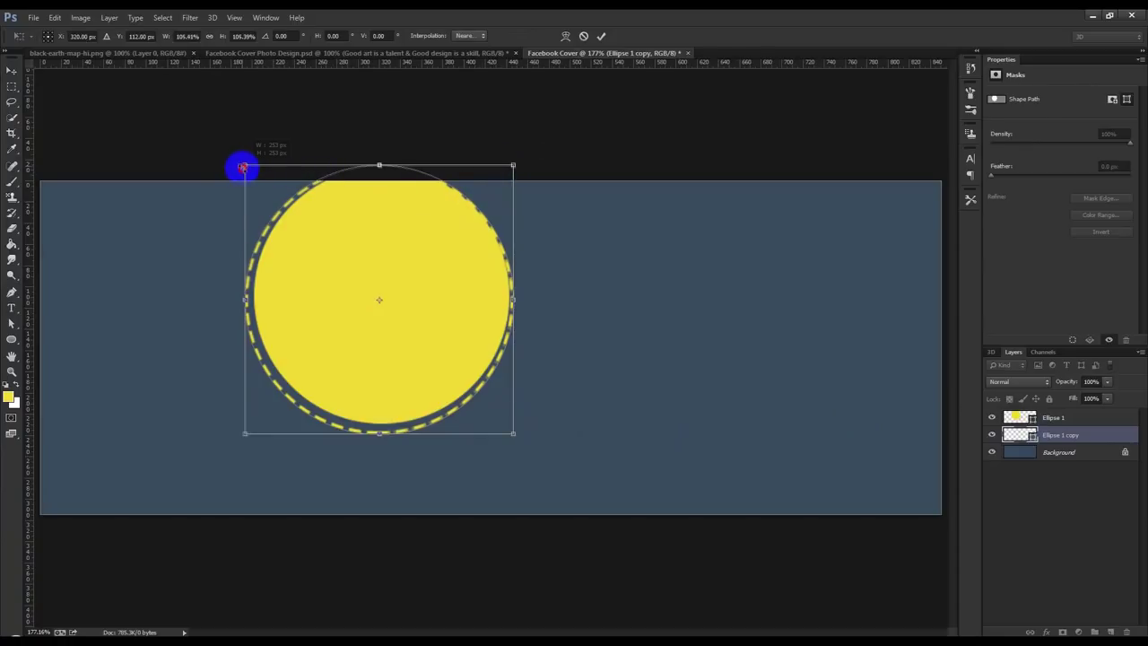
pyautogui.moveTo(243, 167); pyautogui.dragTo(246, 168)
pyautogui.click(601, 36)
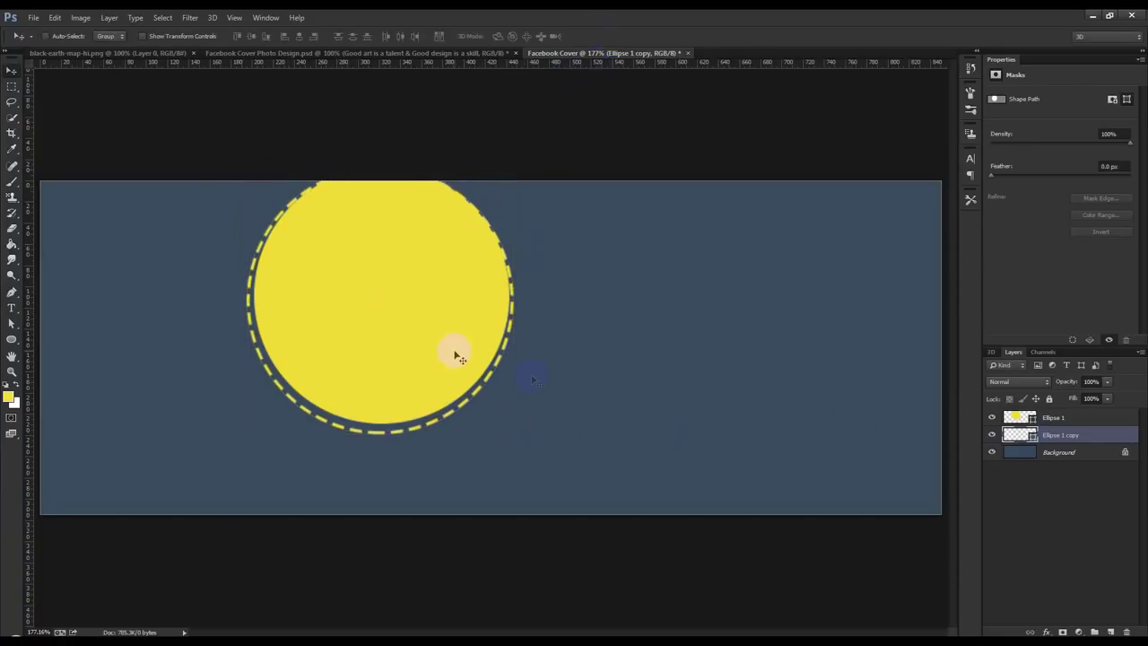
# Nudge the solid yellow circle right, duplicate it, and scale the copy down to 236 px
pyautogui.click(1075, 422)
pyautogui.moveTo(428, 347); pyautogui.dragTo(436, 353)
pyautogui.hotkey('ctrl', 'j')
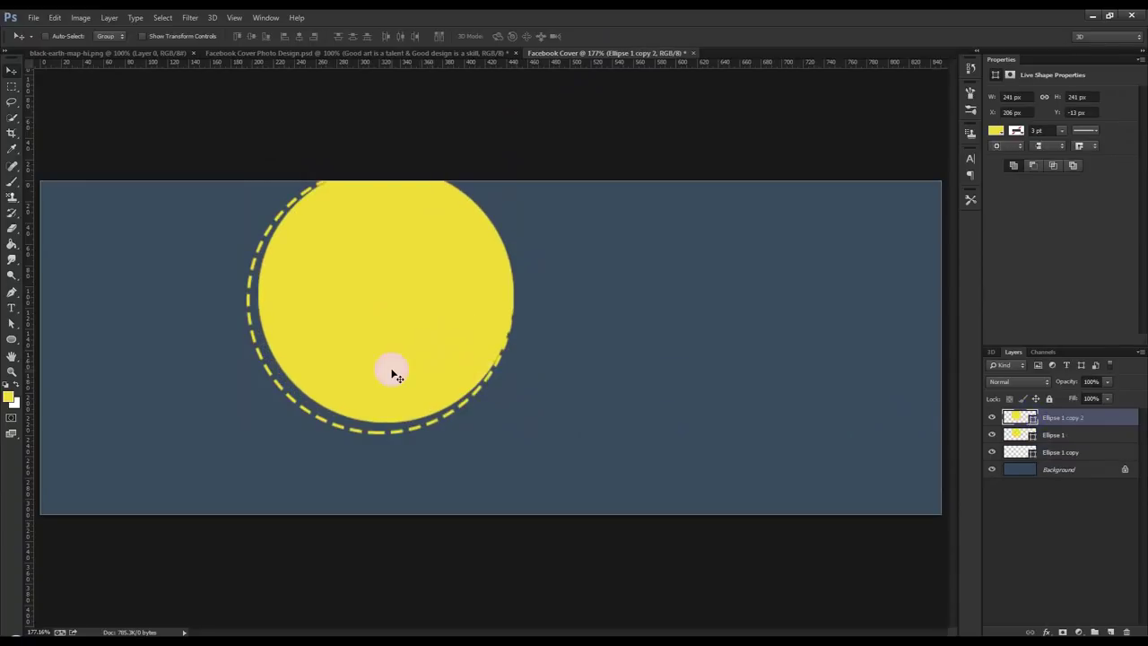
pyautogui.hotkey('ctrl', 't')
pyautogui.moveTo(255, 423); pyautogui.dragTo(257, 417)
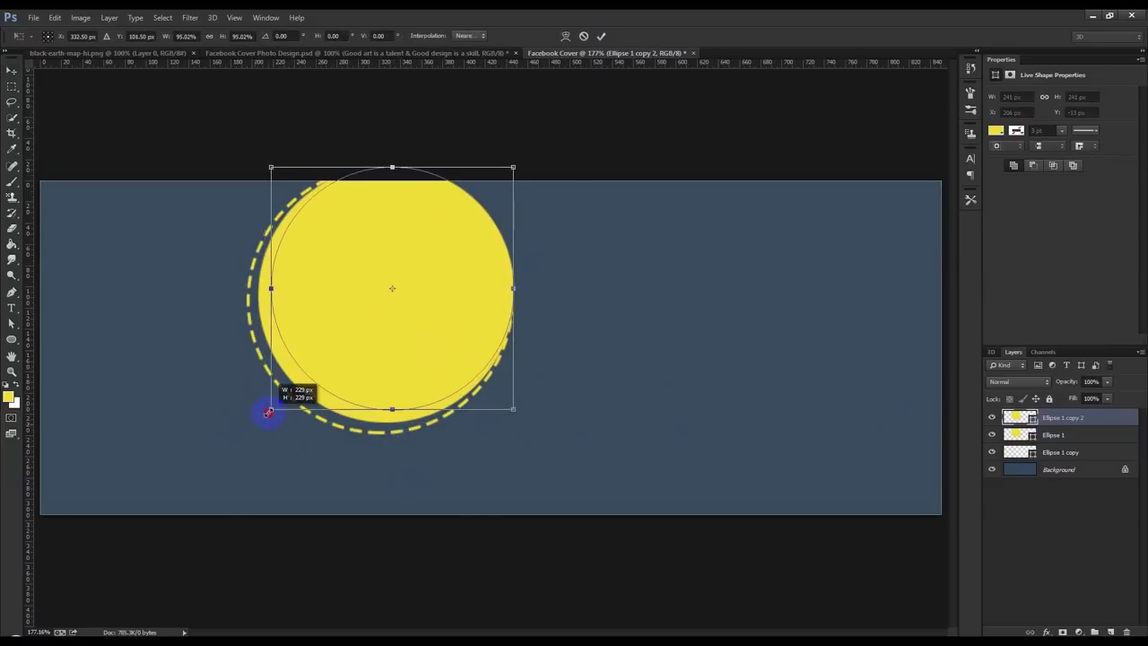
pyautogui.click(600, 35)
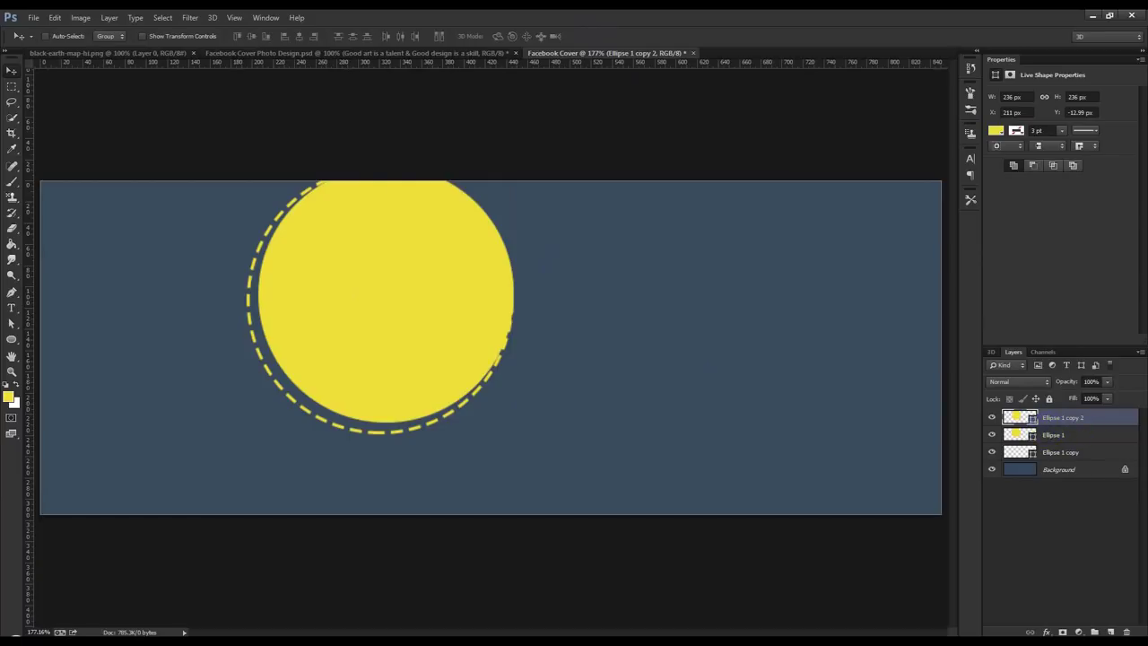
pyautogui.click(526, 330)
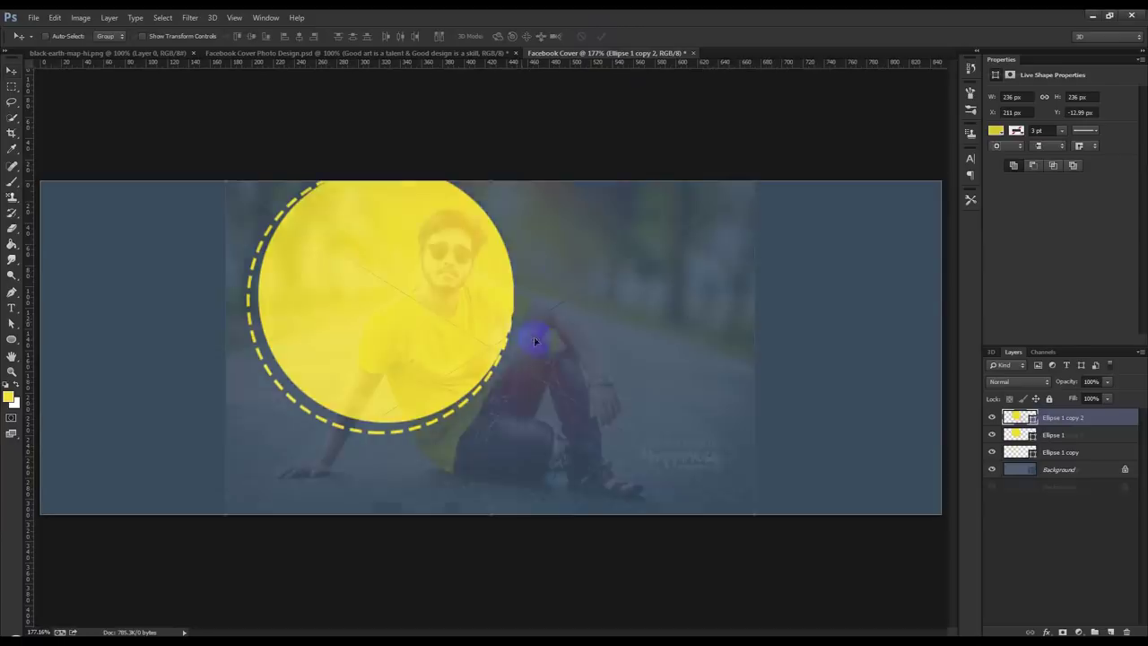
pyautogui.click(601, 36)
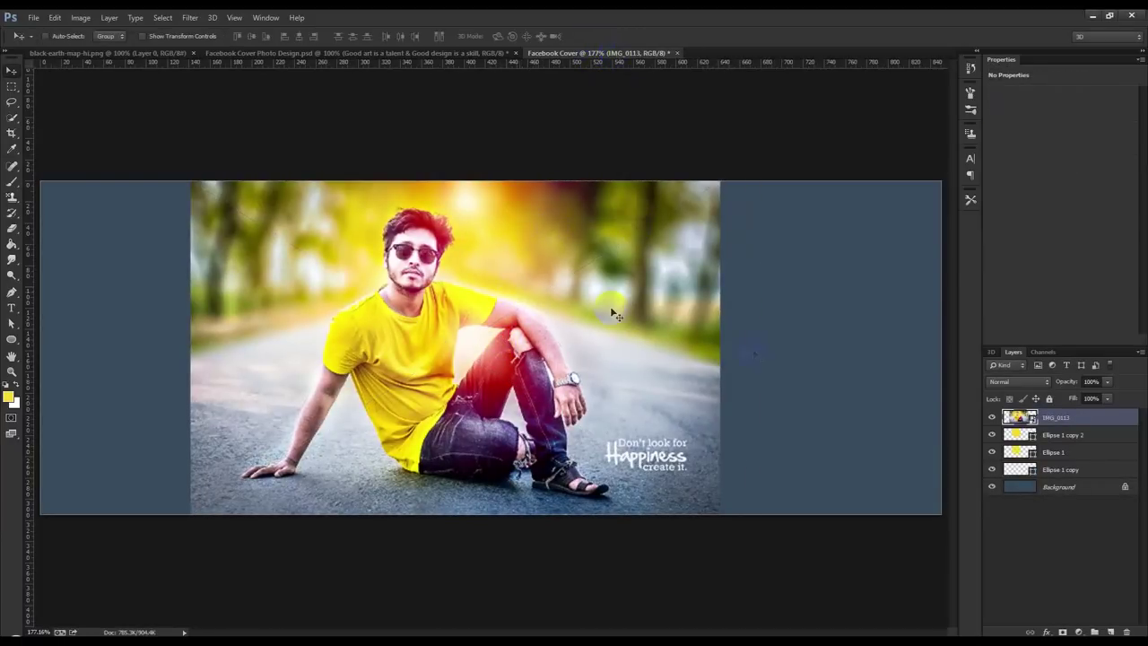
pyautogui.rightClick(1064, 429)
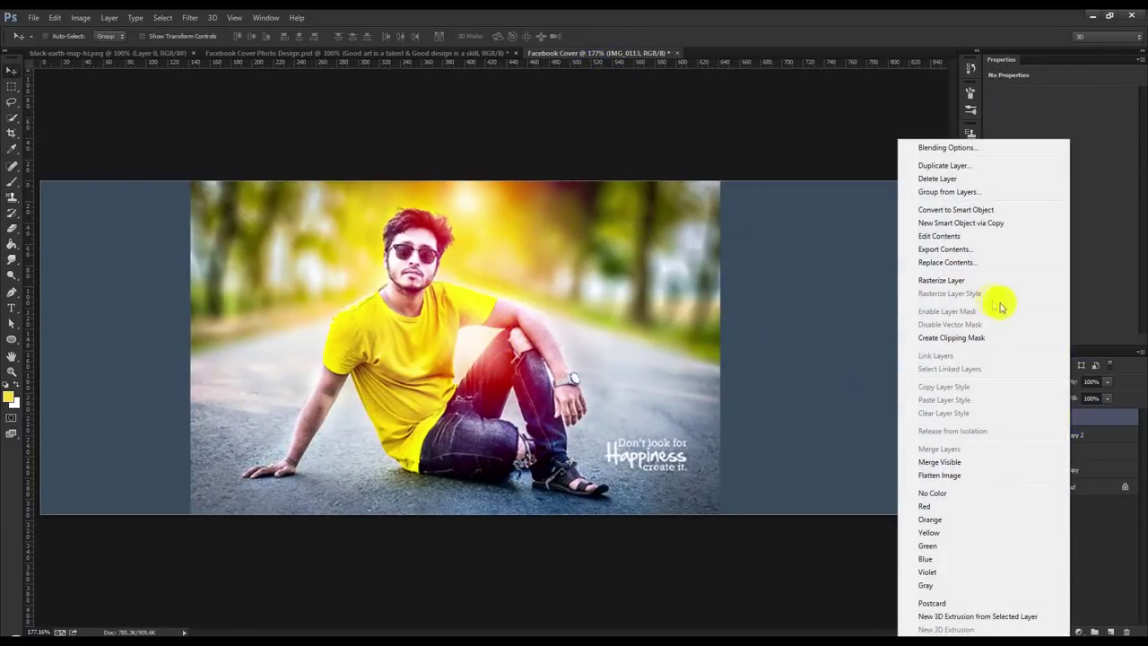
pyautogui.click(951, 338)
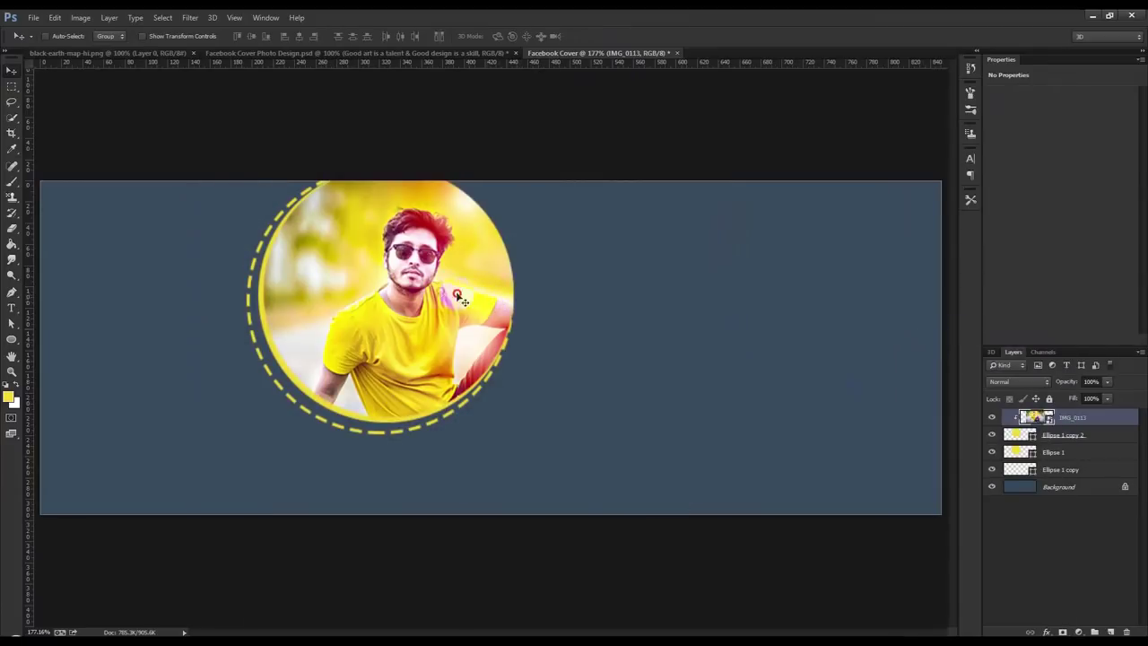
pyautogui.moveTo(455, 297); pyautogui.dragTo(432, 292)
pyautogui.hotkey('ctrl', 't')
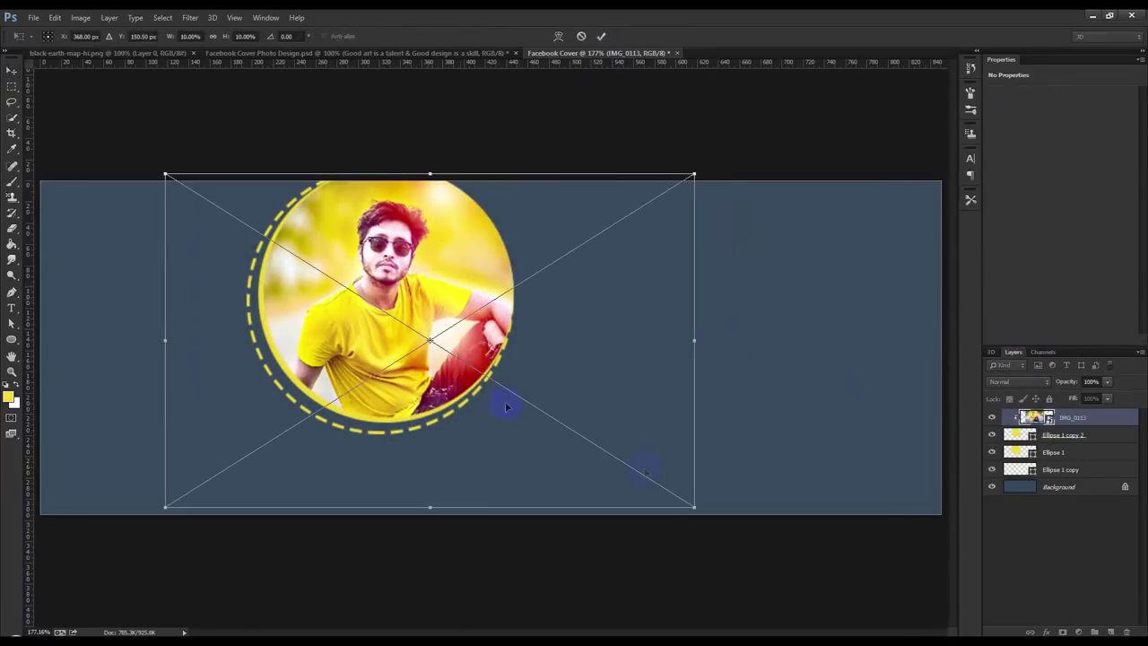
pyautogui.moveTo(694, 504); pyautogui.dragTo(764, 550)
pyautogui.moveTo(596, 429)
pyautogui.mouseDown()
pyautogui.moveTo(584, 418)
pyautogui.moveTo(589, 454)
pyautogui.mouseUp()
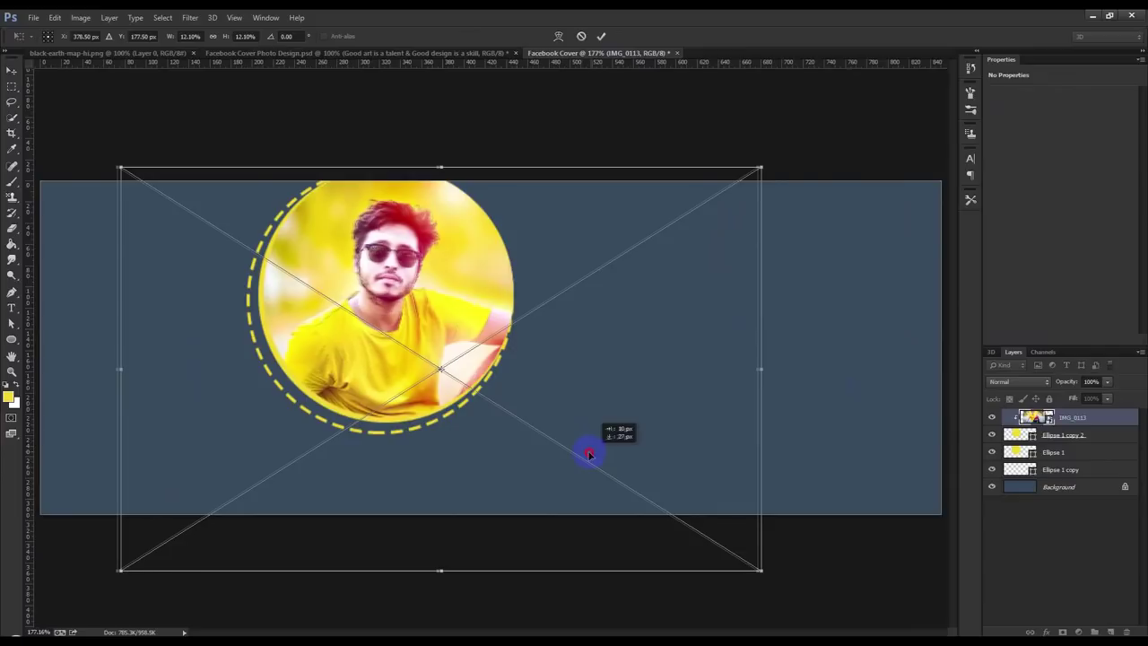
pyautogui.moveTo(756, 170)
pyautogui.mouseDown()
pyautogui.moveTo(595, 198)
pyautogui.moveTo(597, 213)
pyautogui.mouseUp()
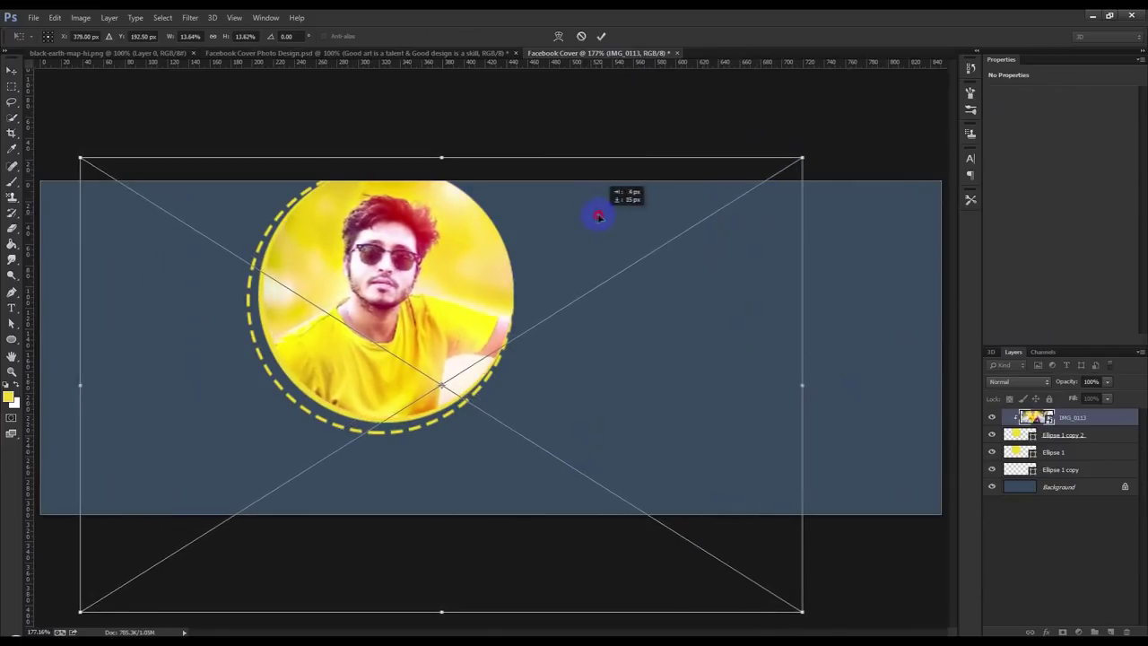
pyautogui.click(601, 36)
pyautogui.hotkey('ctrl', '-')
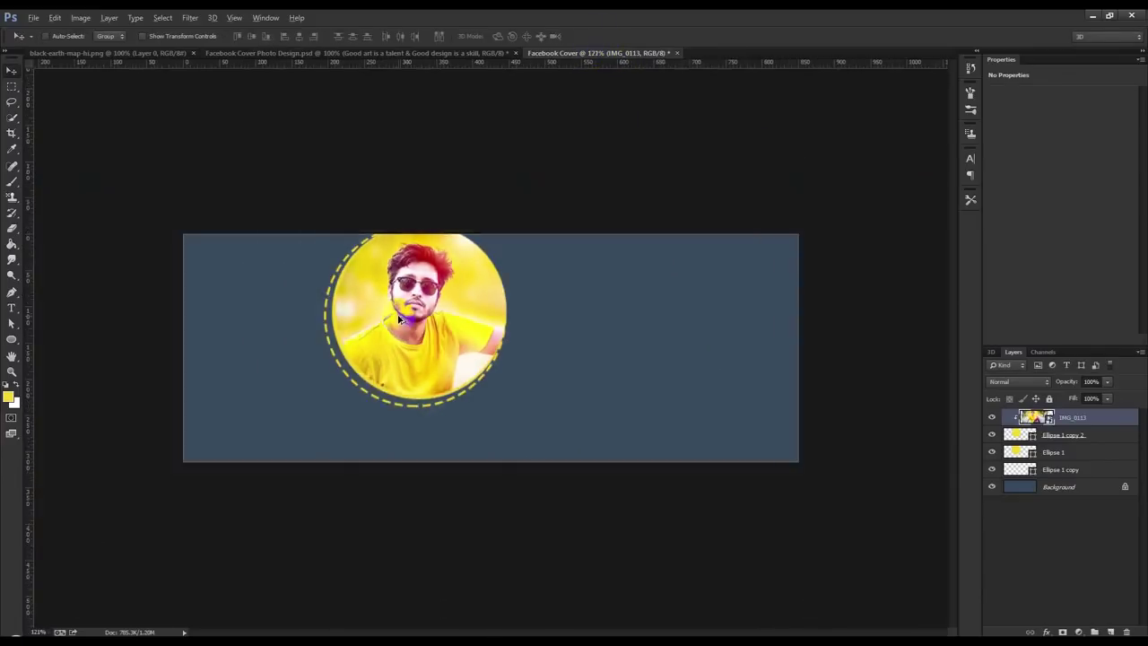
pyautogui.click(1126, 631)
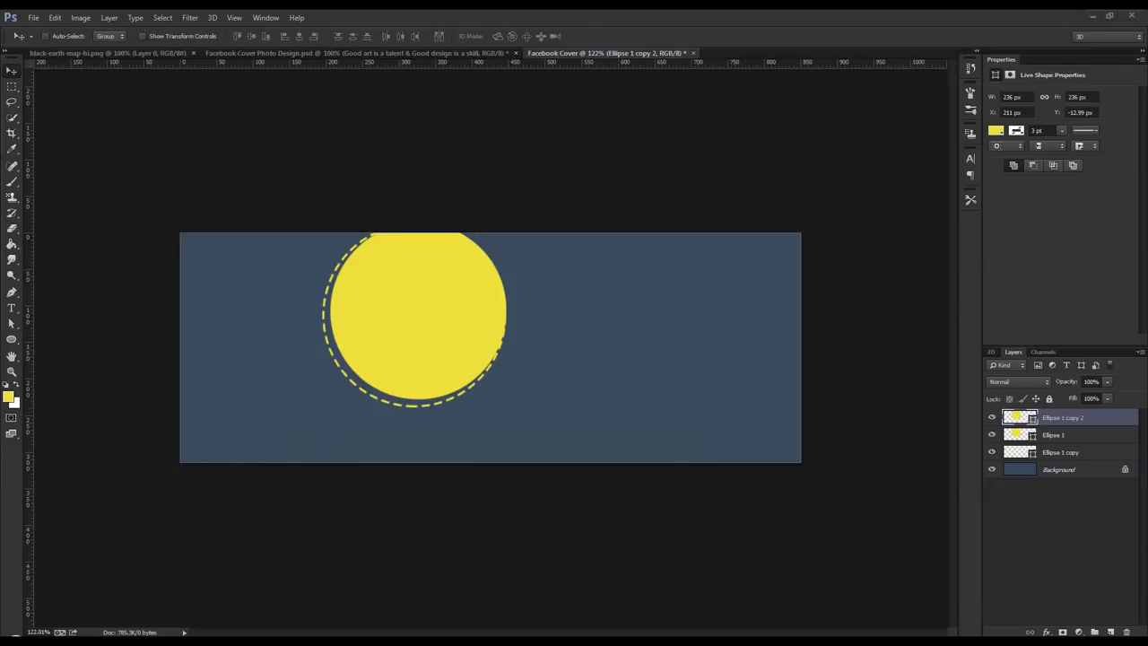
# Place the glasses-wearing man's portrait and clip it into the inner yellow circle, centred in the ring
pyautogui.moveTo(474, 264); pyautogui.dragTo(410, 256)
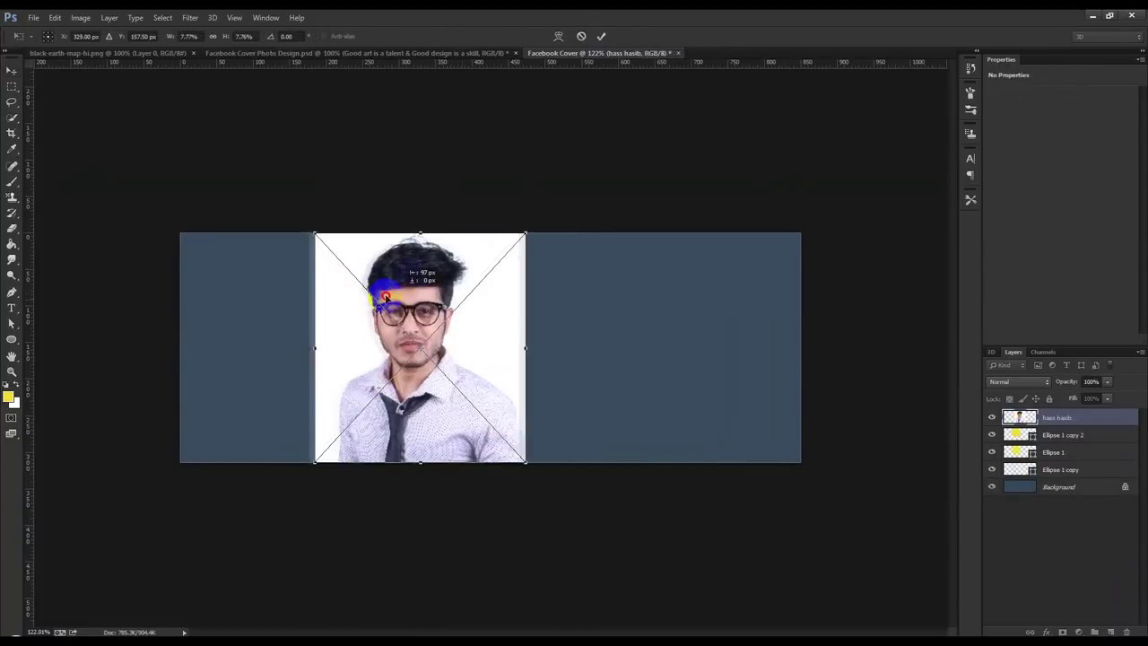
pyautogui.click(601, 36)
pyautogui.keyDown('alt'); pyautogui.click(1081, 427); pyautogui.keyUp('alt')
pyautogui.moveTo(695, 368); pyautogui.dragTo(530, 334)
pyautogui.hotkey('ctrl', 'alt', 'g')
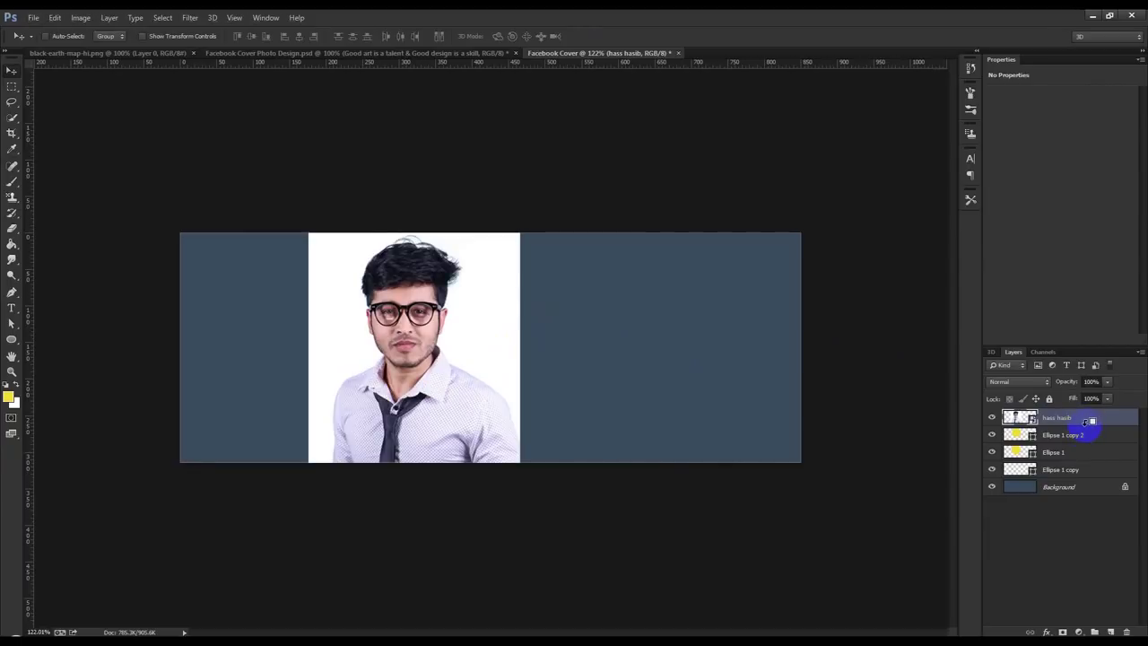
pyautogui.keyDown('alt'); pyautogui.click(1086, 427); pyautogui.keyUp('alt')
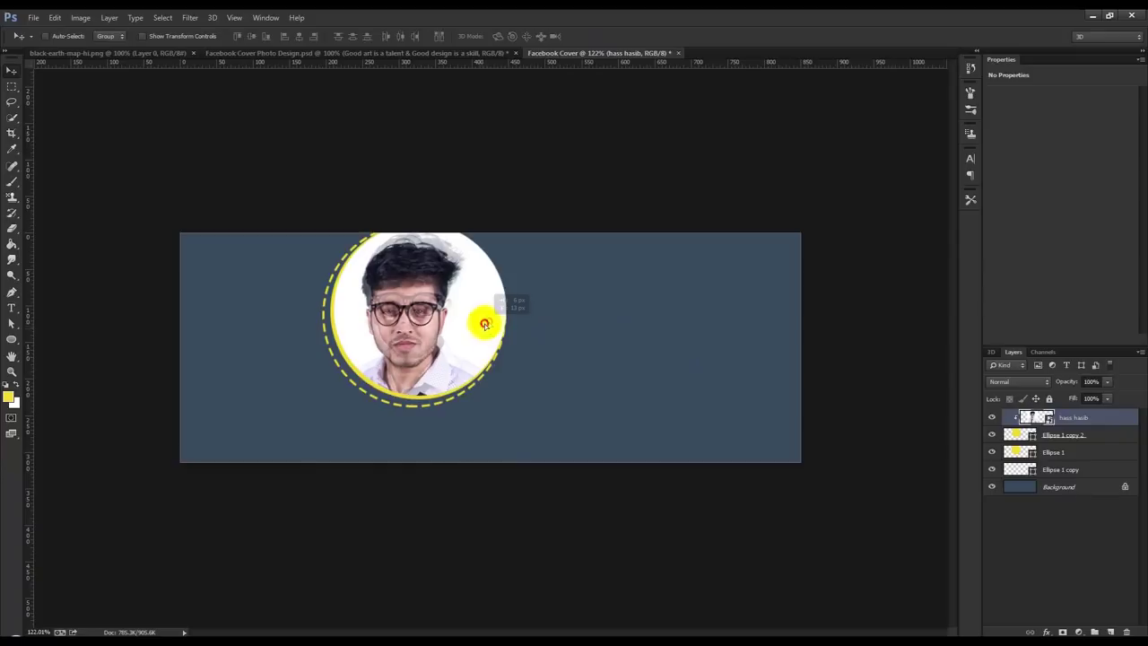
pyautogui.moveTo(482, 320); pyautogui.dragTo(489, 314)
pyautogui.keyDown('shift'); pyautogui.click(1073, 457); pyautogui.keyUp('shift')
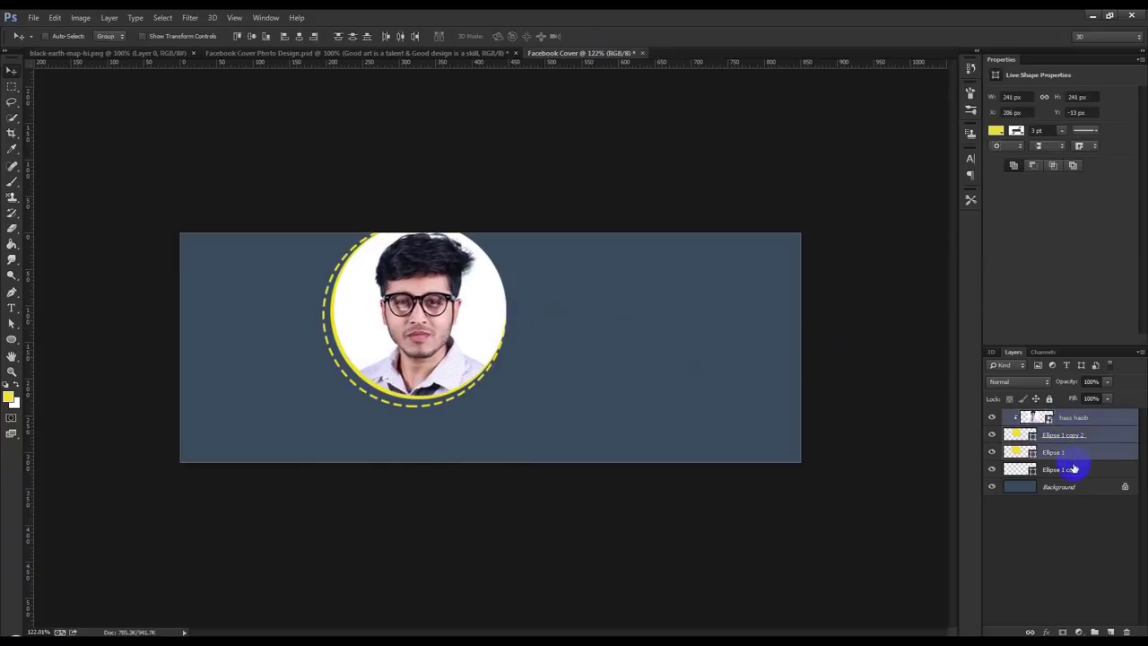
# Group the portrait circle layers as Image 1 and shrink the group to about 90%
pyautogui.keyDown('shift'); pyautogui.click(1074, 470); pyautogui.keyUp('shift')
pyautogui.hotkey('ctrl', 'g')
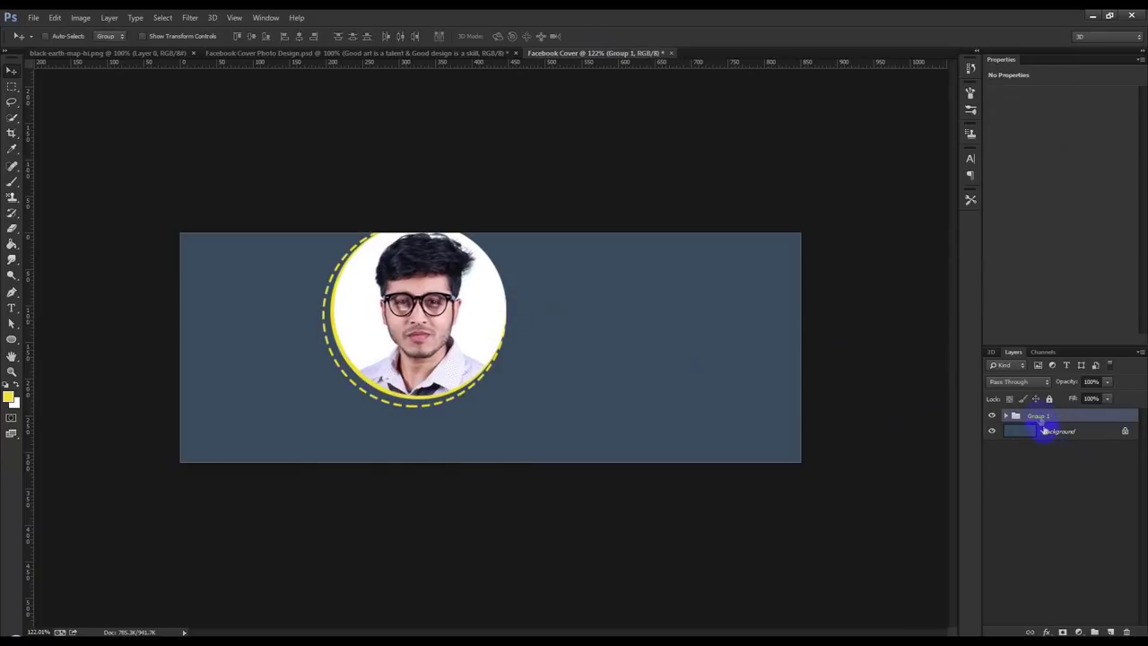
pyautogui.doubleClick(1040, 416)
pyautogui.write('Image')
pyautogui.click(617, 366)
pyautogui.hotkey('ctrl', 't')
pyautogui.moveTo(321, 449); pyautogui.dragTo(344, 429)
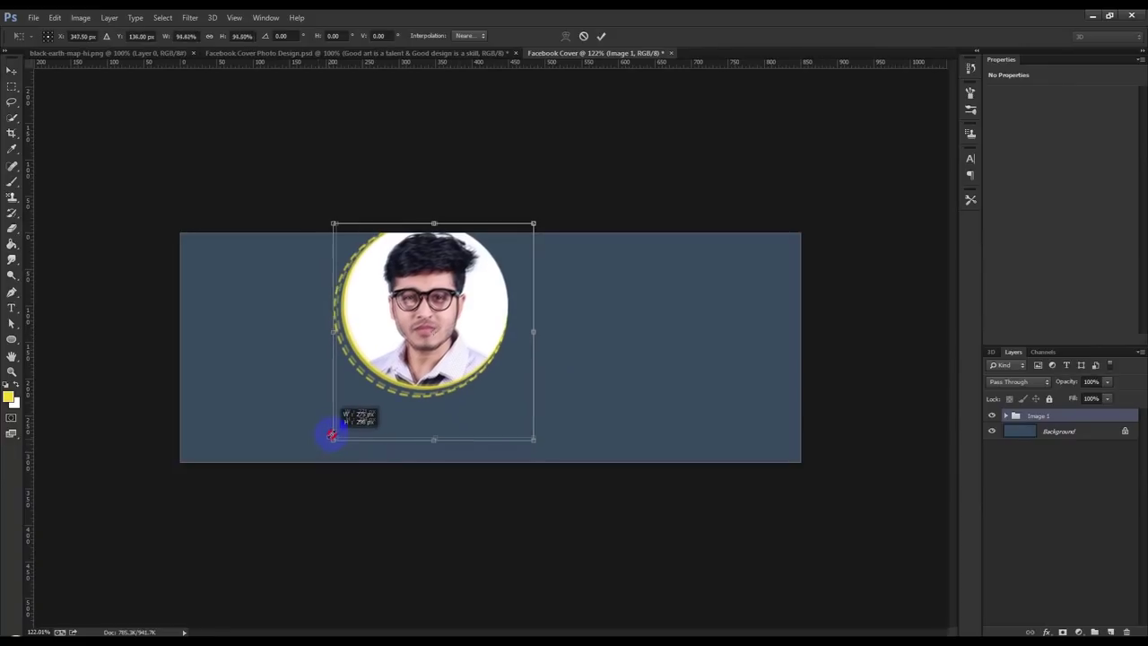
pyautogui.moveTo(409, 384); pyautogui.dragTo(396, 394)
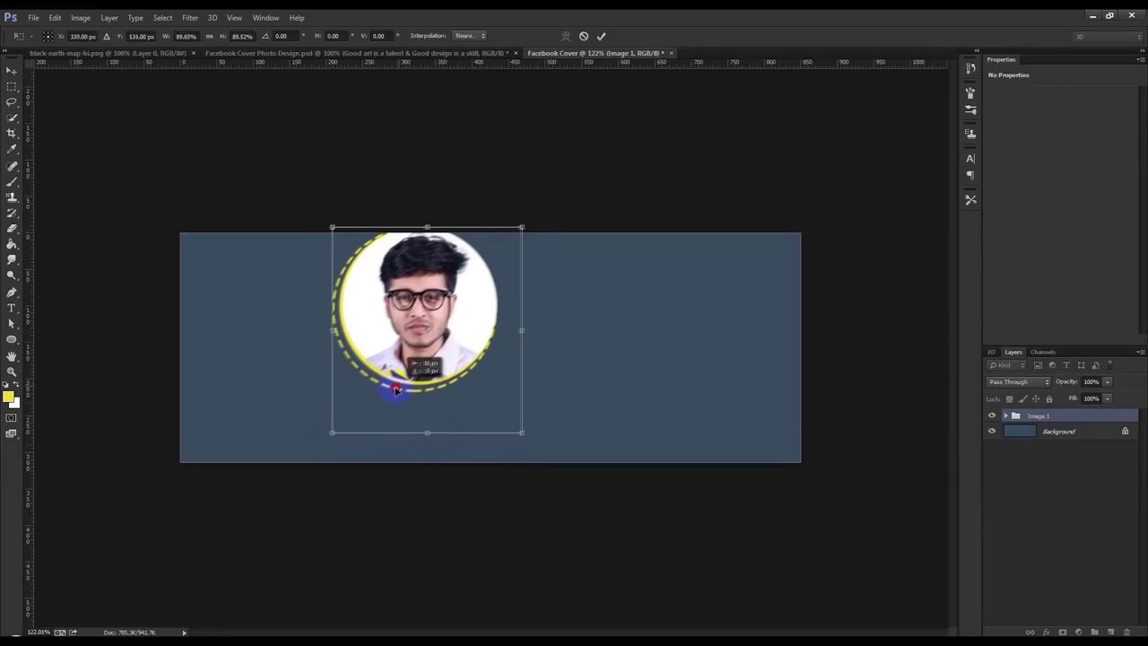
pyautogui.moveTo(463, 310); pyautogui.dragTo(458, 302)
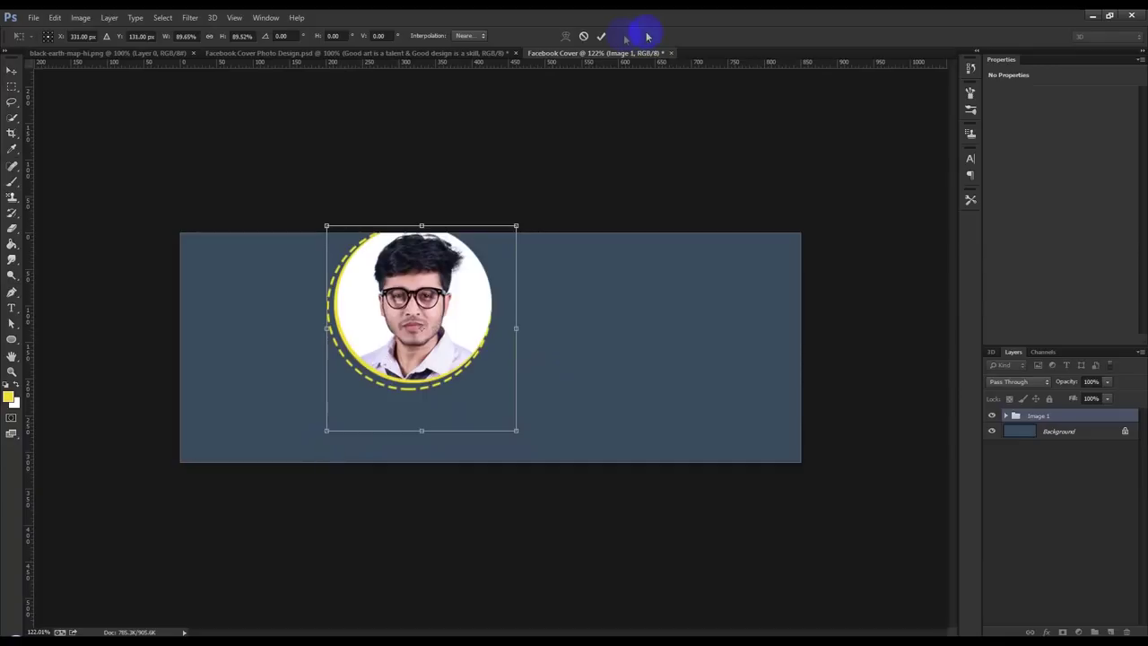
pyautogui.click(601, 36)
# Duplicate the circle down-right as Image 2 and shrink it to about two-thirds size
pyautogui.moveTo(502, 320); pyautogui.dragTo(602, 372)
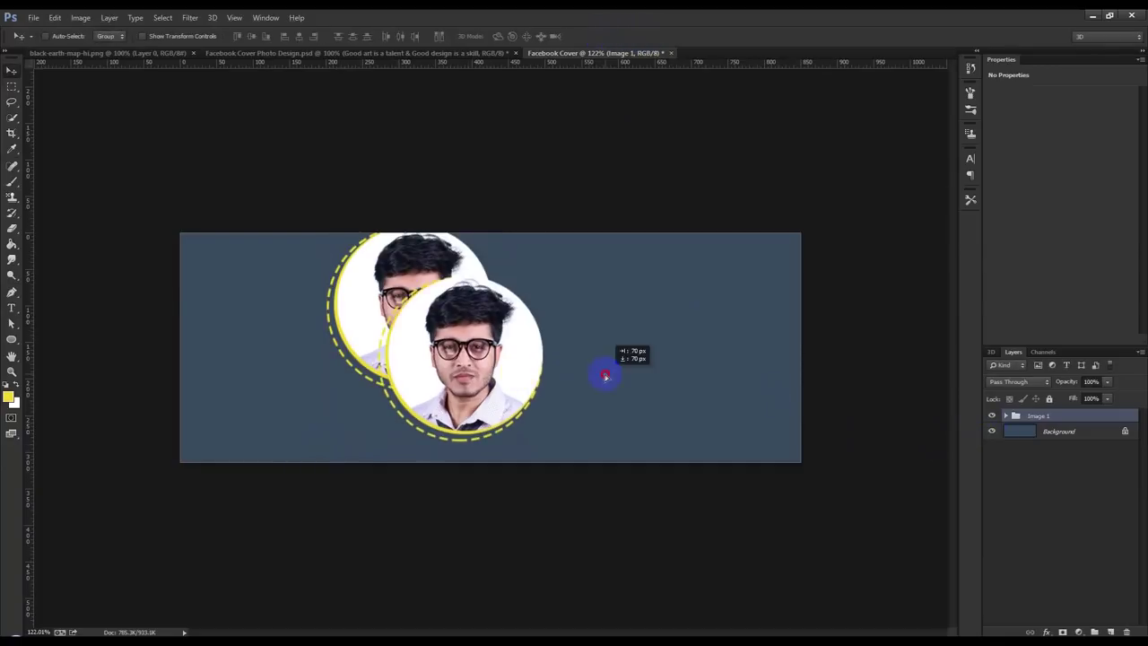
pyautogui.moveTo(1048, 418); pyautogui.dragTo(1058, 436)
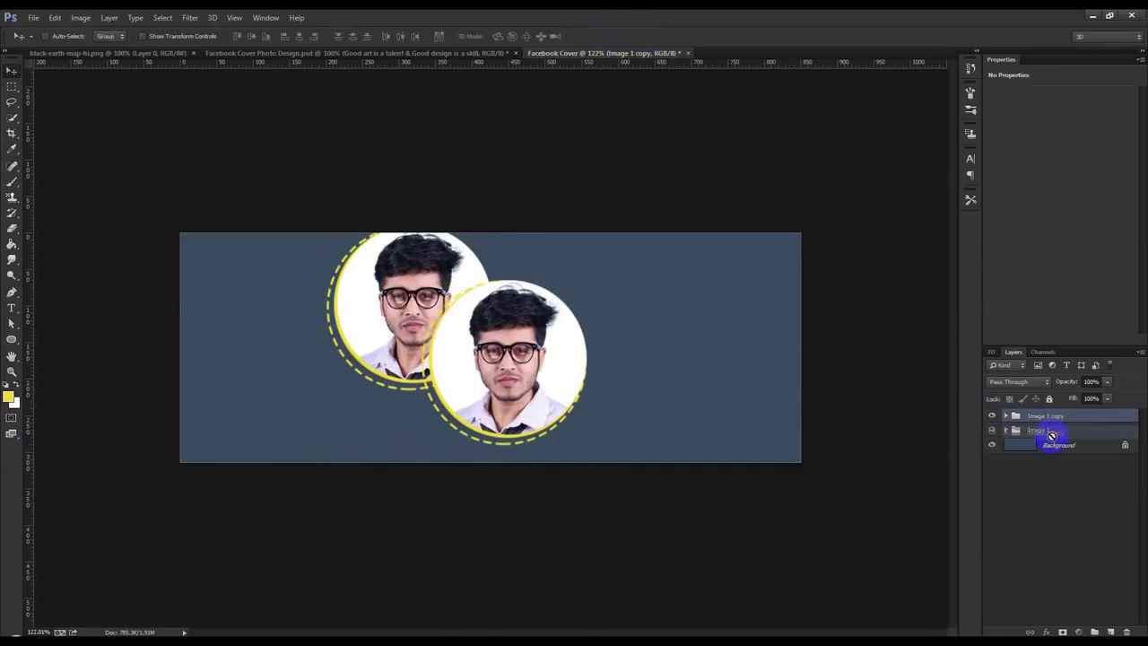
pyautogui.doubleClick(1057, 431)
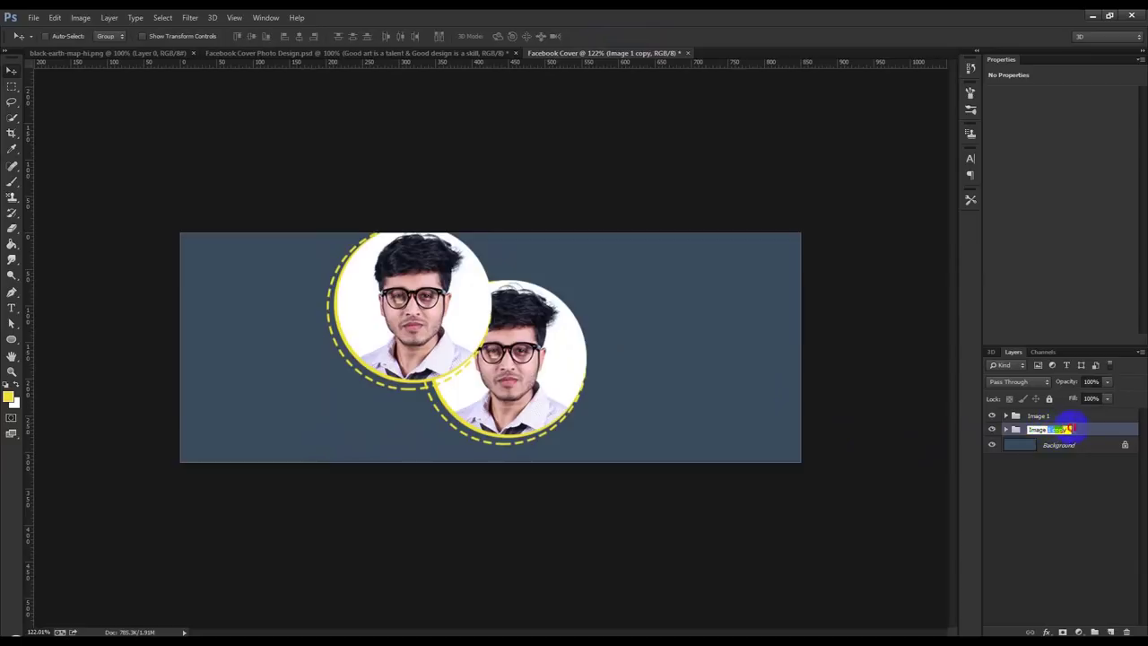
pyautogui.write('2')
pyautogui.press('Return')
pyautogui.hotkey('ctrl', 't')
pyautogui.moveTo(609, 281)
pyautogui.mouseDown()
pyautogui.moveTo(572, 313)
pyautogui.moveTo(542, 370)
pyautogui.mouseUp()
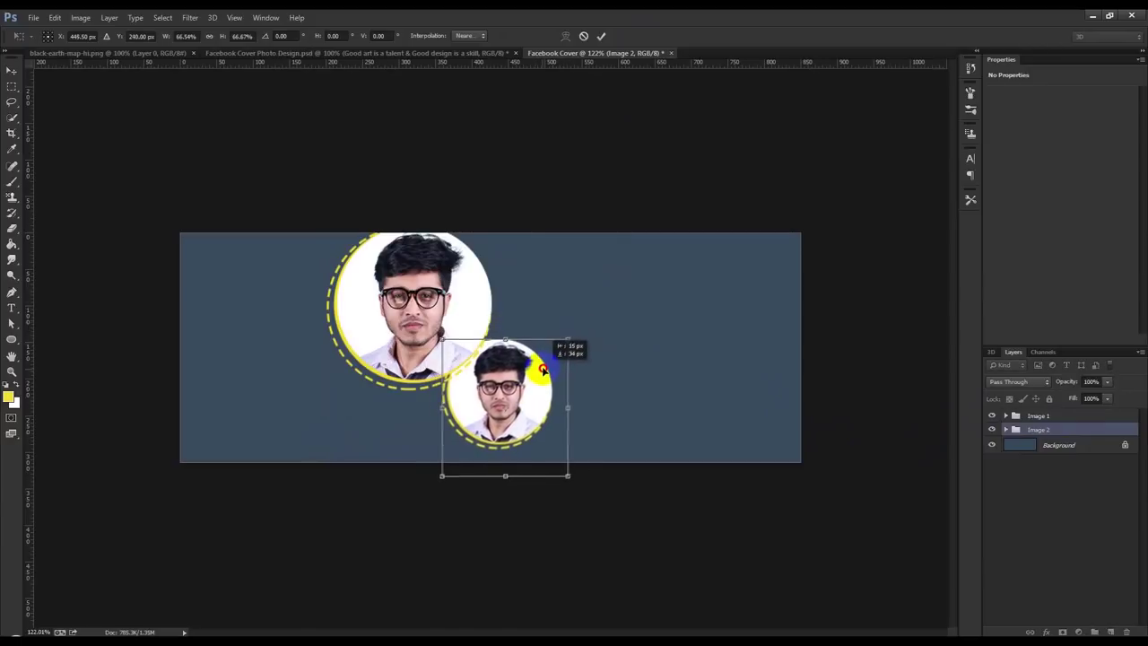
pyautogui.click(599, 36)
# Stack Image 2 above Image 1 and nudge it into place, matching the reference design
pyautogui.click(453, 54)
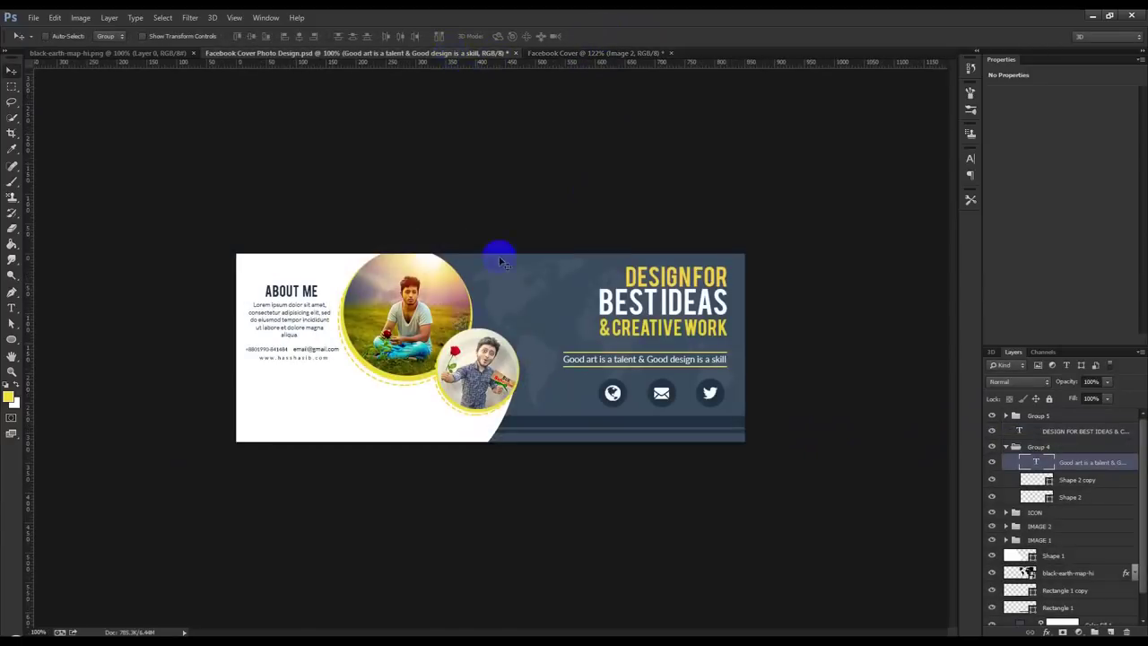
pyautogui.click(555, 53)
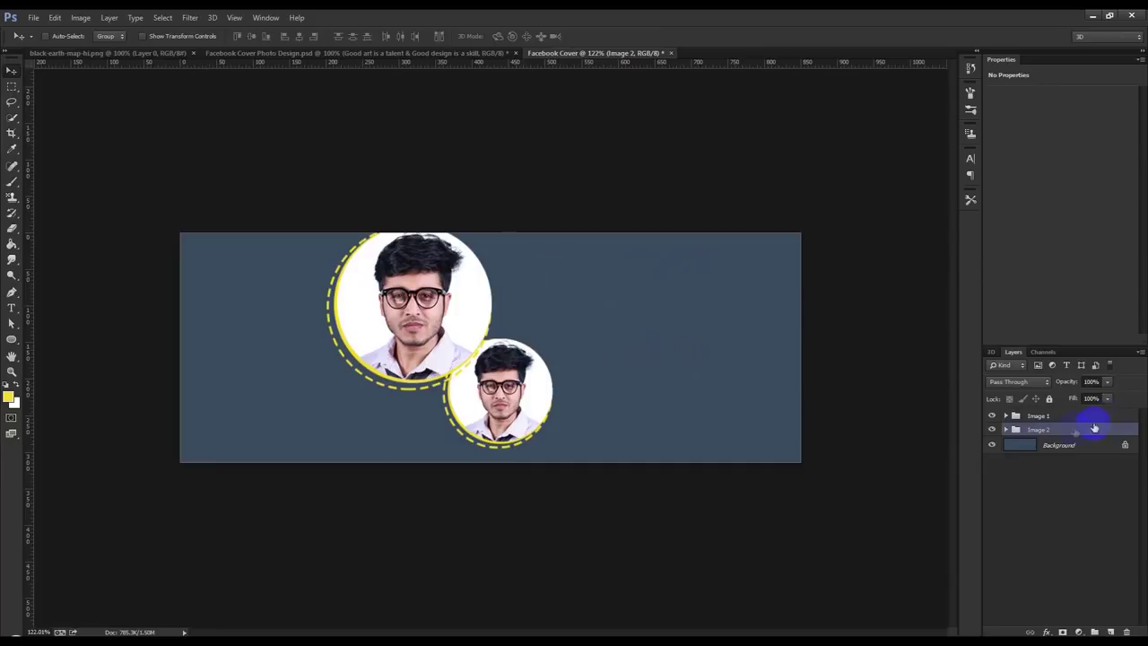
pyautogui.moveTo(1067, 430); pyautogui.dragTo(1056, 411)
pyautogui.moveTo(644, 403); pyautogui.dragTo(619, 389)
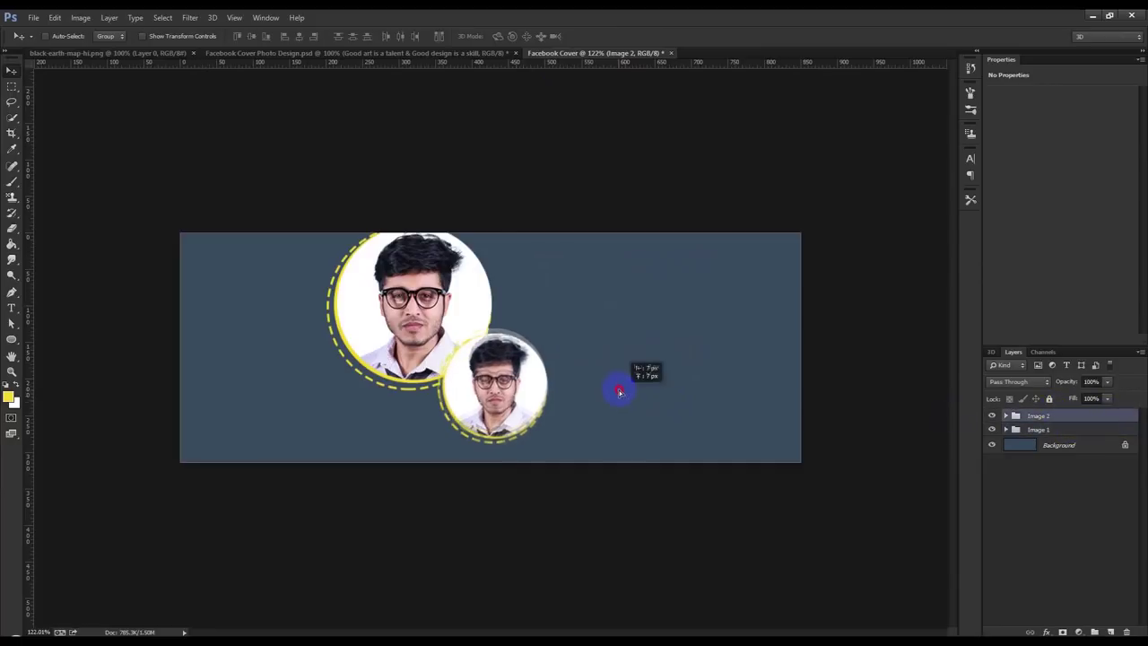
pyautogui.click(388, 54)
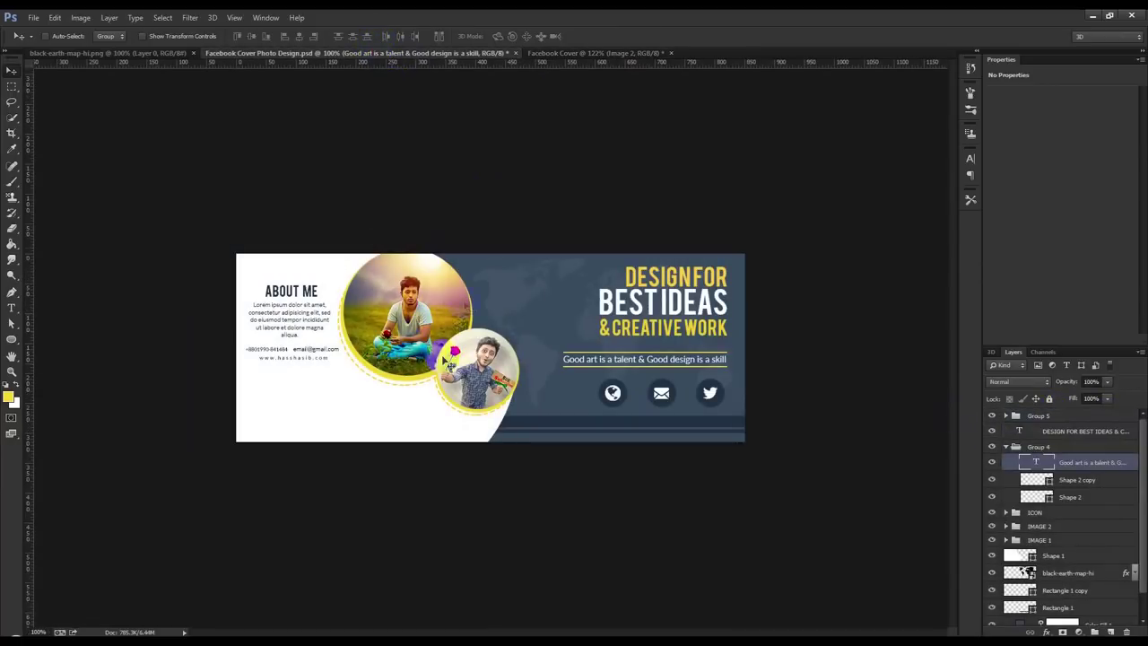
pyautogui.click(556, 54)
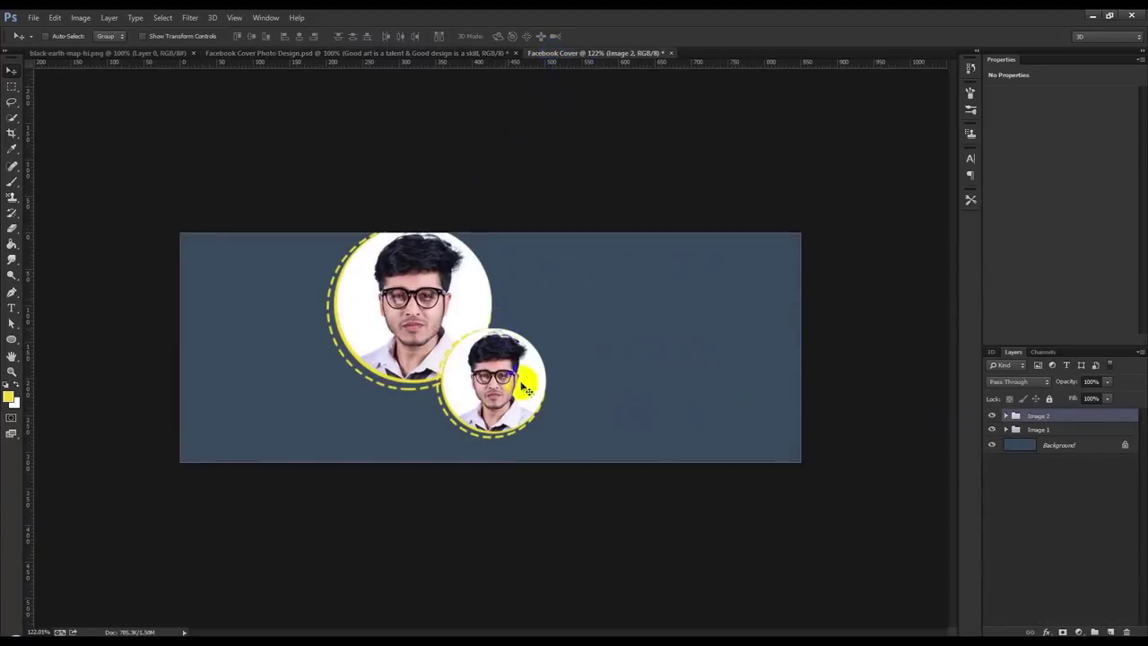
pyautogui.hotkey('ctrl', '+')
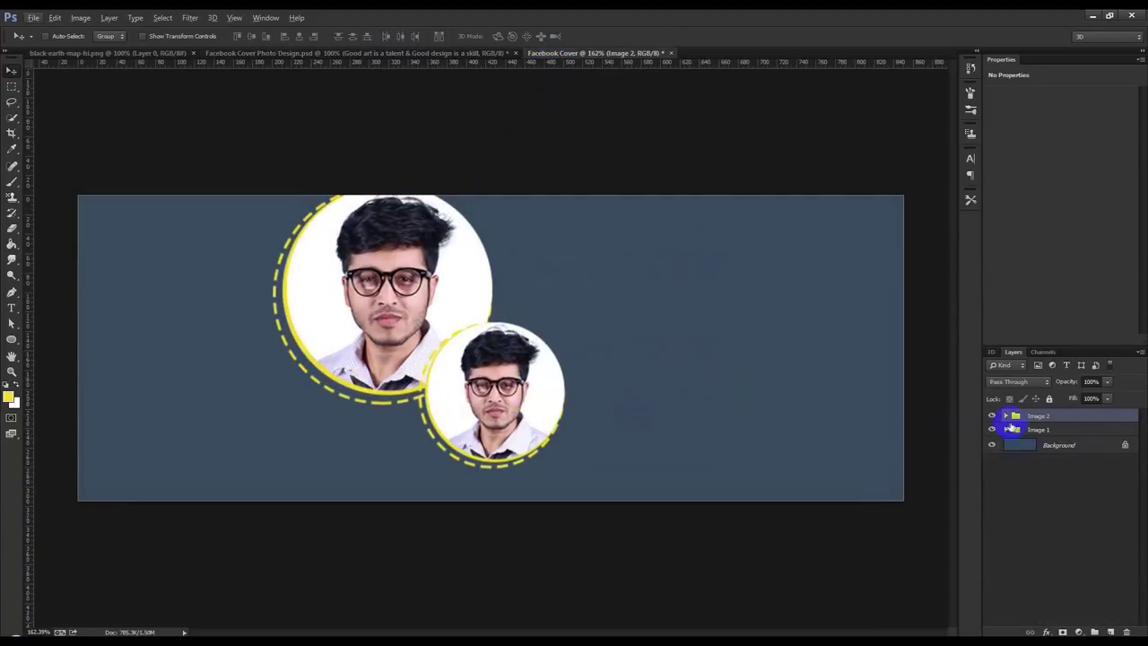
# Nudge Image 1's photo and outer ring up about 4 px and check the ring's stroke width
pyautogui.click(1006, 429)
pyautogui.click(1082, 449)
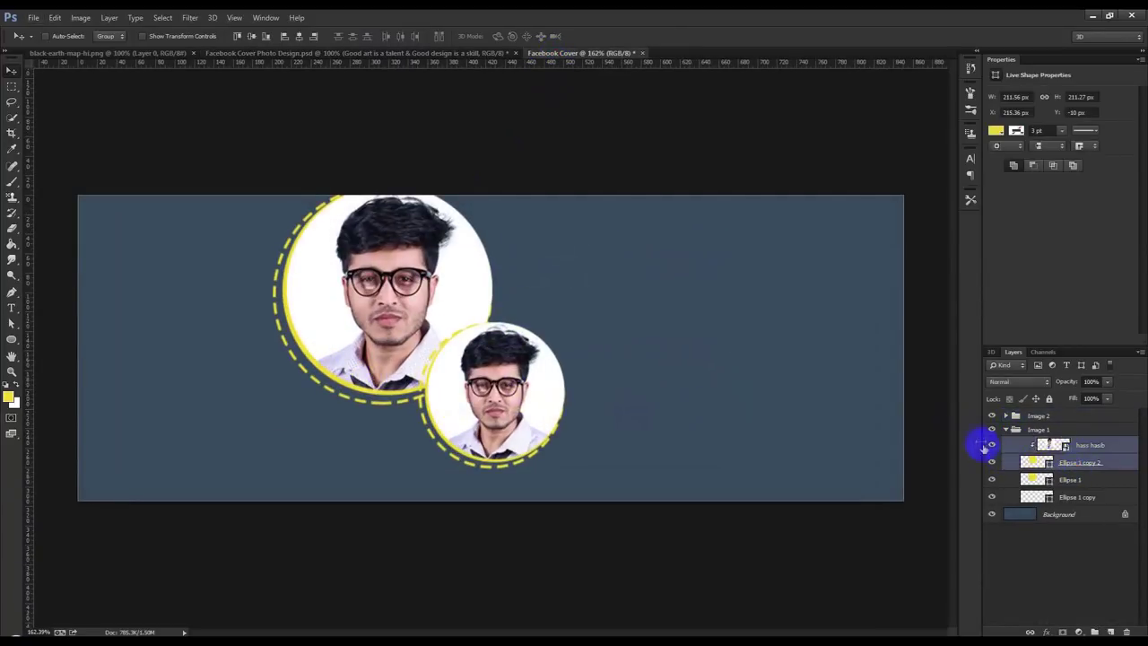
pyautogui.press('Up')
pyautogui.press('Up')
pyautogui.press('Up')
pyautogui.press('Up')
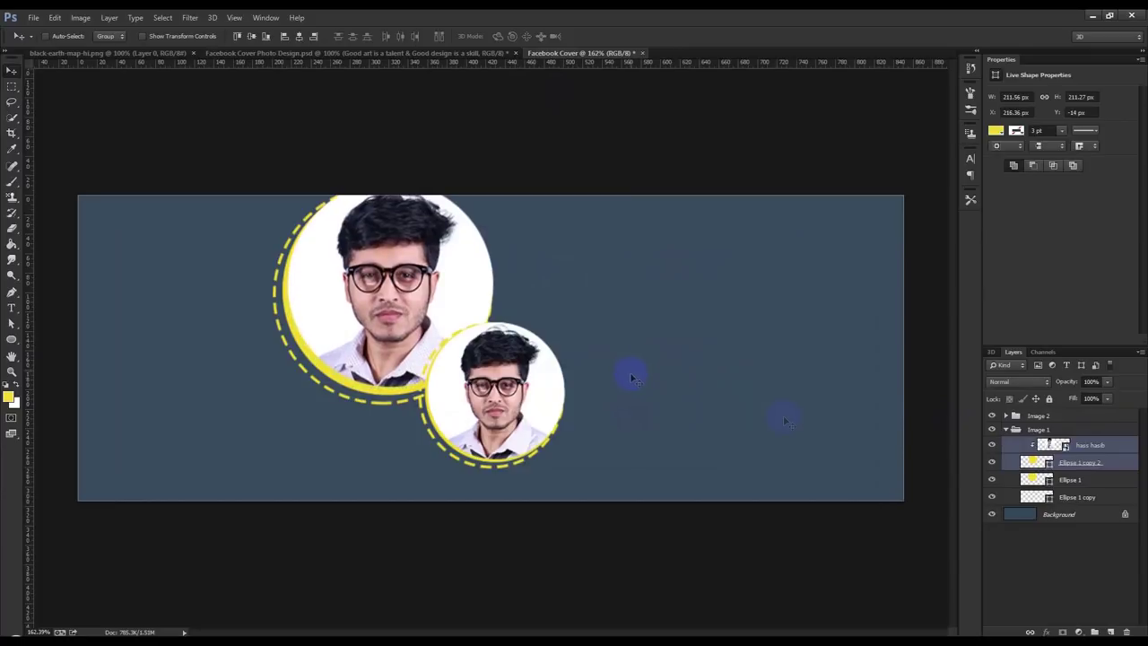
pyautogui.click(1073, 498)
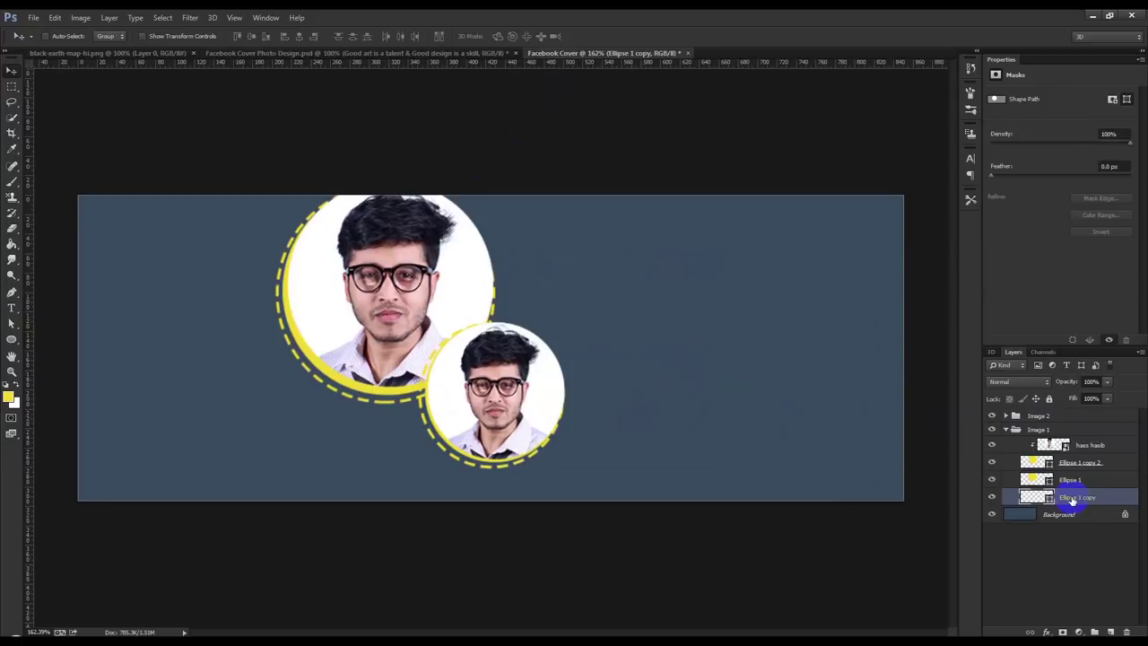
pyautogui.click(11, 339)
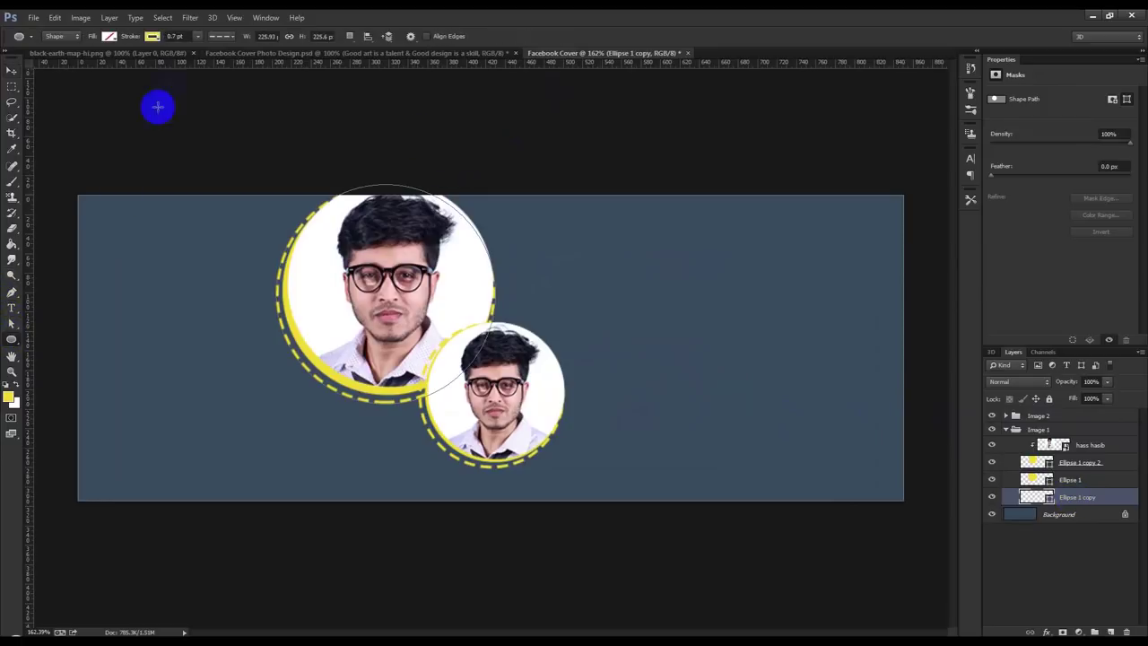
pyautogui.click(174, 36)
pyautogui.write('0.5')
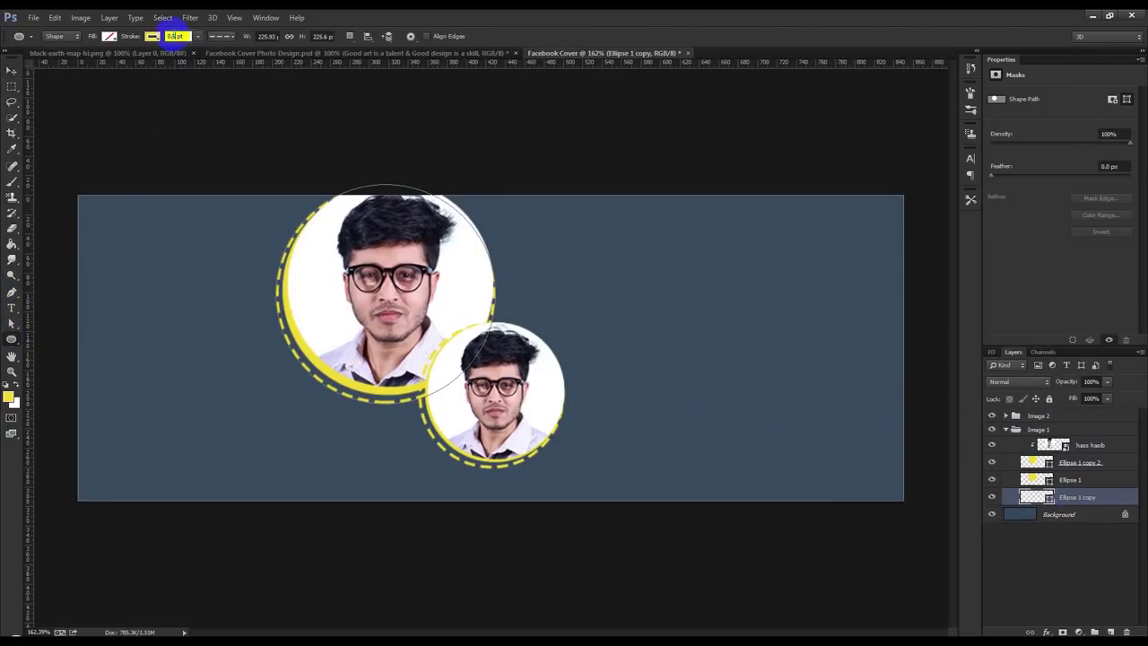
pyautogui.click(12, 70)
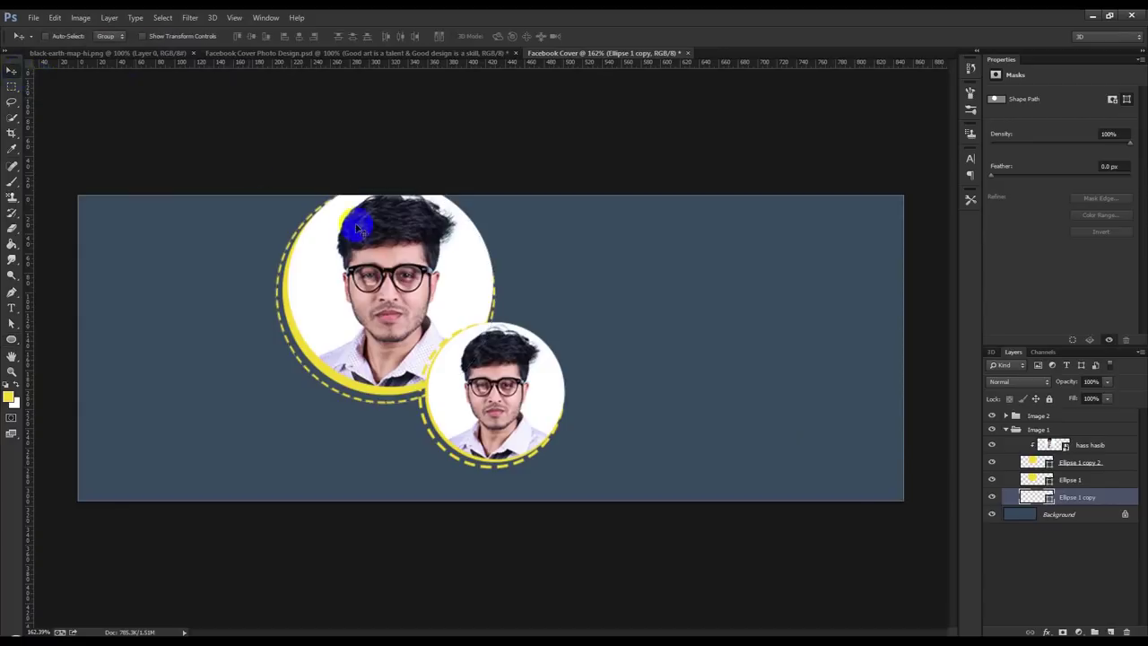
pyautogui.click(1096, 523)
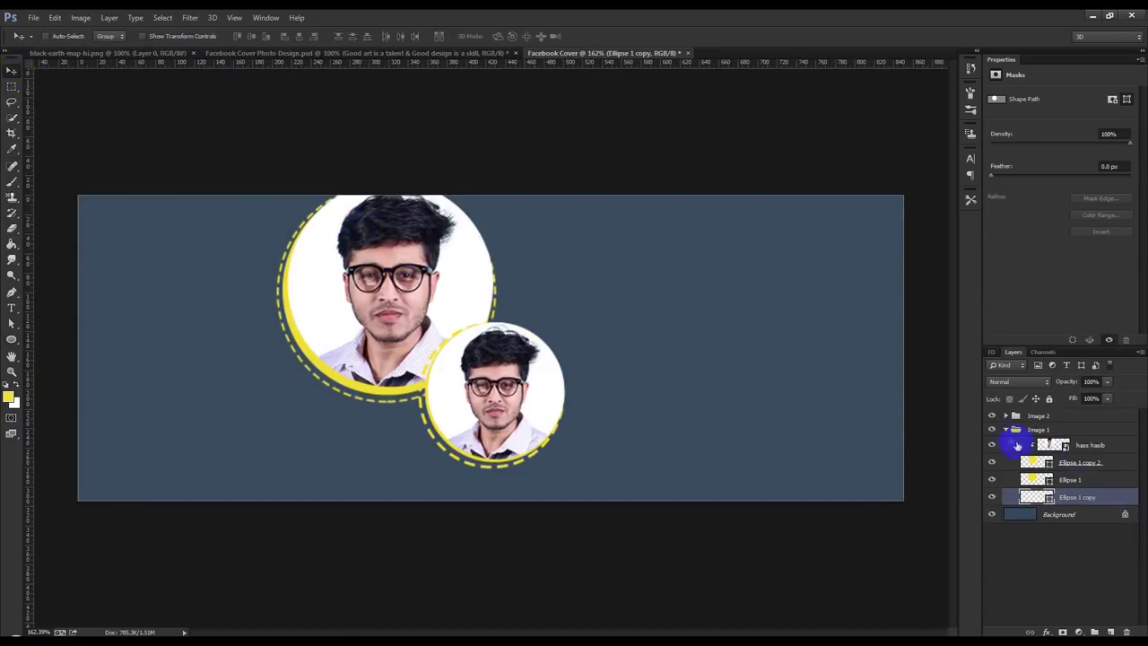
# Nudge Image 2's Ellipse 1 layer down and left into alignment
pyautogui.click(1009, 430)
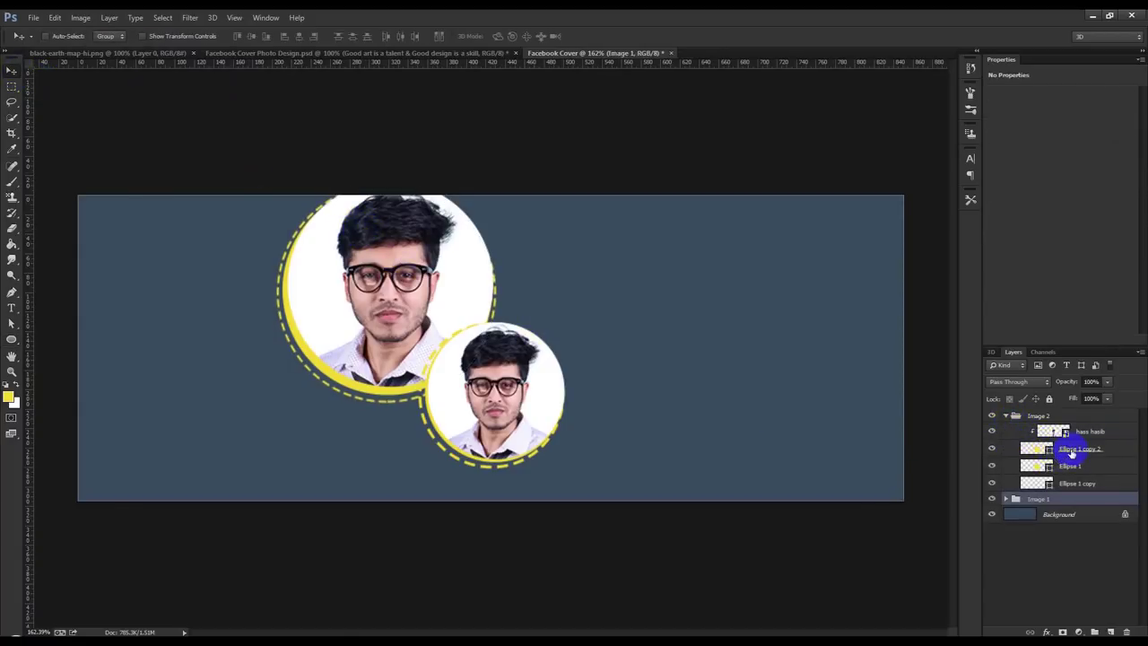
pyautogui.click(1066, 466)
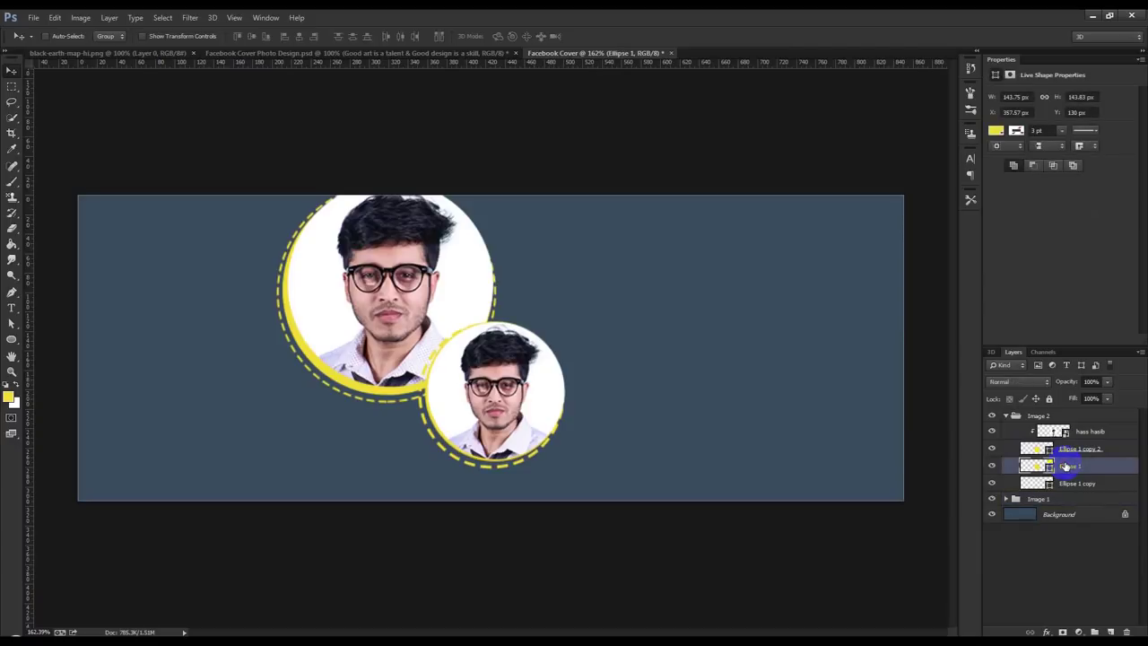
pyautogui.press('Down')
pyautogui.press('Left')
pyautogui.press('Down')
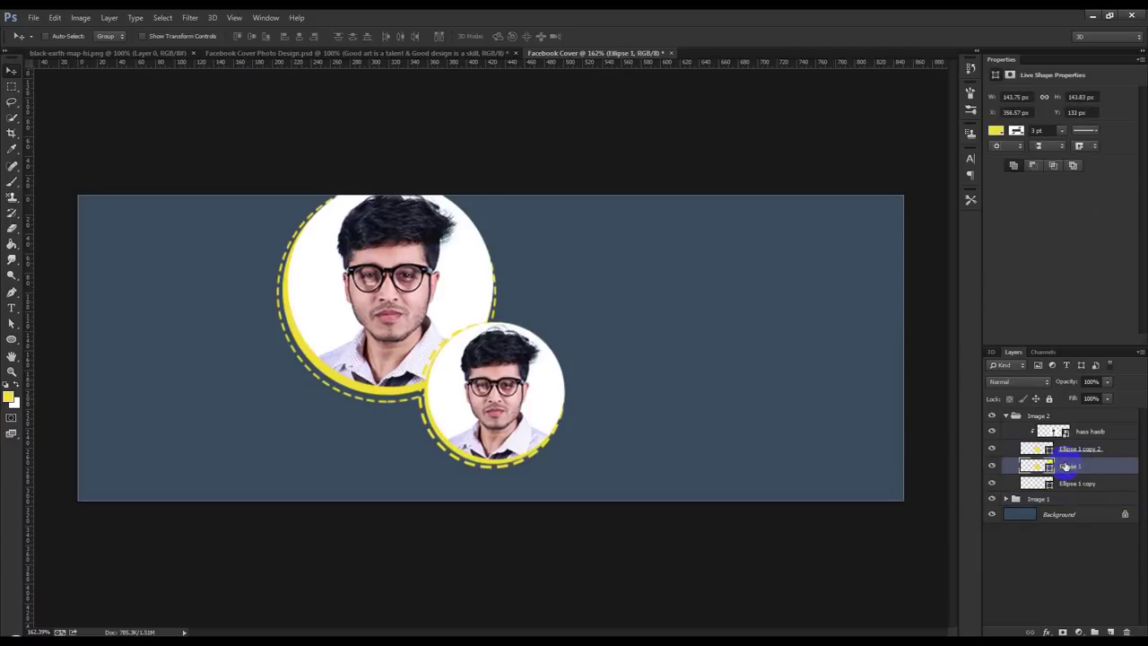
# Check Image 2's ring stroke width and delete the old photo layer from the small circle
pyautogui.click(1065, 483)
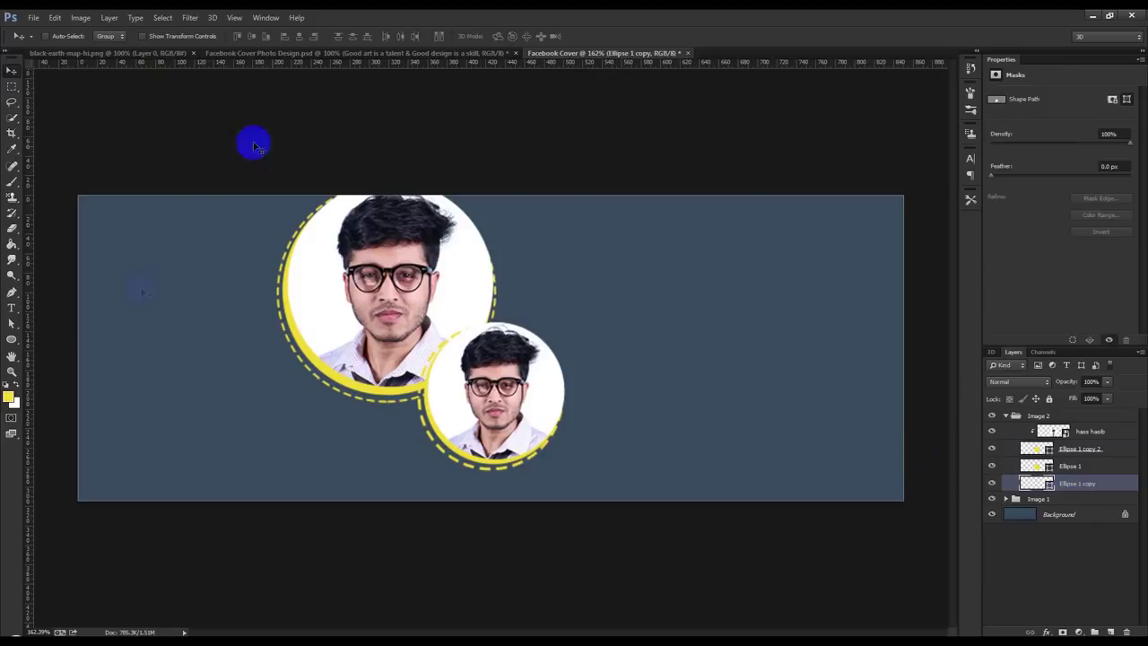
pyautogui.click(11, 339)
pyautogui.click(175, 36)
pyautogui.doubleClick(174, 35)
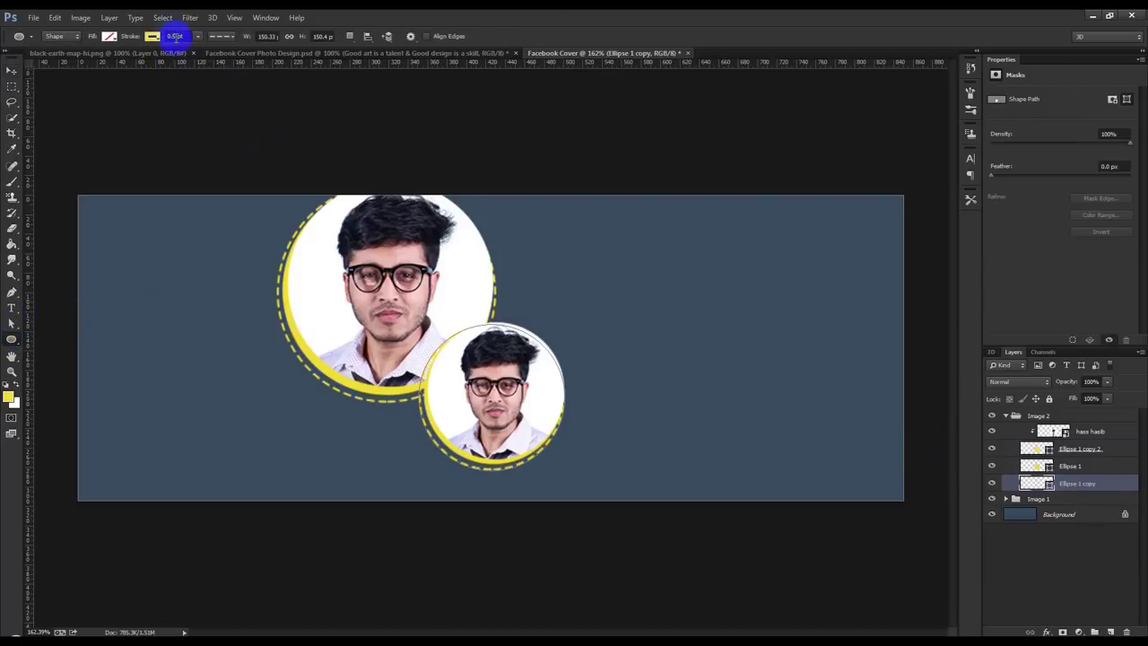
pyautogui.click(12, 70)
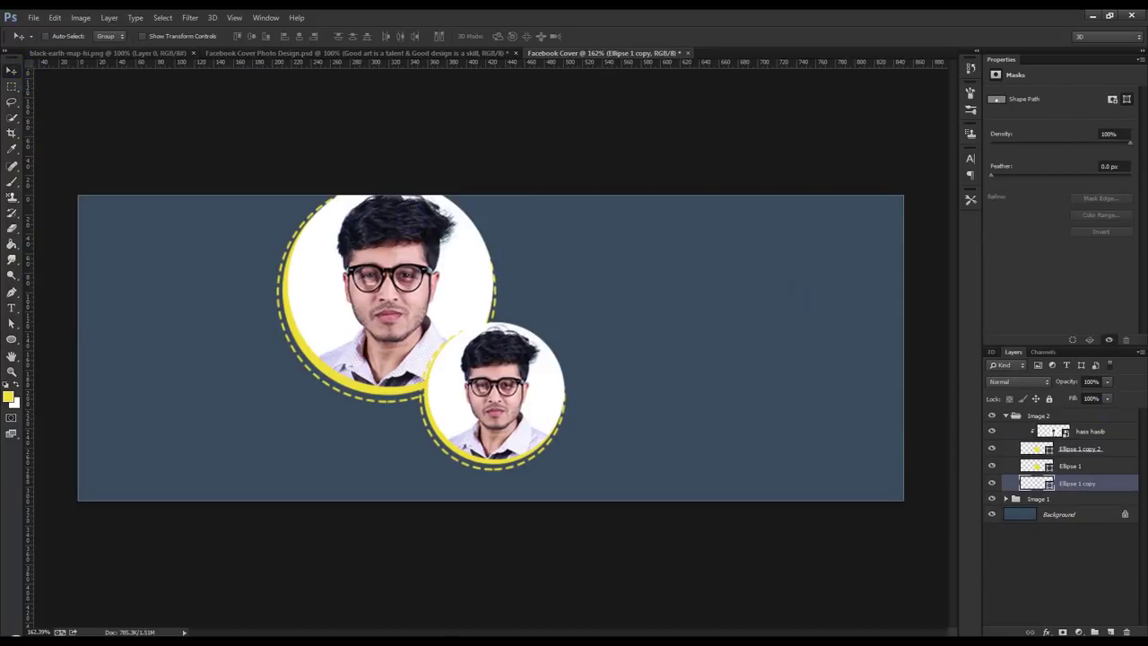
pyautogui.click(615, 402)
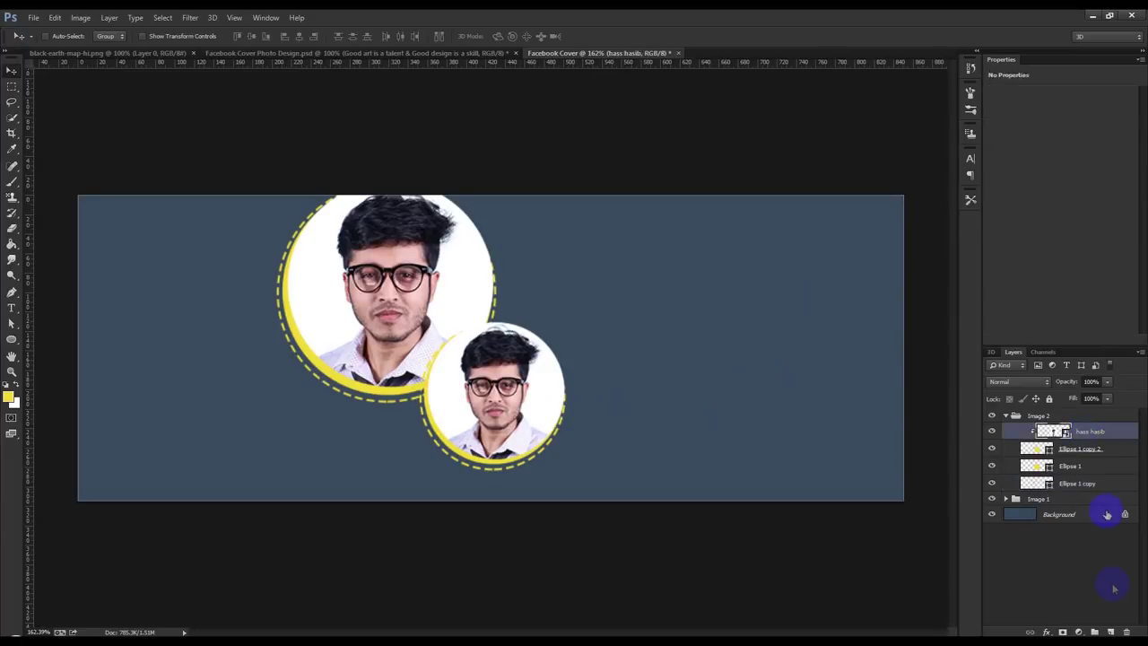
pyautogui.moveTo(1085, 432); pyautogui.dragTo(1127, 632)
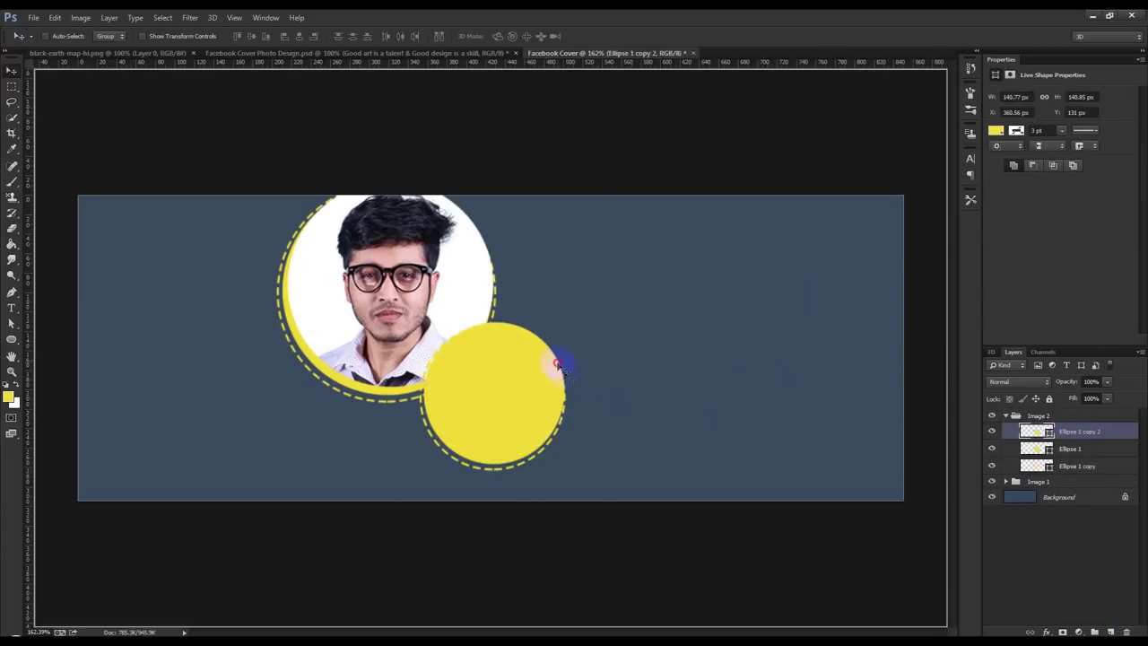
# Place the Manipulation (2) photo, clip it inside the small circle, position it, and collapse the Image 2 group
pyautogui.moveTo(564, 379); pyautogui.dragTo(526, 464)
pyautogui.click(601, 36)
pyautogui.keyDown('alt'); pyautogui.click(1064, 441); pyautogui.keyUp('alt')
pyautogui.moveTo(507, 335); pyautogui.dragTo(523, 359)
pyautogui.scroll(-3, 525, 361)
pyautogui.scroll(1, 525, 362)
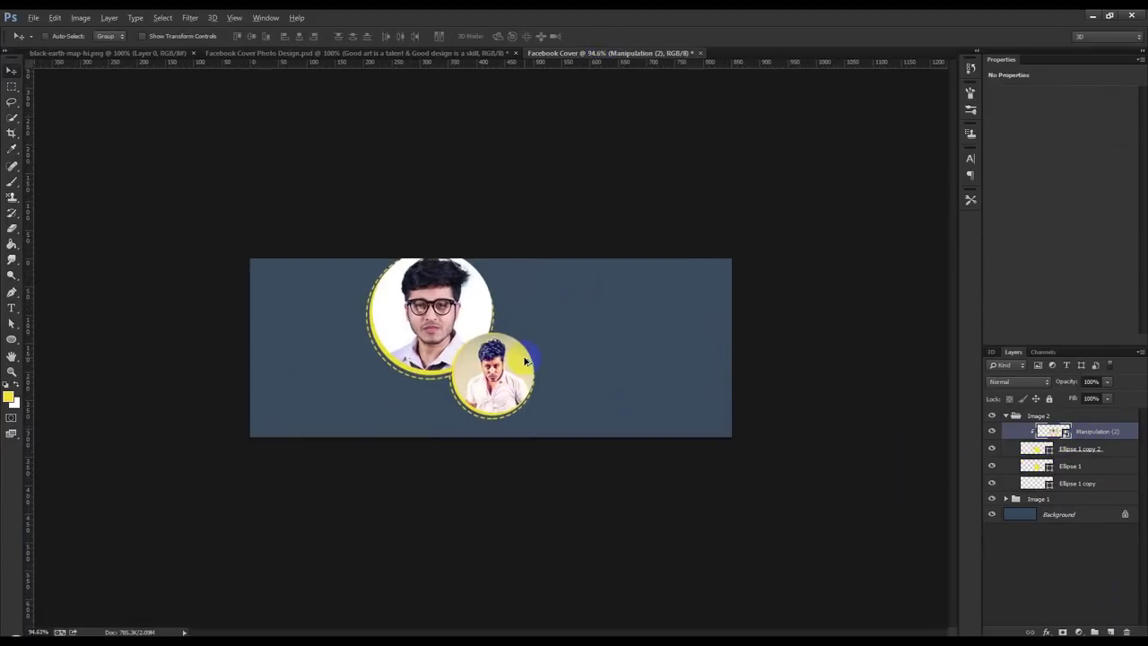
pyautogui.scroll(1, 542, 362)
pyautogui.click(1007, 417)
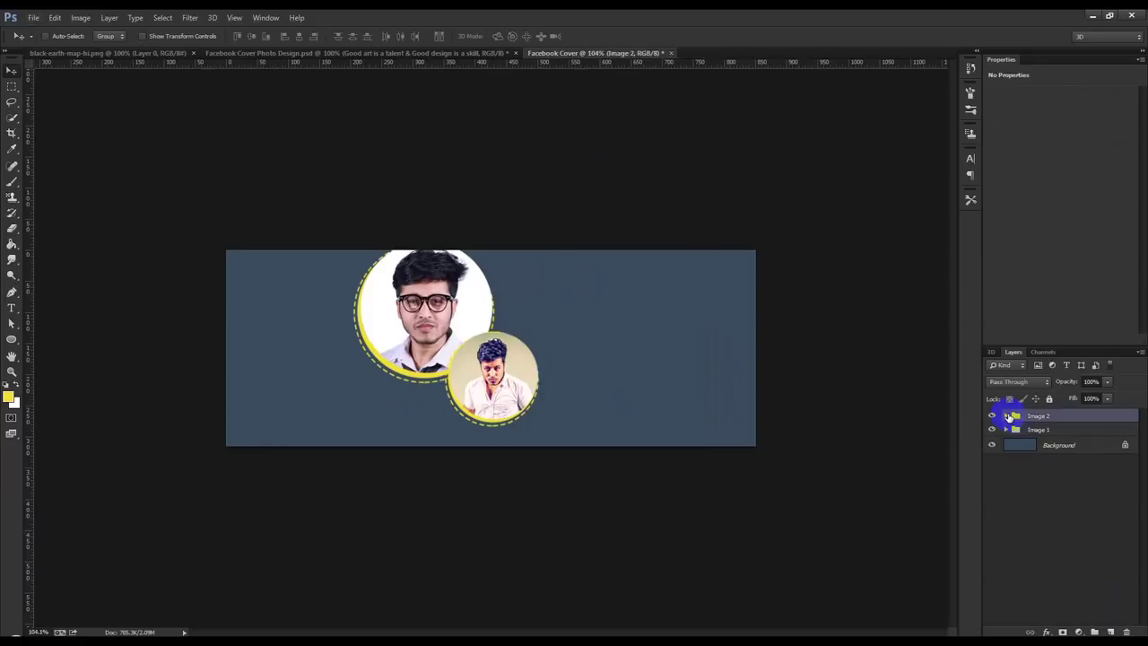
pyautogui.click(1060, 445)
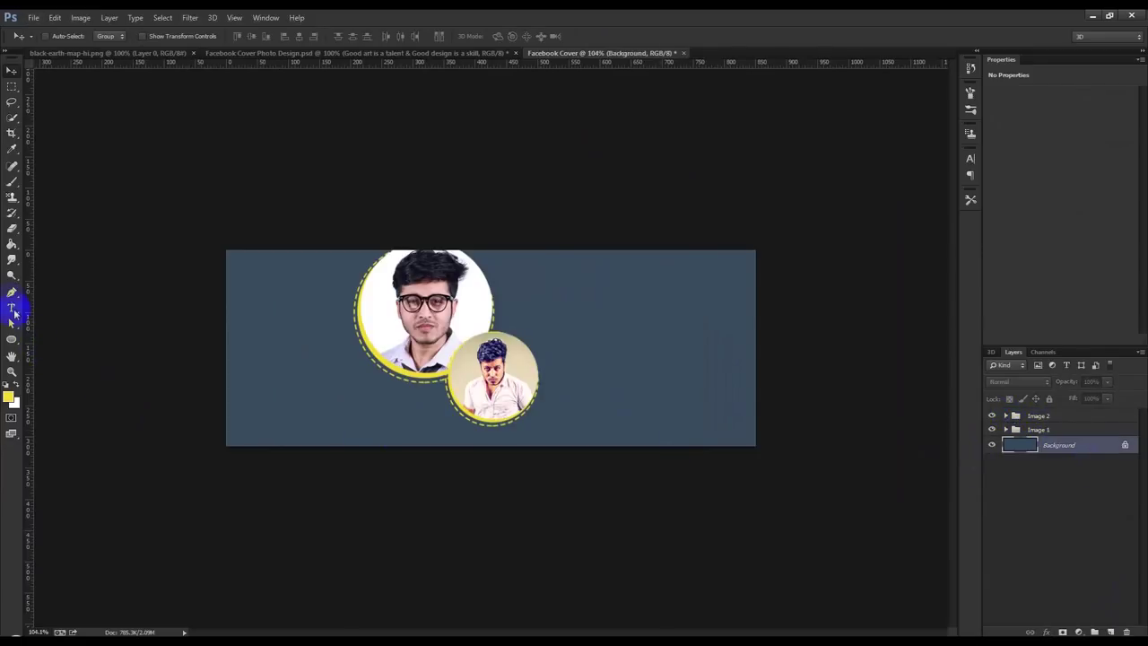
# Draw a closed Pen path sweeping from the small circle's edge around the cover's left side
pyautogui.click(12, 295)
pyautogui.click(263, 52)
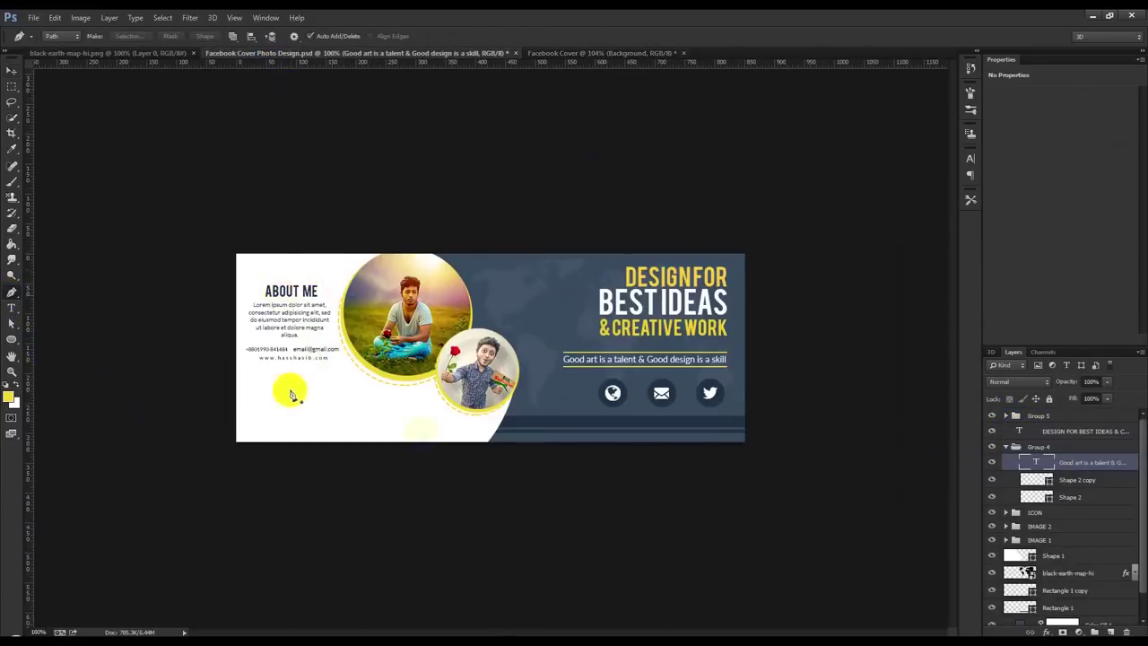
pyautogui.click(545, 52)
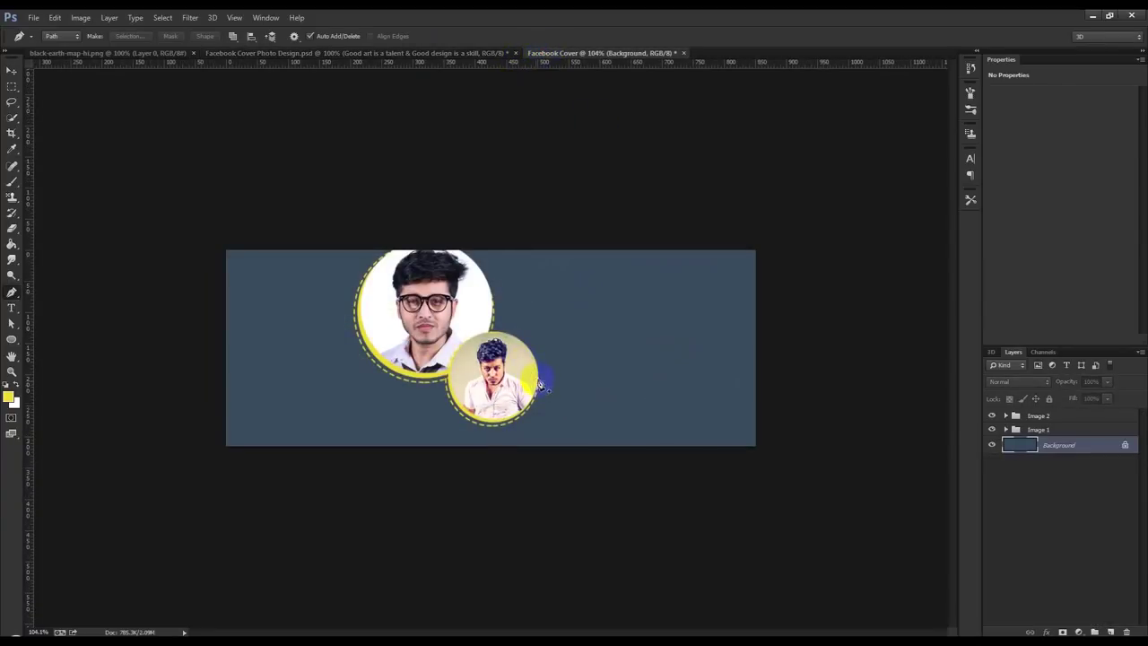
pyautogui.click(539, 376)
pyautogui.moveTo(475, 466); pyautogui.dragTo(405, 497)
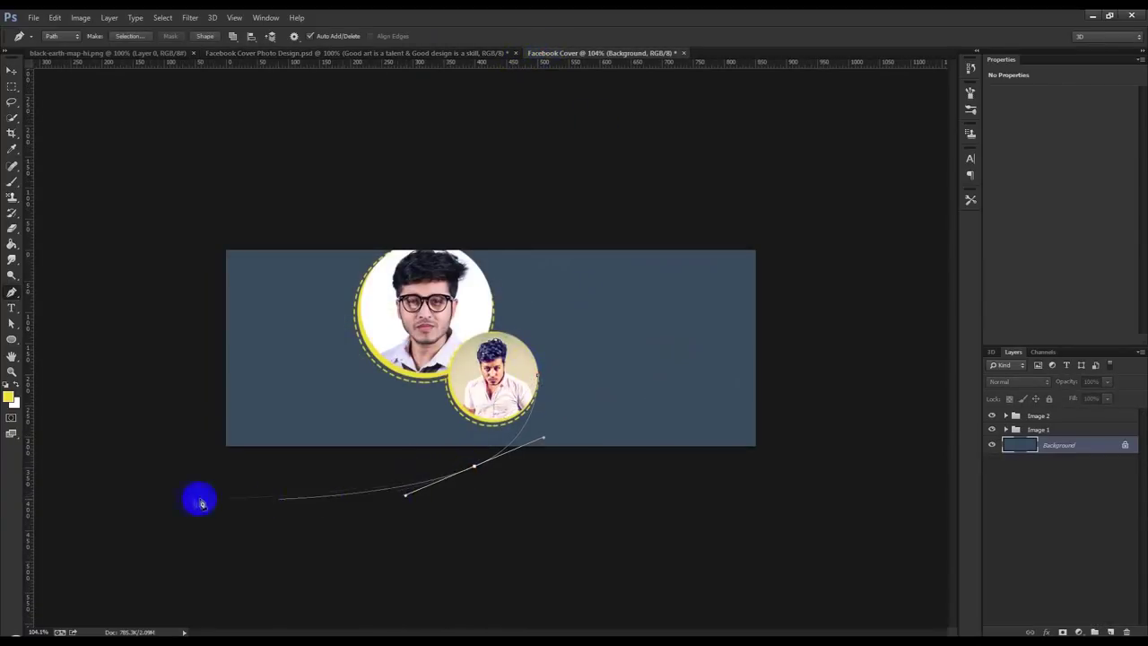
pyautogui.click(198, 474)
pyautogui.click(209, 236)
pyautogui.moveTo(453, 243); pyautogui.dragTo(459, 332)
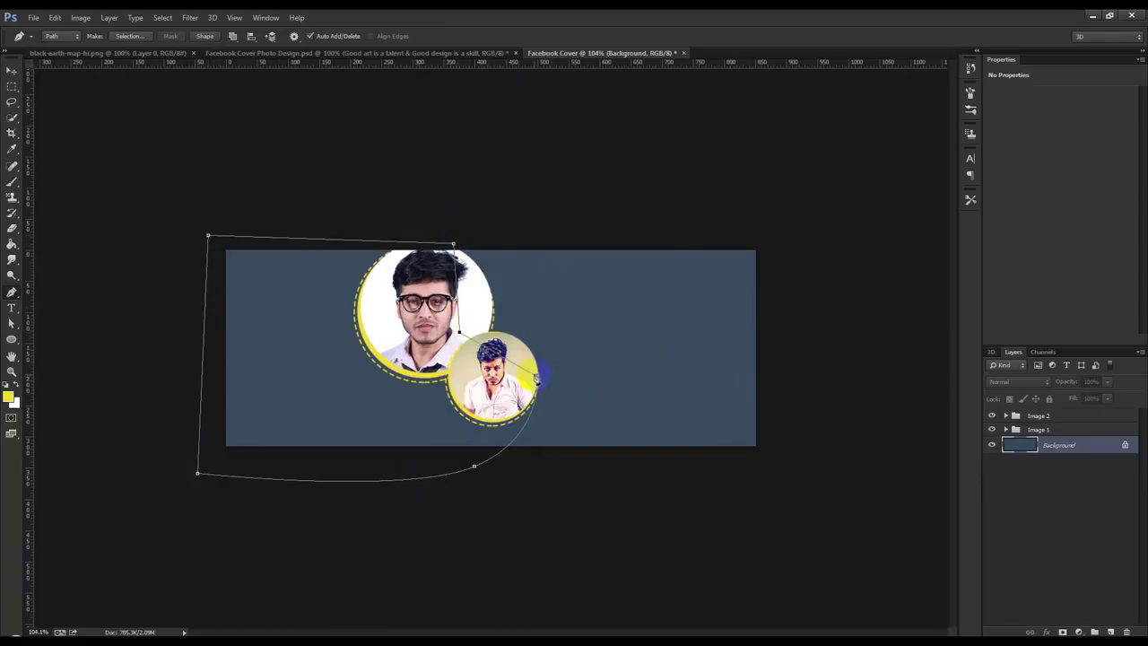
pyautogui.click(541, 380)
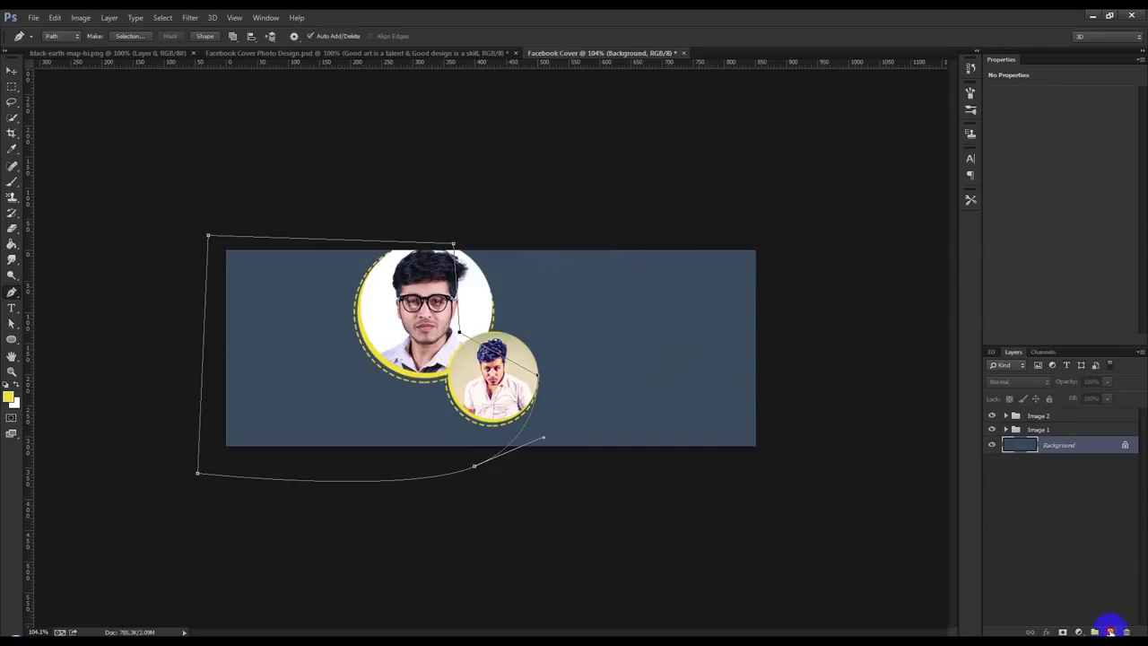
# On a new layer, turn the path into a selection, fill it white, and deselect
pyautogui.click(1110, 632)
pyautogui.rightClick(615, 392)
pyautogui.click(653, 150)
pyautogui.click(639, 196)
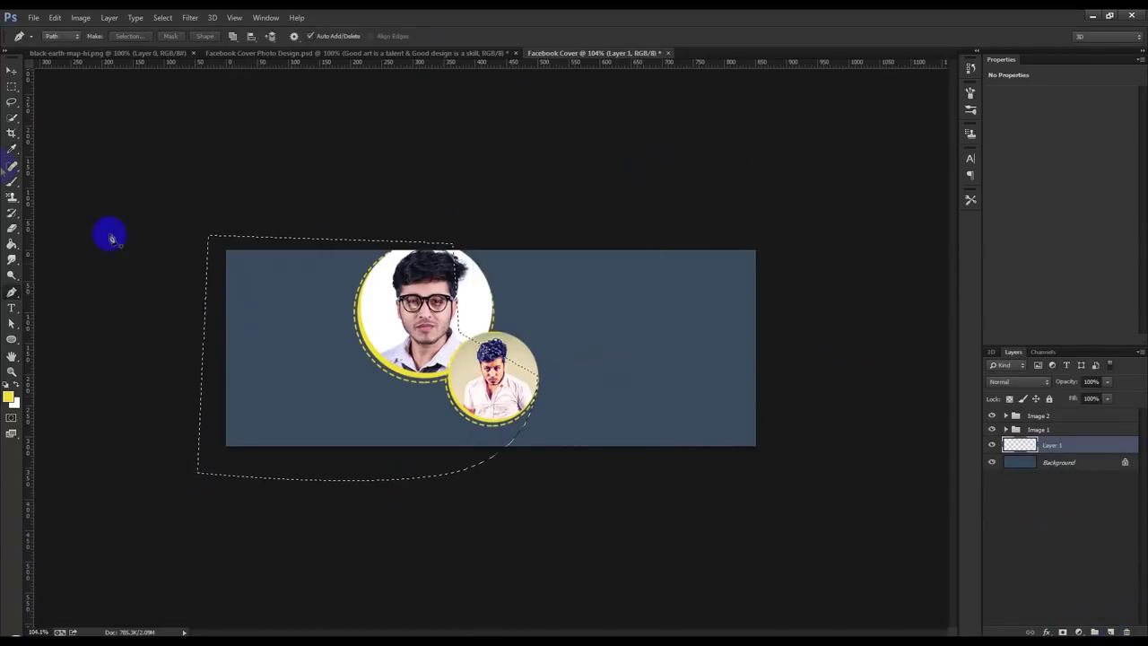
pyautogui.click(17, 384)
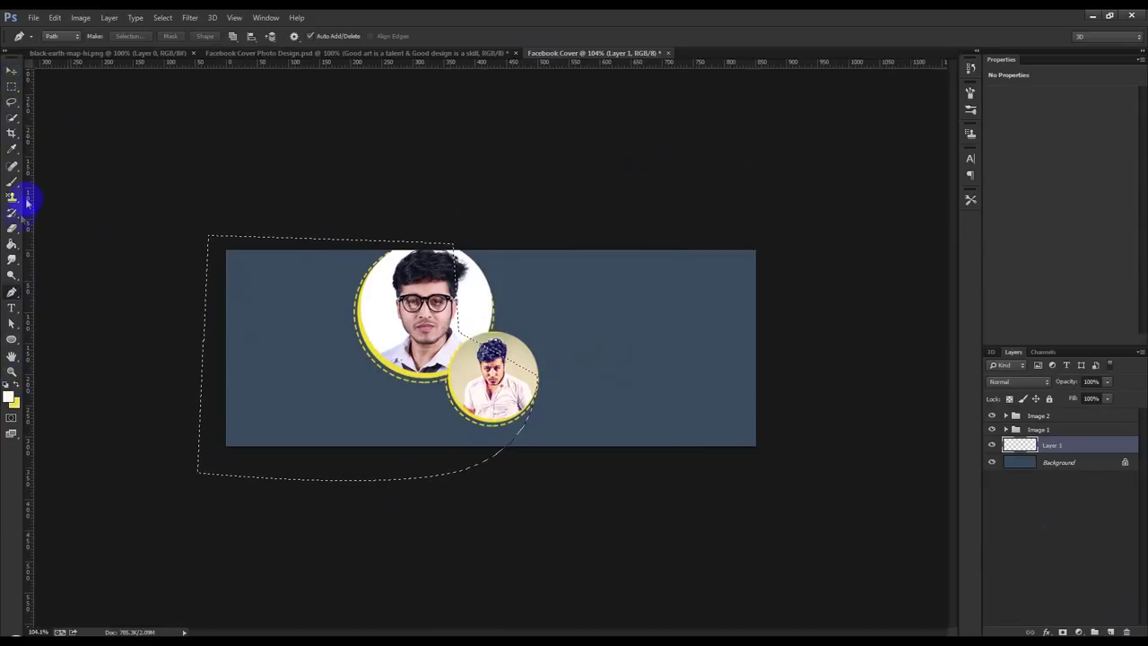
pyautogui.click(11, 242)
pyautogui.click(313, 333)
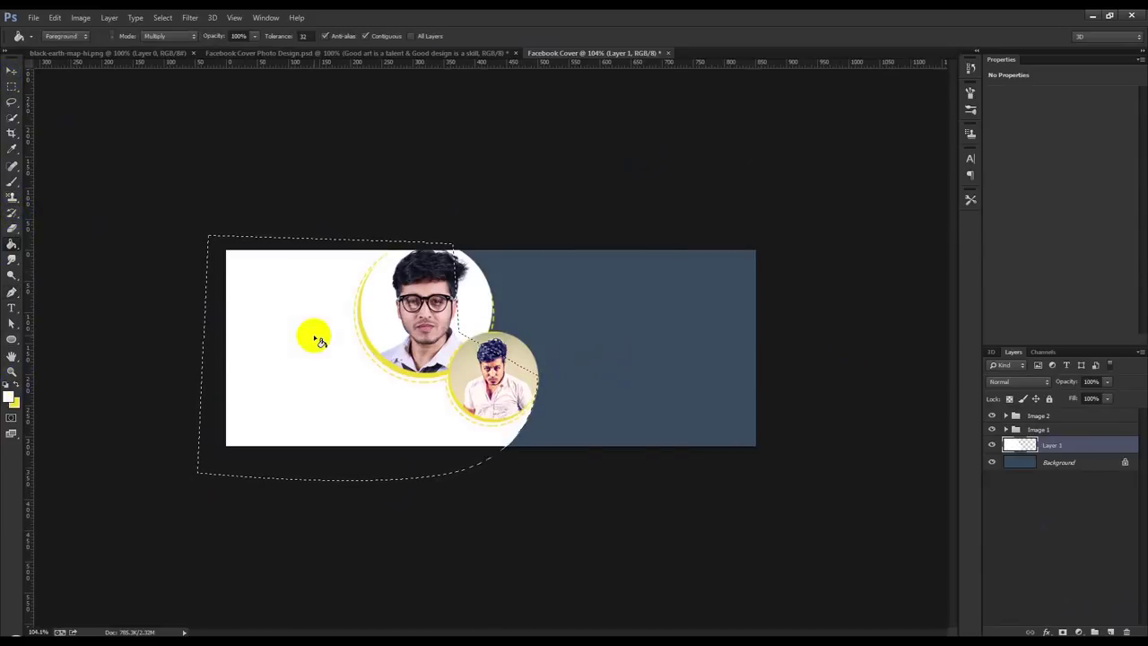
pyautogui.click(12, 70)
pyautogui.hotkey('ctrl', 'd')
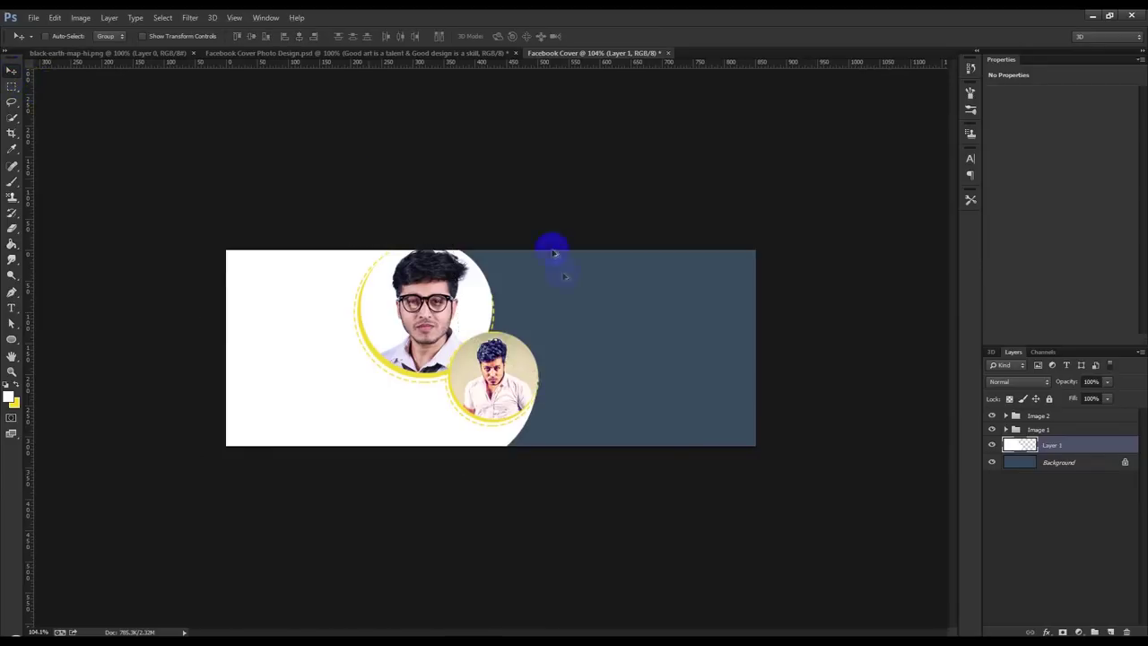
# Compare with the reference design, expand the Image 1 group, and select the Background layer
pyautogui.scroll(2, 526, 308)
pyautogui.scroll(-1, 526, 309)
pyautogui.scroll(-1, 526, 308)
pyautogui.scroll(2, 516, 309)
pyautogui.click(415, 53)
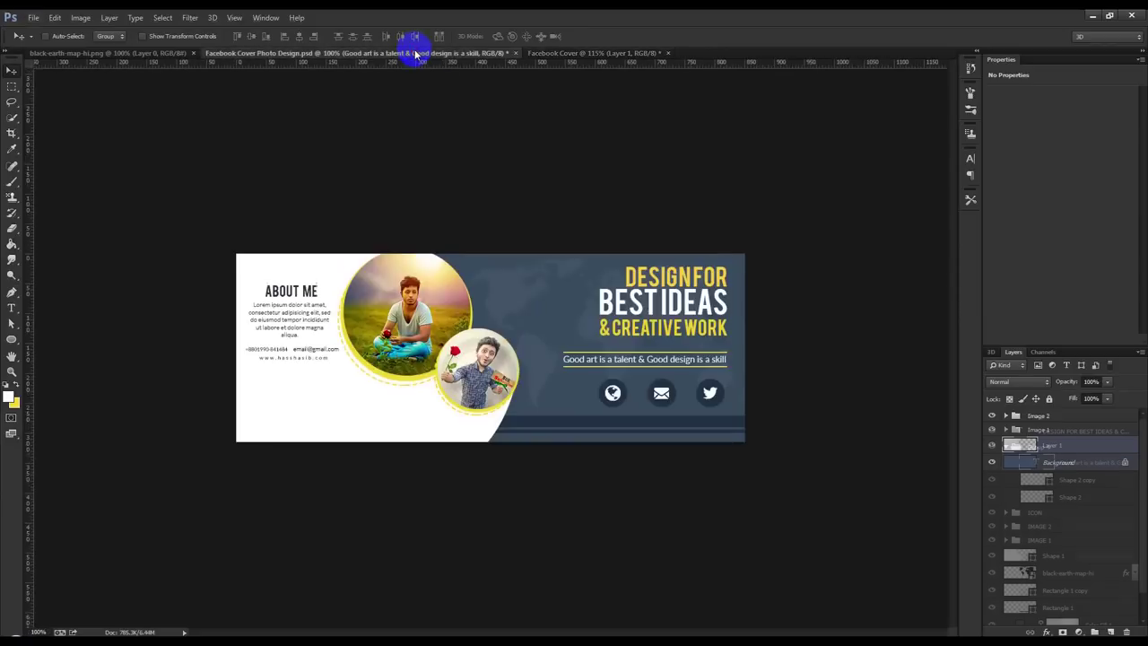
pyautogui.click(547, 54)
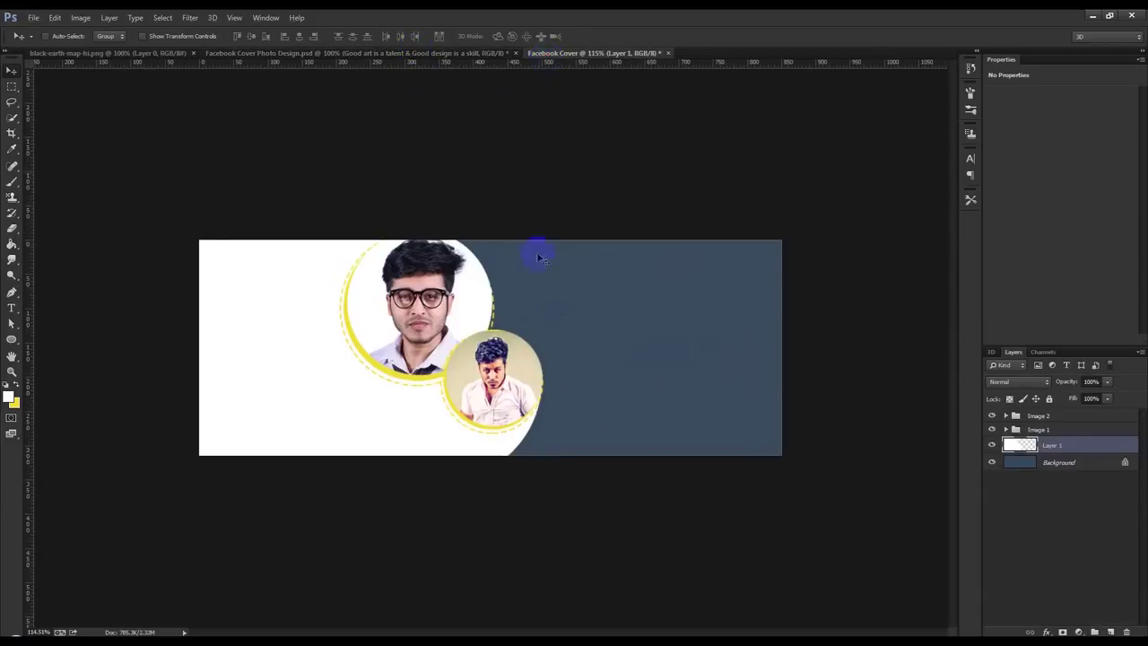
pyautogui.click(1008, 430)
pyautogui.click(449, 56)
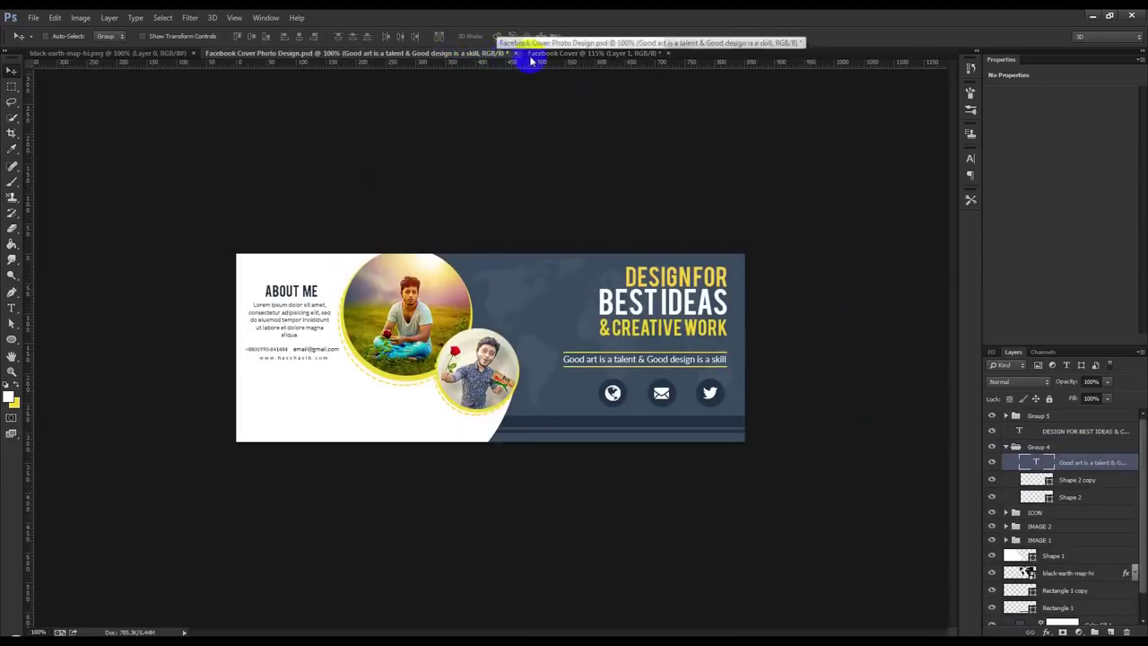
pyautogui.click(530, 54)
pyautogui.click(1060, 465)
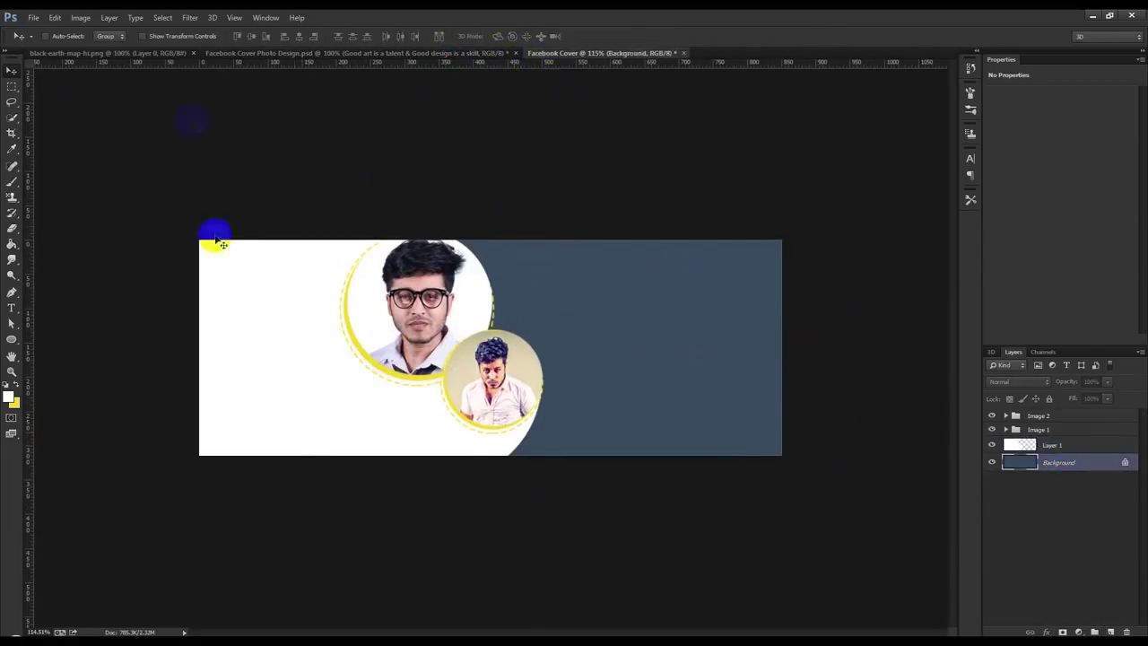
# Drag the black world map into the cover and scale it over the blue right side
pyautogui.click(144, 54)
pyautogui.moveTo(372, 372)
pyautogui.mouseDown()
pyautogui.moveTo(499, 74)
pyautogui.moveTo(526, 367)
pyautogui.moveTo(636, 326)
pyautogui.moveTo(697, 331)
pyautogui.moveTo(679, 328)
pyautogui.mouseUp()
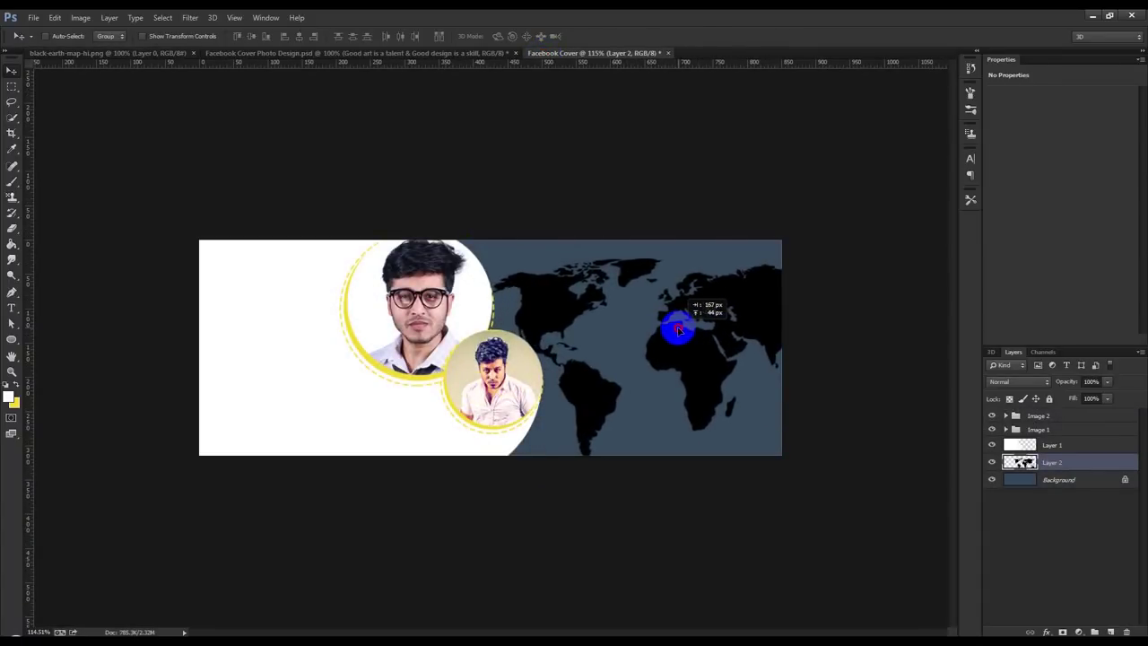
pyautogui.hotkey('ctrl', 't')
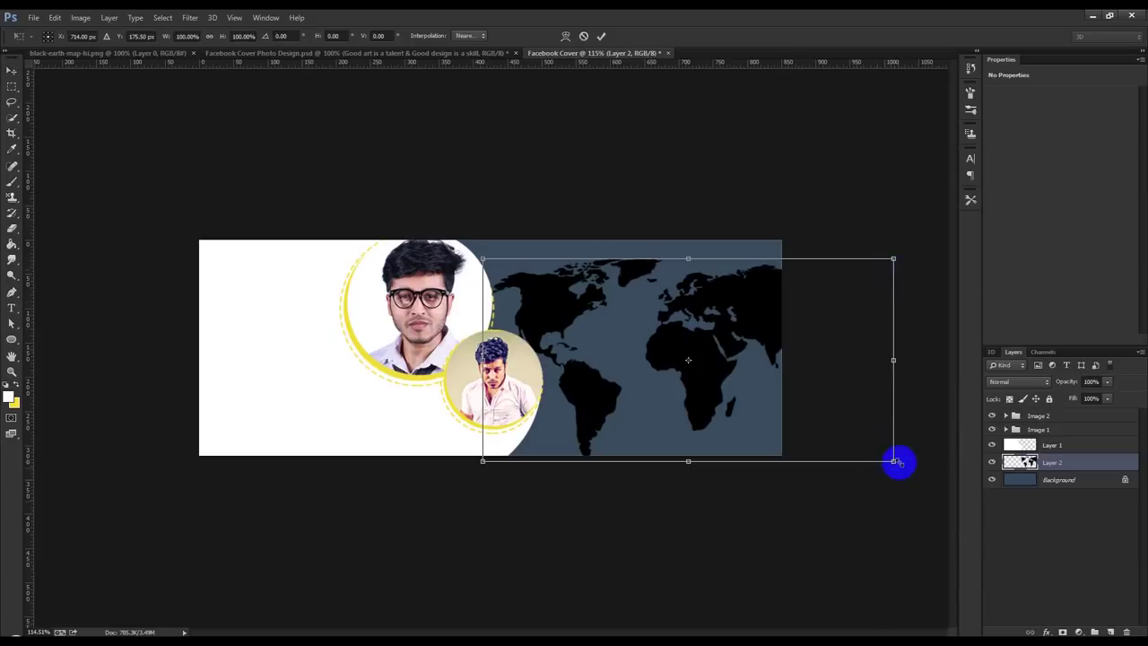
pyautogui.moveTo(895, 461); pyautogui.dragTo(835, 432)
pyautogui.moveTo(827, 260); pyautogui.dragTo(815, 268)
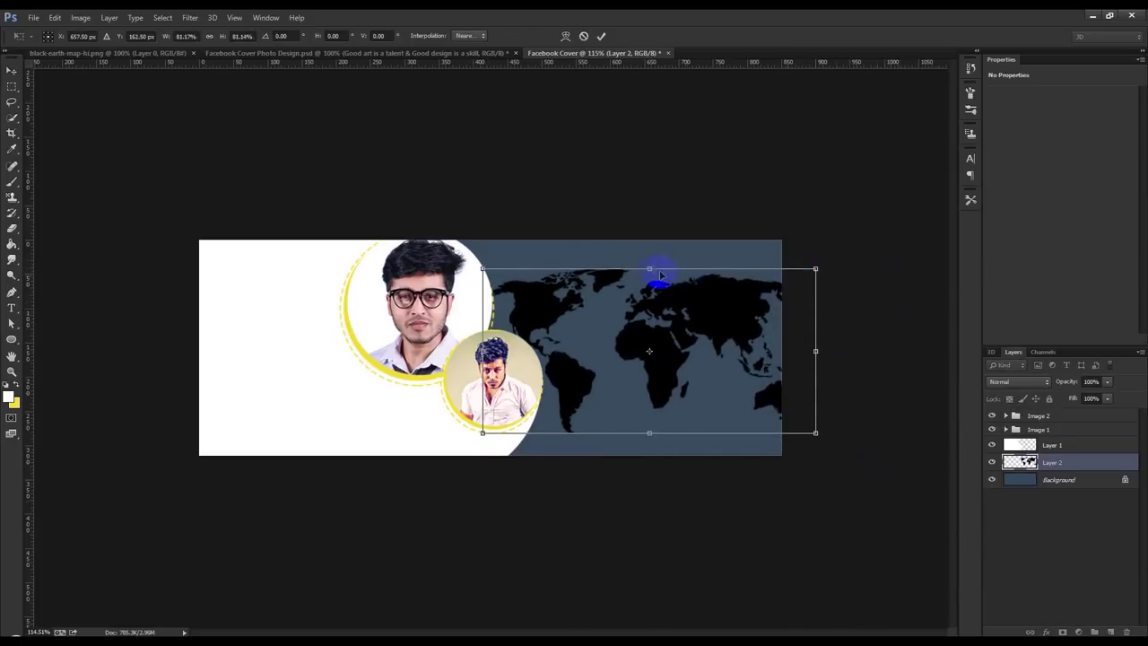
pyautogui.moveTo(651, 260)
pyautogui.mouseDown()
pyautogui.moveTo(672, 299)
pyautogui.moveTo(654, 256)
pyautogui.mouseUp()
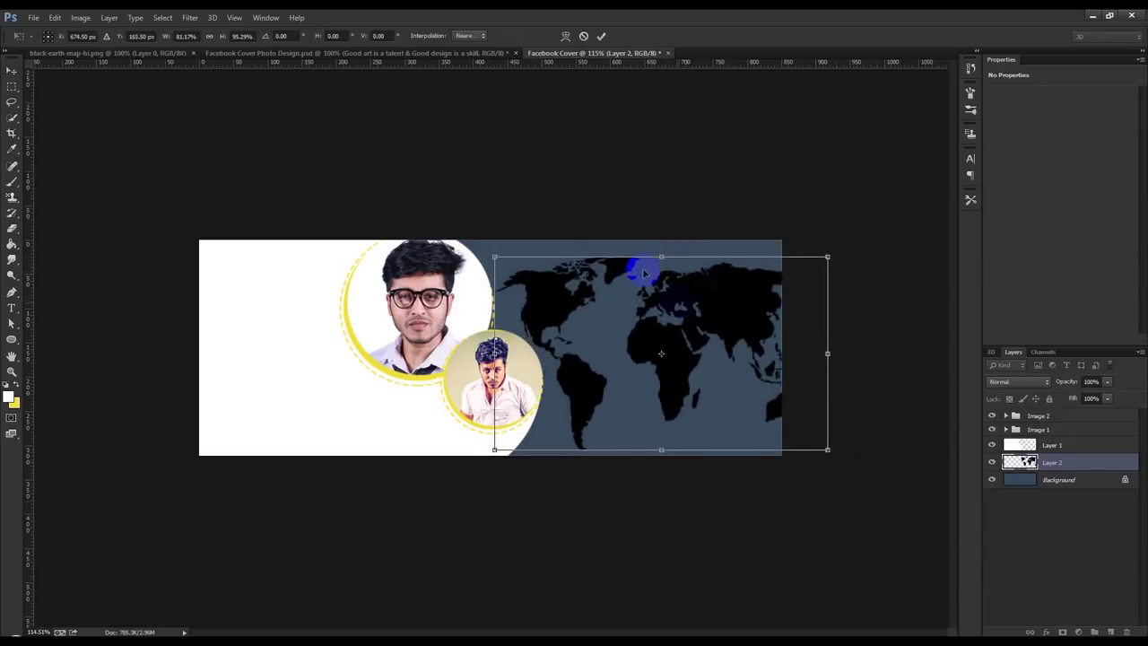
pyautogui.click(601, 36)
pyautogui.moveTo(738, 403); pyautogui.dragTo(734, 400)
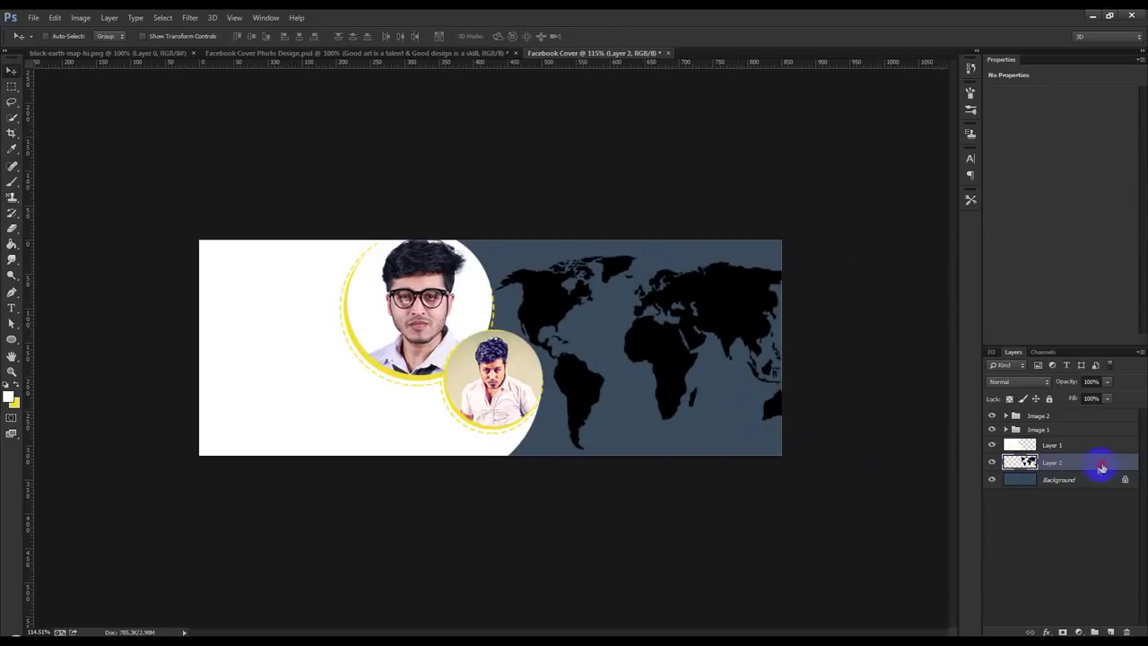
pyautogui.doubleClick(1103, 466)
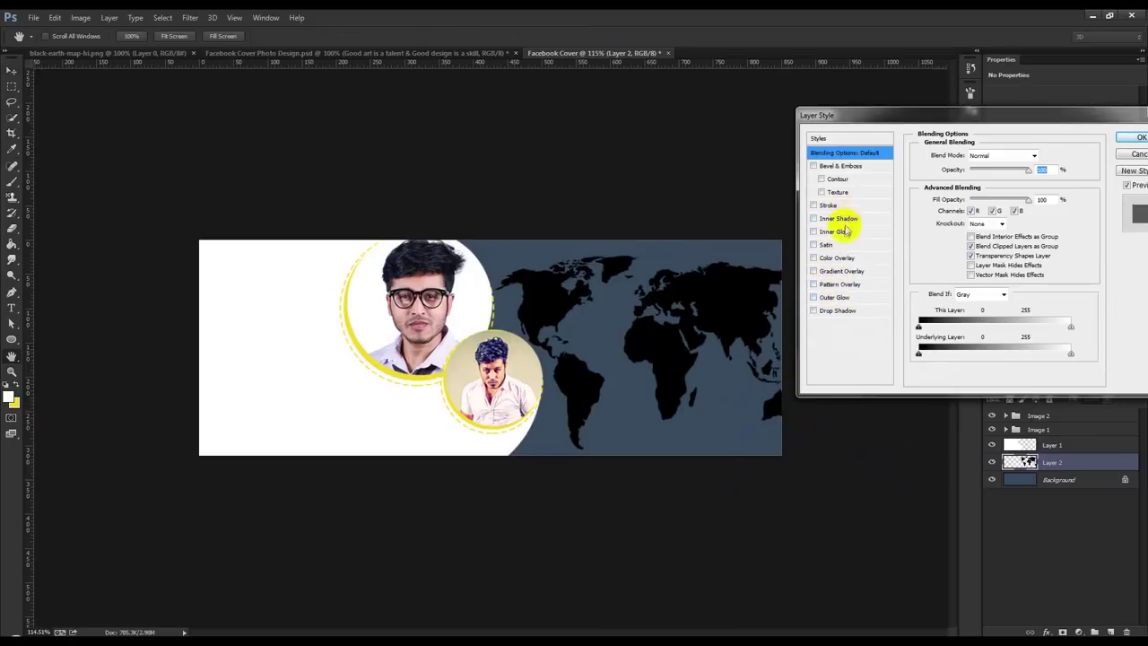
# Give the world map layer a white Color Overlay layer style
pyautogui.click(837, 258)
pyautogui.click(1042, 155)
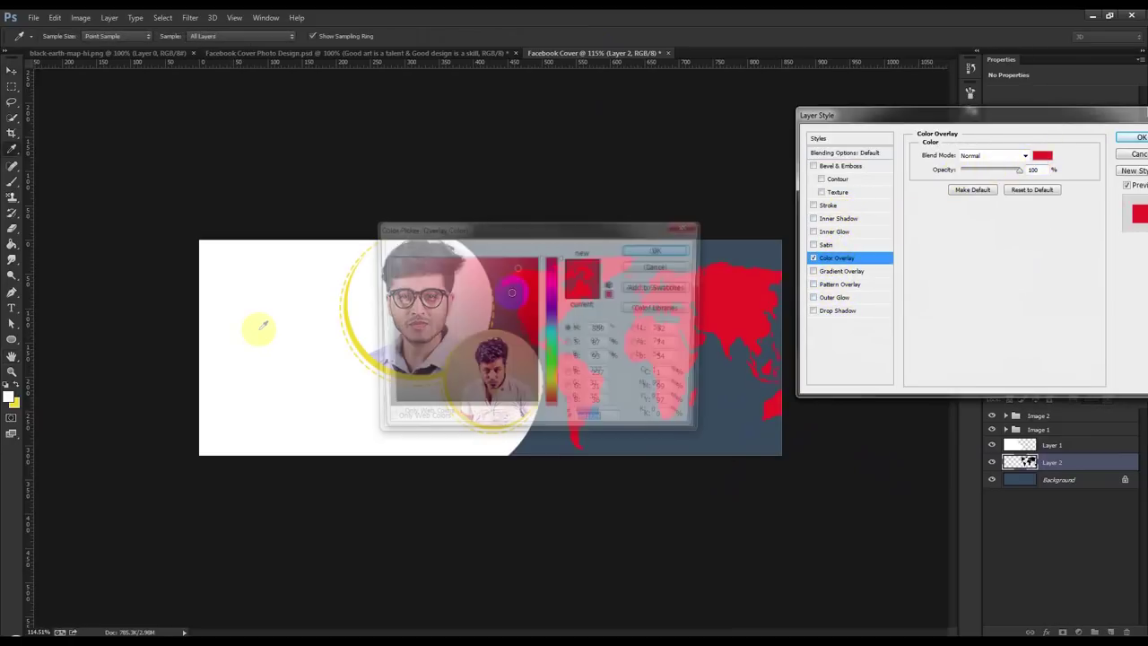
pyautogui.click(225, 337)
pyautogui.click(689, 249)
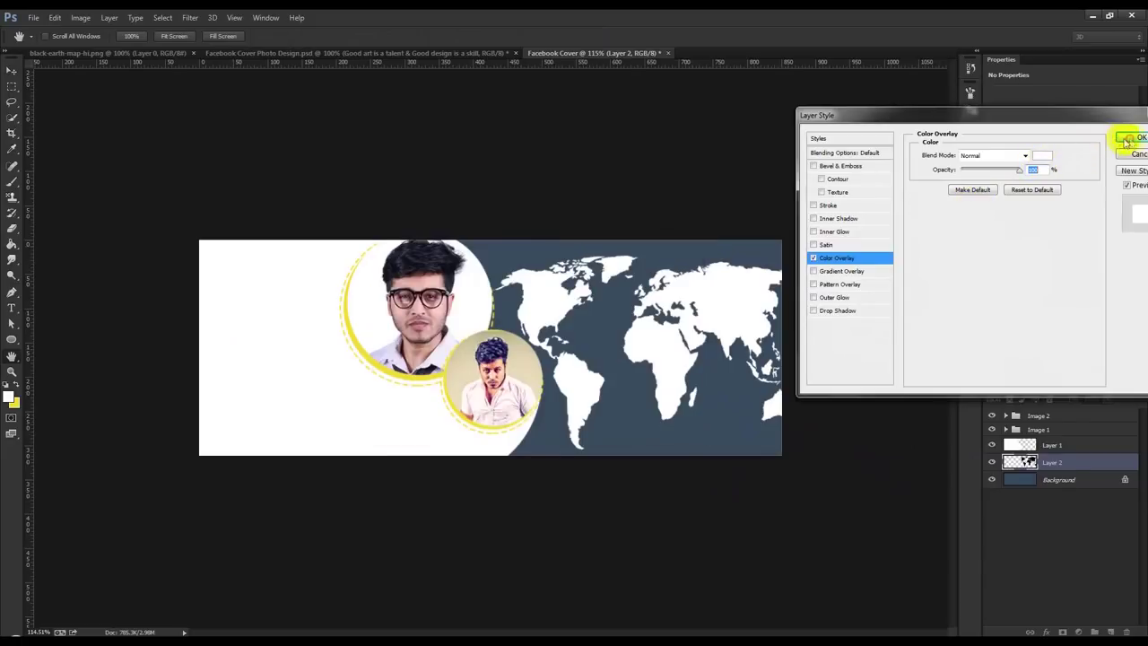
pyautogui.click(1134, 136)
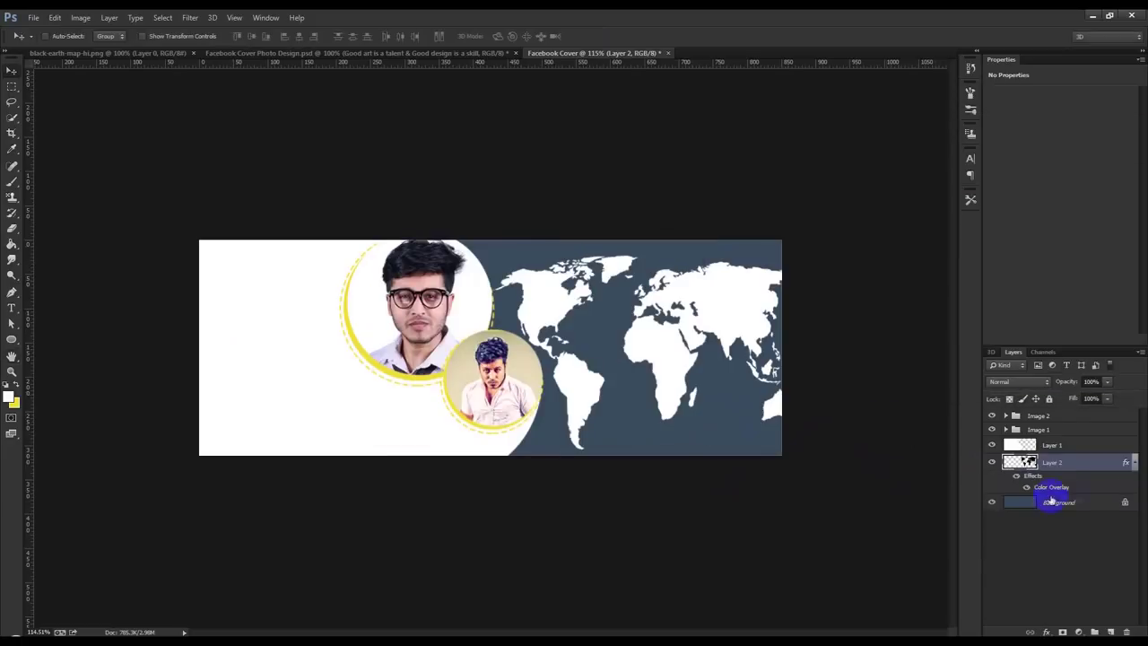
# Set the world map layer's opacity to 8%
pyautogui.click(1135, 464)
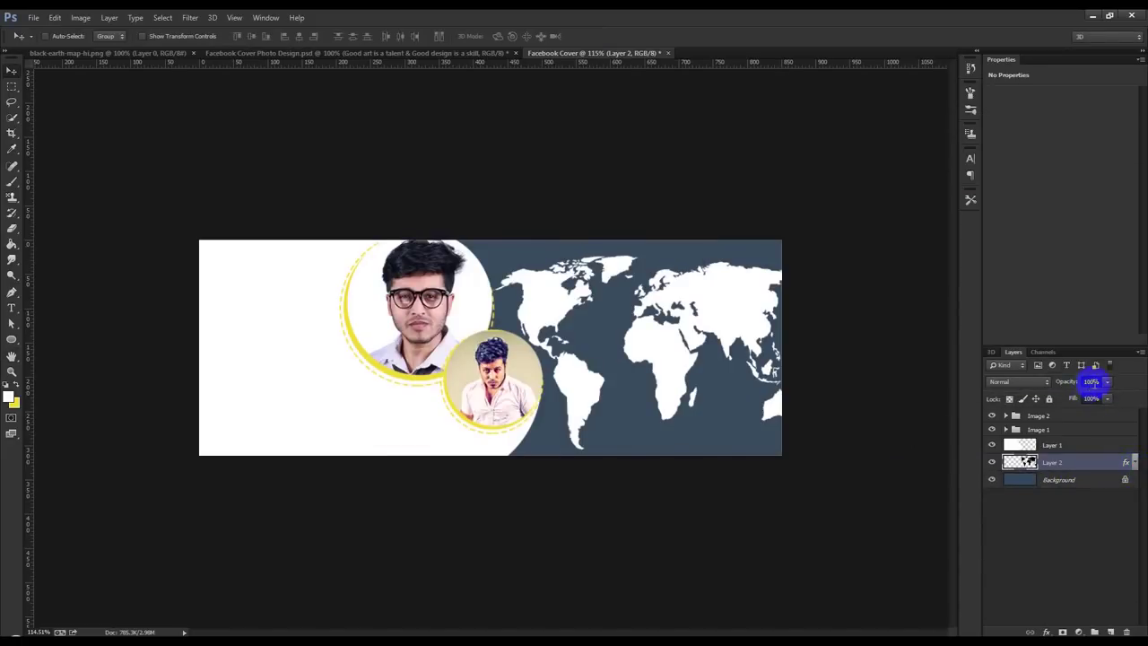
pyautogui.click(1090, 381)
pyautogui.write('25')
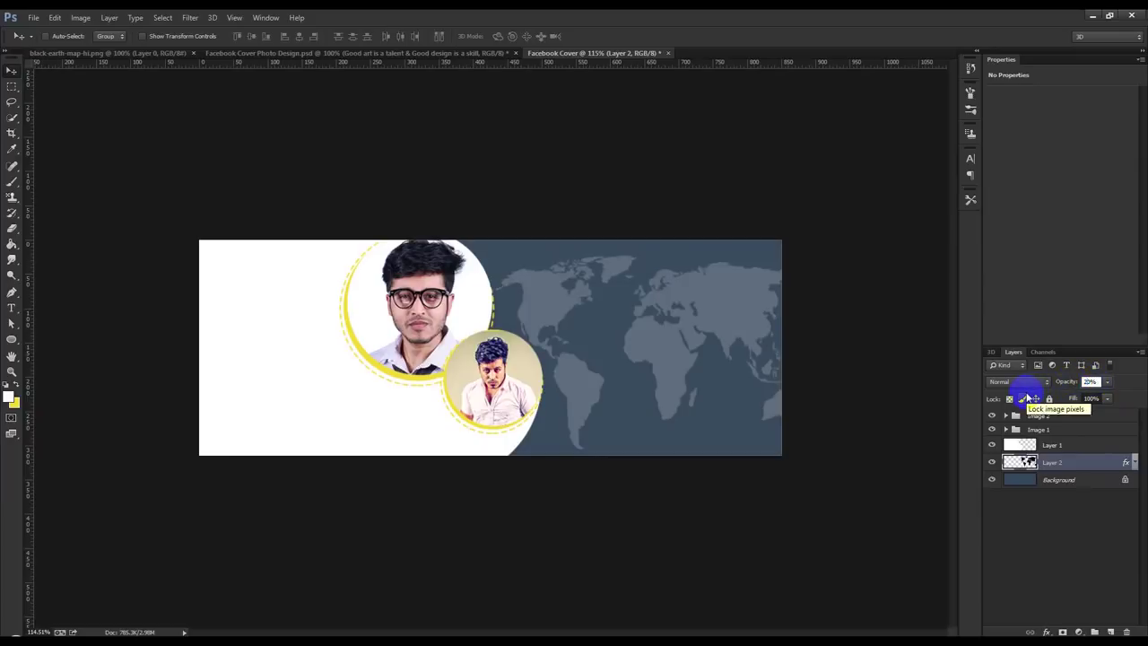
pyautogui.write('515')
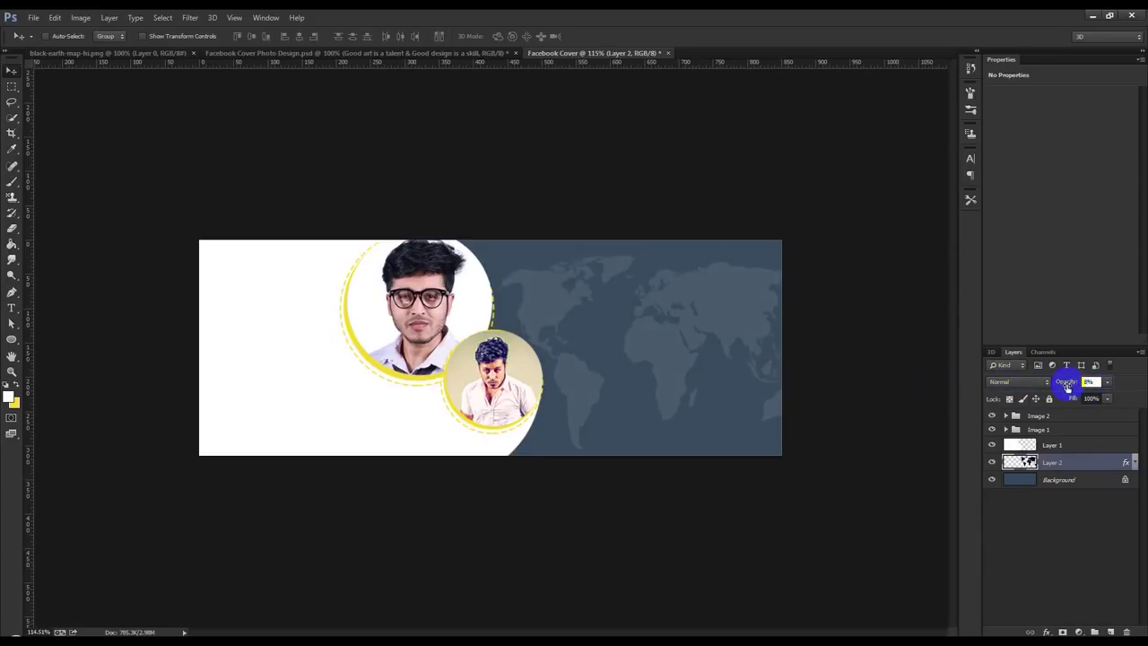
pyautogui.press('Return')
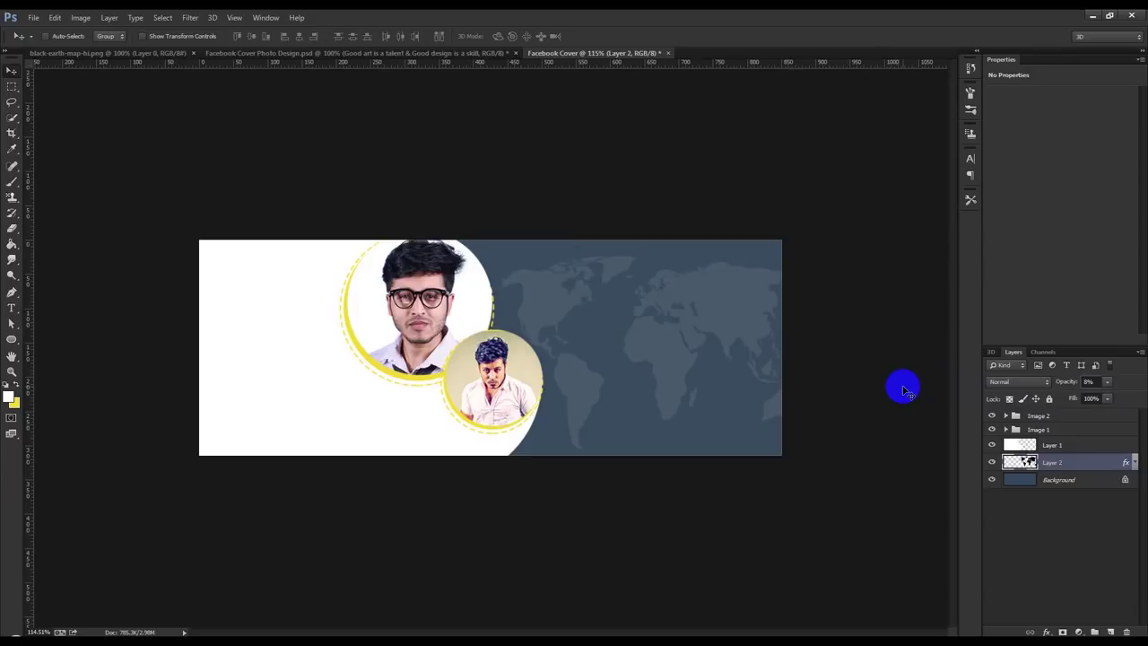
# Shift both portrait groups and the white shape slightly left
pyautogui.click(1069, 430)
pyautogui.keyDown('shift'); pyautogui.click(1051, 445); pyautogui.keyUp('shift')
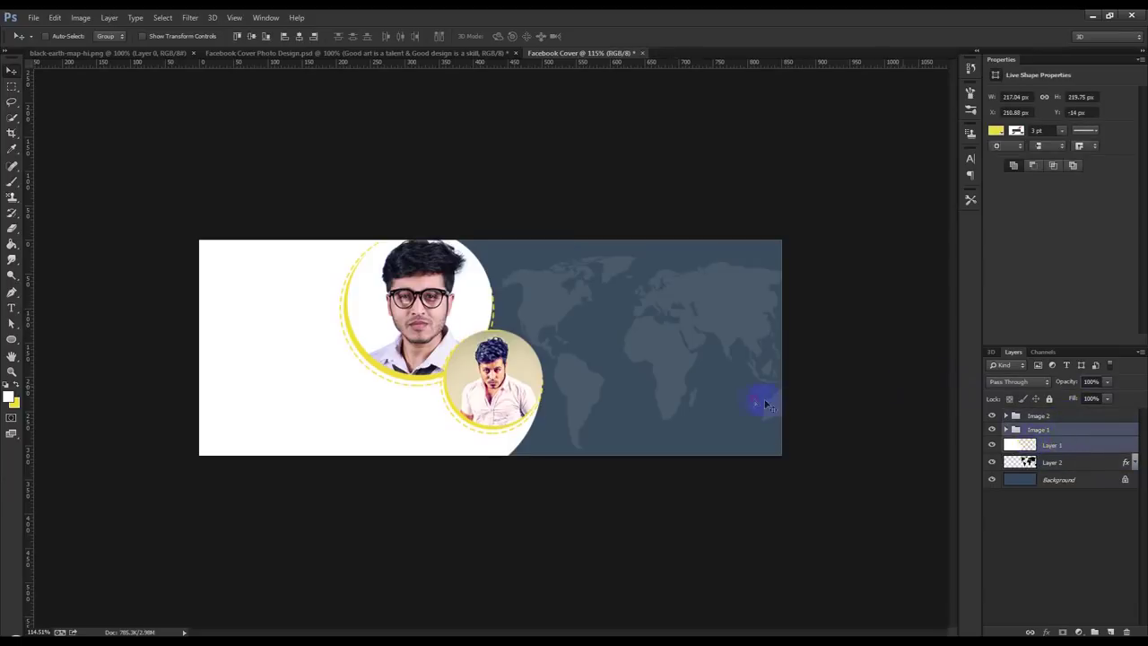
pyautogui.moveTo(760, 397); pyautogui.dragTo(741, 400)
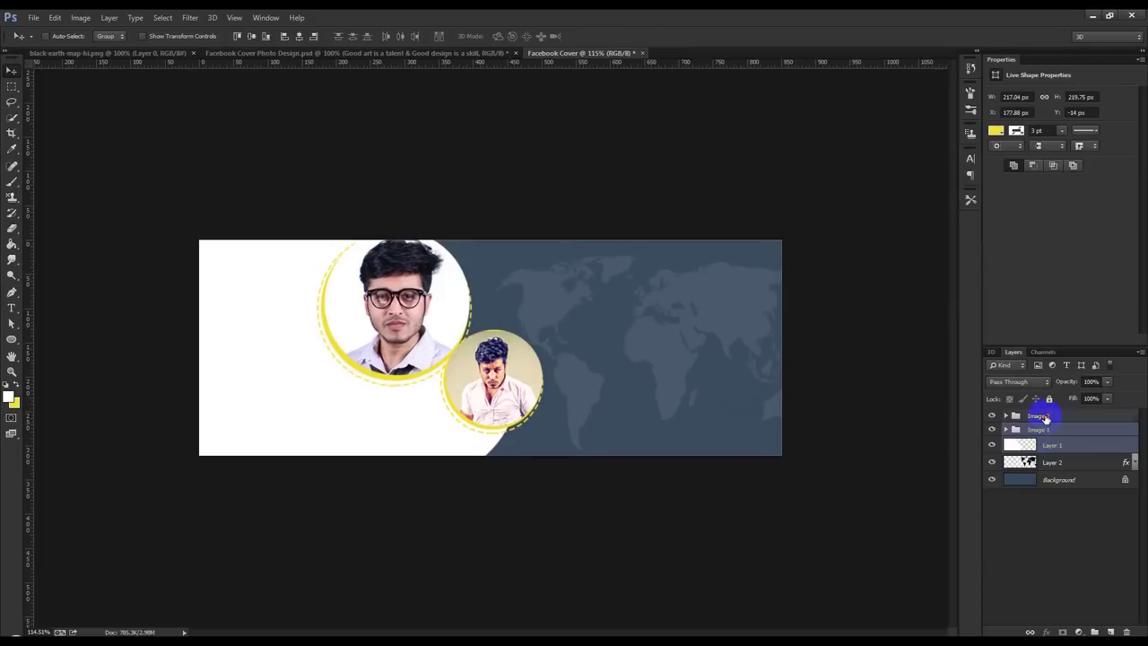
pyautogui.hotkey('ctrl', 'z')
pyautogui.keyDown('shift'); pyautogui.click(1040, 418); pyautogui.keyUp('shift')
pyautogui.moveTo(628, 400); pyautogui.dragTo(608, 400)
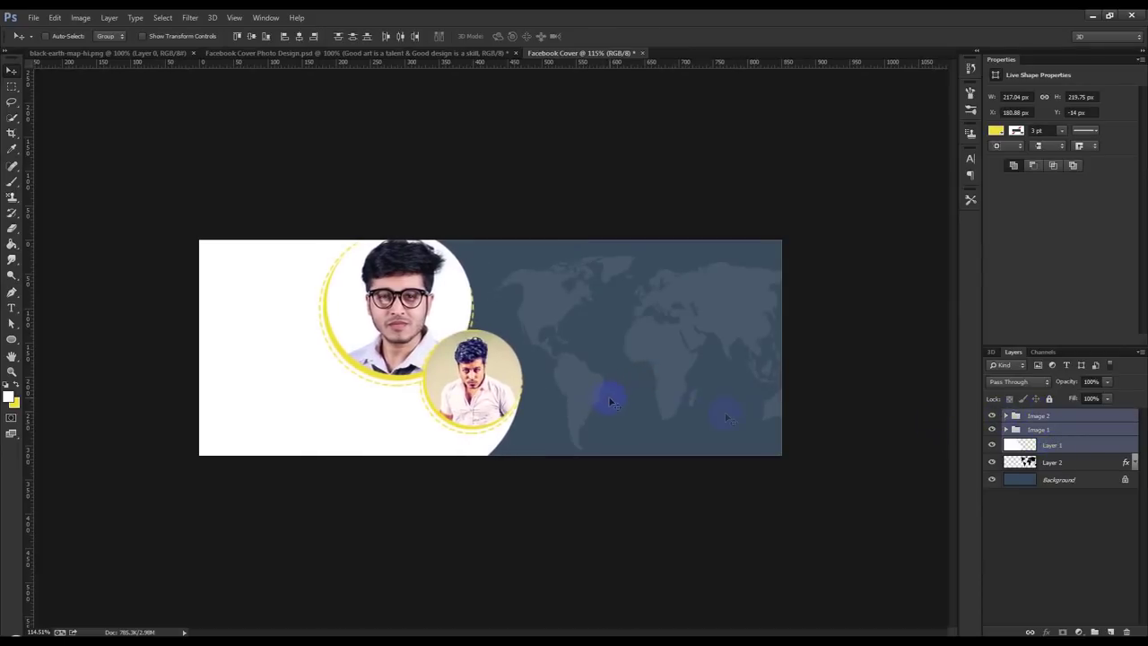
# Move the world map left so Australia shows near the right edge, checking the reference
pyautogui.click(1073, 461)
pyautogui.moveTo(798, 378); pyautogui.dragTo(737, 372)
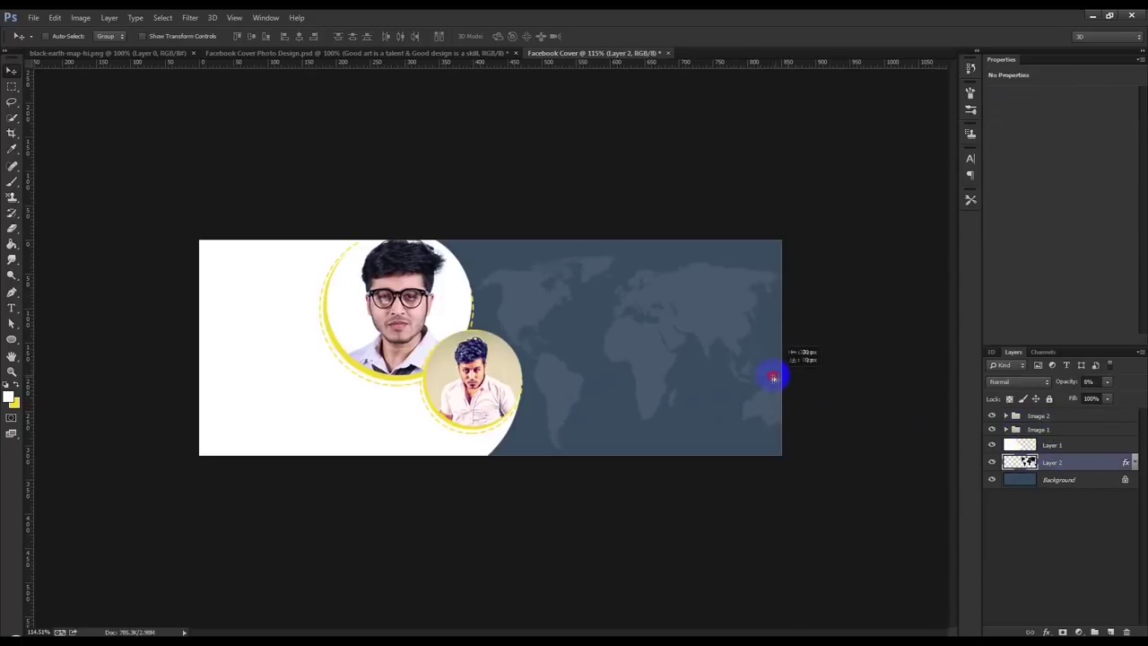
pyautogui.moveTo(738, 372); pyautogui.dragTo(741, 375)
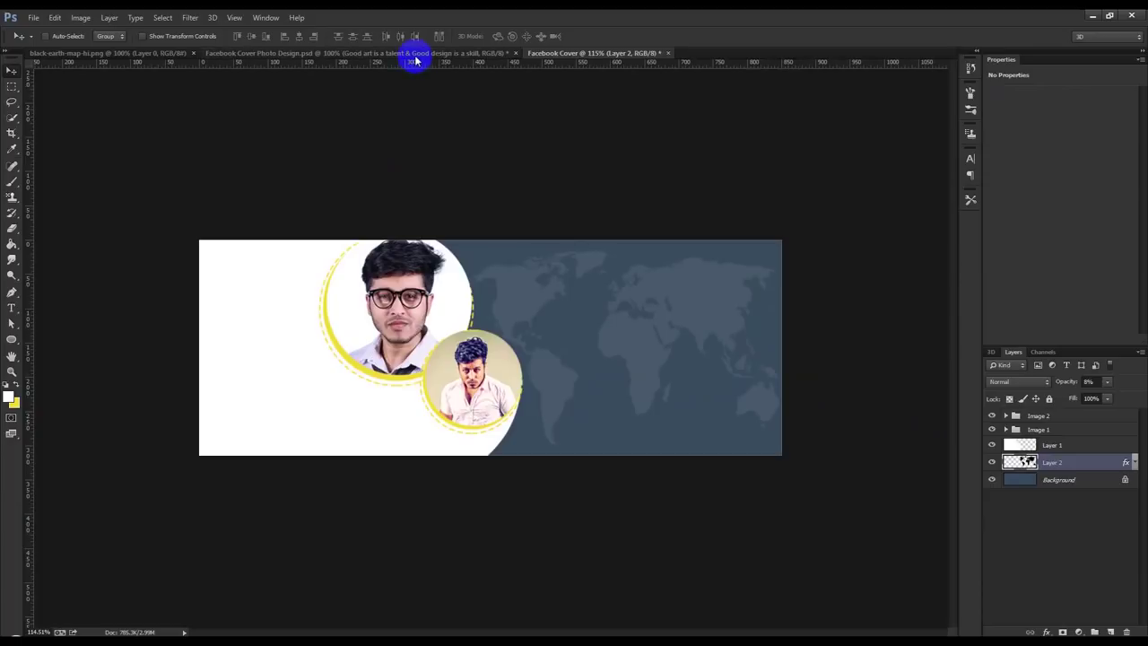
pyautogui.click(410, 53)
pyautogui.click(697, 299)
pyautogui.click(695, 332)
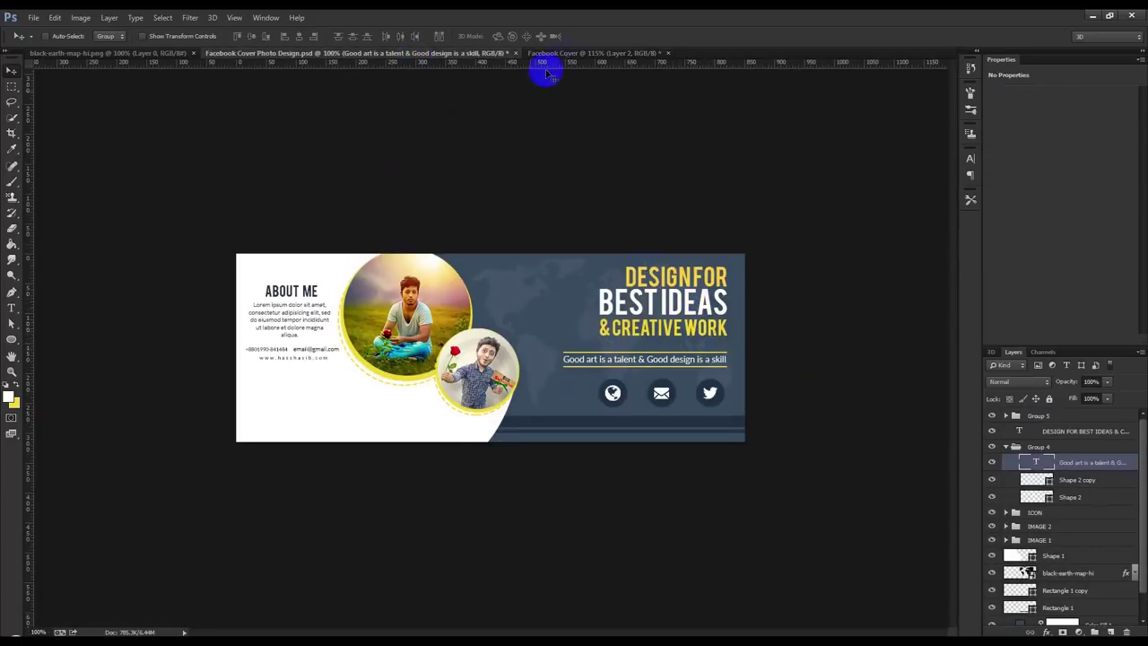
pyautogui.click(565, 52)
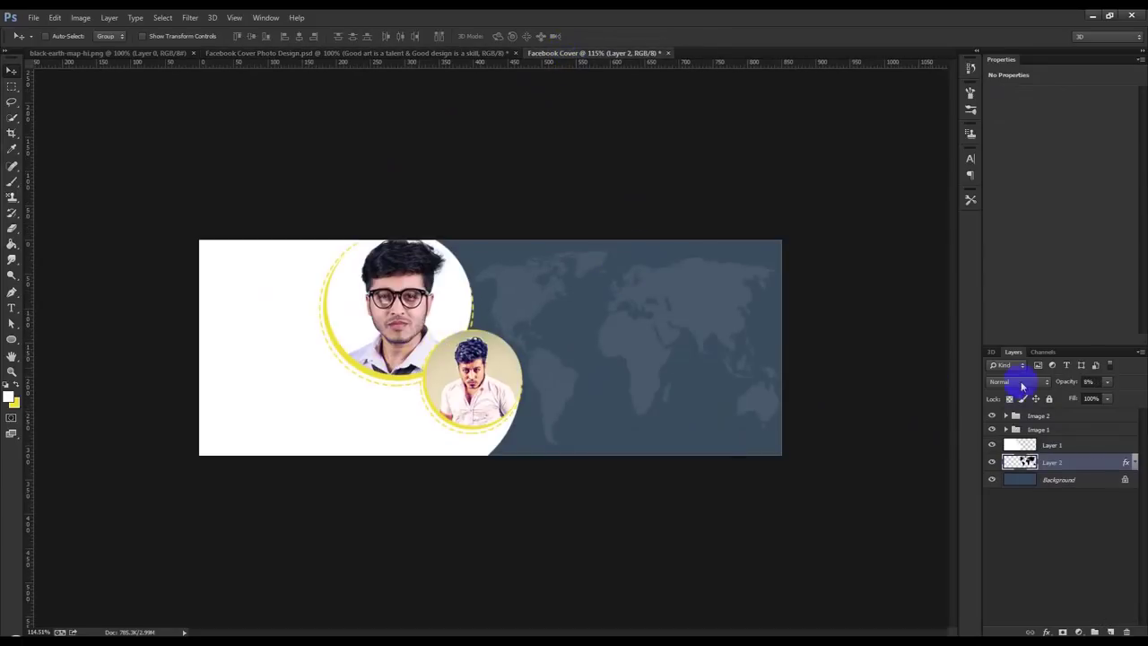
pyautogui.click(1040, 417)
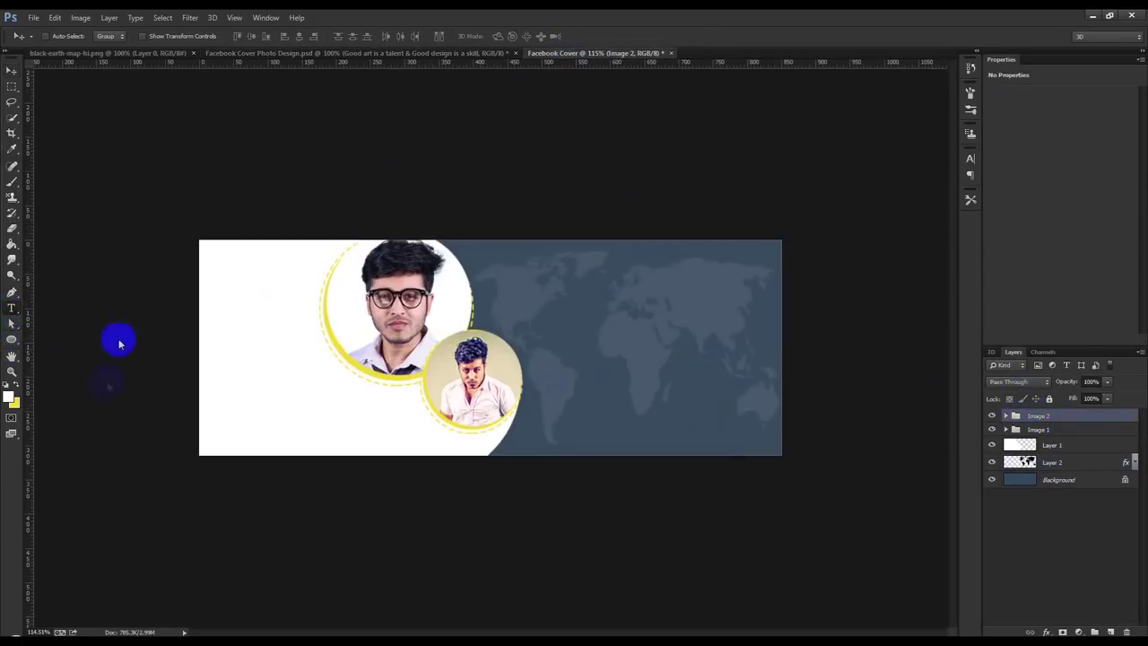
# Set the font to Bebas and type a first draft of the headline on the right
pyautogui.press('t')
pyautogui.click(99, 36)
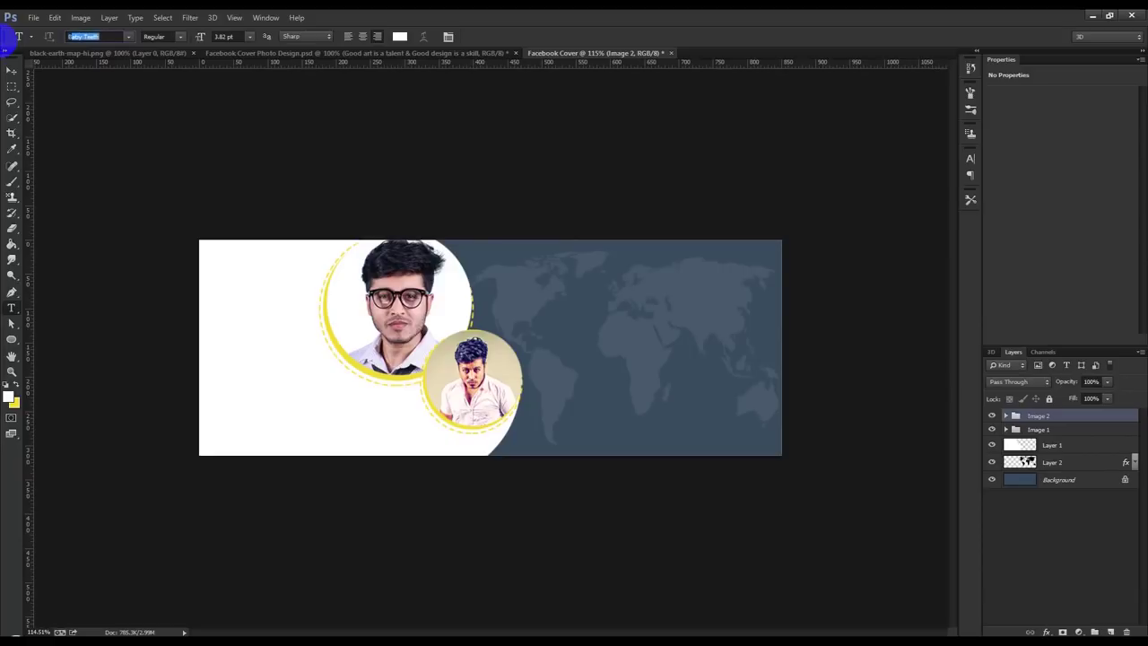
pyautogui.write('ebas')
pyautogui.press('Return')
pyautogui.click(731, 285)
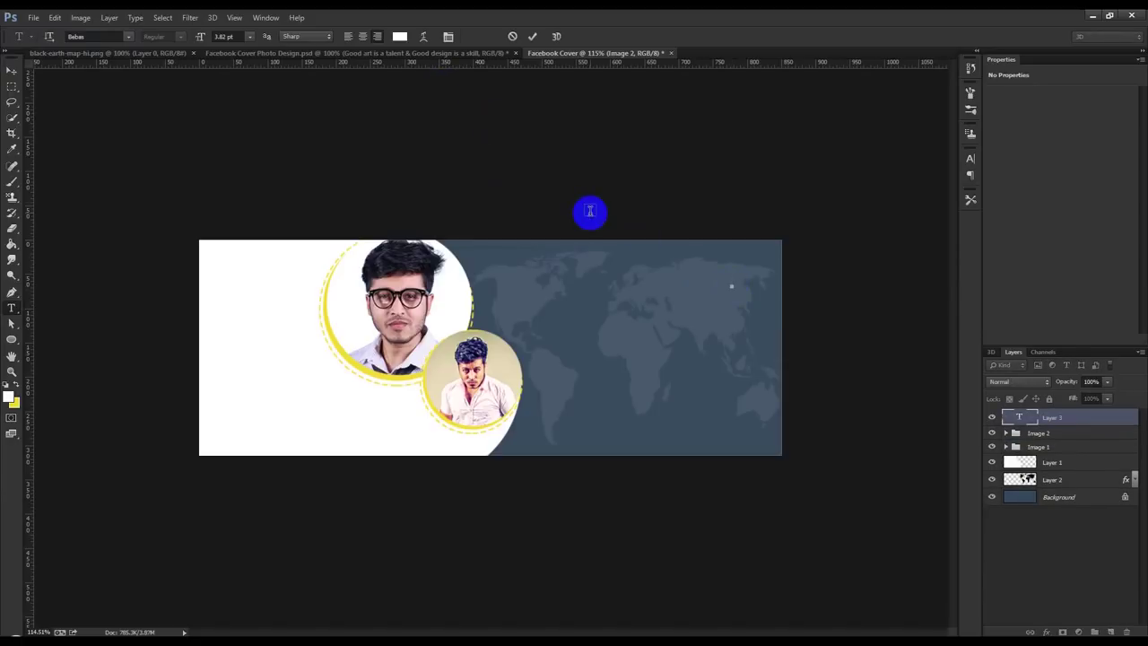
pyautogui.write('DESIGN')
pyautogui.write(' YOUR')
pyautogui.press('BackSpace')
pyautogui.write('EA')
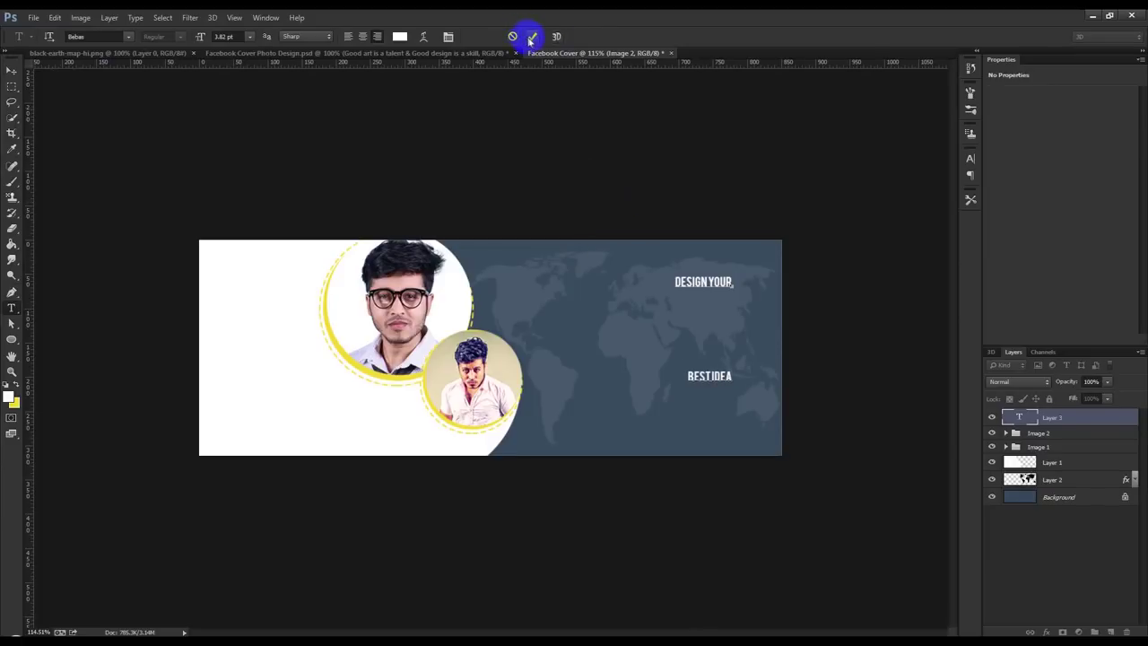
pyautogui.click(532, 37)
# Replace YOUR with FOR in the headline after checking the reference, then reposition the text block
pyautogui.click(449, 54)
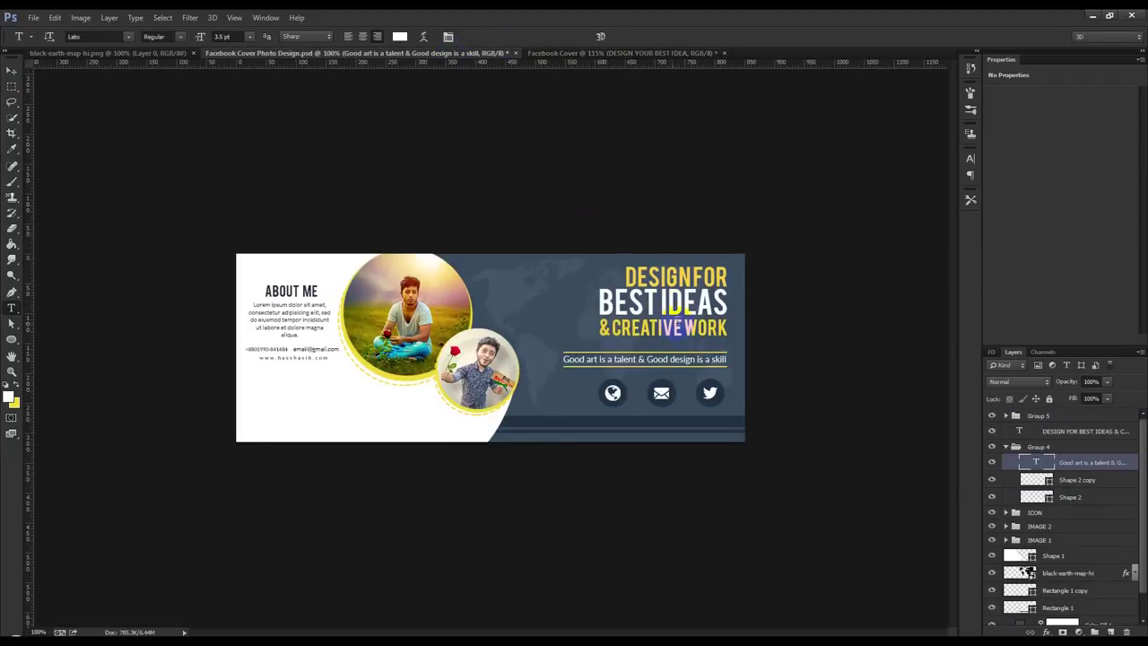
pyautogui.click(1074, 432)
pyautogui.click(602, 53)
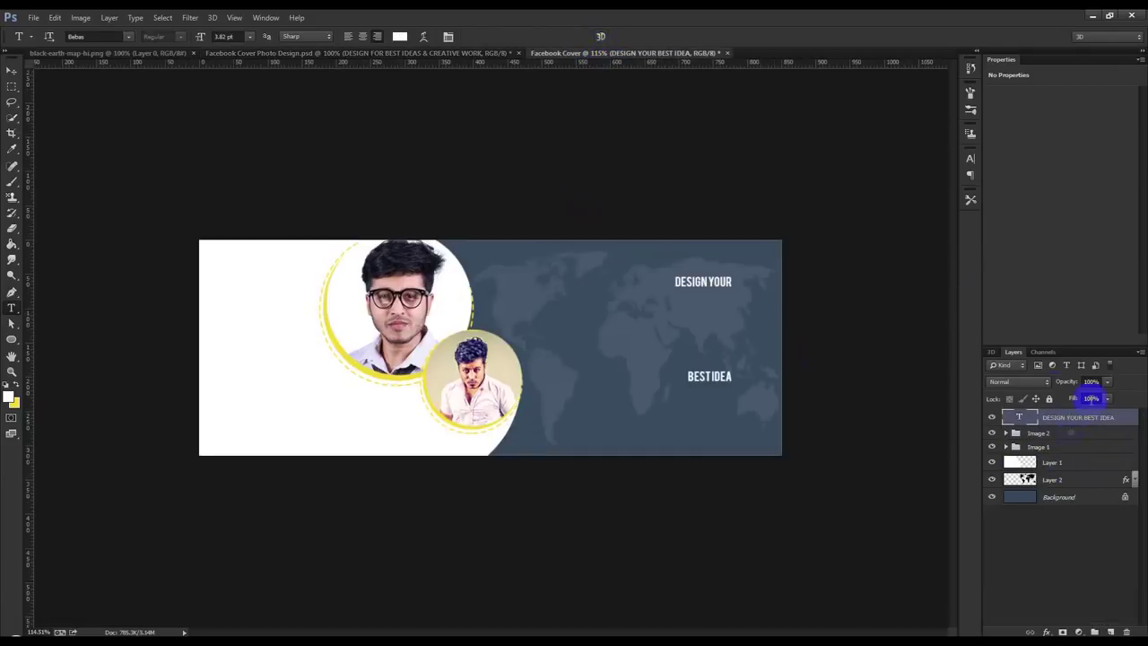
pyautogui.doubleClick(1020, 416)
pyautogui.moveTo(709, 281); pyautogui.dragTo(776, 287)
pyautogui.write('FOR')
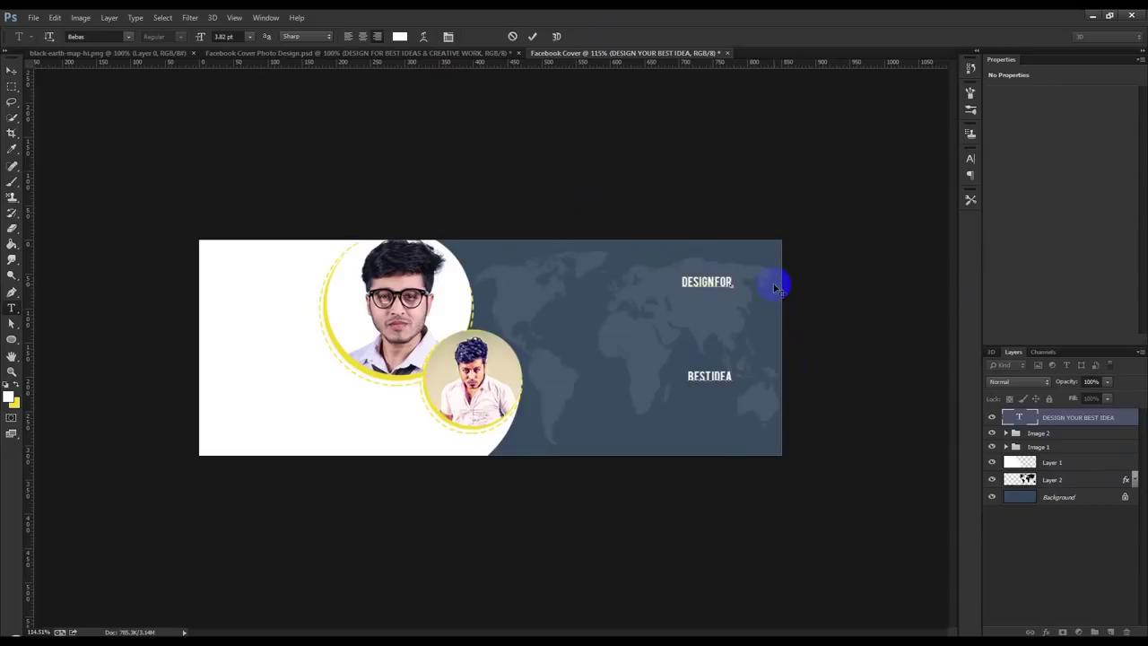
pyautogui.write(' FOR,')
pyautogui.write('S')
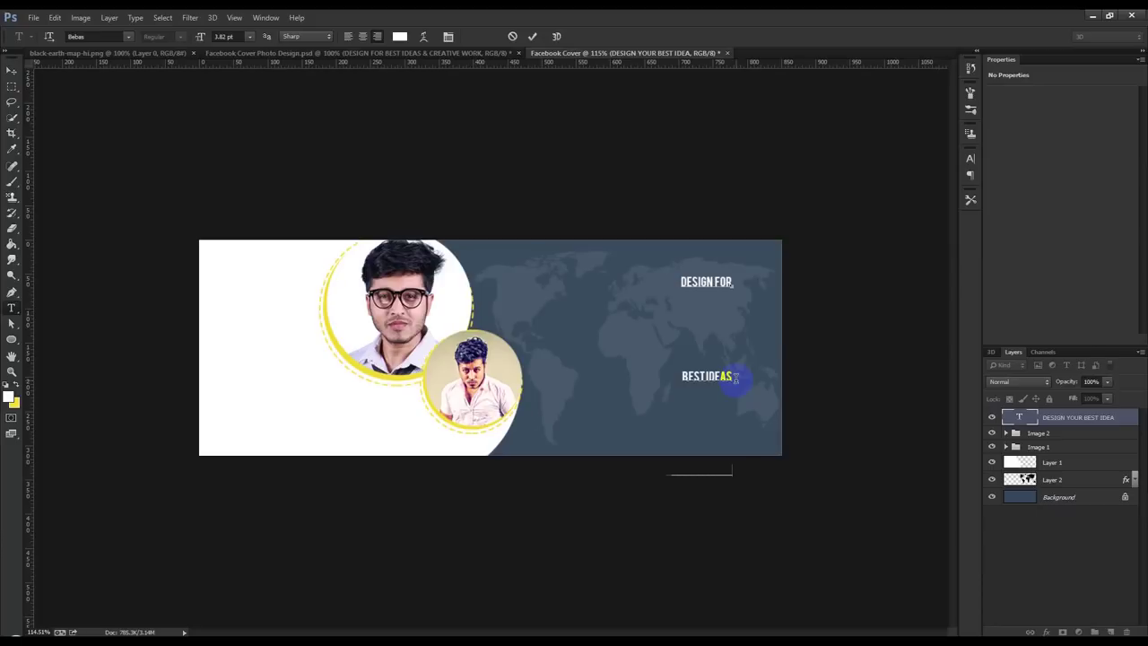
pyautogui.hotkey('ctrl', 'a')
pyautogui.moveTo(739, 377); pyautogui.dragTo(728, 336)
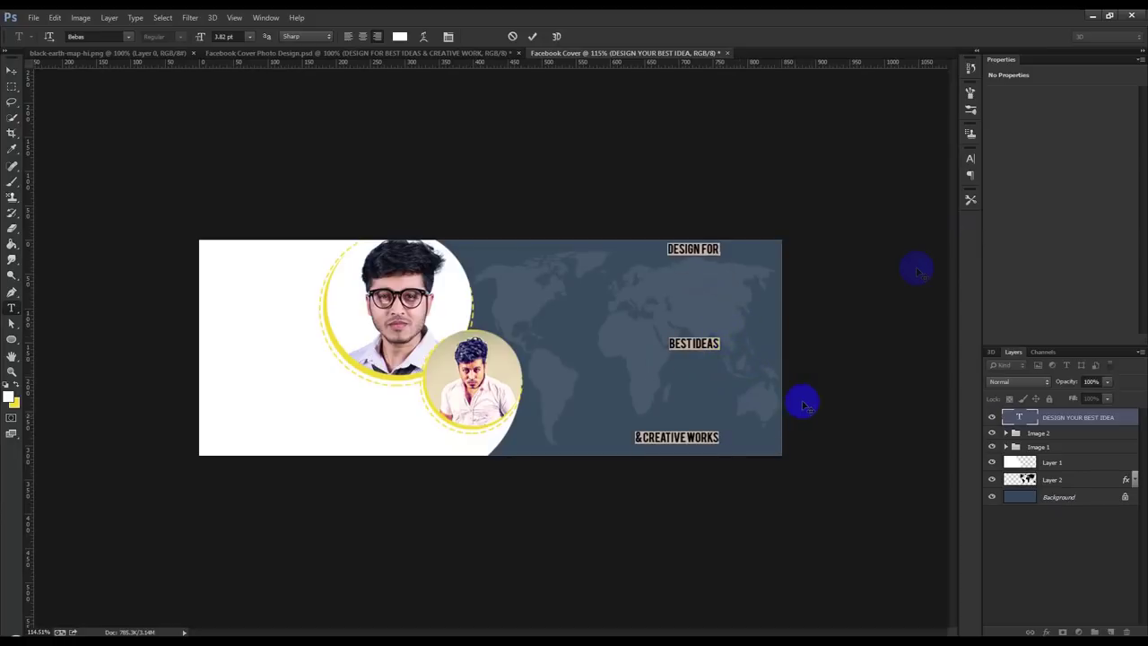
# Set the headline leading to Auto and size BEST IDEAS to about 6.82 pt
pyautogui.click(971, 162)
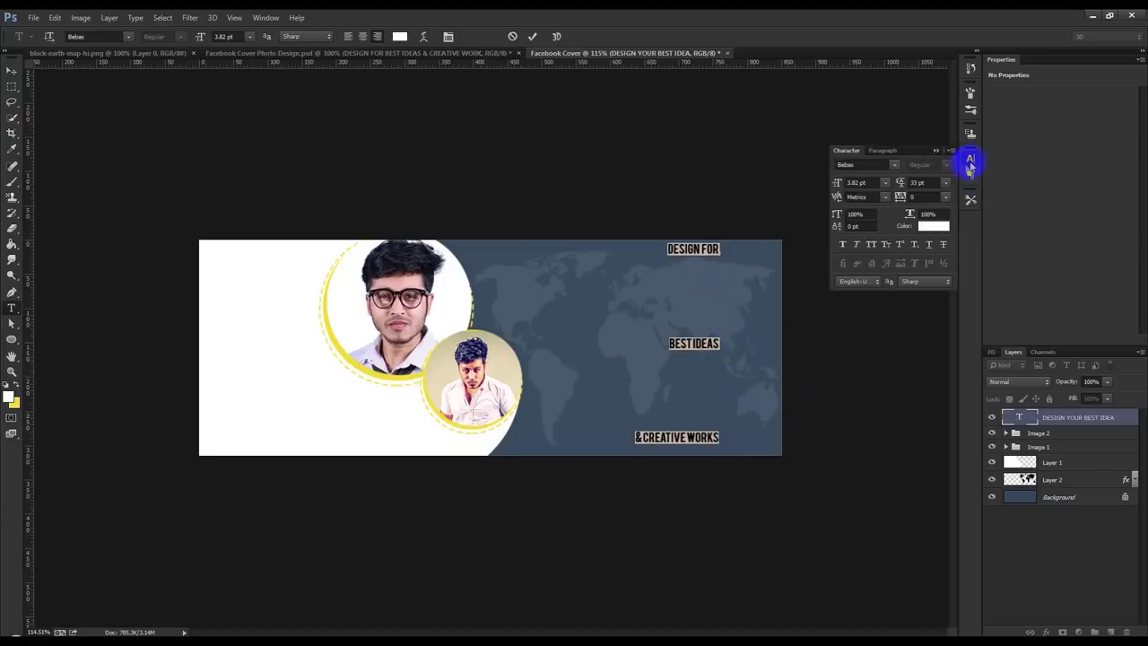
pyautogui.click(924, 183)
pyautogui.click(946, 183)
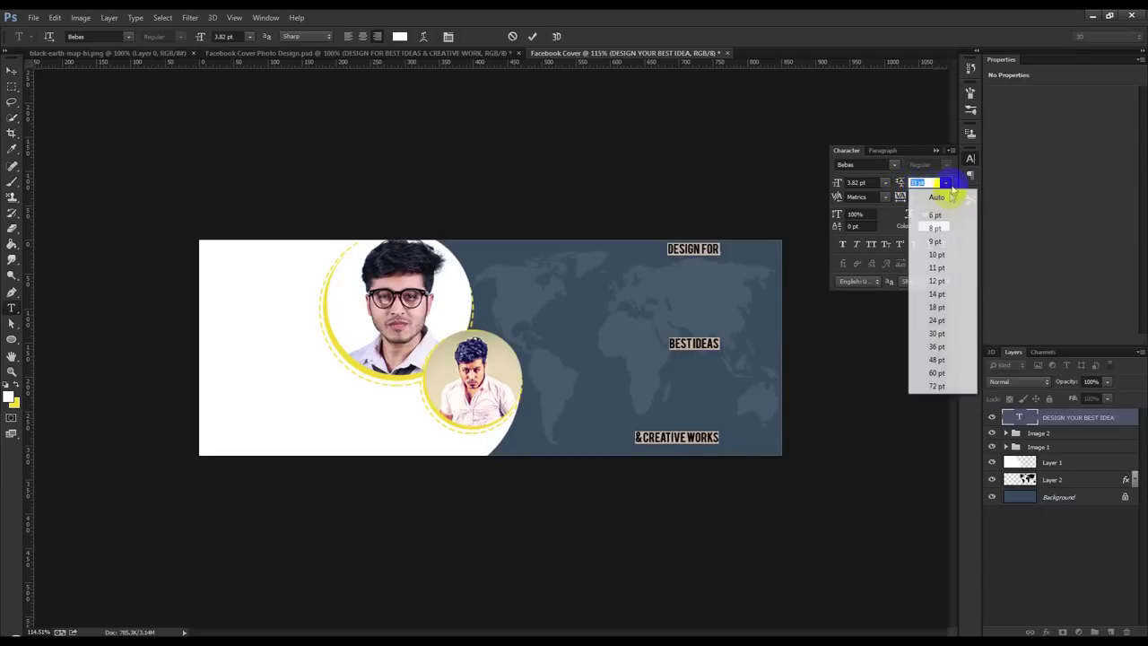
pyautogui.moveTo(733, 219); pyautogui.dragTo(754, 255)
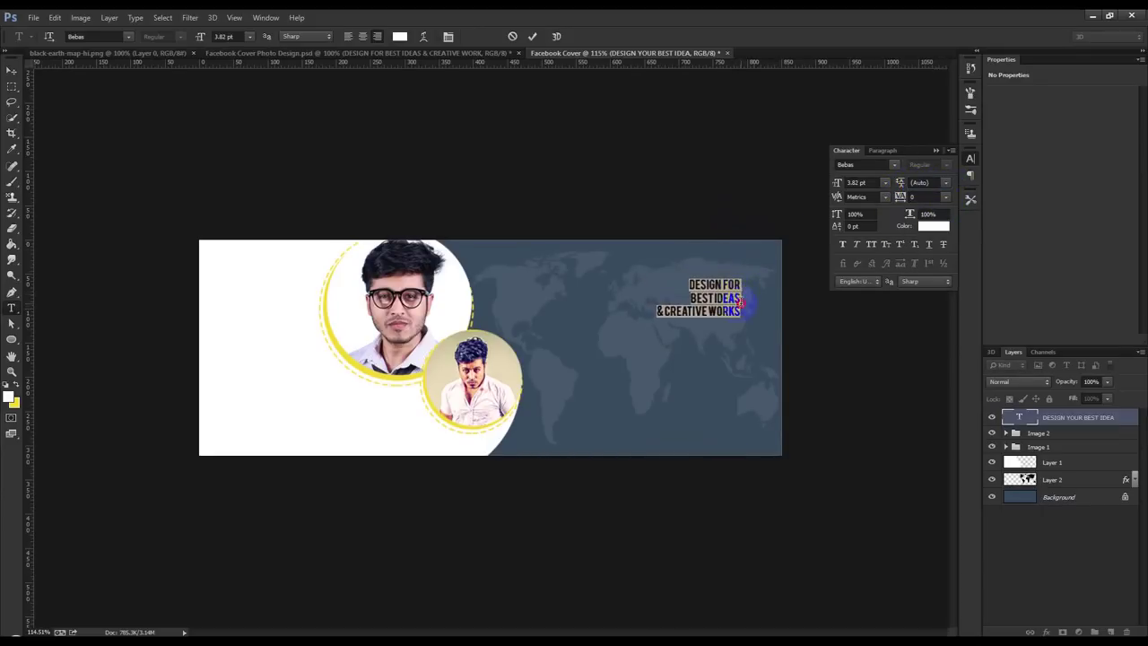
pyautogui.click(868, 183)
pyautogui.moveTo(836, 182); pyautogui.dragTo(842, 186)
pyautogui.click(853, 184)
pyautogui.press('Down')
pyautogui.press('Down')
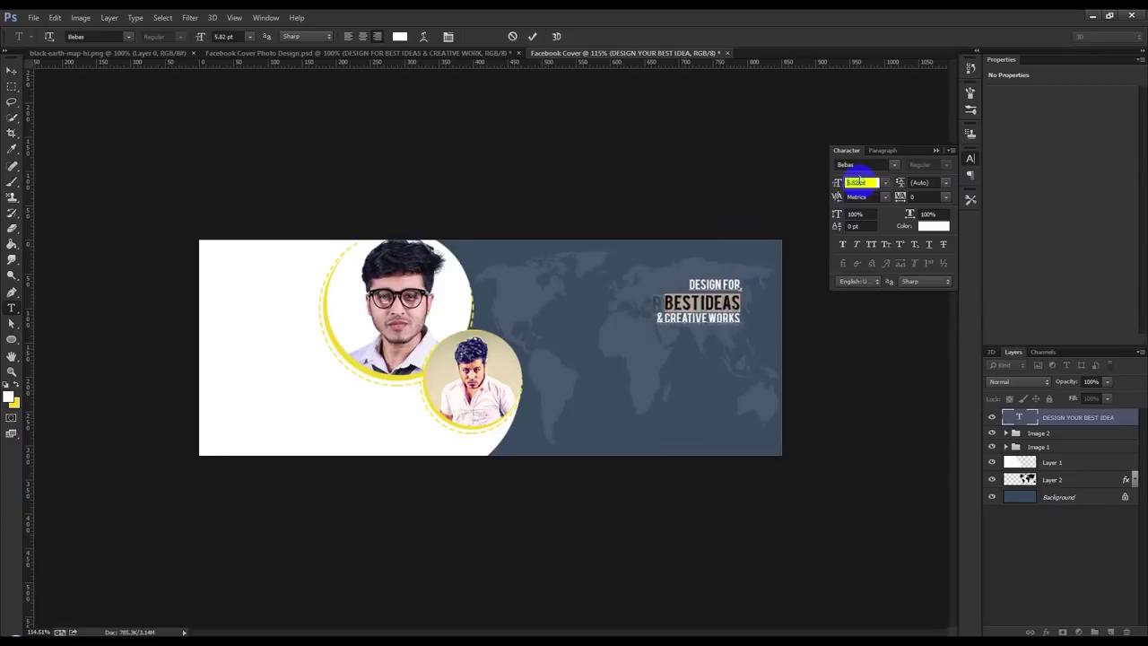
pyautogui.press('Up')
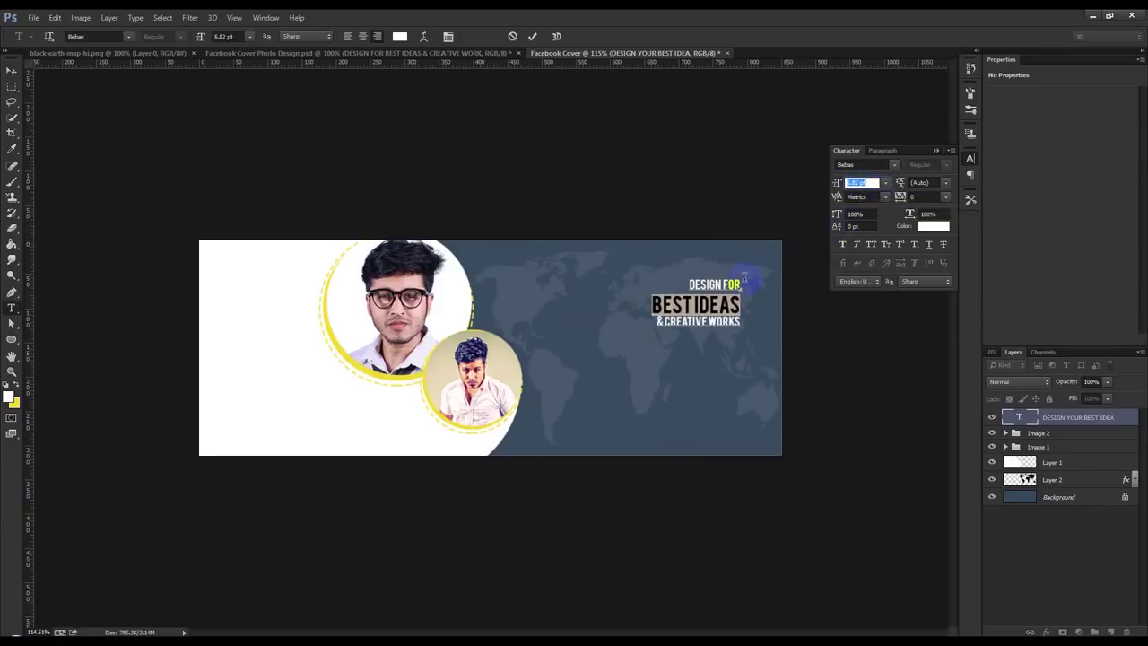
# Set DESIGN FOR to 7 pt and BEST IDEAS to 8 pt
pyautogui.moveTo(799, 256); pyautogui.dragTo(743, 255)
pyautogui.click(860, 184)
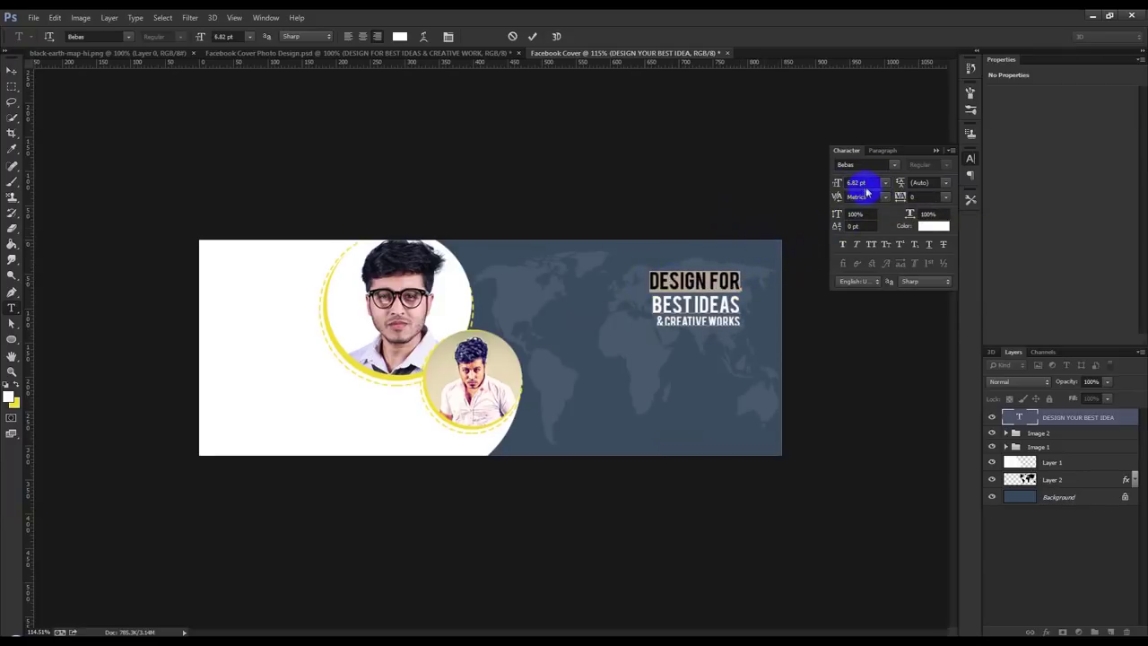
pyautogui.moveTo(867, 182); pyautogui.dragTo(814, 184)
pyautogui.write('5')
pyautogui.write('6')
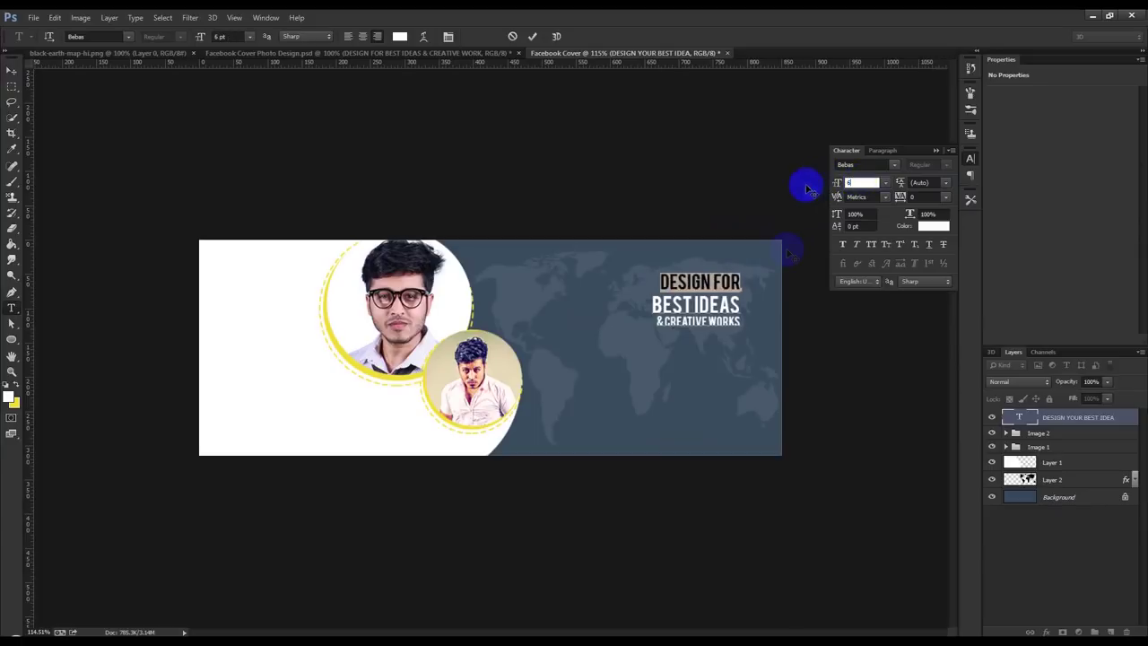
pyautogui.click(854, 182)
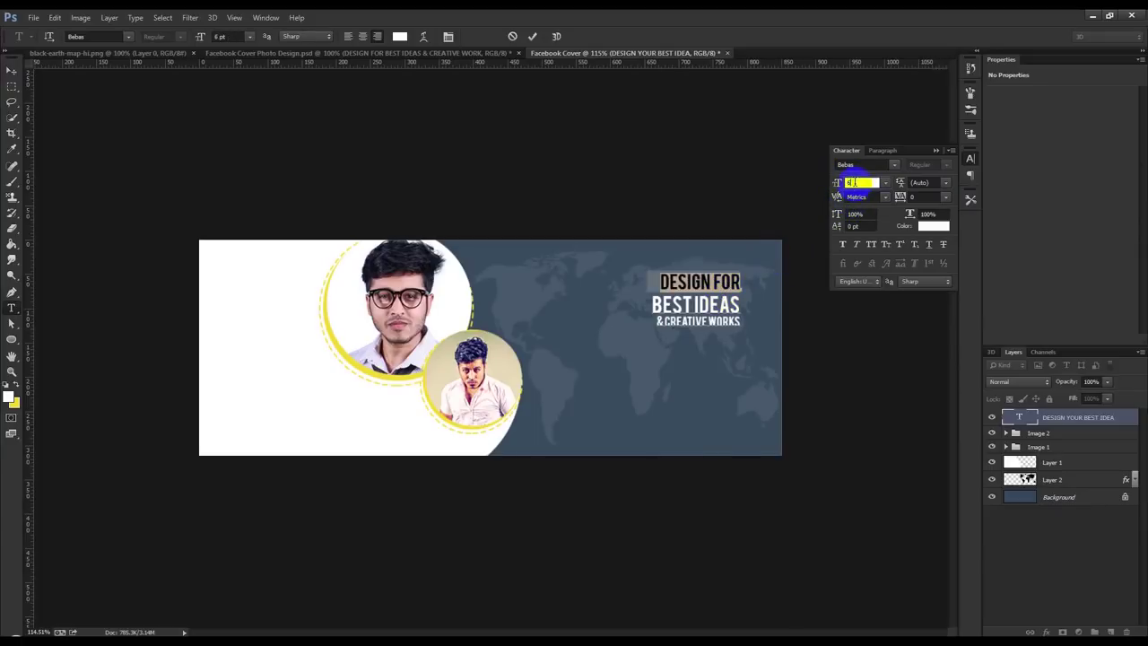
pyautogui.press('Up')
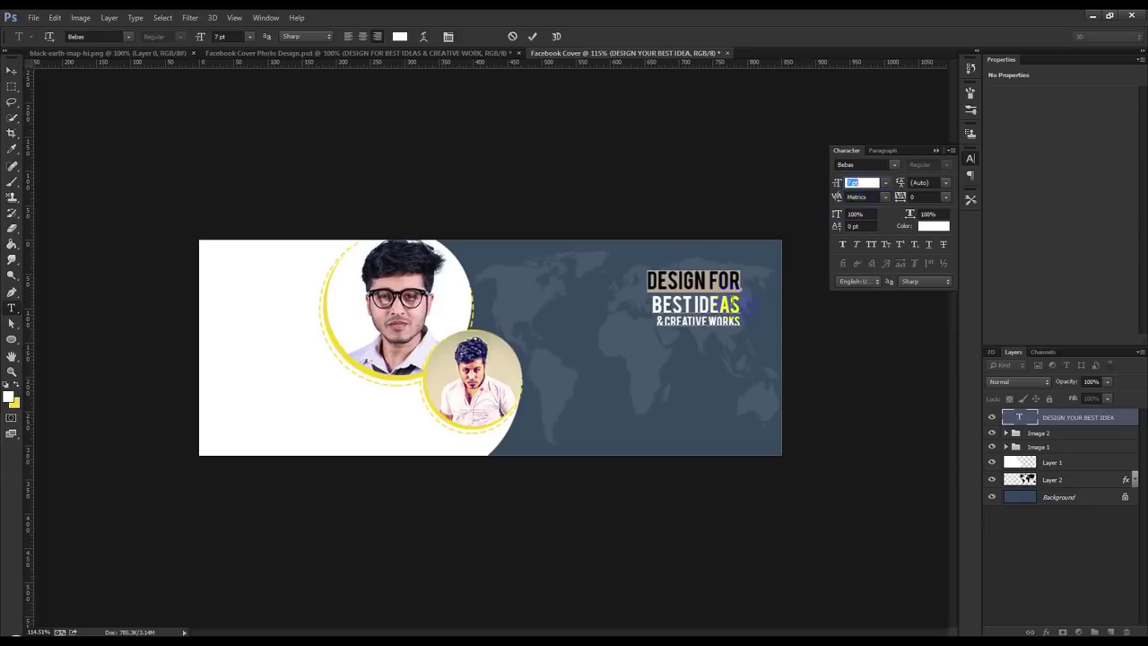
pyautogui.click(743, 306)
pyautogui.moveTo(743, 306); pyautogui.dragTo(633, 306)
pyautogui.click(872, 179)
pyautogui.press('Up')
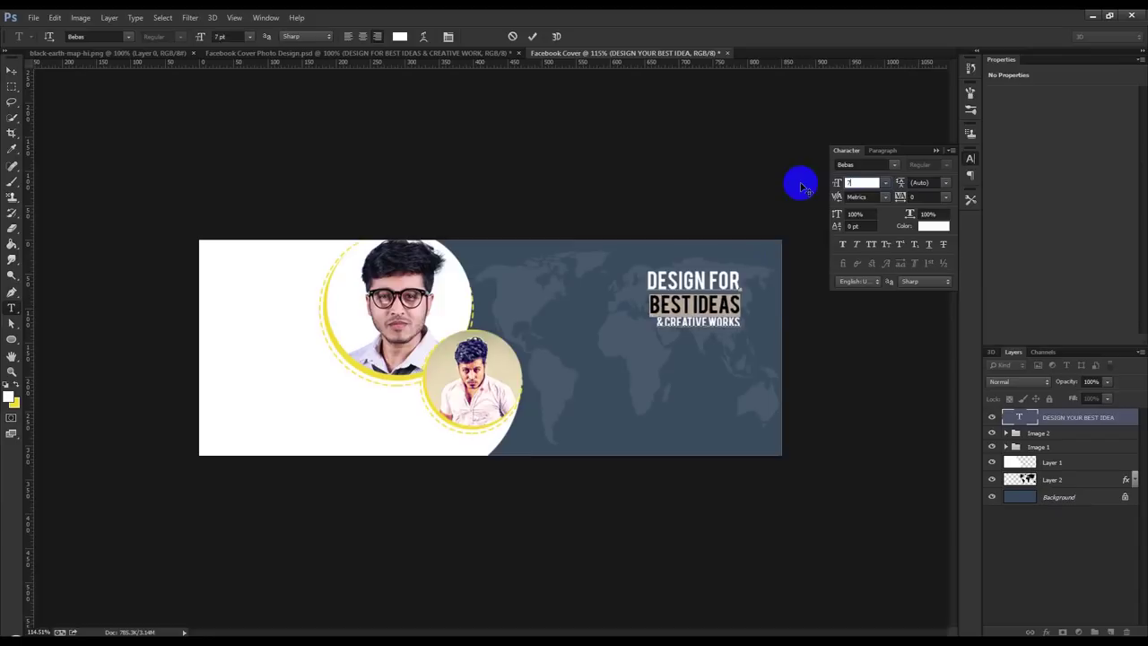
pyautogui.press('Up')
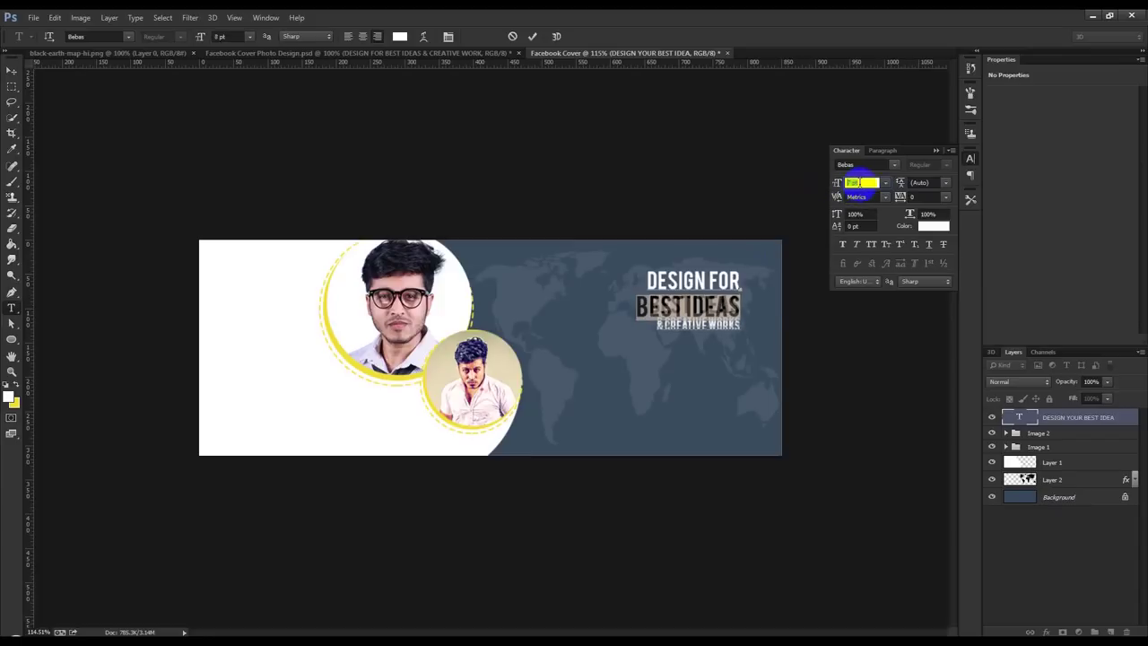
# Set & CREATIVE WORKS to 5 pt, then select all the headline text
pyautogui.click(747, 316)
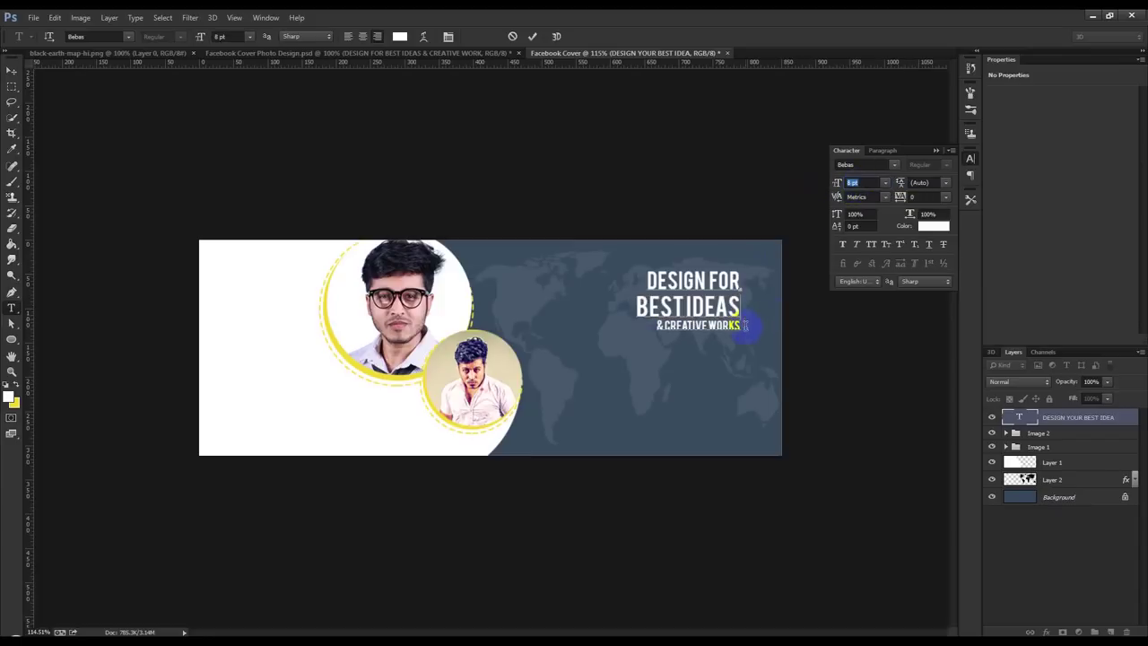
pyautogui.moveTo(749, 330); pyautogui.dragTo(583, 340)
pyautogui.click(886, 184)
pyautogui.click(877, 216)
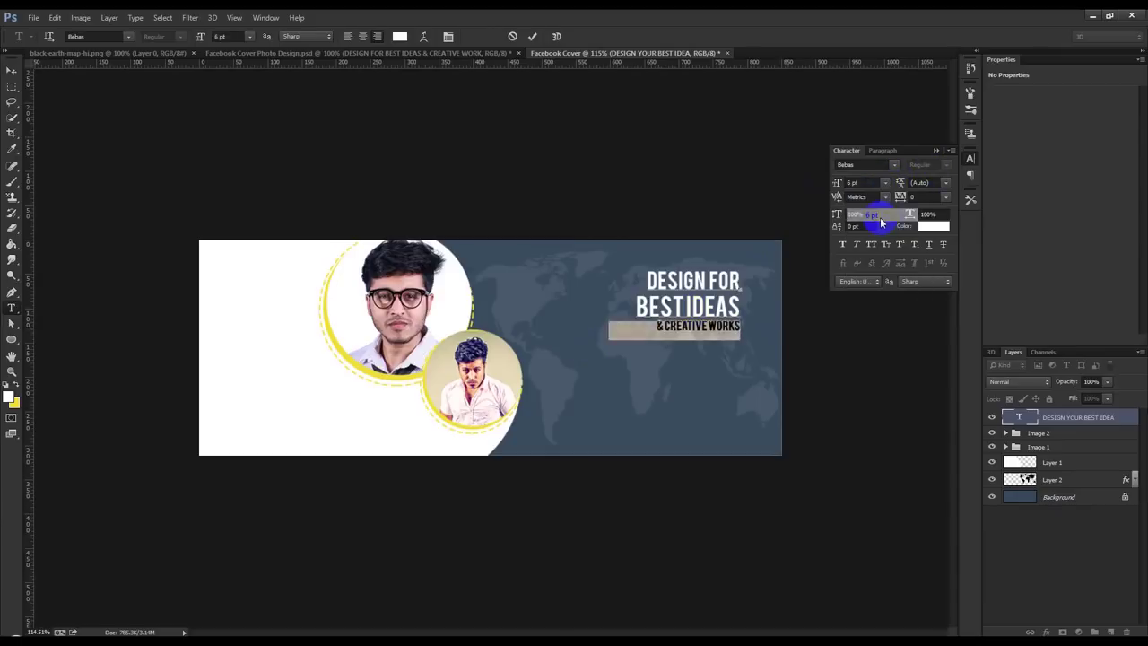
pyautogui.click(870, 183)
pyautogui.press('Down')
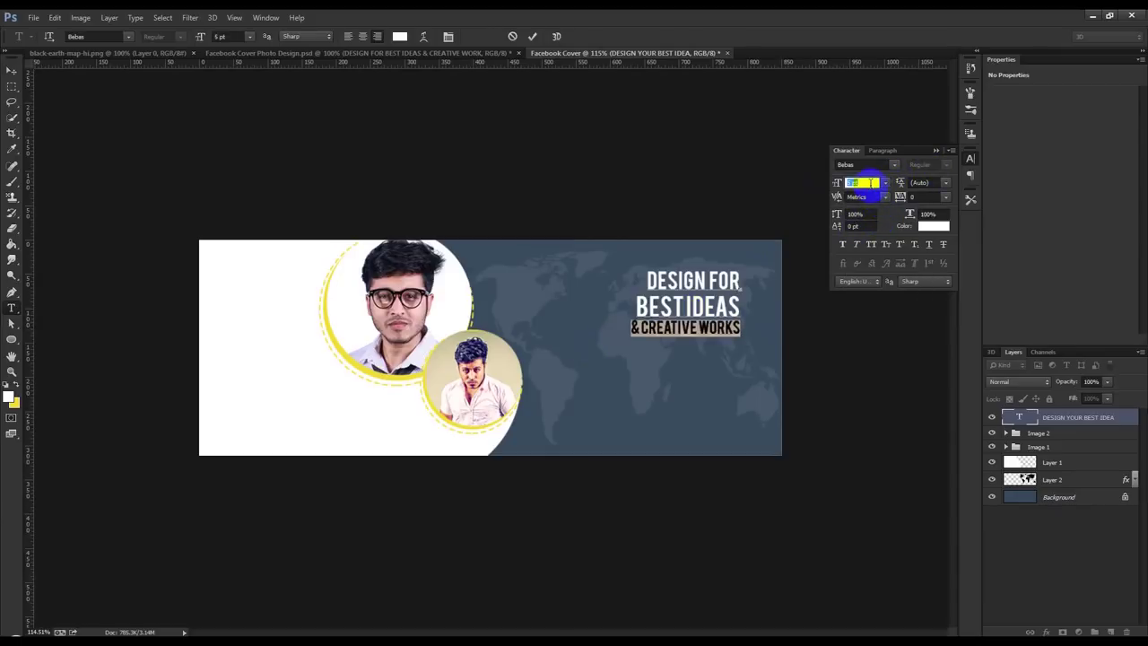
pyautogui.press('Down')
pyautogui.press('Up')
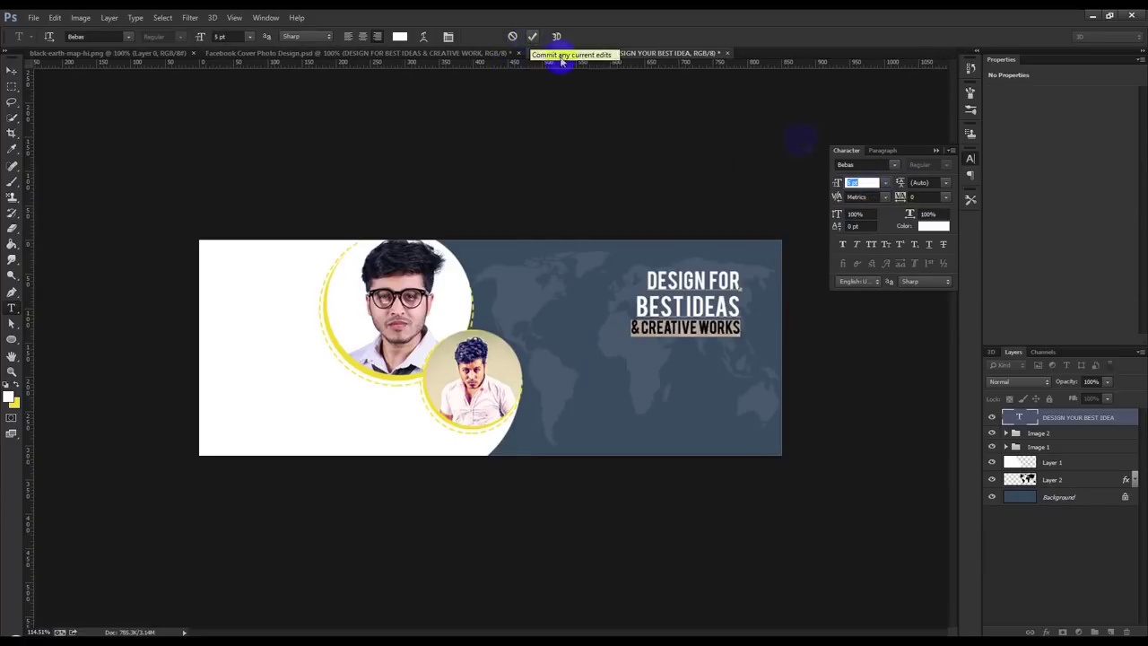
pyautogui.press('Down')
pyautogui.moveTo(456, 175)
pyautogui.mouseDown()
pyautogui.moveTo(715, 309)
pyautogui.moveTo(449, 213)
pyautogui.mouseUp()
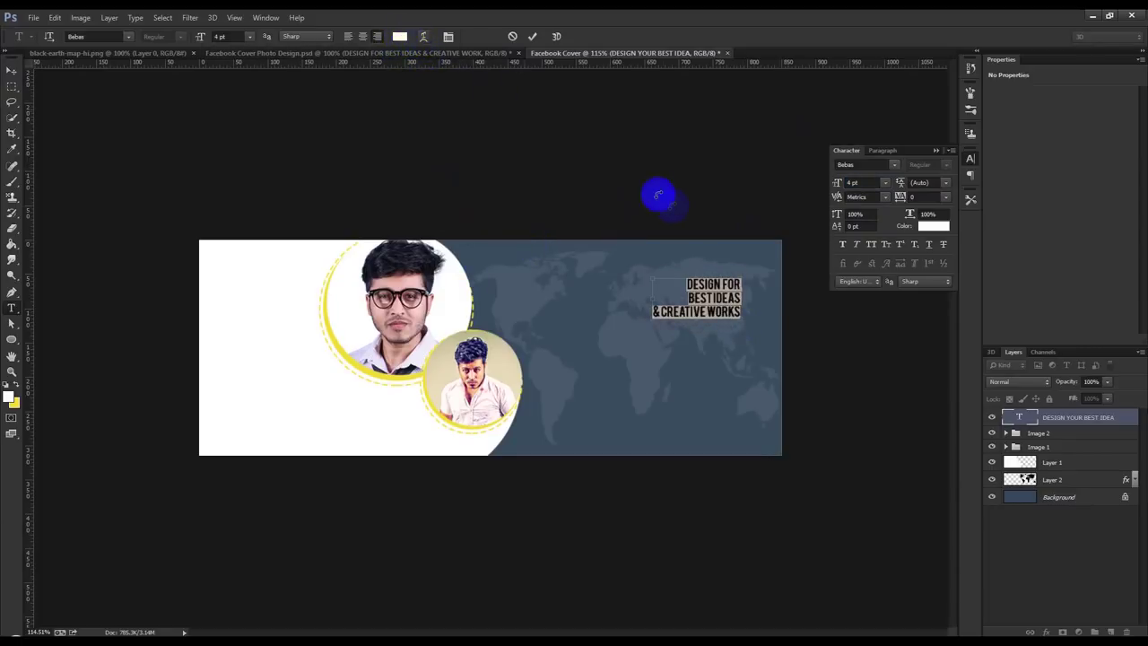
pyautogui.hotkey('ctrl', 'z')
pyautogui.click(744, 328)
pyautogui.moveTo(744, 329); pyautogui.dragTo(500, 243)
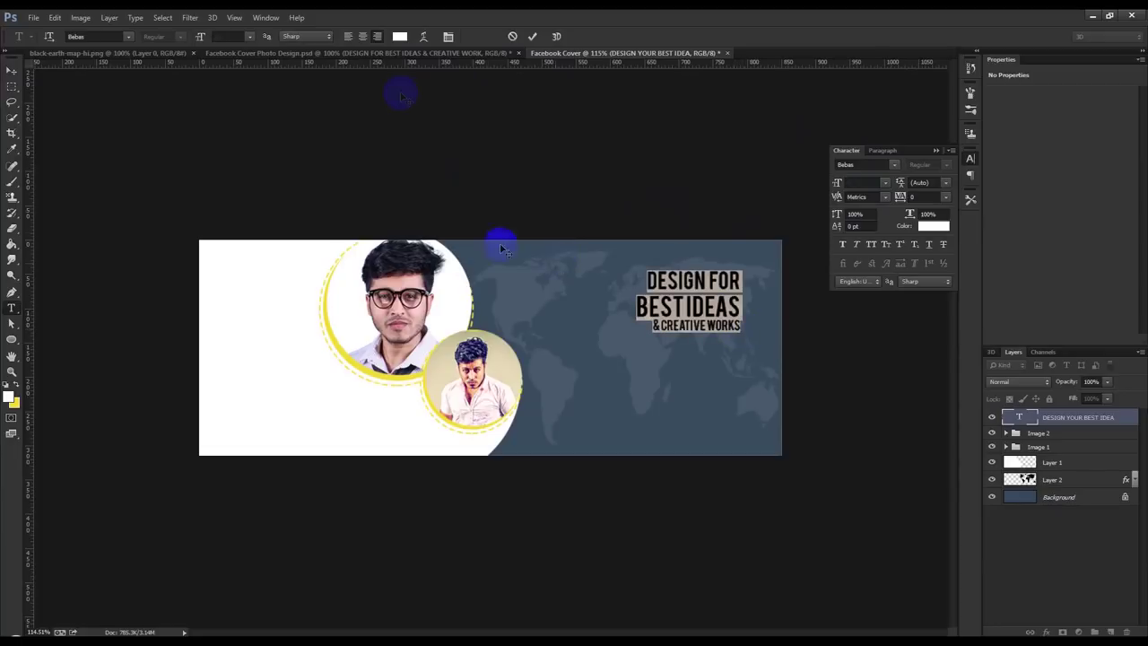
# Colour the headline yellow with BEST IDEAS in white, sampled from the canvas
pyautogui.click(400, 36)
pyautogui.click(360, 358)
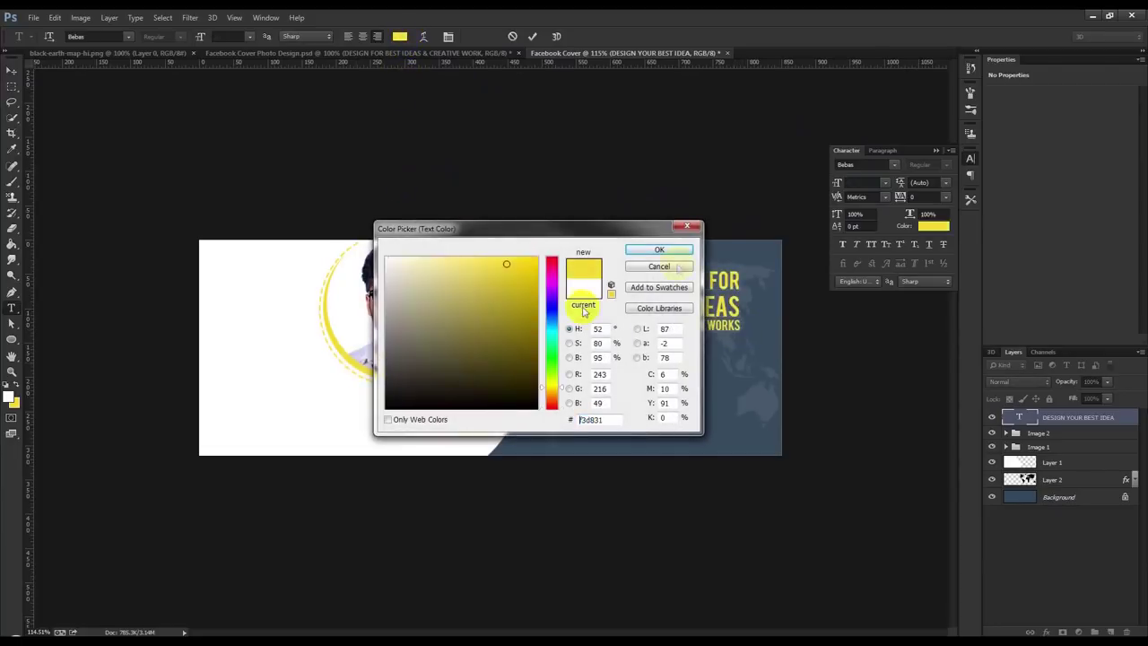
pyautogui.click(660, 249)
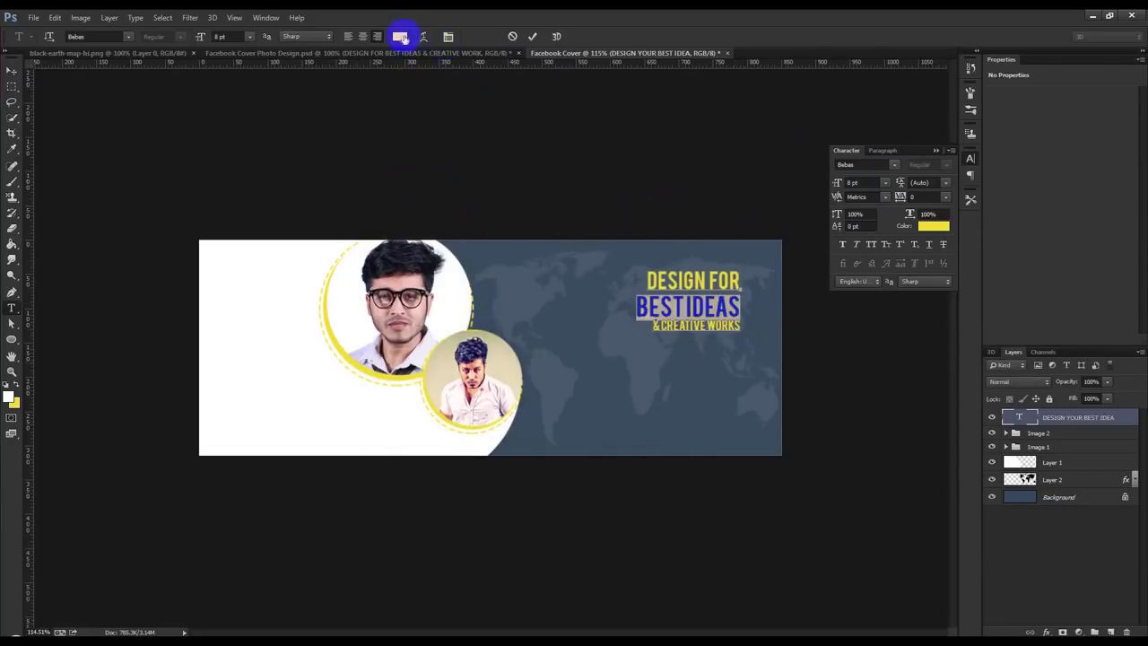
pyautogui.click(400, 36)
pyautogui.click(318, 254)
pyautogui.click(638, 251)
pyautogui.click(533, 36)
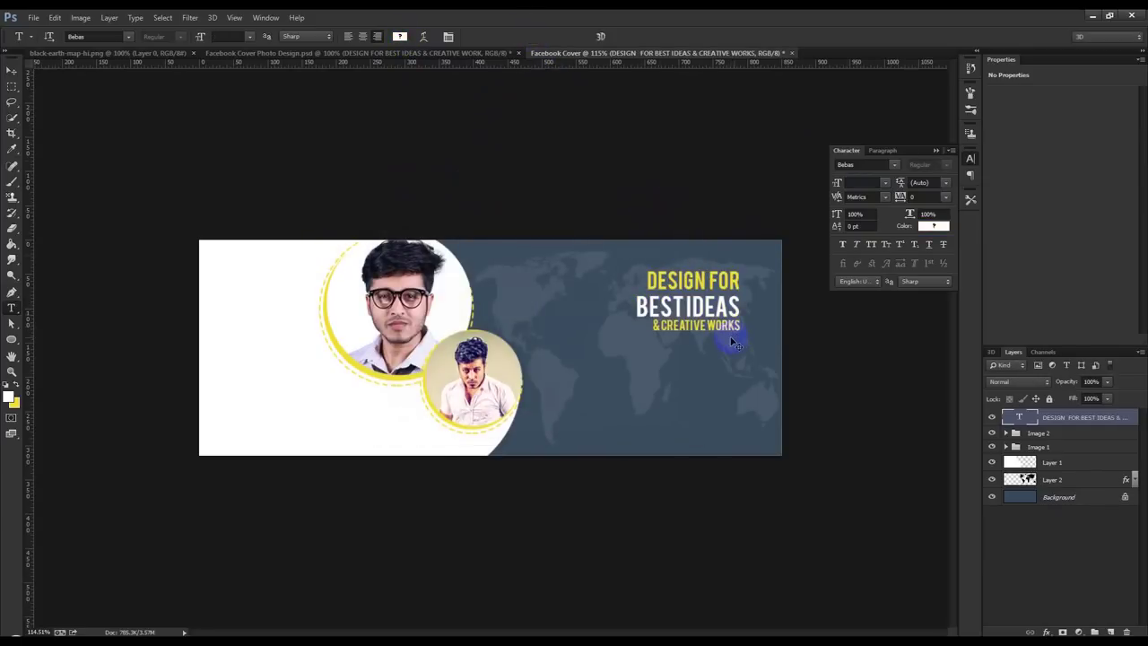
# Scale the headline block up about 119.5%, nudge it into place, and view the reference design
pyautogui.hotkey('ctrl', 't')
pyautogui.moveTo(711, 316); pyautogui.dragTo(734, 304)
pyautogui.moveTo(660, 320)
pyautogui.mouseDown()
pyautogui.moveTo(623, 341)
pyautogui.moveTo(616, 333)
pyautogui.mouseUp()
pyautogui.click(602, 36)
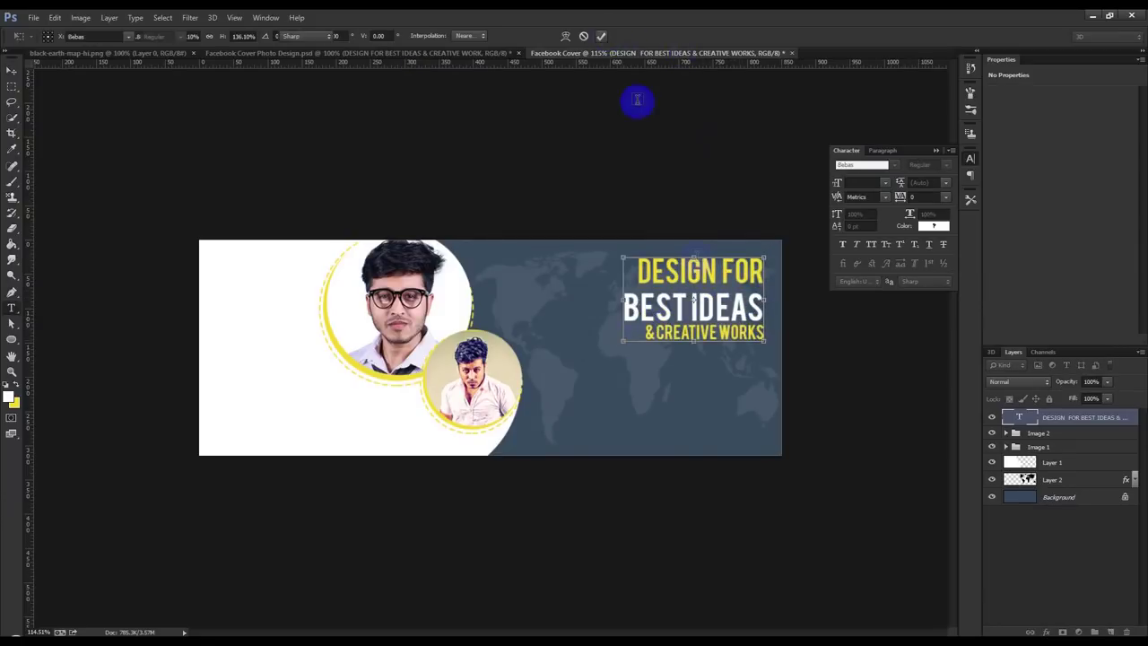
pyautogui.click(11, 73)
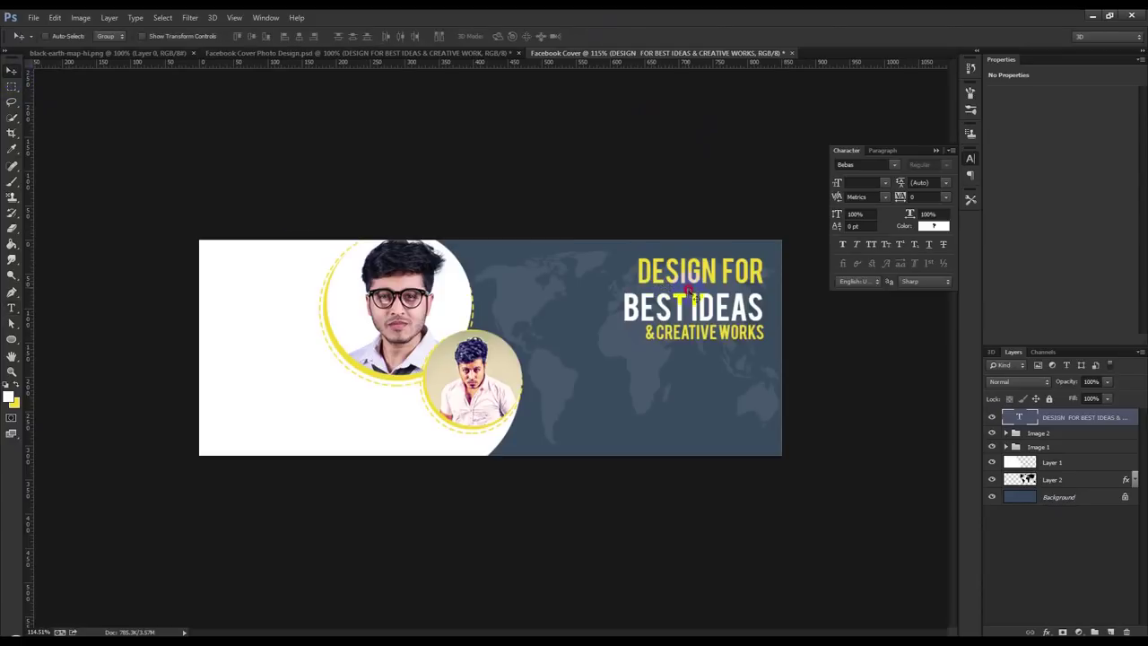
pyautogui.moveTo(688, 293); pyautogui.dragTo(690, 297)
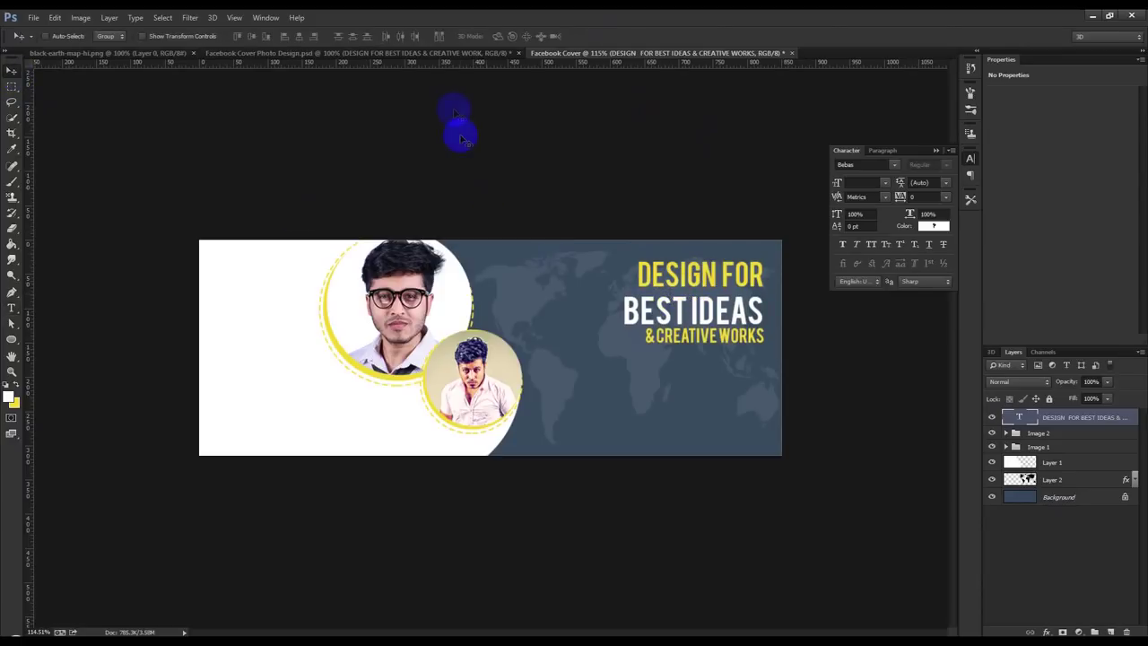
pyautogui.click(443, 54)
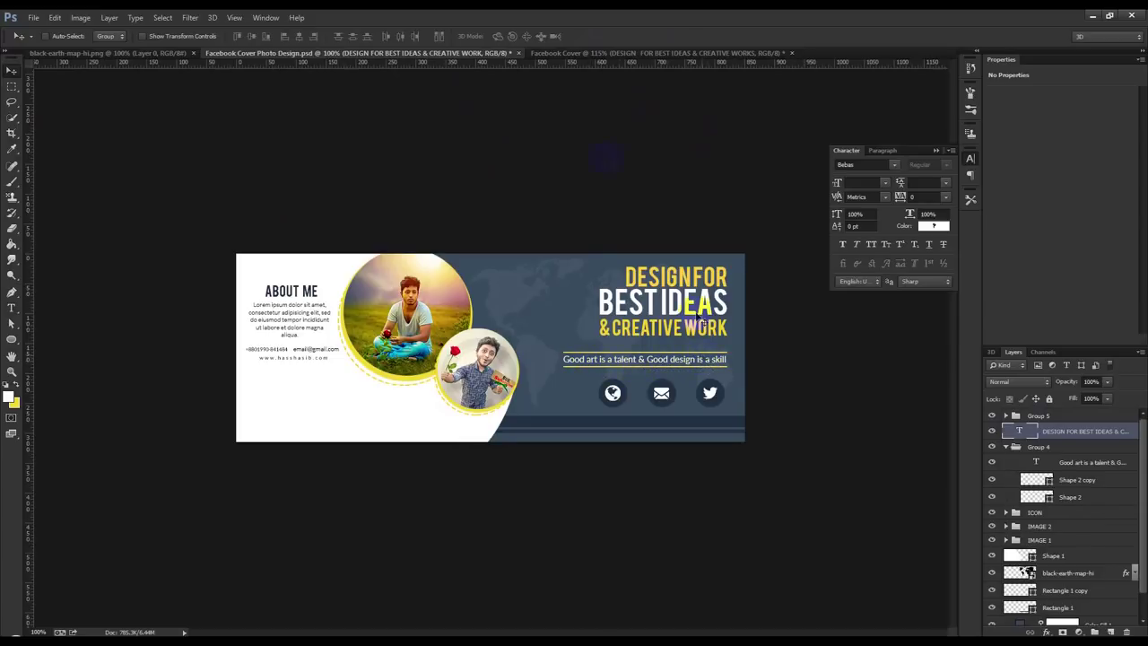
# Zoom into the reference design, then return to Facebook Cover with Layer 1 selected
pyautogui.scroll(1, 567, 441)
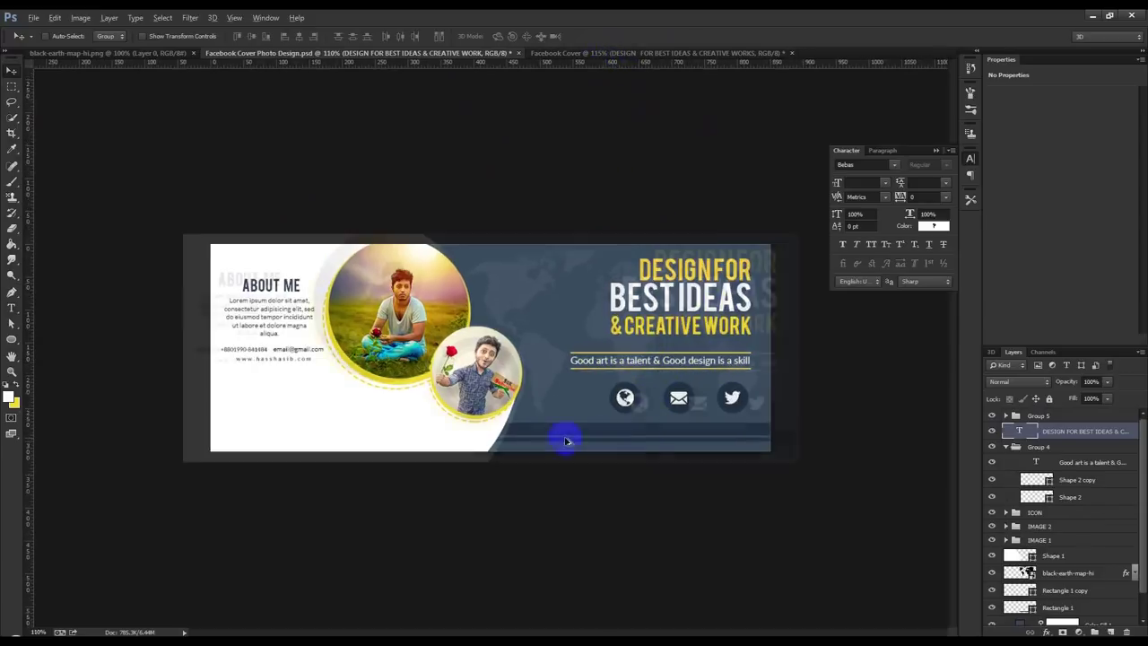
pyautogui.scroll(2, 567, 442)
pyautogui.click(12, 151)
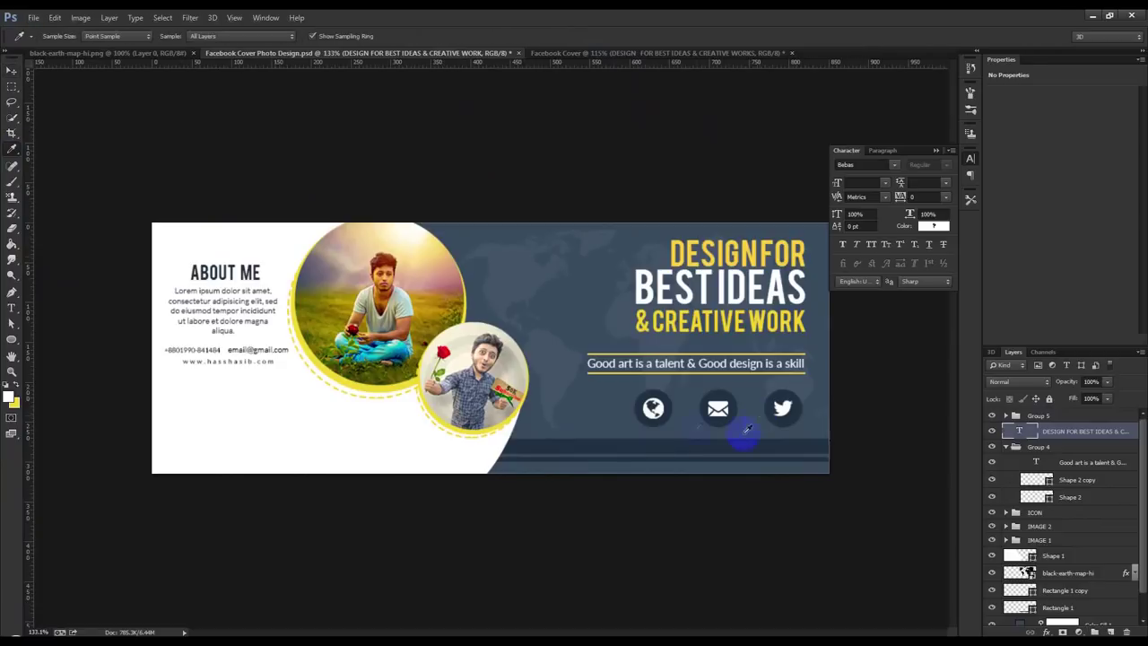
pyautogui.click(655, 53)
pyautogui.click(1061, 465)
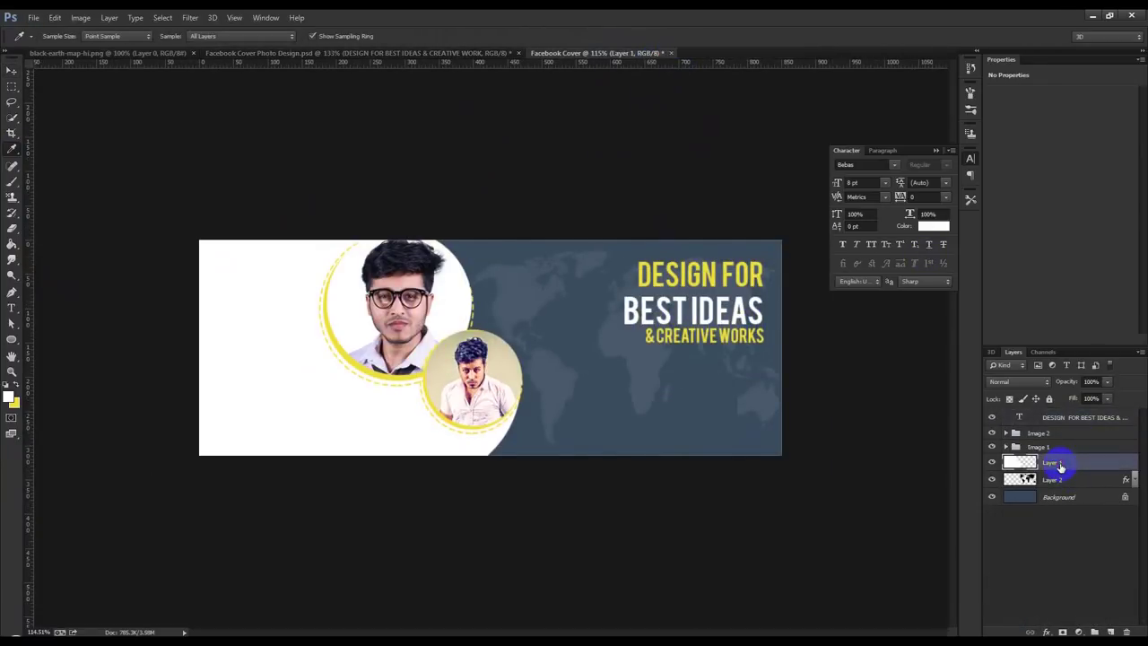
# Draw a long bar across the cover's bottom, fill it dark navy, and place it below Layer 1
pyautogui.click(54, 341)
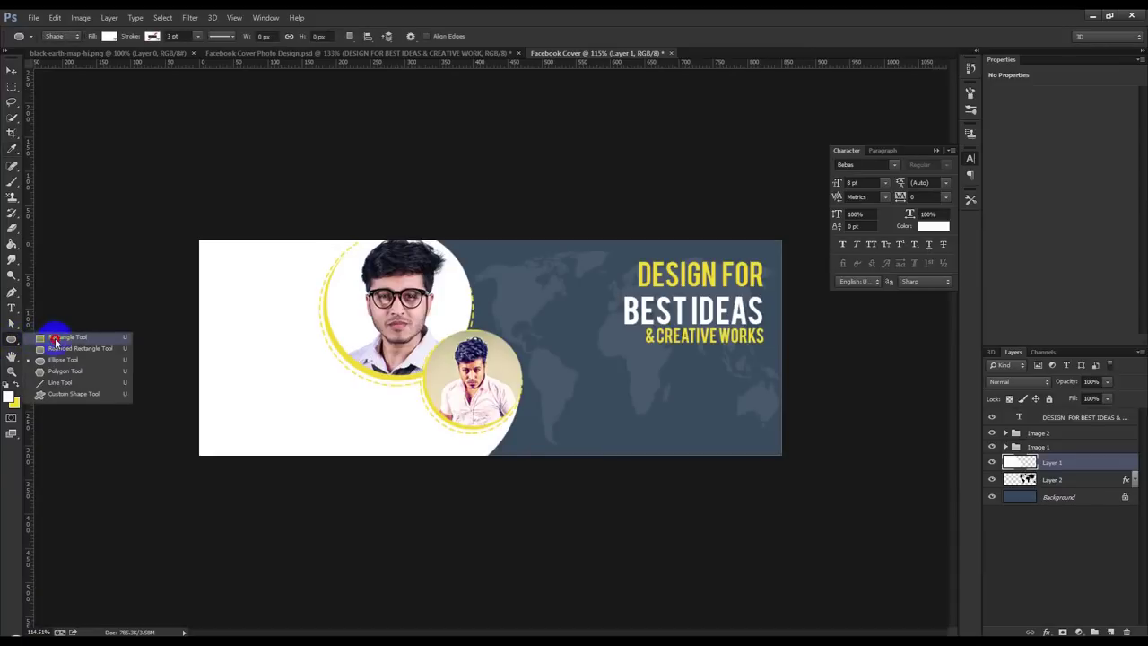
pyautogui.moveTo(490, 431); pyautogui.dragTo(783, 415)
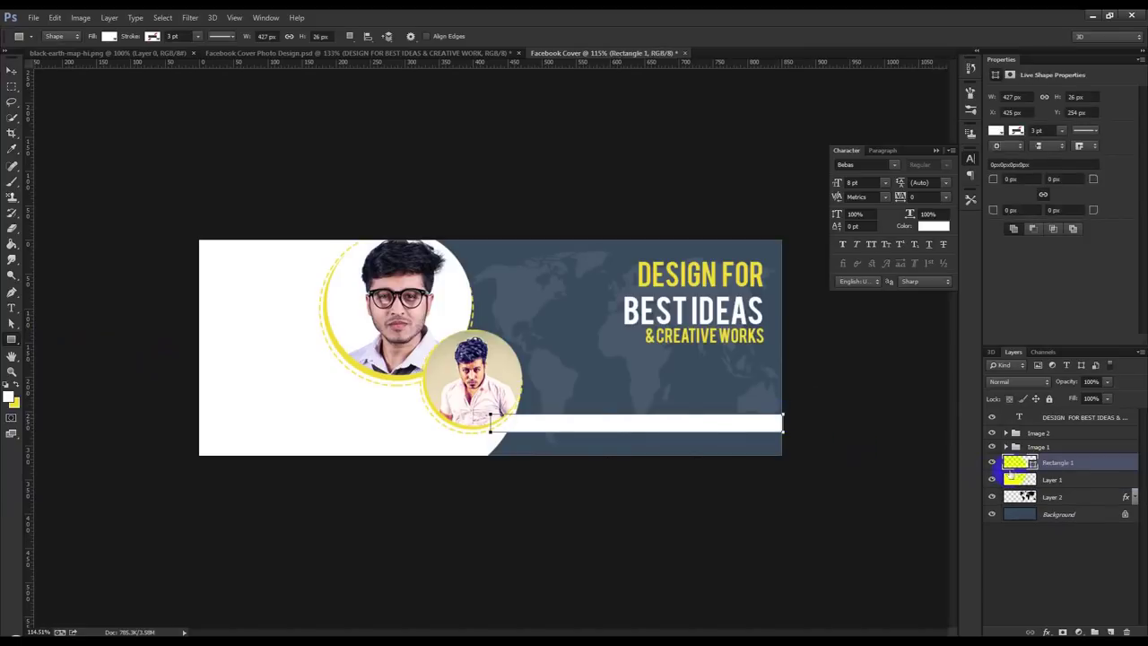
pyautogui.doubleClick(1016, 463)
pyautogui.click(732, 388)
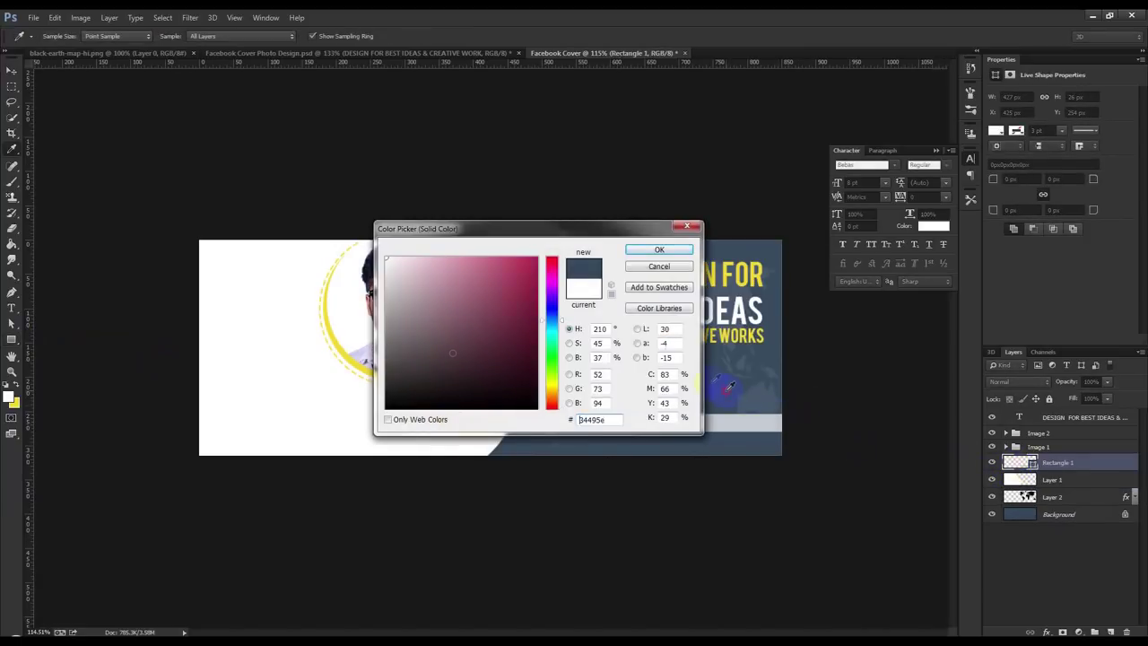
pyautogui.moveTo(583, 236); pyautogui.dragTo(667, 144)
pyautogui.moveTo(538, 269); pyautogui.dragTo(550, 283)
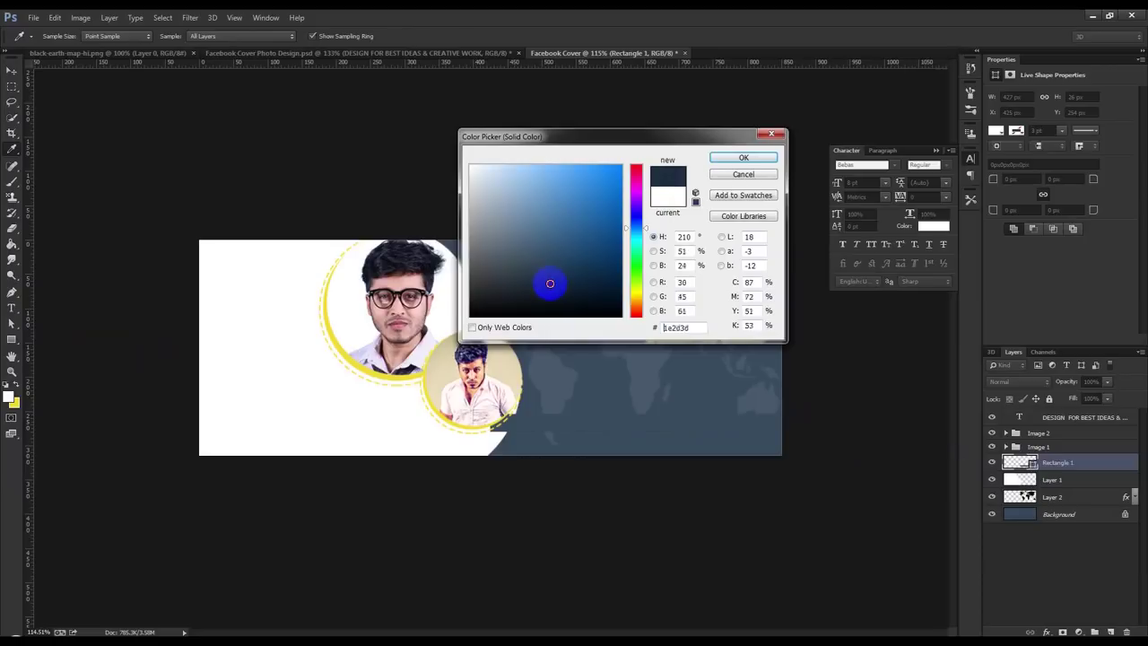
pyautogui.click(743, 157)
pyautogui.click(12, 71)
pyautogui.moveTo(1059, 462); pyautogui.dragTo(1051, 484)
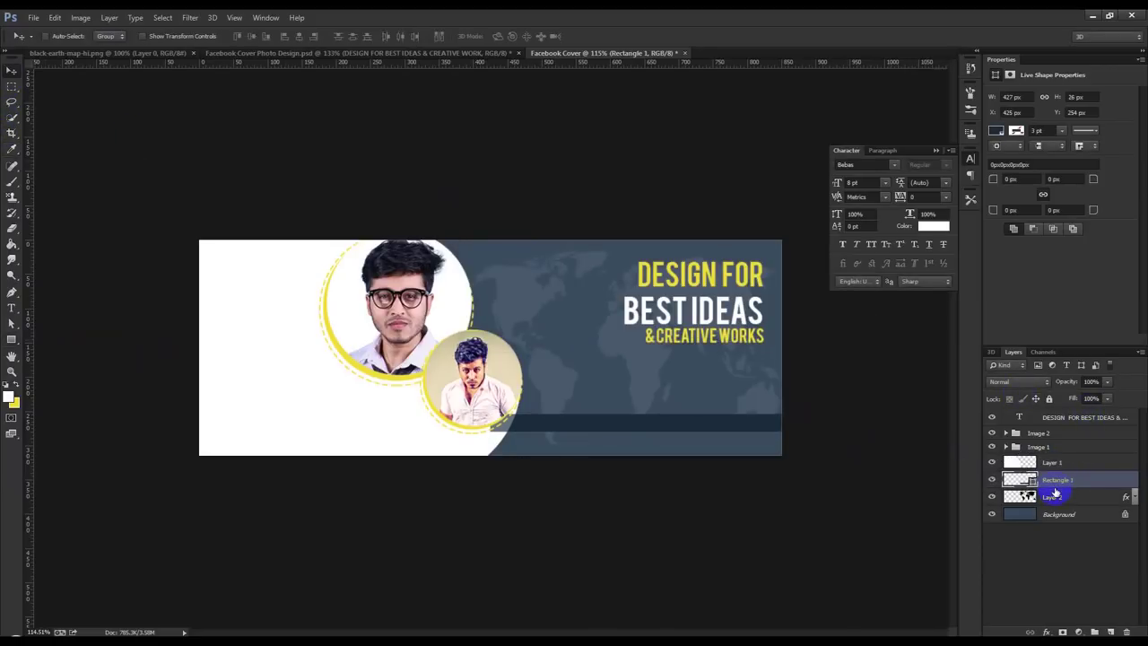
pyautogui.moveTo(741, 436)
pyautogui.mouseDown()
pyautogui.moveTo(742, 450)
pyautogui.moveTo(715, 443)
pyautogui.mouseUp()
# Make a thin 5 px copy of the bar and nudge both dark bars into position
pyautogui.hotkey('ctrl', 't')
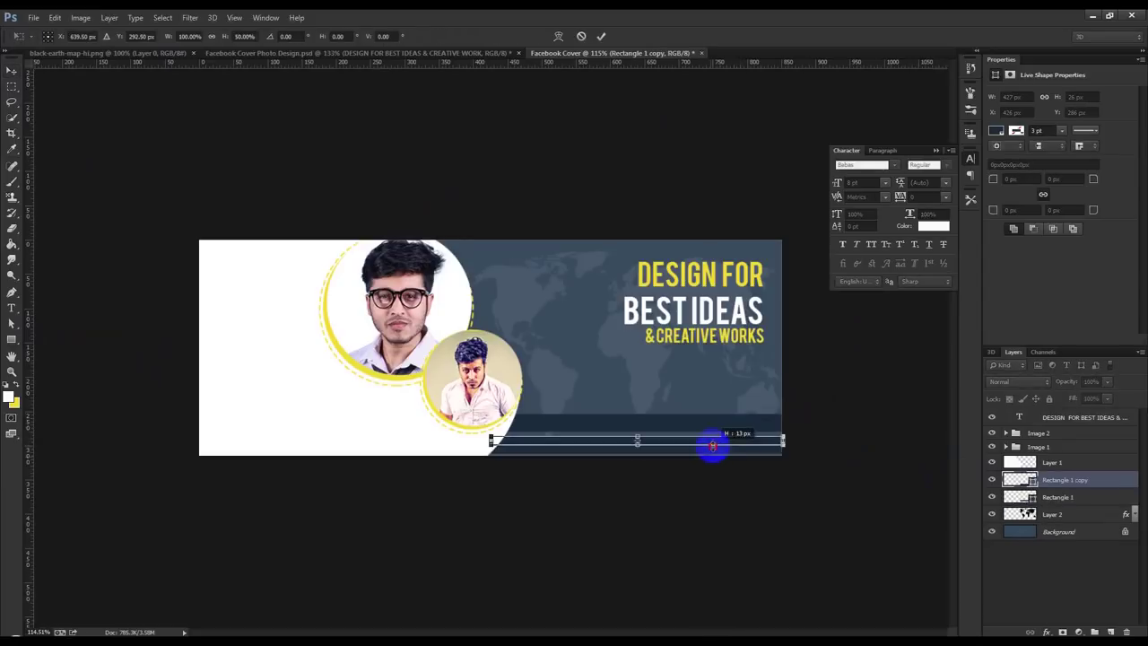
pyautogui.press('Return')
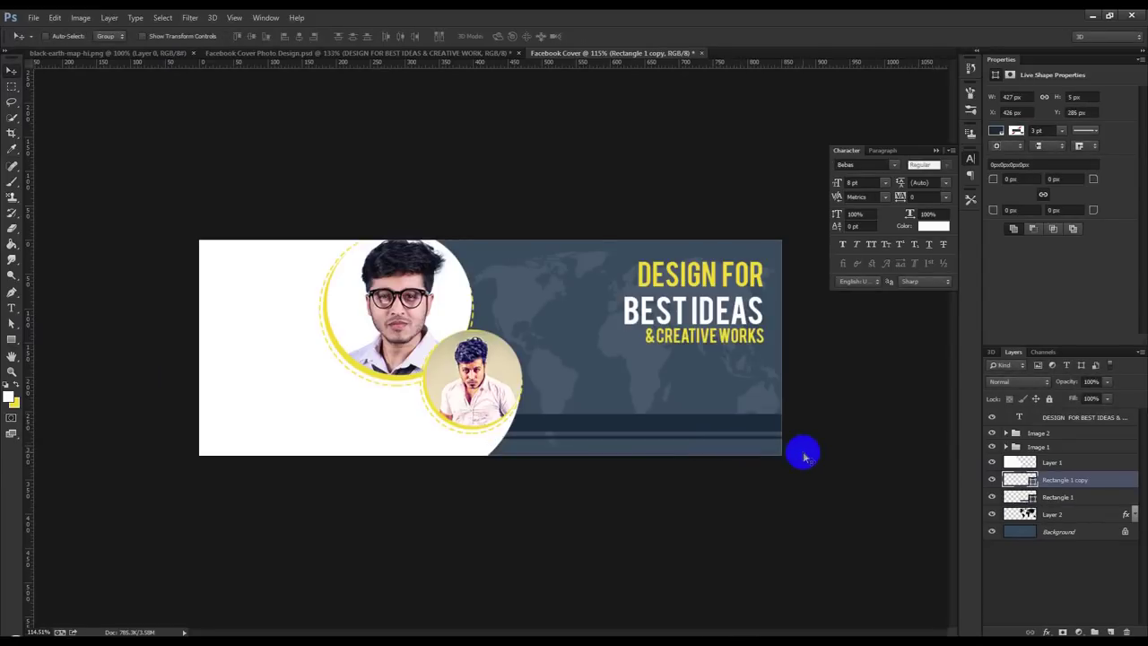
pyautogui.press('Up')
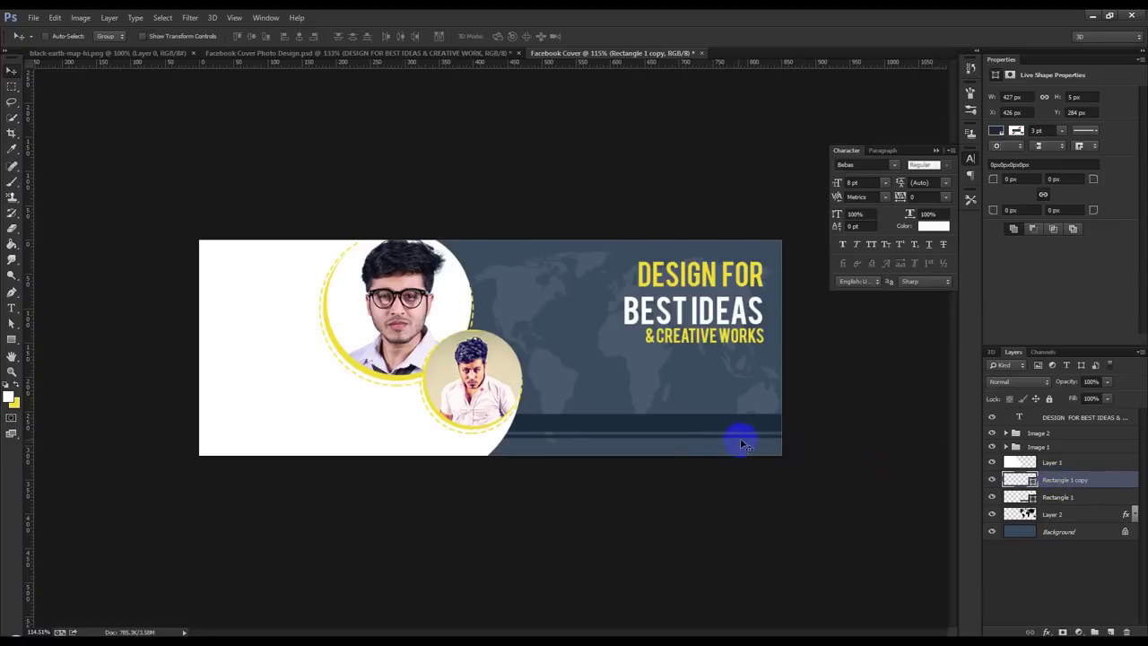
pyautogui.hotkey('ctrl', '+')
pyautogui.hotkey('ctrl', '-')
pyautogui.keyDown('shift'); pyautogui.click(1061, 497); pyautogui.keyUp('shift')
pyautogui.press('Down')
pyautogui.press('Down')
pyautogui.press('Down')
pyautogui.press('Down')
pyautogui.press('Down')
pyautogui.press('Down')
pyautogui.press('Down')
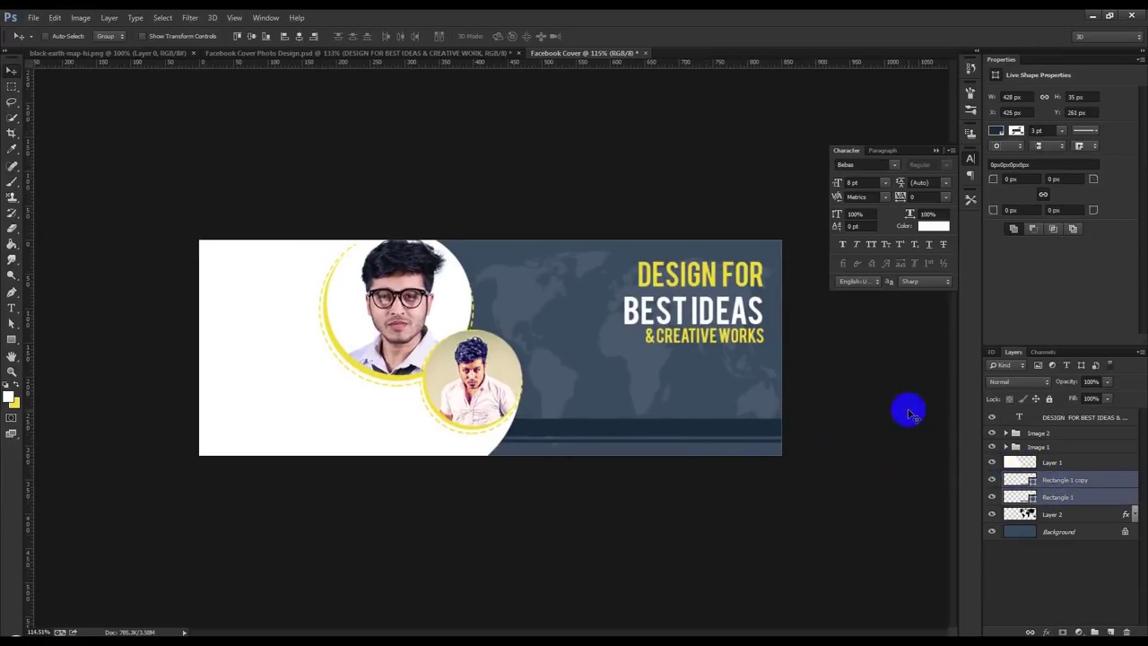
pyautogui.hotkey('ctrl', '+')
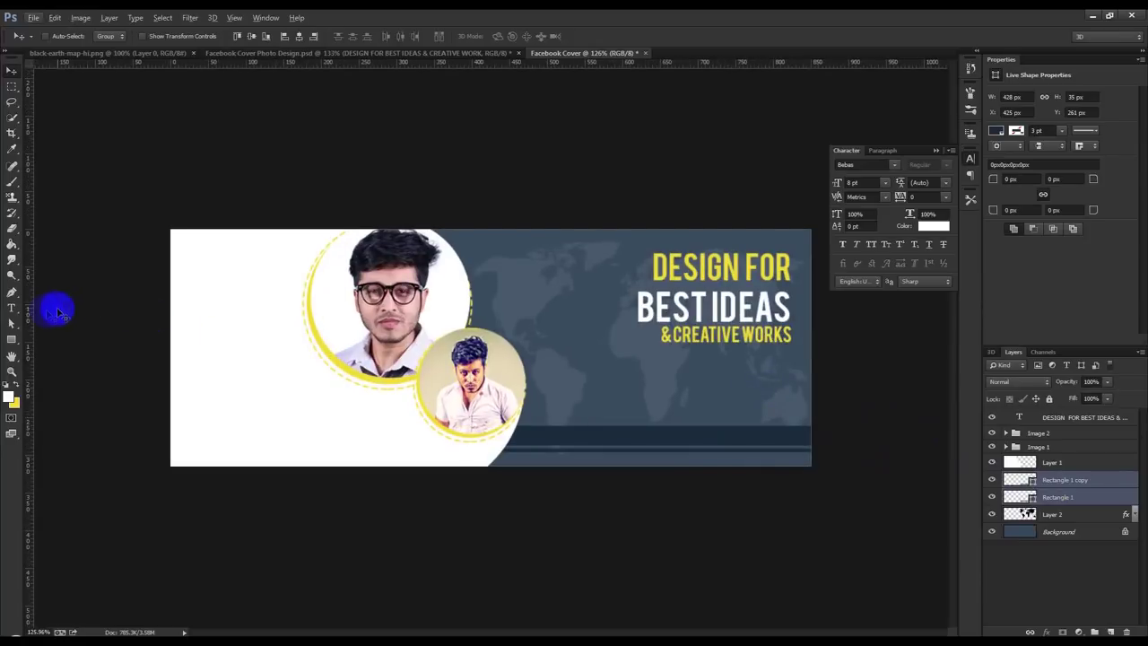
# Draw a 1 px horizontal line under the headline and add a vertical guide at its right edge
pyautogui.click(12, 339)
pyautogui.rightClick(12, 340)
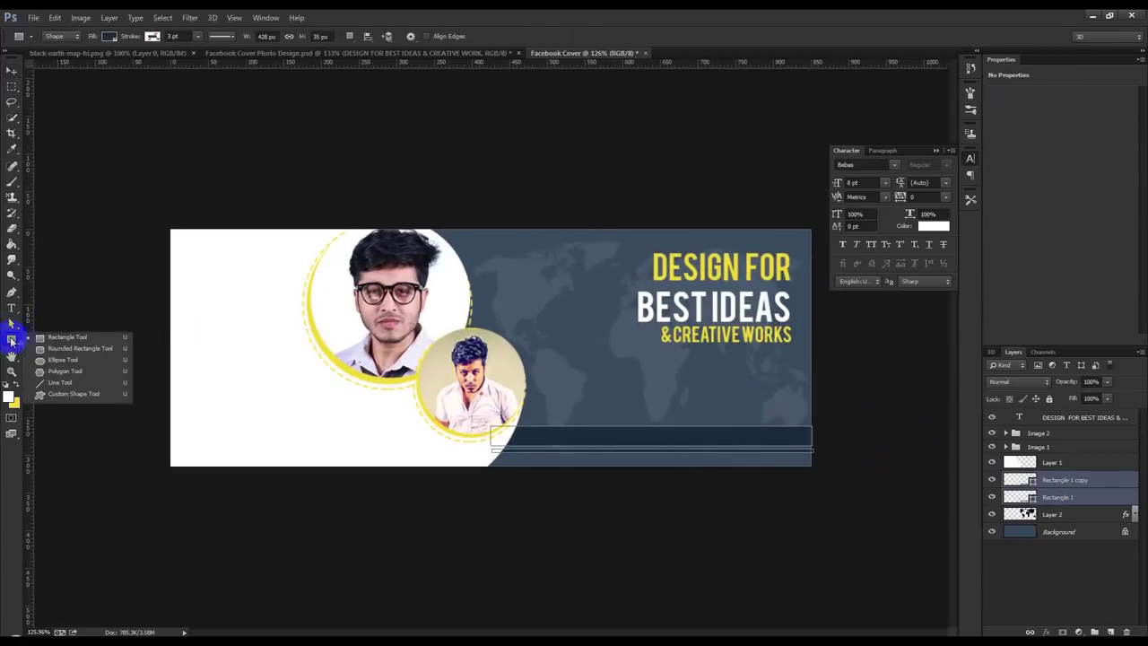
pyautogui.click(64, 385)
pyautogui.moveTo(600, 364); pyautogui.dragTo(790, 365)
pyautogui.moveTo(27, 287); pyautogui.dragTo(790, 415)
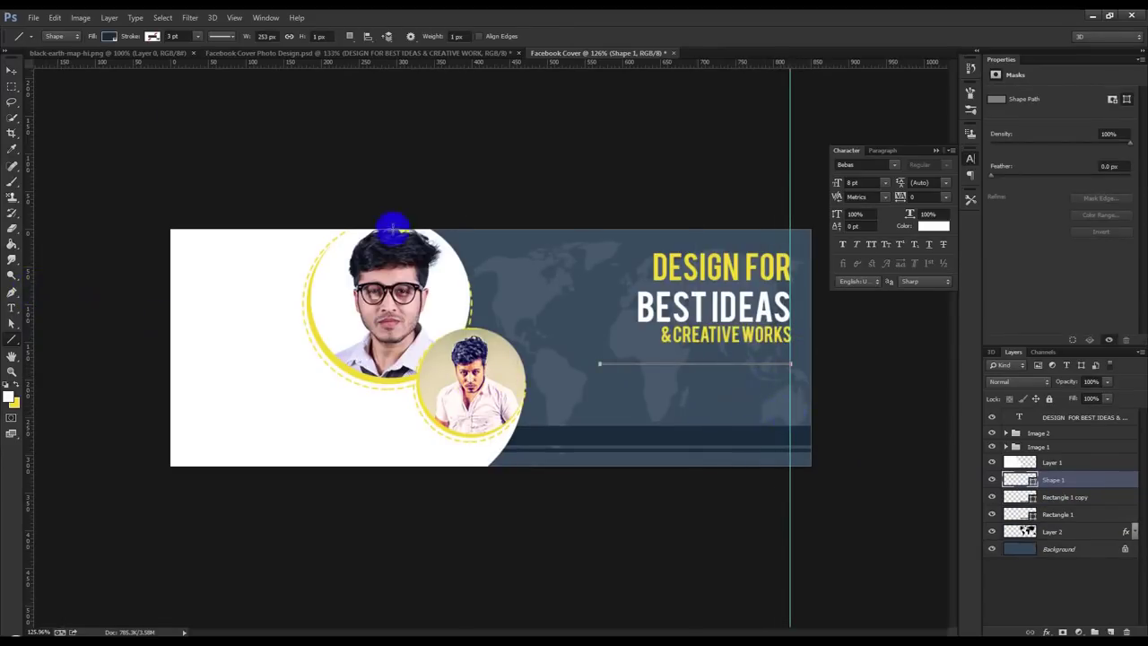
# Colour the line with the portrait ring's yellow and duplicate it 27 px below
pyautogui.click(10, 75)
pyautogui.doubleClick(1018, 482)
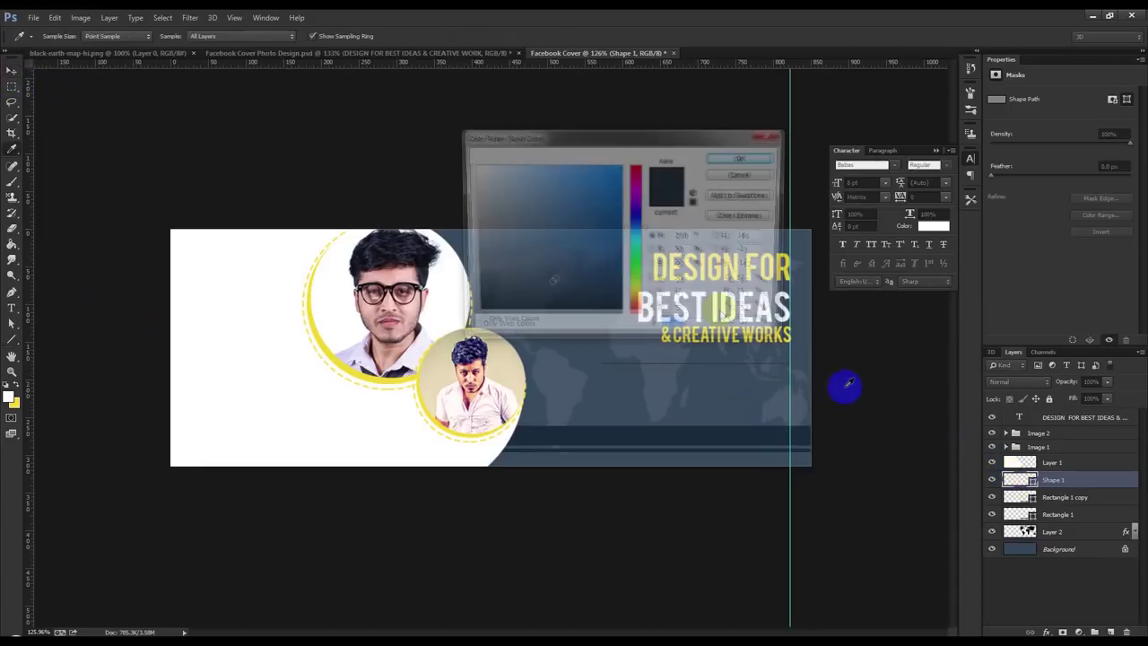
pyautogui.click(390, 386)
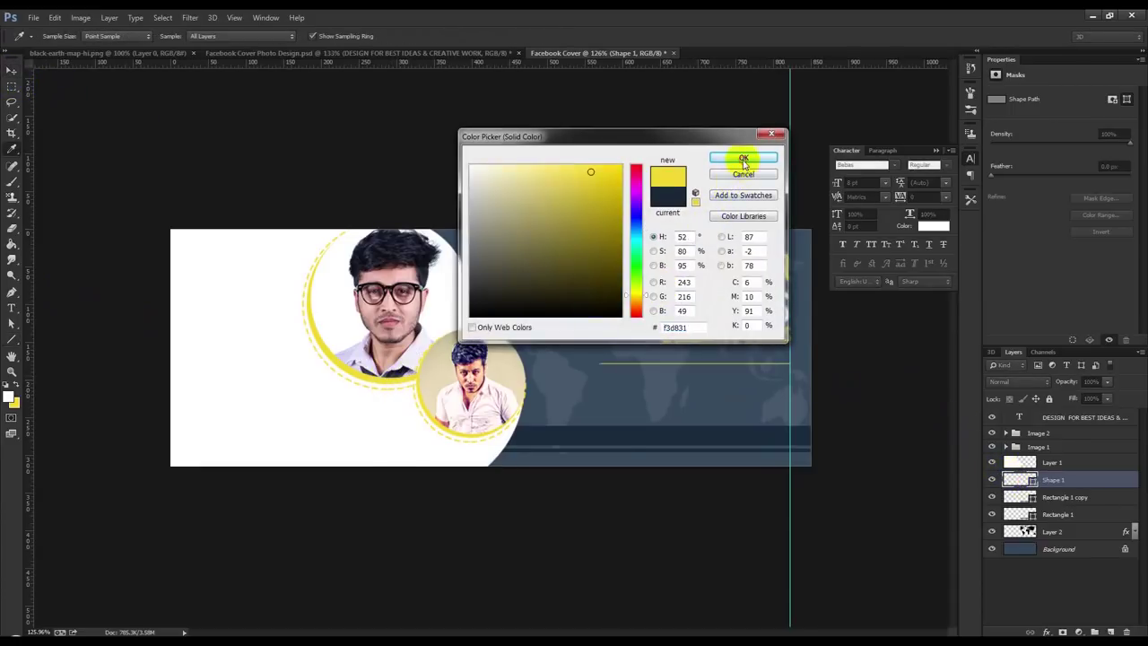
pyautogui.click(744, 157)
pyautogui.moveTo(763, 335); pyautogui.dragTo(764, 356)
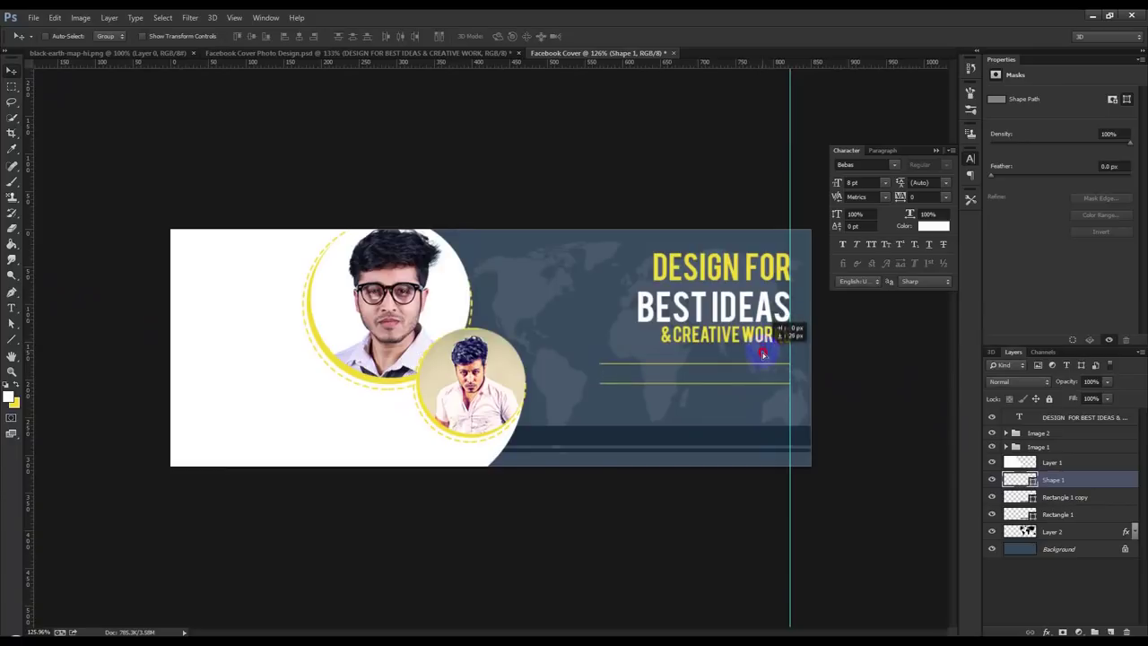
pyautogui.click(405, 54)
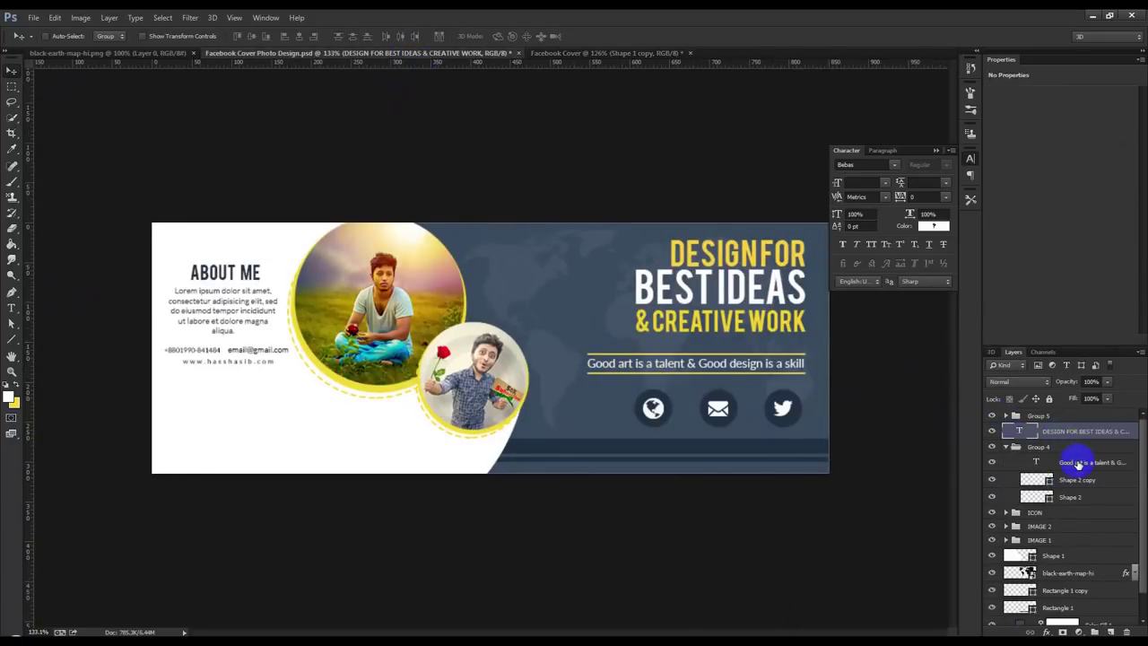
# Drag the tagline text layer from the reference onto the cover, then select both yellow lines
pyautogui.moveTo(1079, 464); pyautogui.dragTo(543, 58)
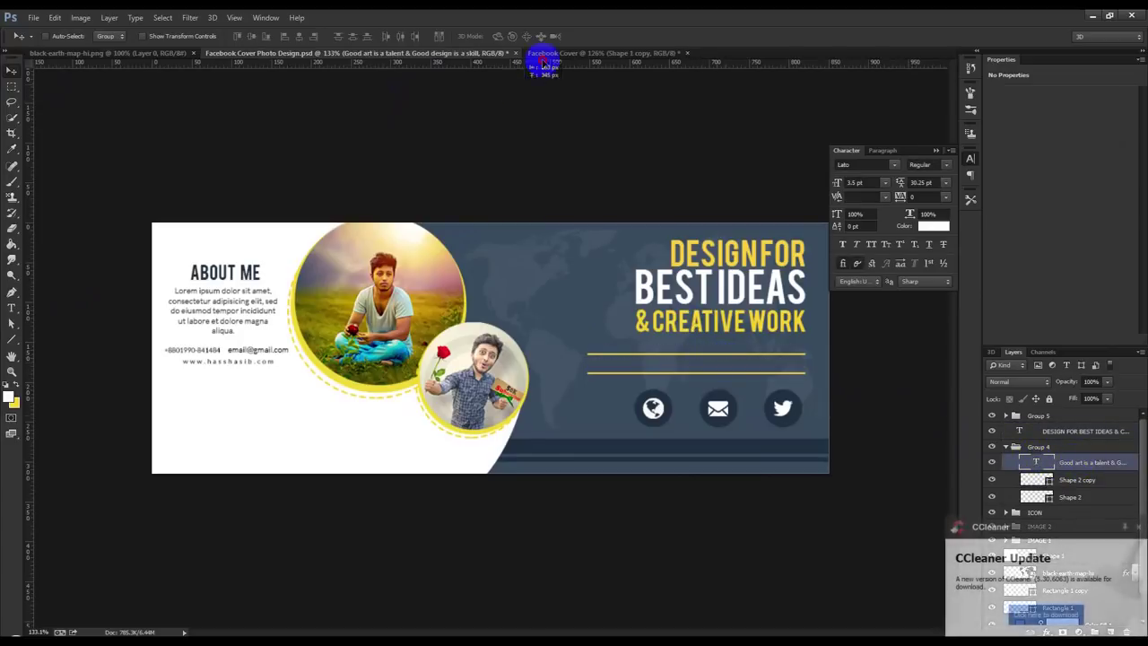
pyautogui.moveTo(543, 59)
pyautogui.mouseDown()
pyautogui.moveTo(712, 378)
pyautogui.moveTo(767, 381)
pyautogui.mouseUp()
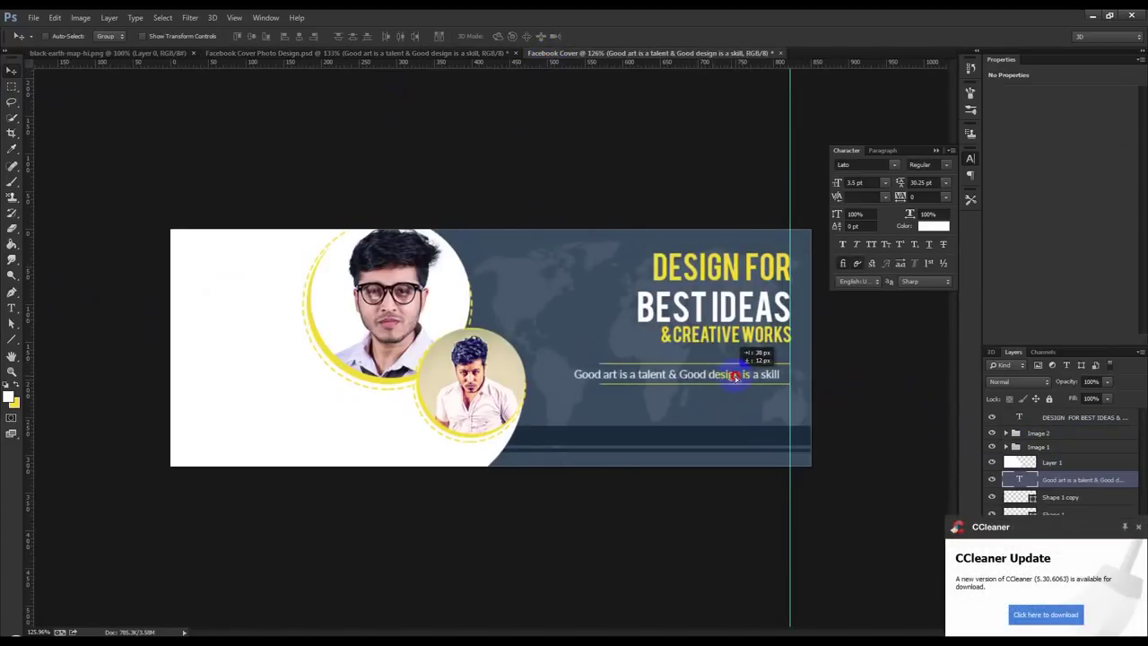
pyautogui.click(1072, 496)
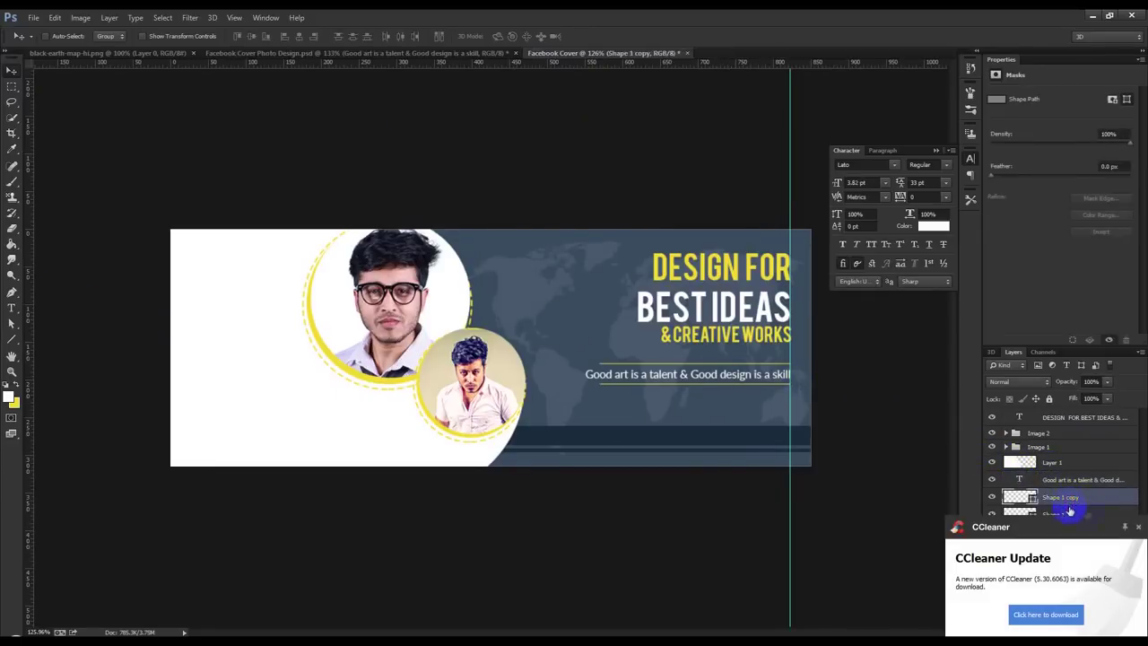
pyautogui.click(1138, 526)
pyautogui.keyDown('shift'); pyautogui.click(1066, 518); pyautogui.keyUp('shift')
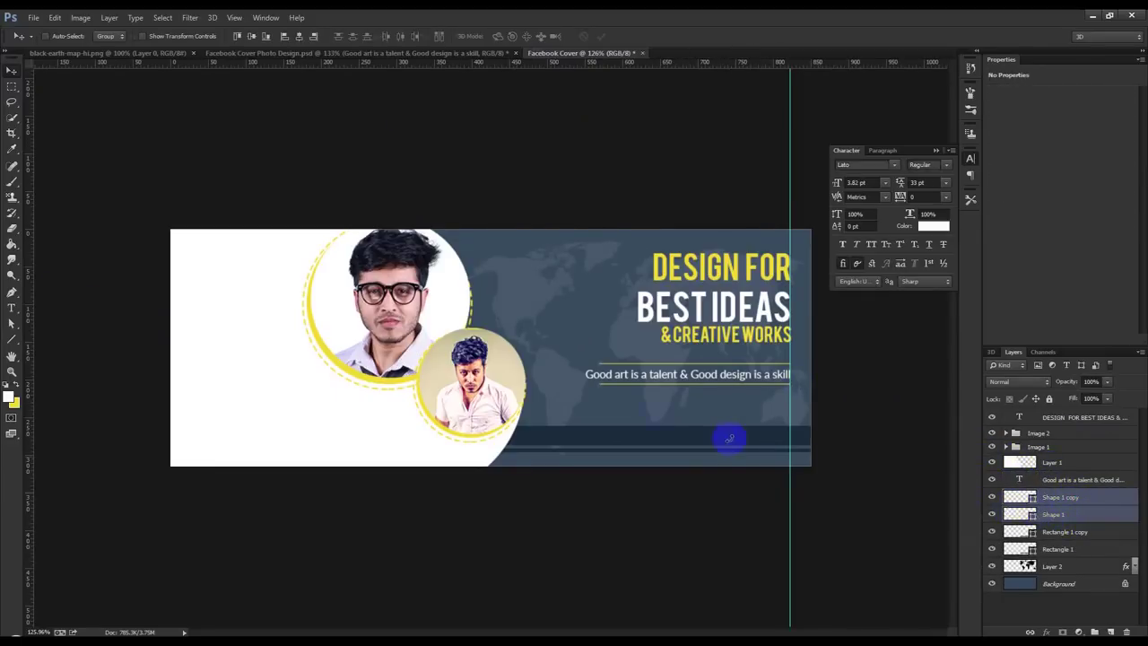
# Extend the yellow lines to span the tagline, group them together, and move the group above the portraits
pyautogui.hotkey('ctrl', 't')
pyautogui.moveTo(597, 380); pyautogui.dragTo(581, 377)
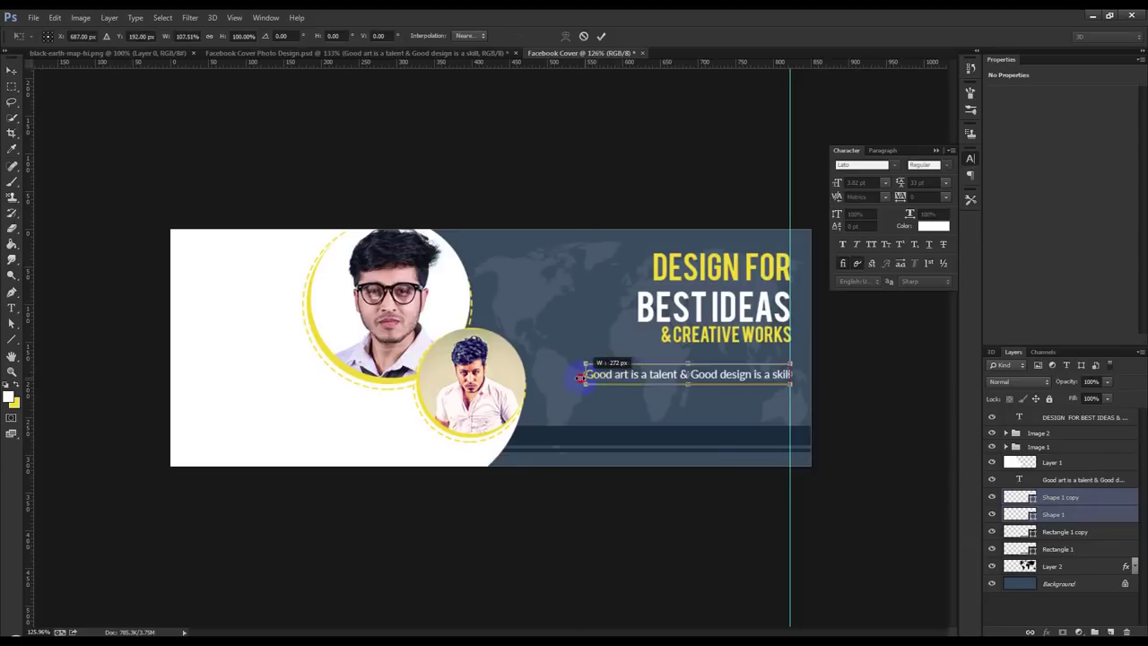
pyautogui.press('Return')
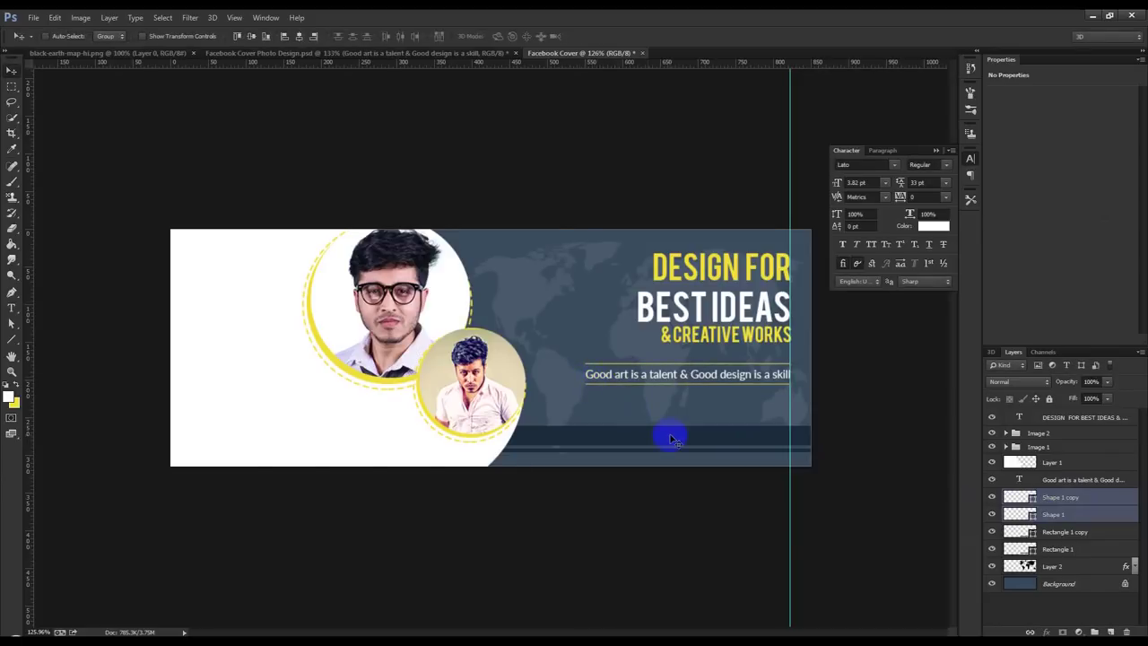
pyautogui.click(787, 212)
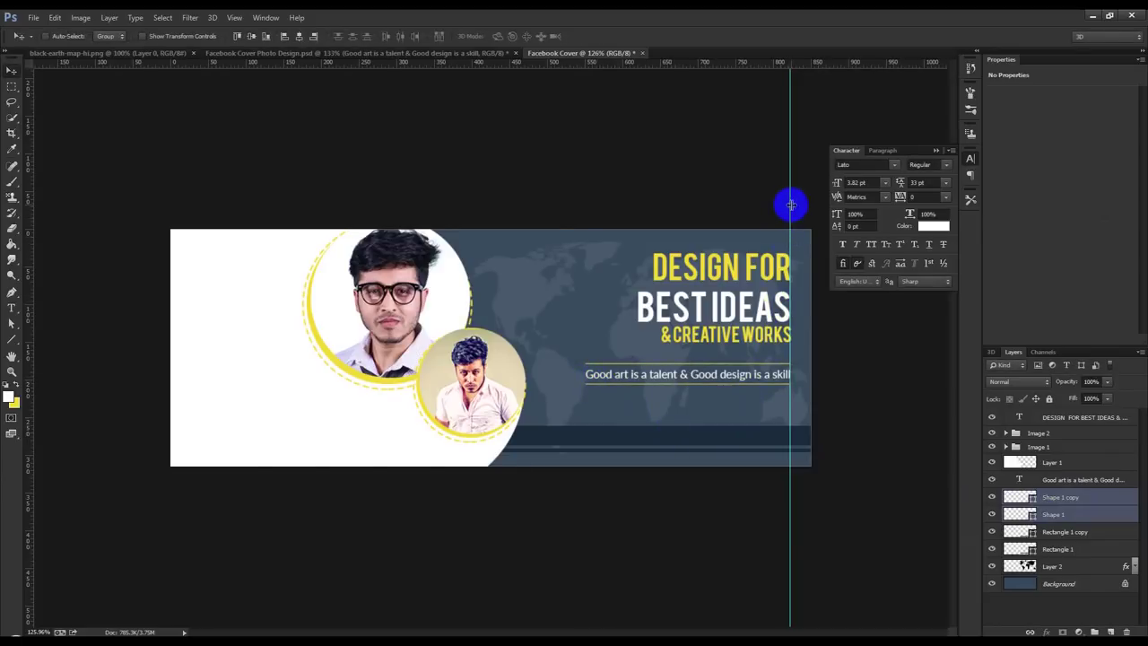
pyautogui.click(970, 365)
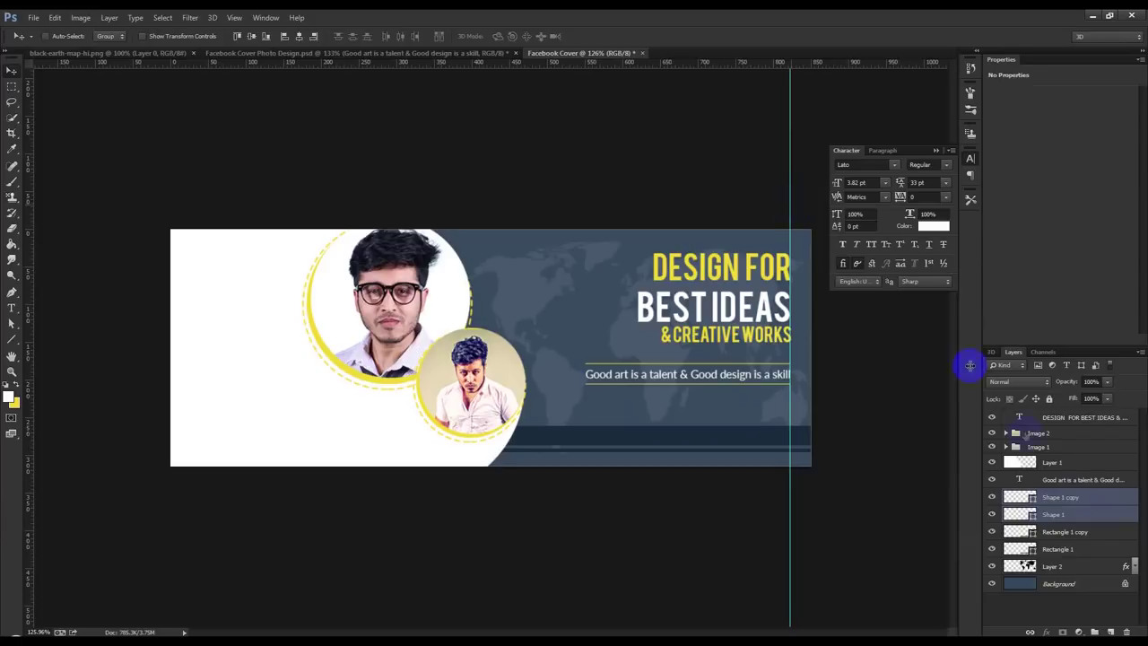
pyautogui.click(1075, 481)
pyautogui.click(1075, 515)
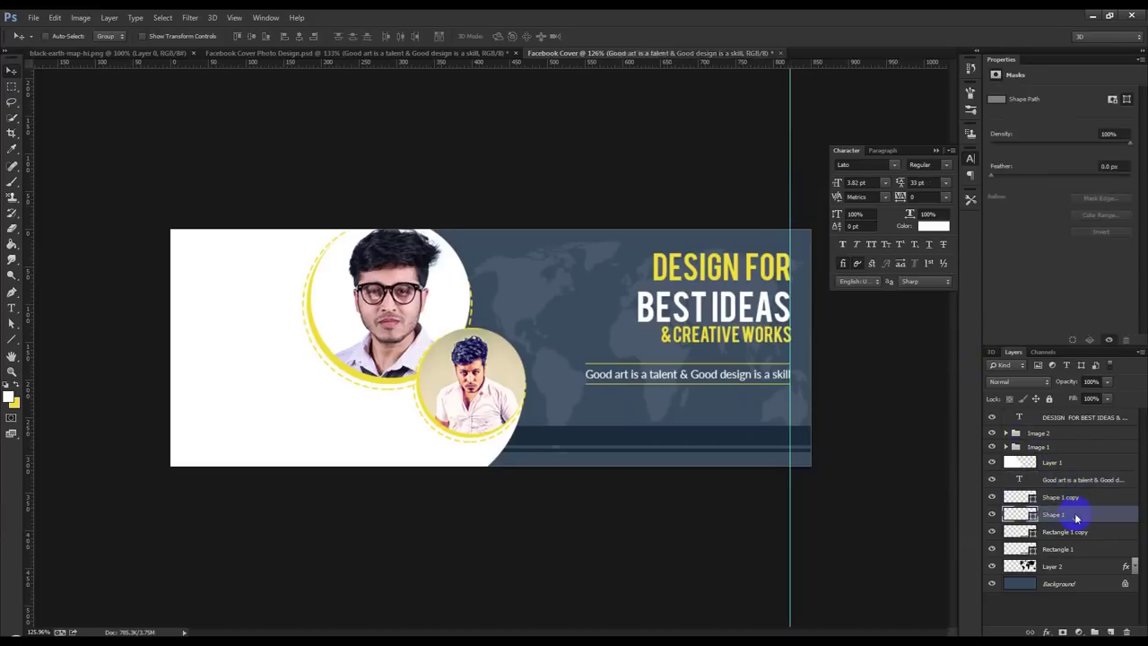
pyautogui.keyDown('ctrl'); pyautogui.click(1073, 482); pyautogui.keyUp('ctrl')
pyautogui.hotkey('ctrl', 'g')
pyautogui.moveTo(1065, 478); pyautogui.dragTo(1069, 427)
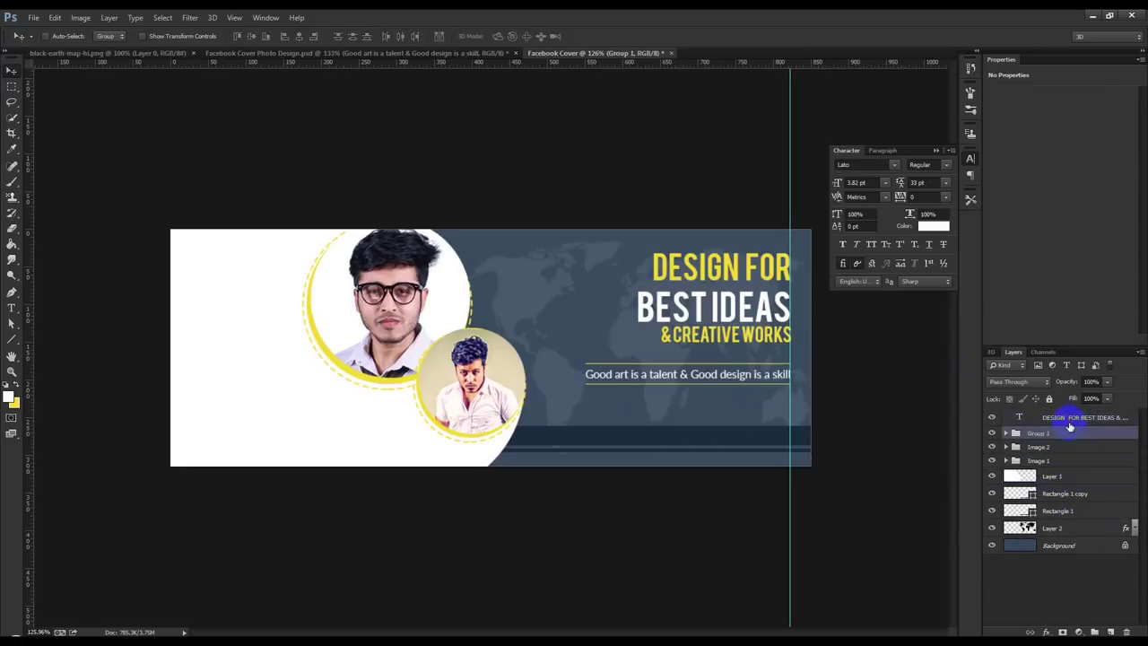
# Group Layer 1 through Layer 2 as BG, remove the vertical guide, and nudge Group 1 up
pyautogui.click(1071, 480)
pyautogui.keyDown('shift'); pyautogui.click(1069, 531); pyautogui.keyUp('shift')
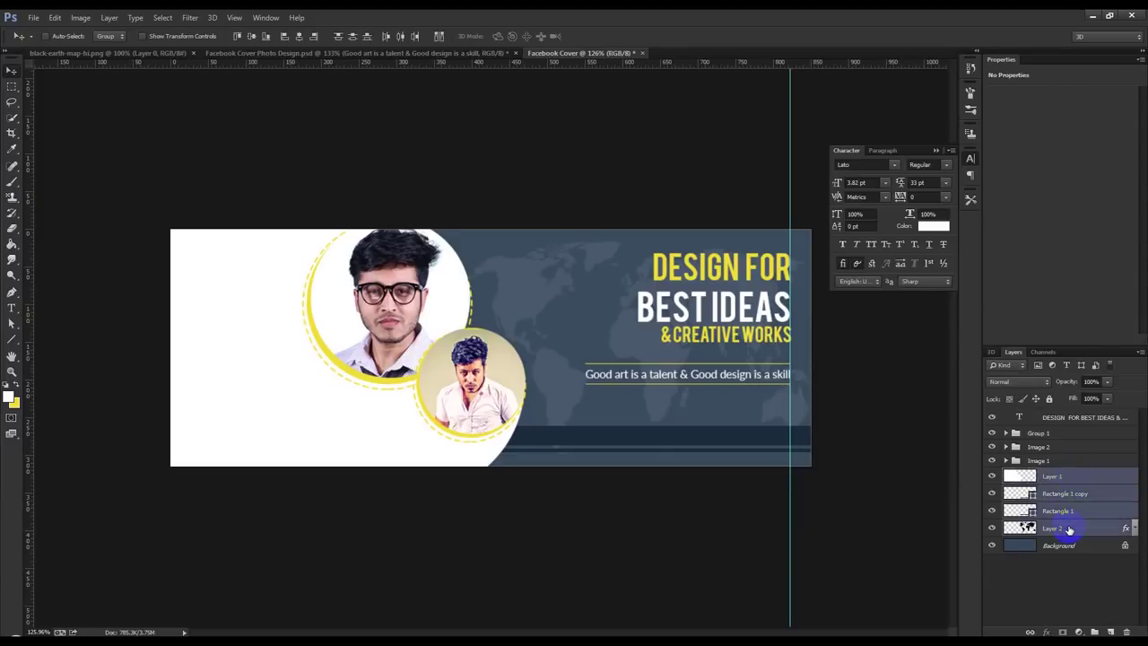
pyautogui.hotkey('ctrl', 'g')
pyautogui.write('BG')
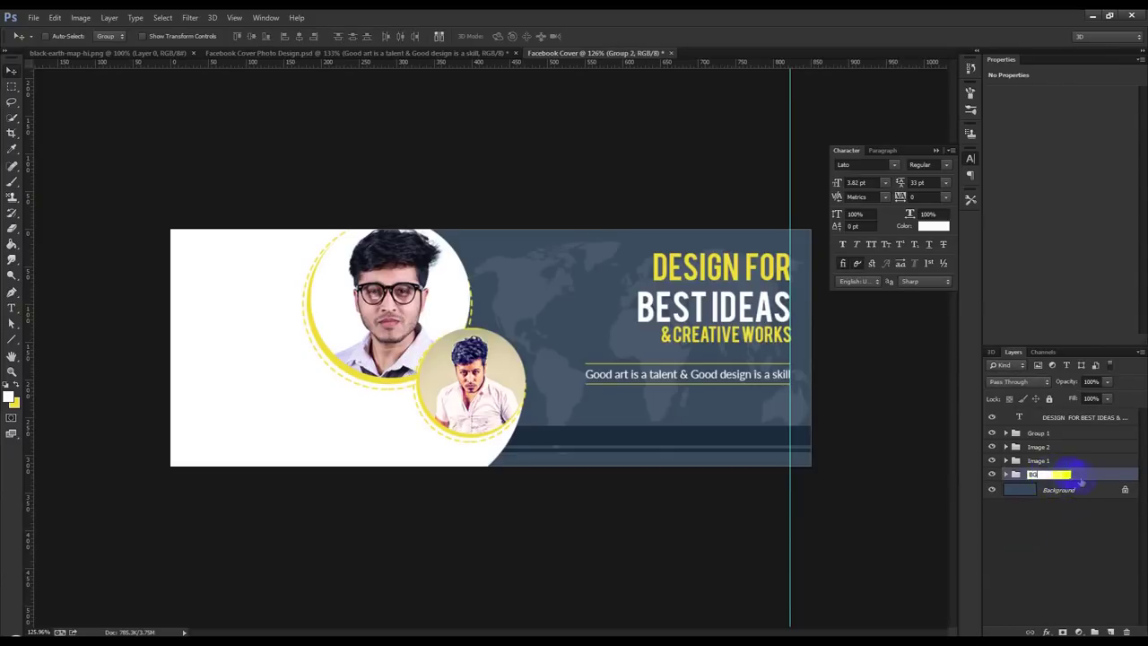
pyautogui.press('Return')
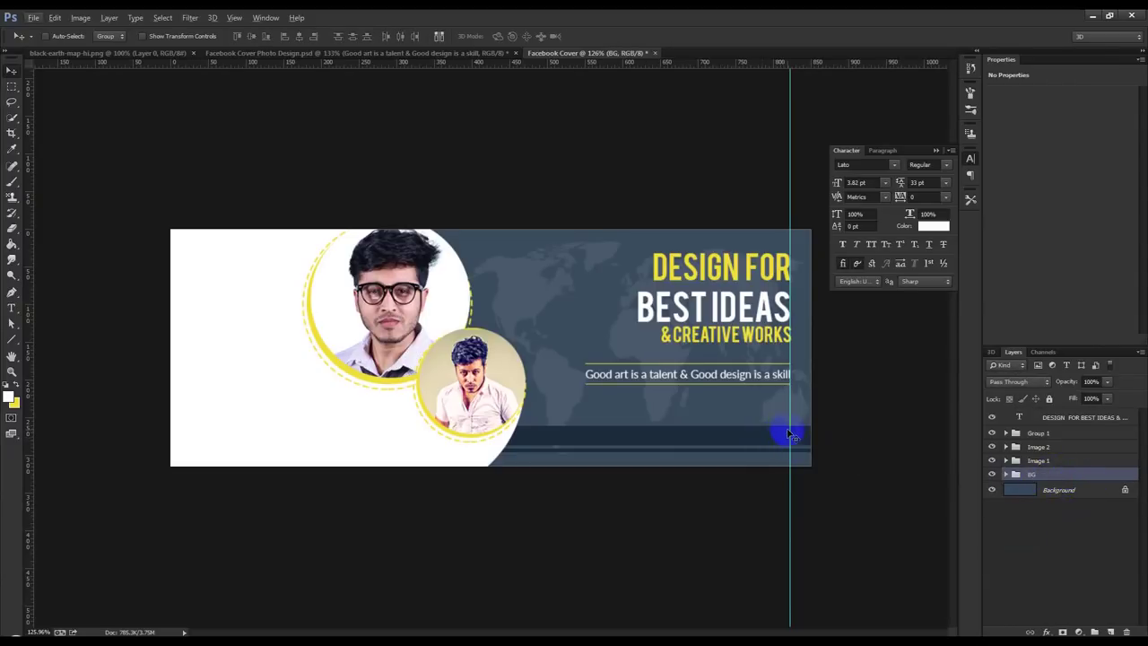
pyautogui.moveTo(790, 433); pyautogui.dragTo(346, 333)
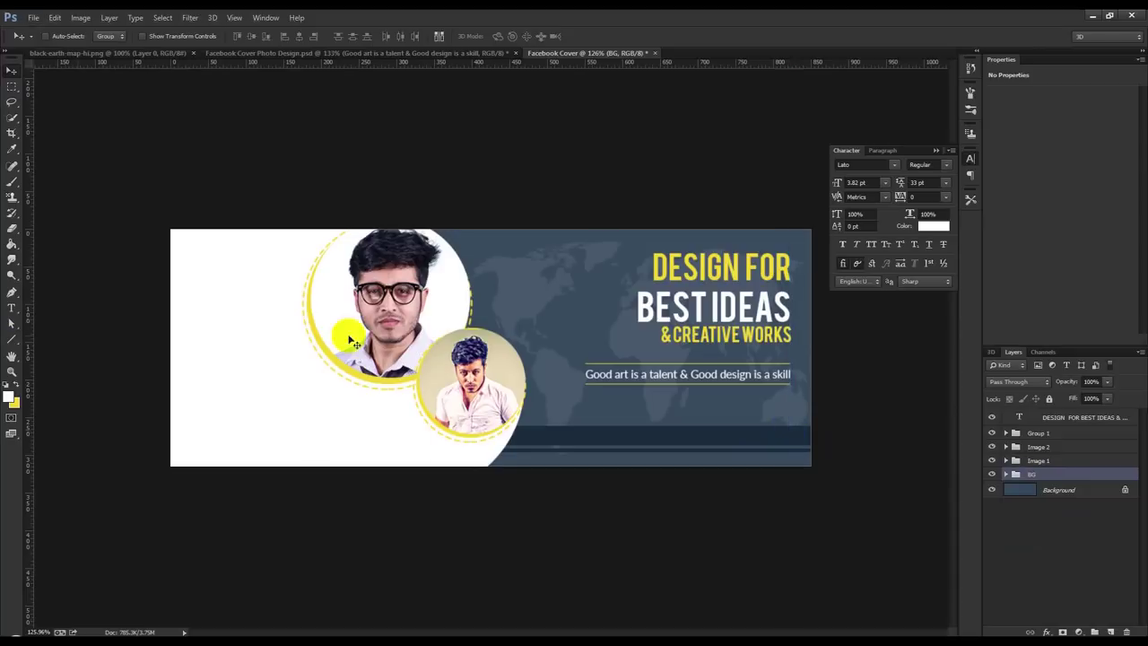
pyautogui.click(1061, 435)
pyautogui.press('Up')
pyautogui.press('Up')
pyautogui.press('Up')
pyautogui.press('Up')
pyautogui.press('Up')
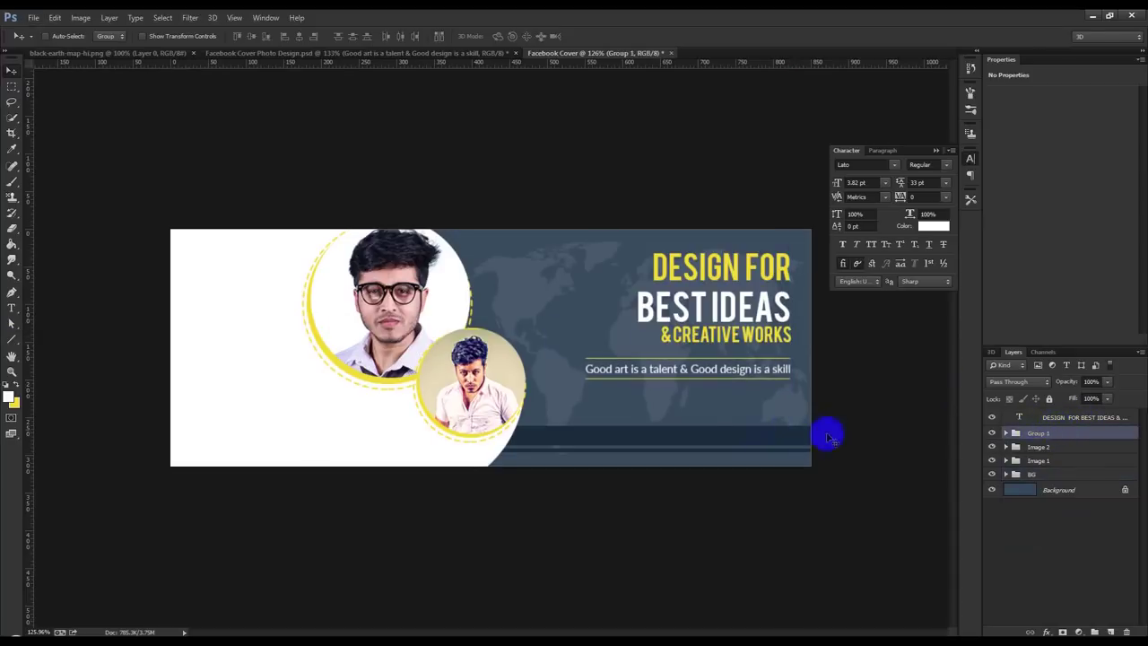
pyautogui.moveTo(12, 339); pyautogui.dragTo(49, 361)
# Draw a small circle below the tagline, duplicate it into three, and distribute them evenly
pyautogui.click(49, 360)
pyautogui.moveTo(638, 387); pyautogui.dragTo(673, 418)
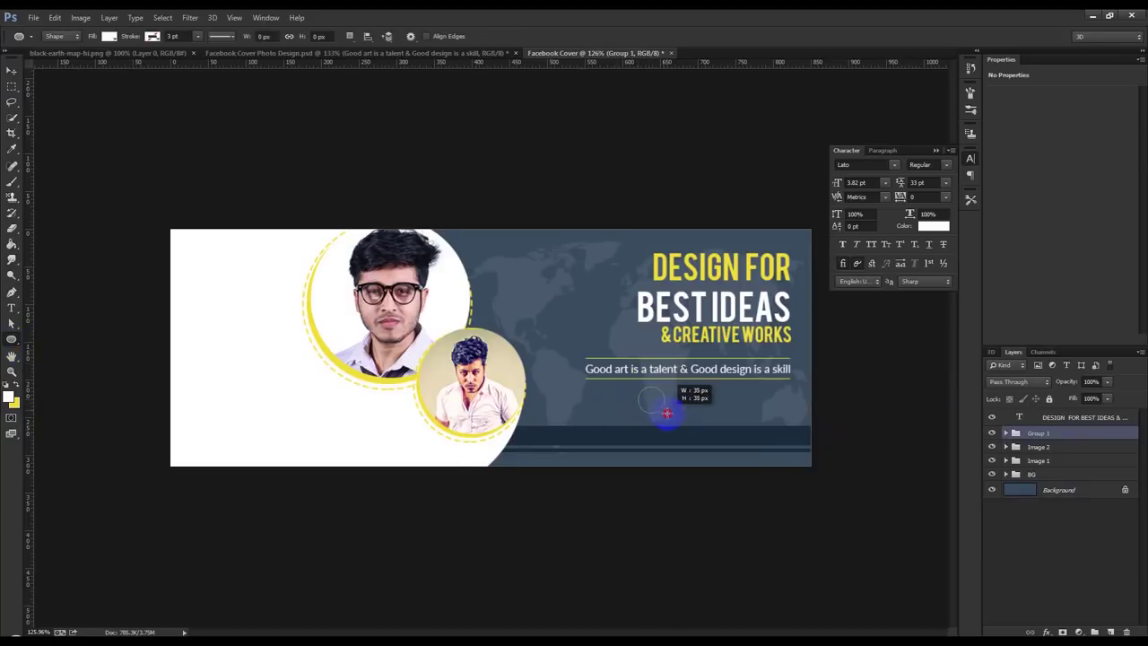
pyautogui.click(12, 70)
pyautogui.moveTo(692, 428)
pyautogui.mouseDown()
pyautogui.moveTo(737, 429)
pyautogui.moveTo(761, 410)
pyautogui.moveTo(829, 412)
pyautogui.mouseUp()
pyautogui.keyDown('shift'); pyautogui.click(1071, 470); pyautogui.keyUp('shift')
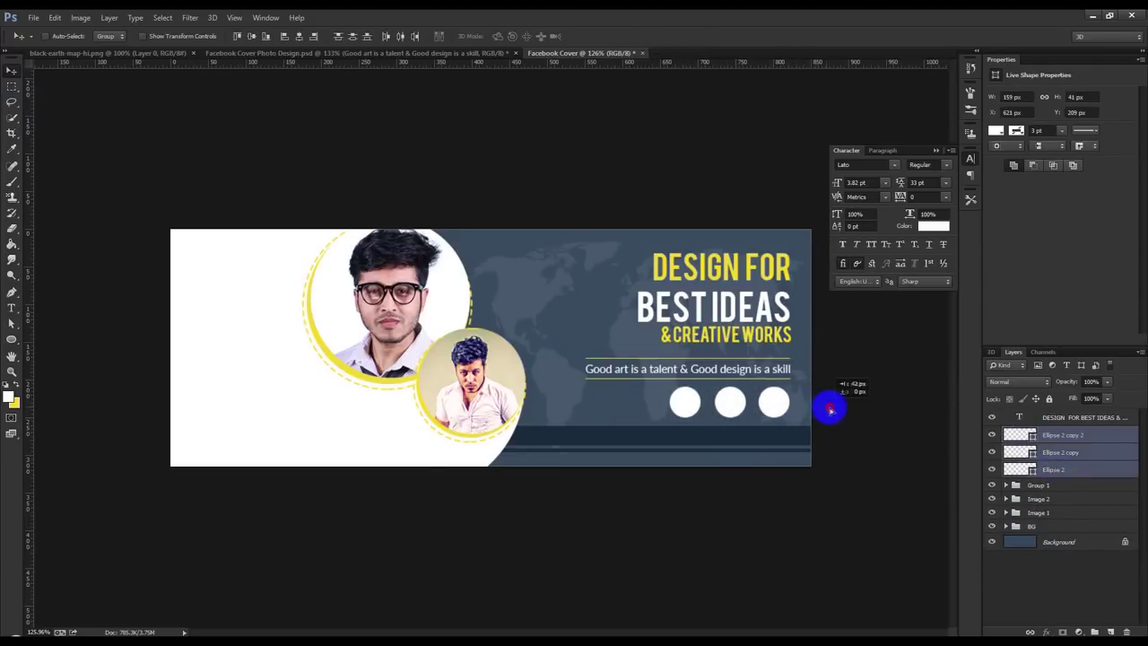
pyautogui.click(1065, 469)
pyautogui.moveTo(788, 402); pyautogui.dragTo(756, 401)
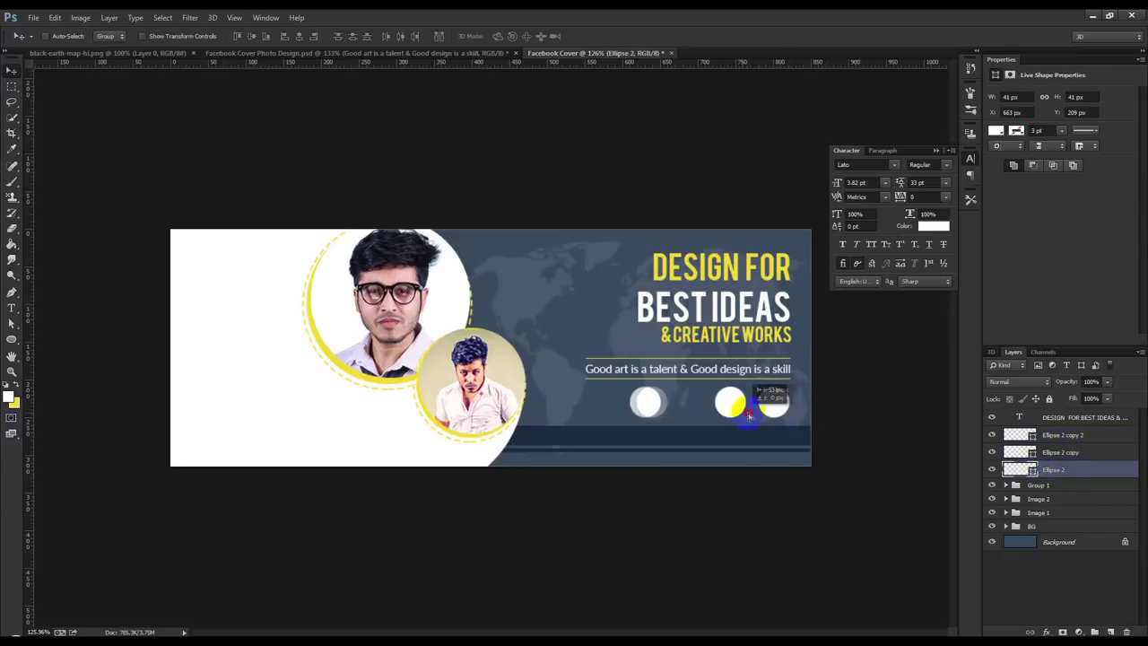
pyautogui.keyDown('shift'); pyautogui.click(1077, 436); pyautogui.keyUp('shift')
pyautogui.click(400, 38)
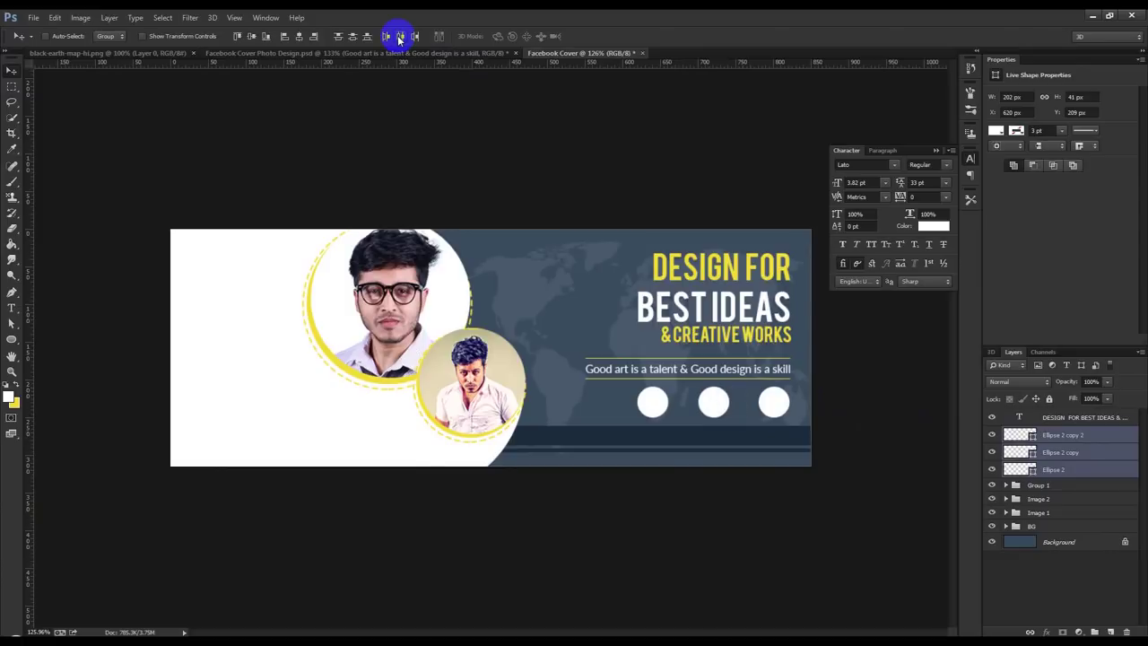
# Fill all three circles with dark navy #1a2938 sampled from the cover
pyautogui.doubleClick(1019, 435)
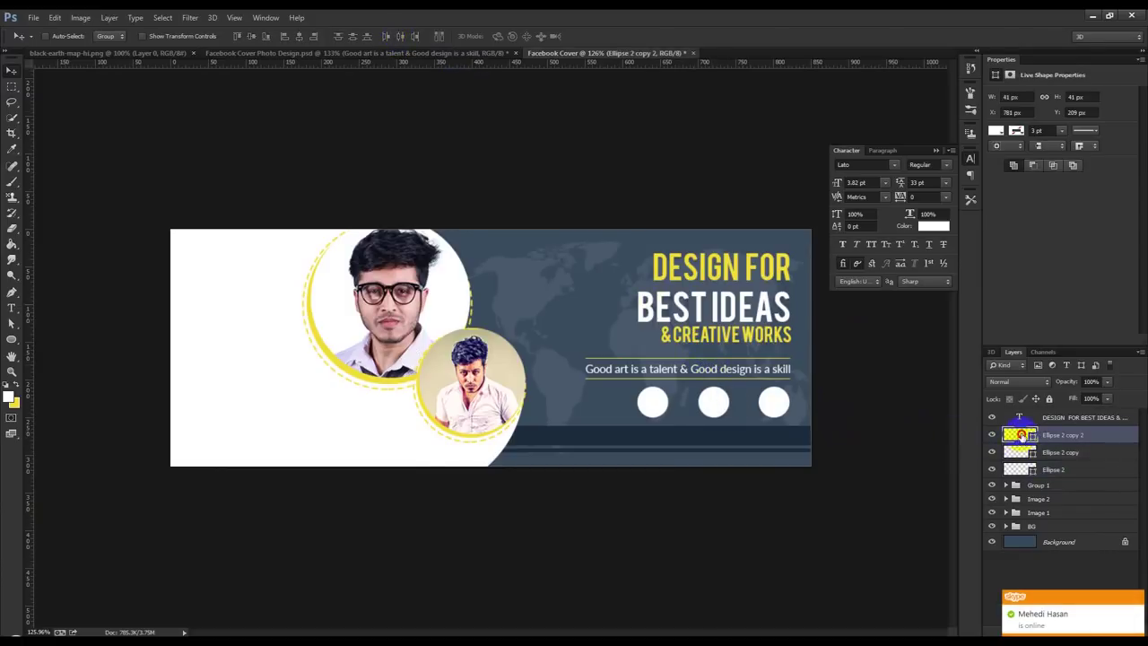
pyautogui.click(668, 431)
pyautogui.click(746, 160)
pyautogui.doubleClick(1019, 453)
pyautogui.click(775, 434)
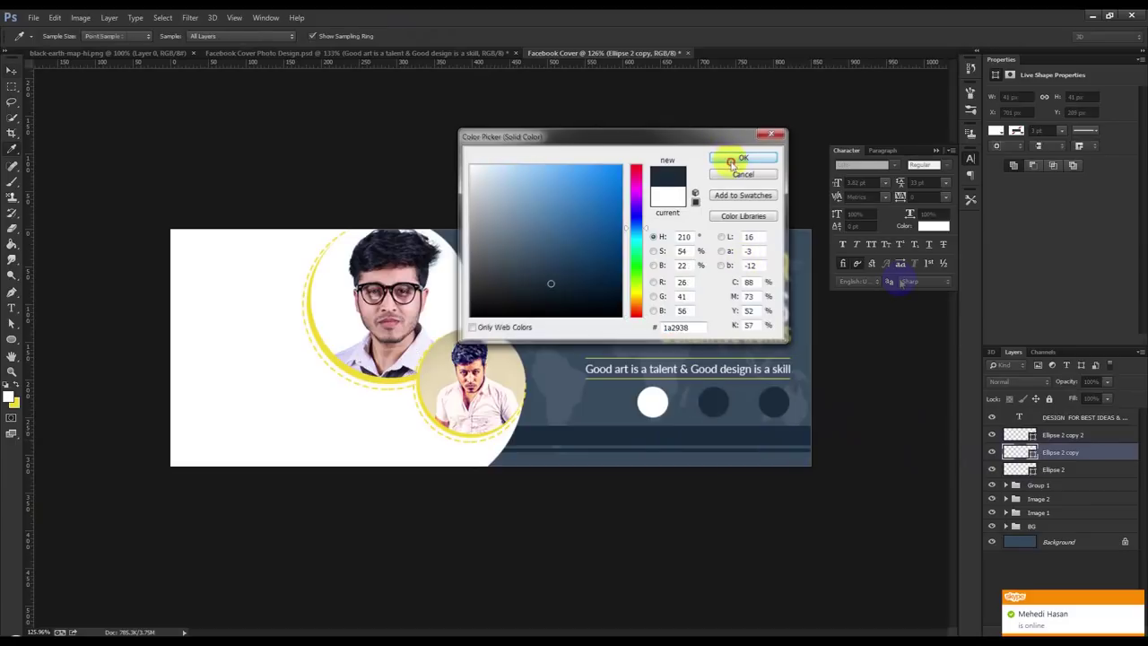
pyautogui.click(732, 161)
pyautogui.doubleClick(1019, 469)
pyautogui.click(713, 436)
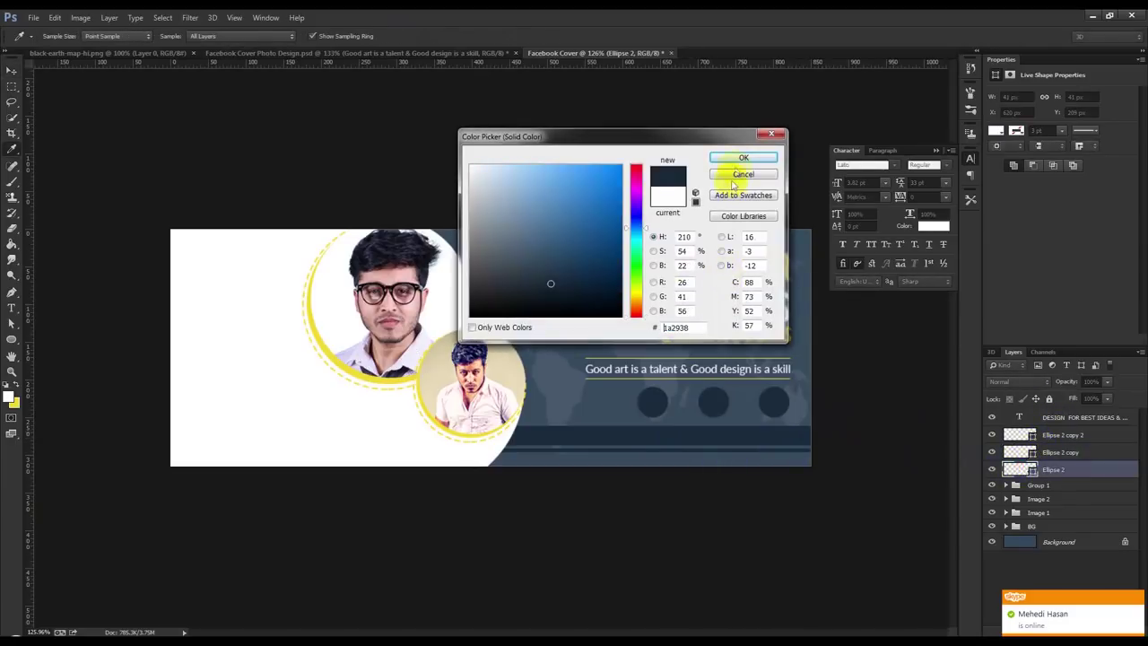
pyautogui.click(744, 157)
pyautogui.click(12, 68)
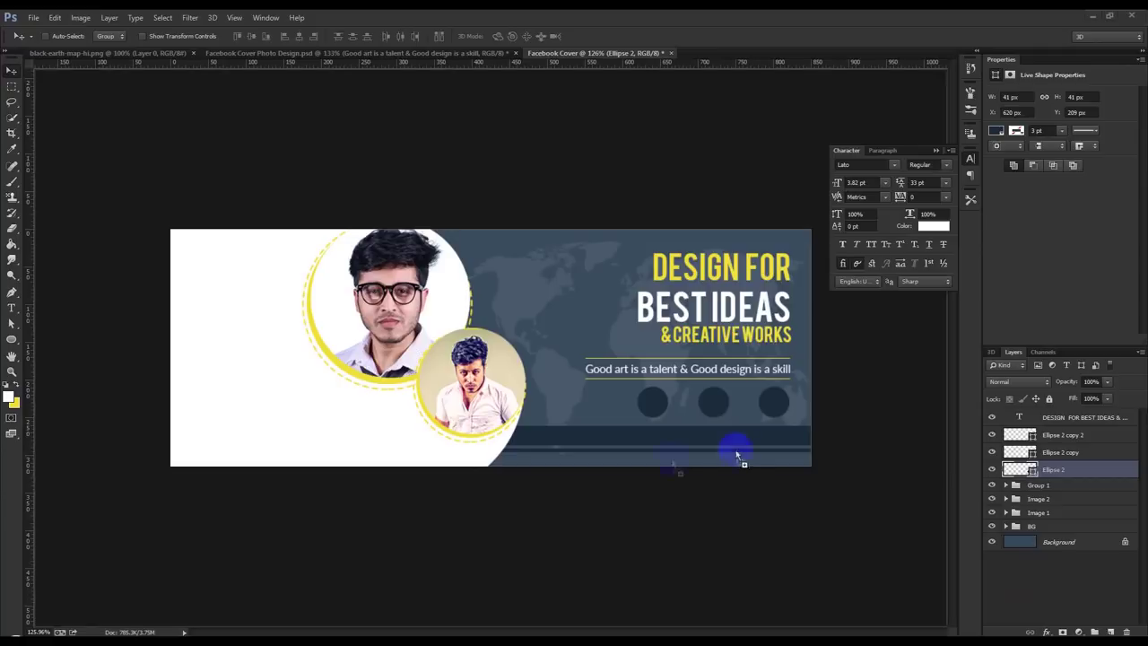
pyautogui.moveTo(738, 453); pyautogui.dragTo(622, 399)
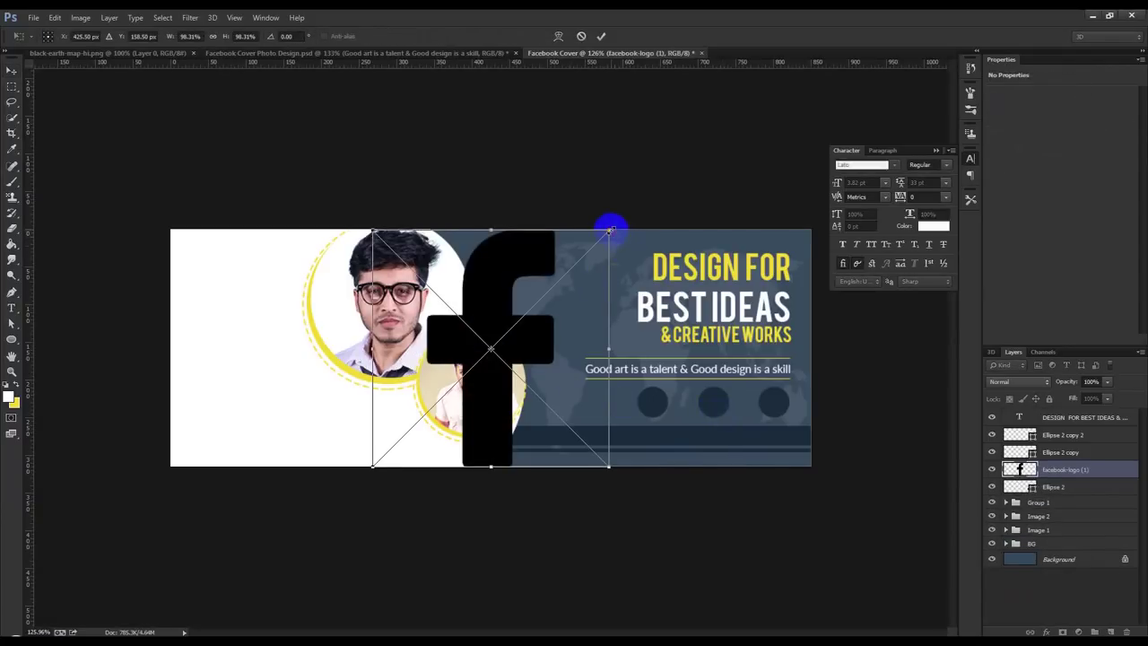
# Shrink the Facebook logo onto the first circle and give it a white Color Overlay
pyautogui.moveTo(610, 231); pyautogui.dragTo(495, 347)
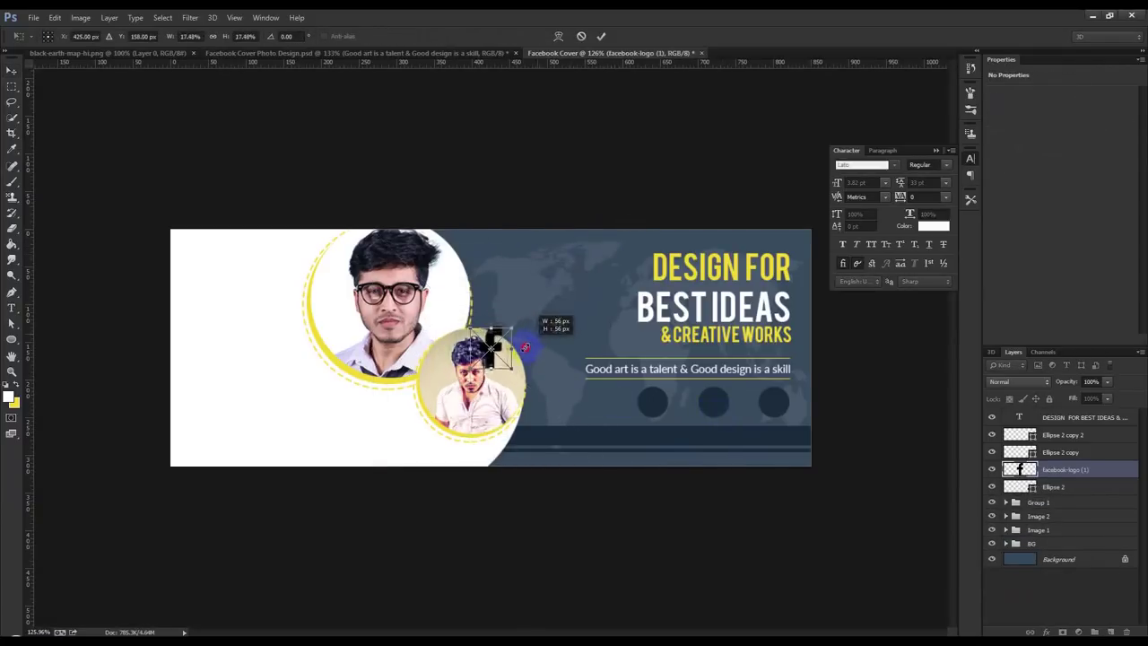
pyautogui.press('Return')
pyautogui.moveTo(526, 346); pyautogui.dragTo(687, 397)
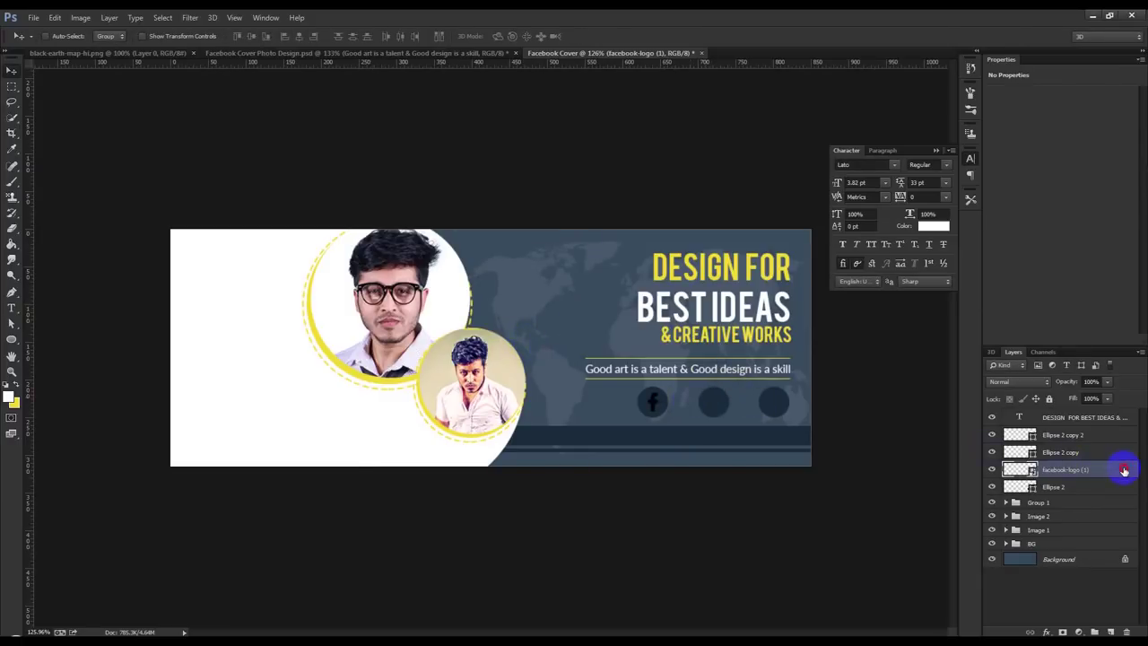
pyautogui.doubleClick(1102, 470)
pyautogui.click(837, 257)
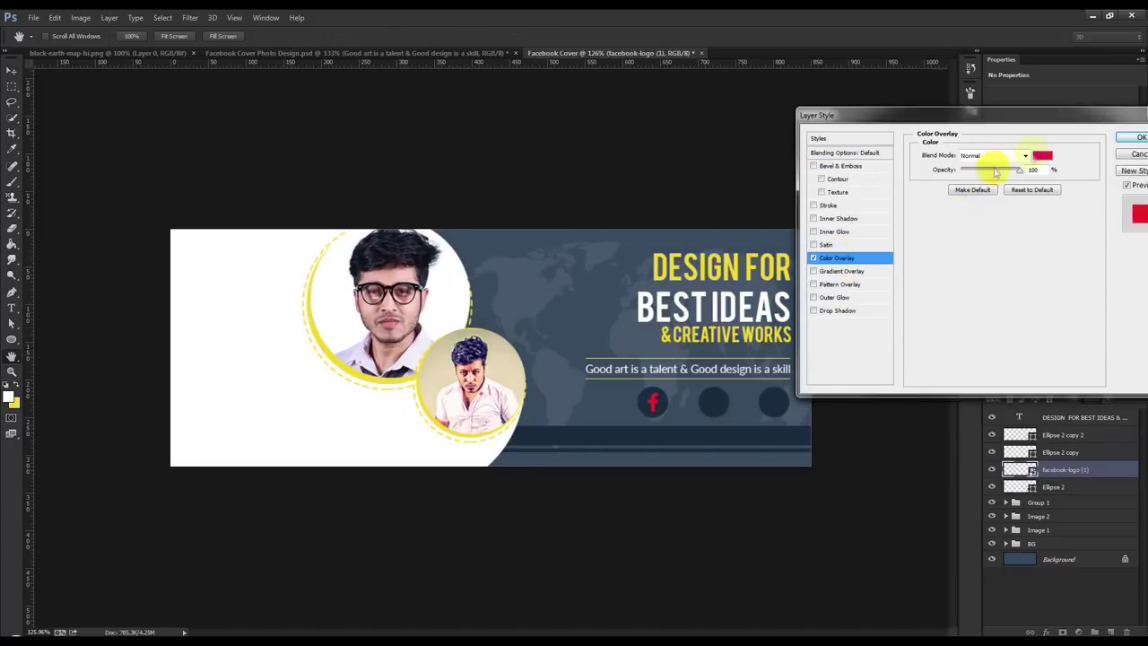
pyautogui.click(1043, 156)
pyautogui.click(277, 403)
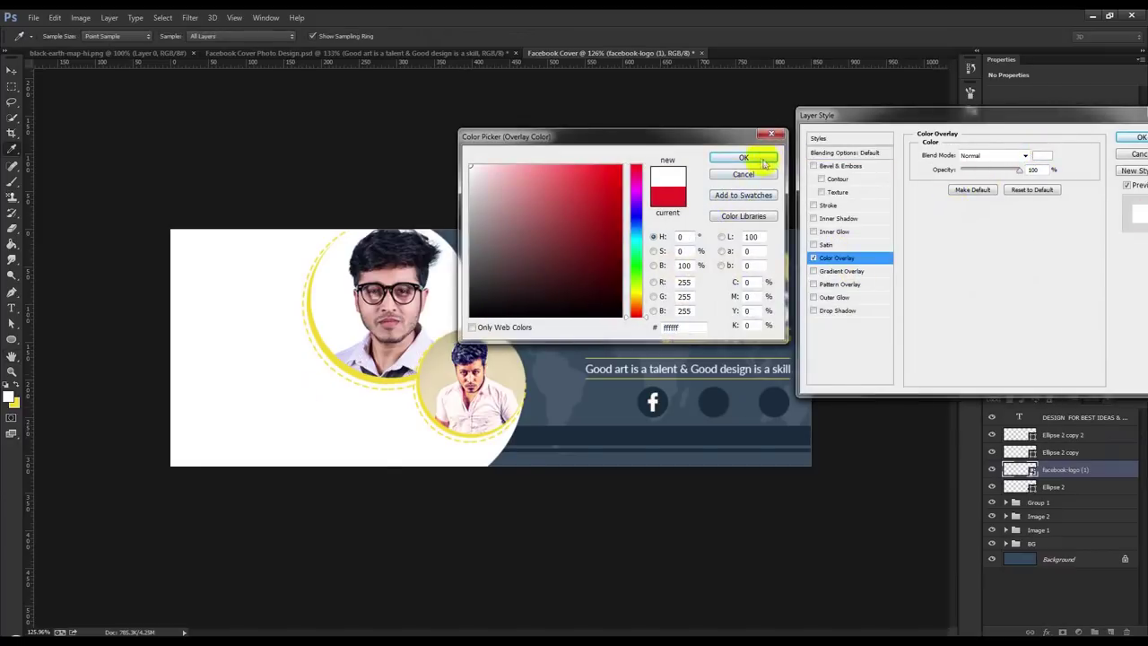
pyautogui.click(759, 157)
pyautogui.click(1138, 136)
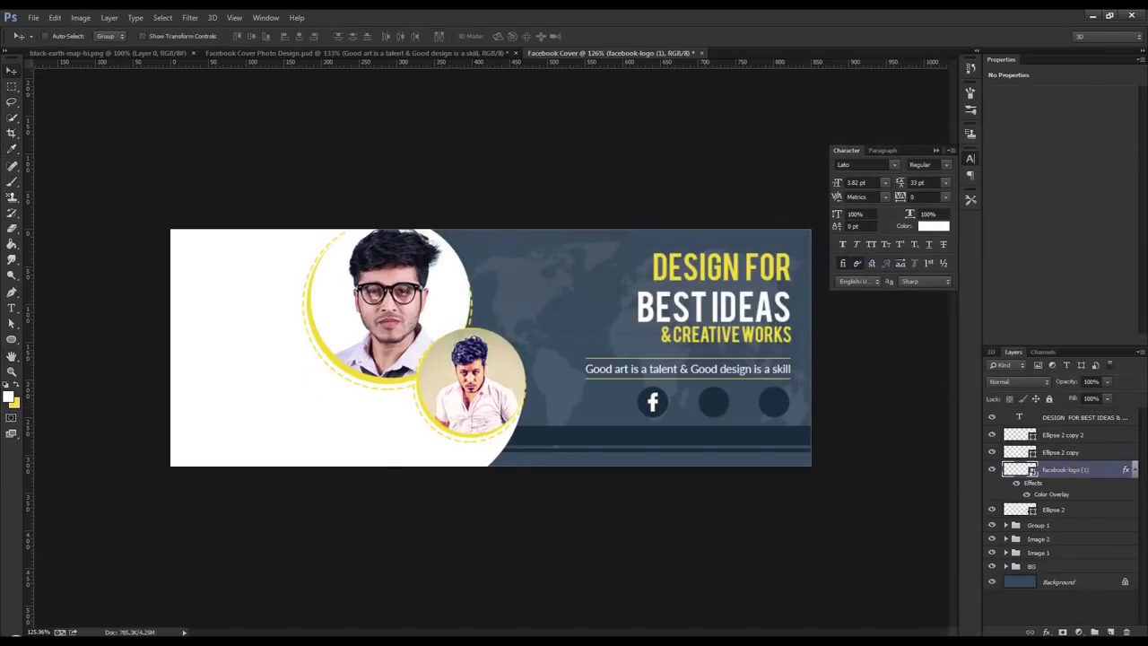
# Place the Twitter logo, scale it down, and set it in front of the middle circle
pyautogui.moveTo(796, 397); pyautogui.dragTo(797, 397)
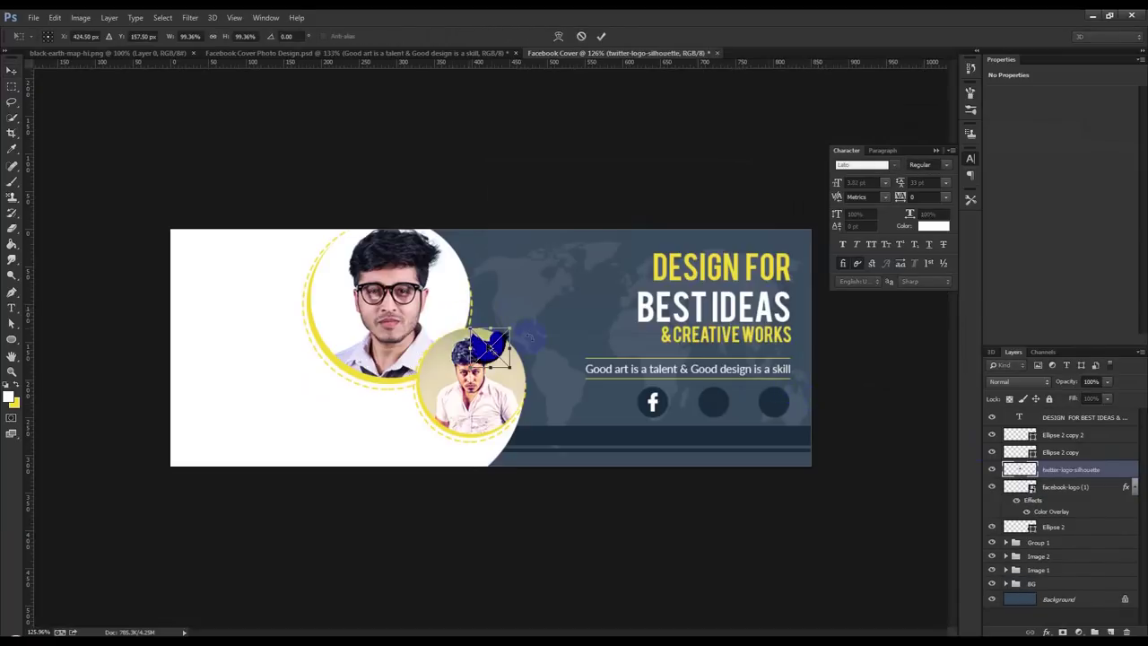
pyautogui.moveTo(496, 333); pyautogui.dragTo(494, 334)
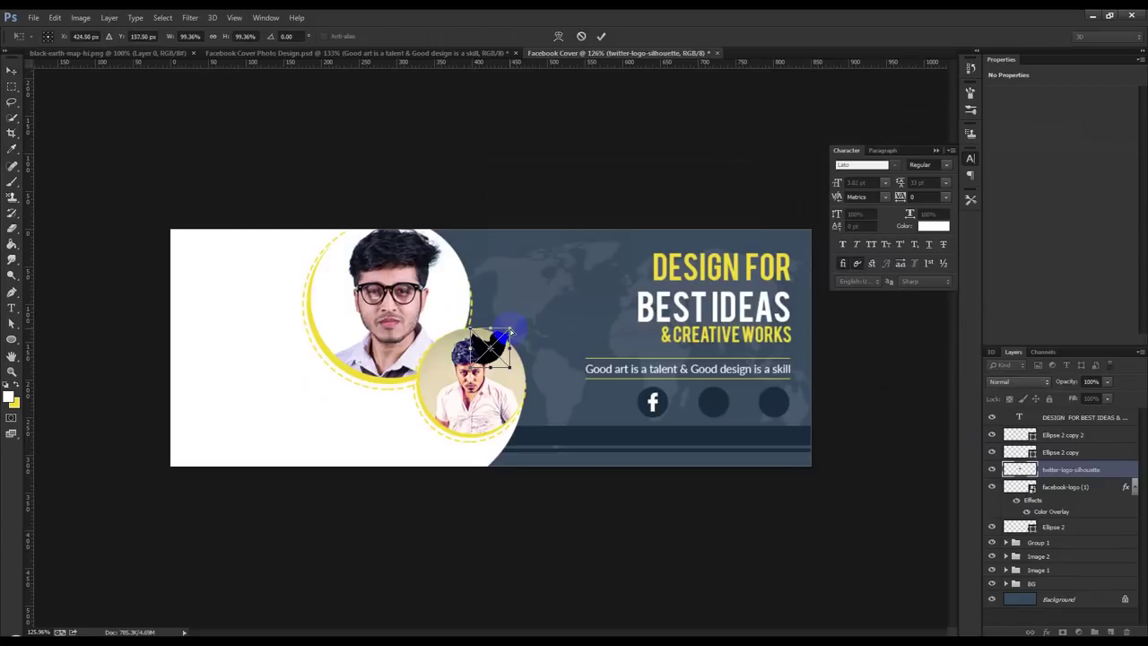
pyautogui.moveTo(510, 329); pyautogui.dragTo(503, 337)
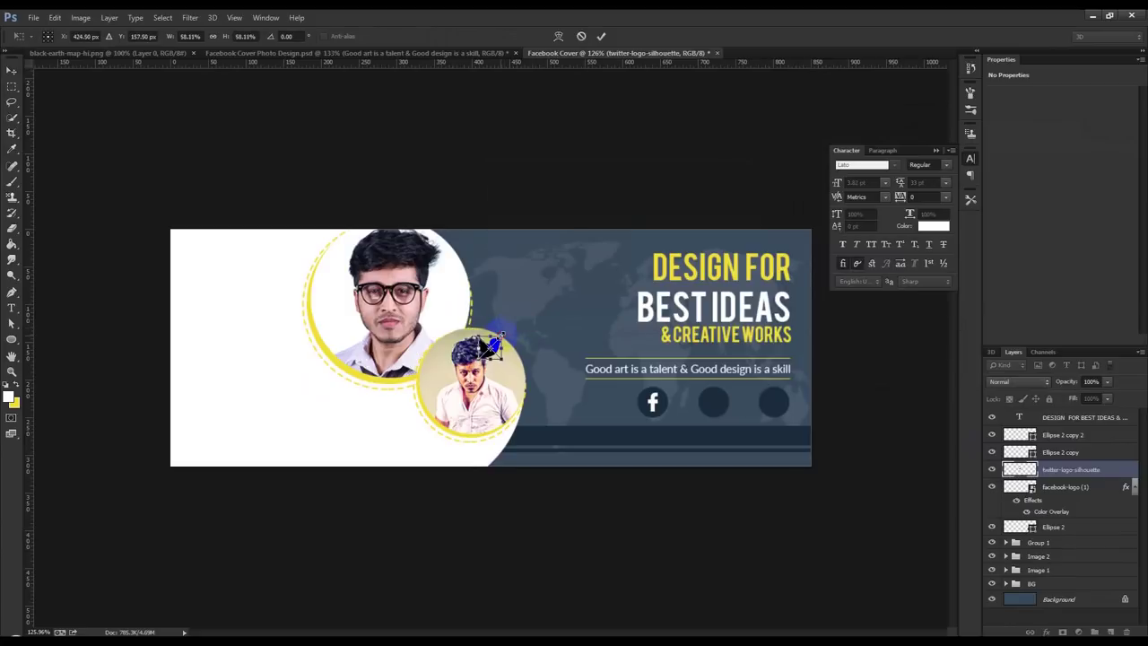
pyautogui.press('Return')
pyautogui.moveTo(502, 345); pyautogui.dragTo(776, 399)
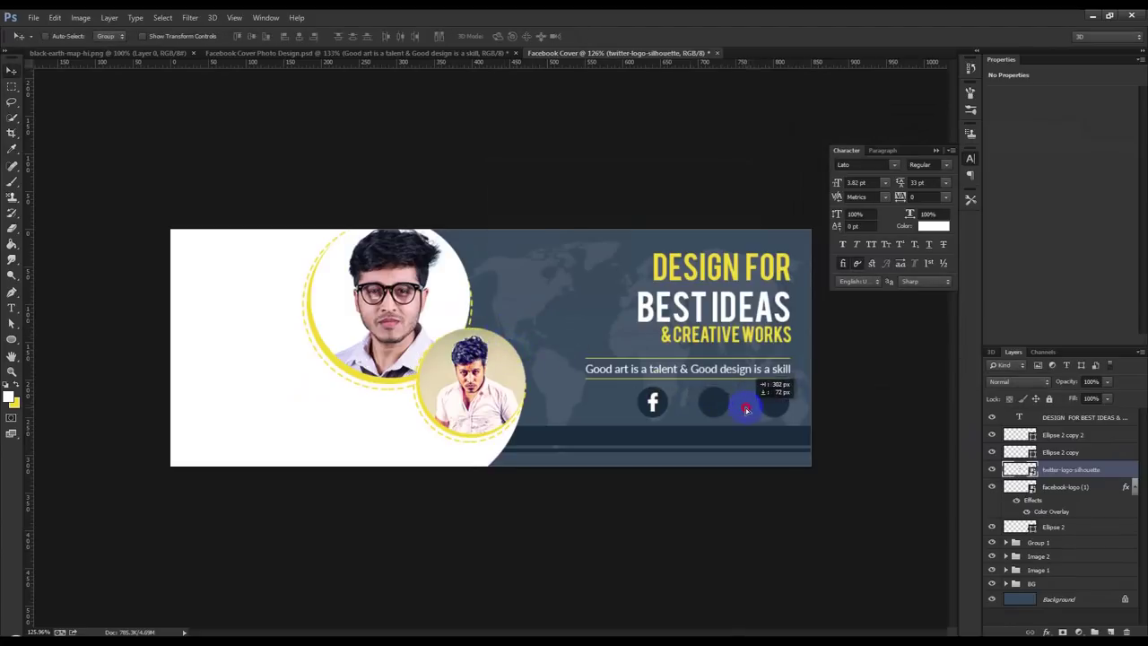
pyautogui.moveTo(1064, 470); pyautogui.dragTo(1063, 444)
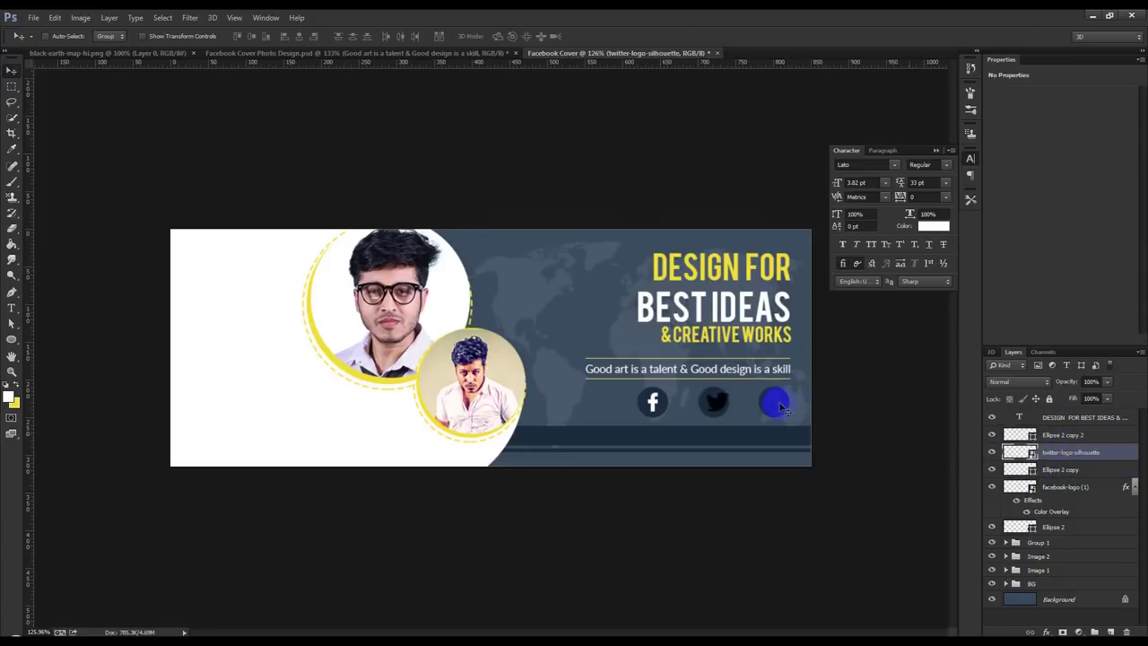
pyautogui.hotkey('ctrl', 't')
pyautogui.moveTo(777, 408); pyautogui.dragTo(718, 401)
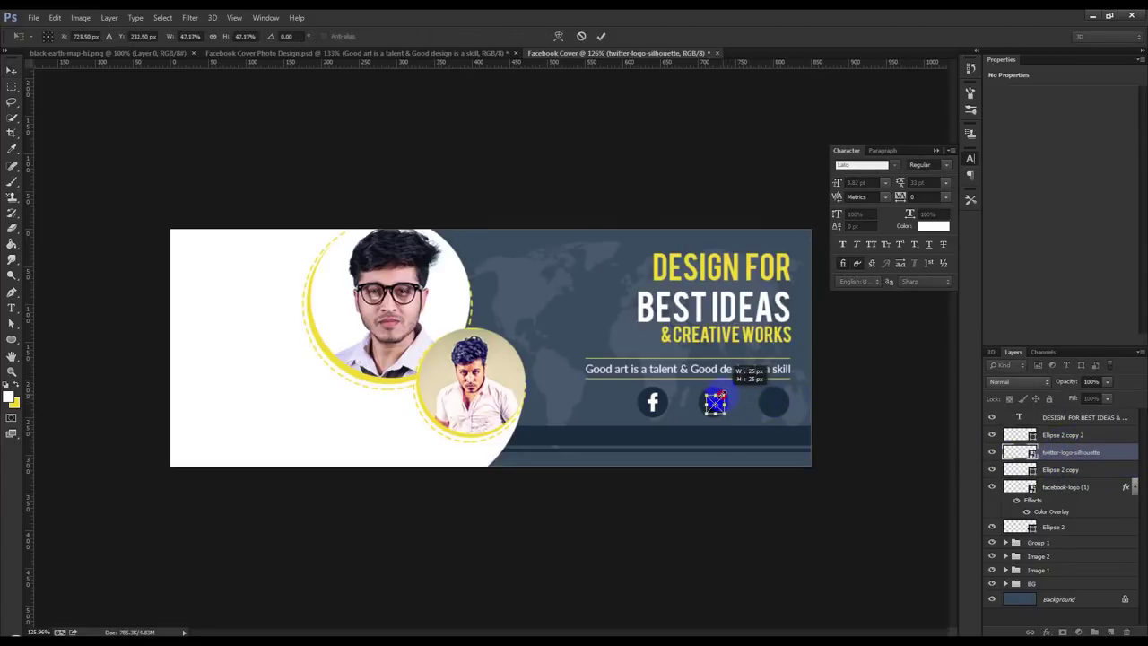
pyautogui.press('Return')
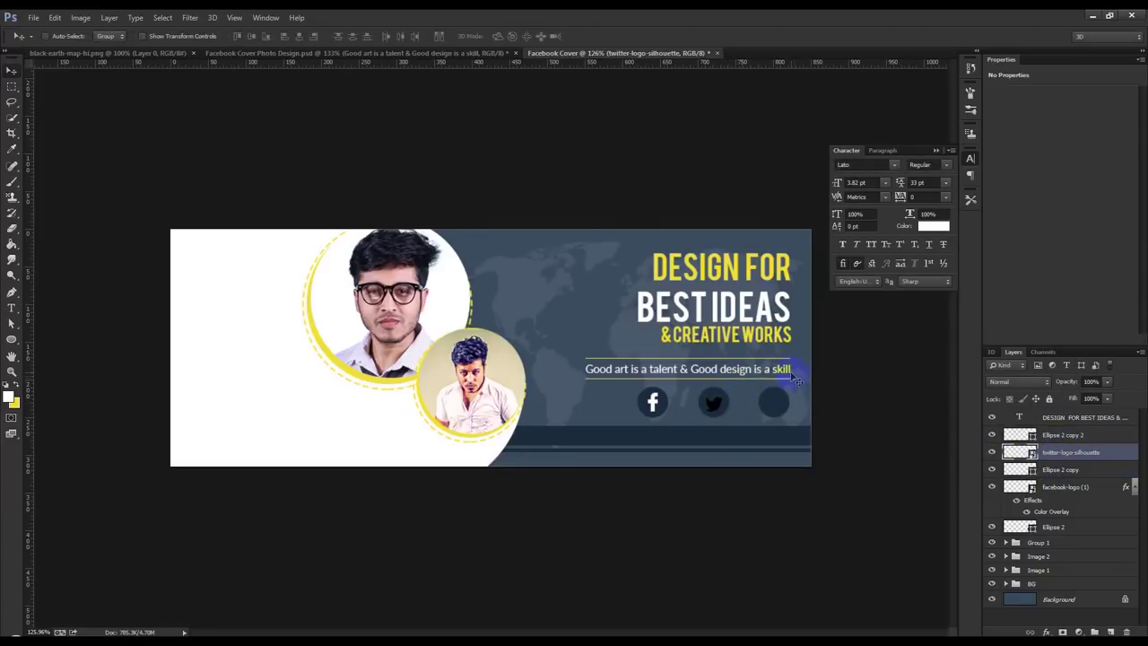
# Copy the Facebook logo's white overlay style and paste it onto the Twitter logo
pyautogui.click(1128, 488)
pyautogui.rightClick(1128, 488)
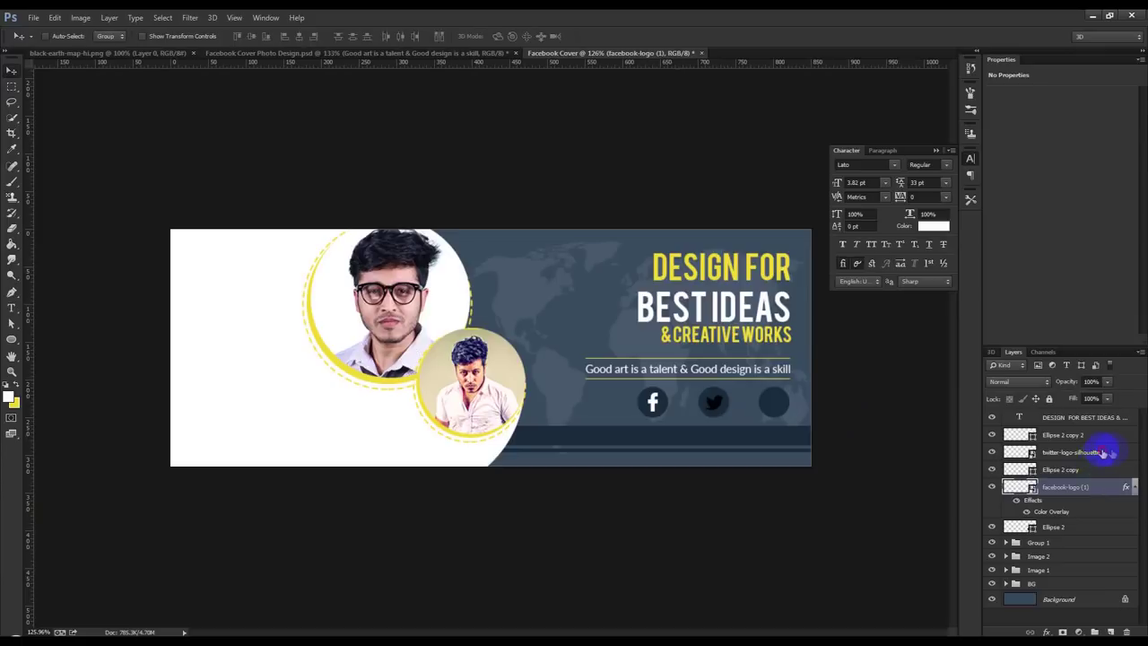
pyautogui.rightClick(1087, 457)
pyautogui.click(996, 401)
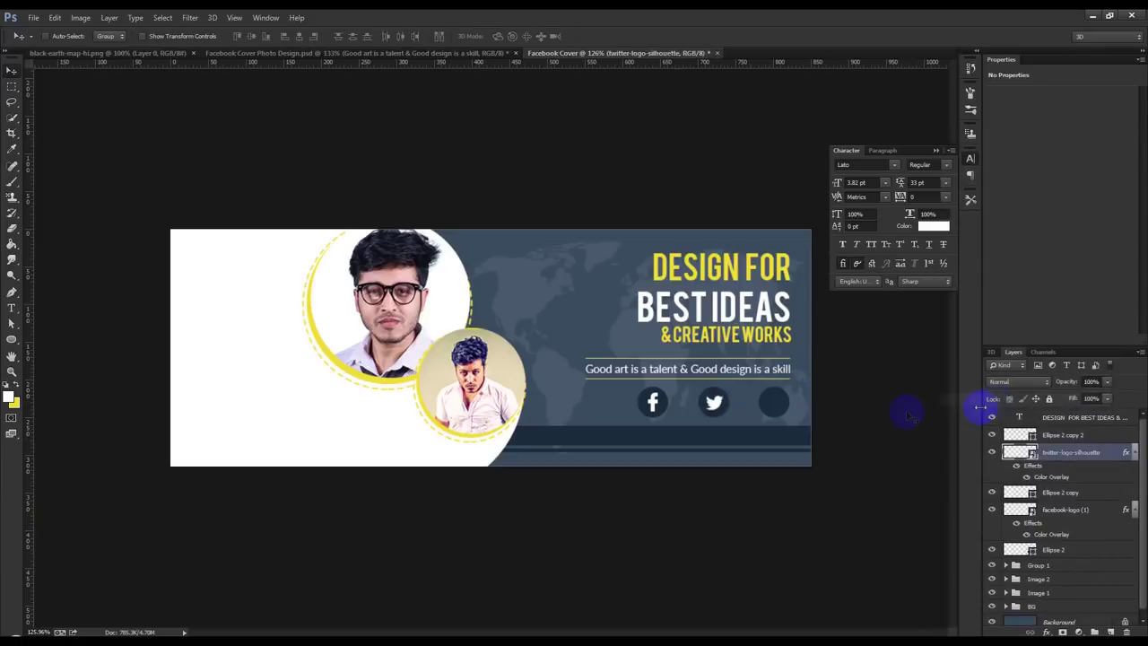
pyautogui.click(1133, 454)
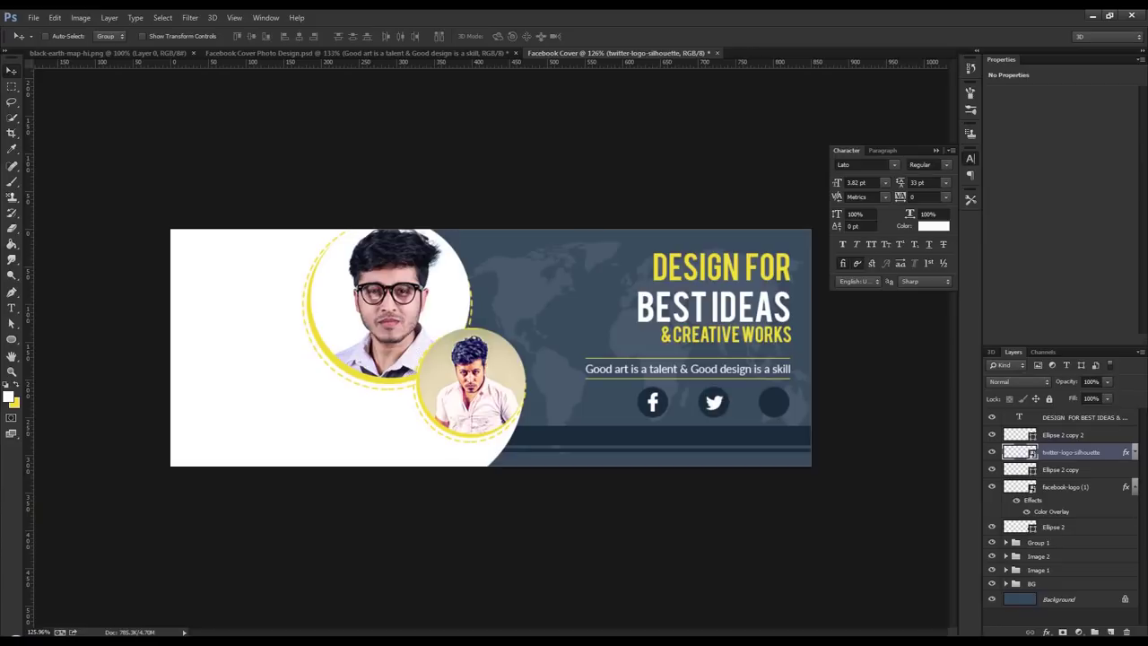
pyautogui.moveTo(855, 377); pyautogui.dragTo(769, 397)
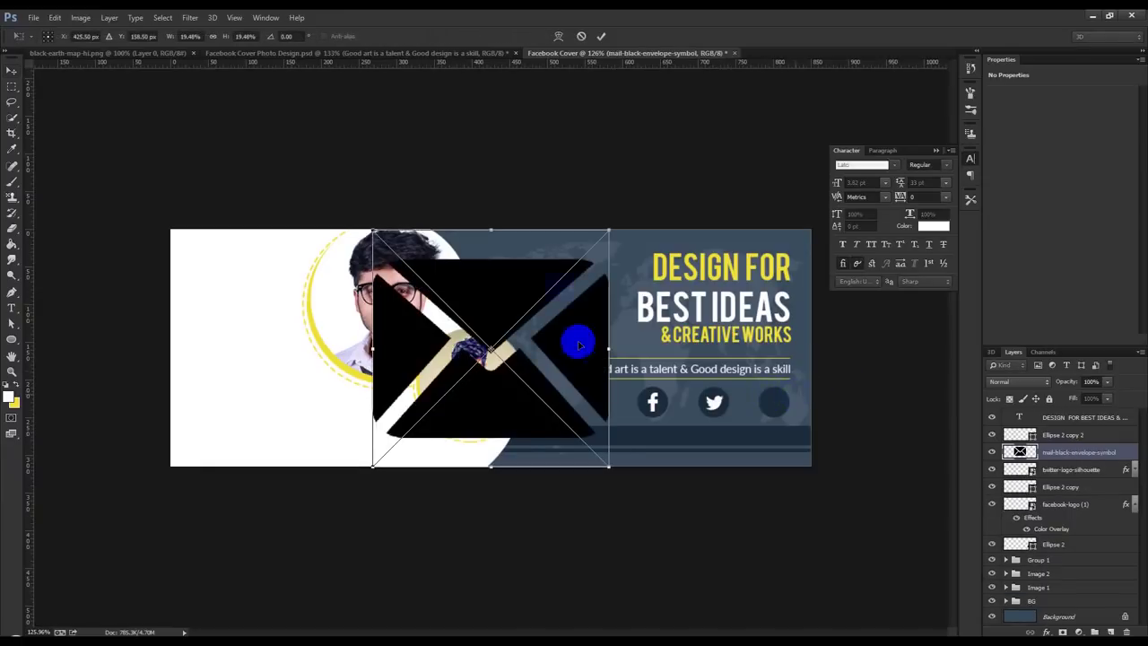
# Shrink the envelope onto the third circle and paste the white overlay style onto it
pyautogui.moveTo(619, 226); pyautogui.dragTo(515, 348)
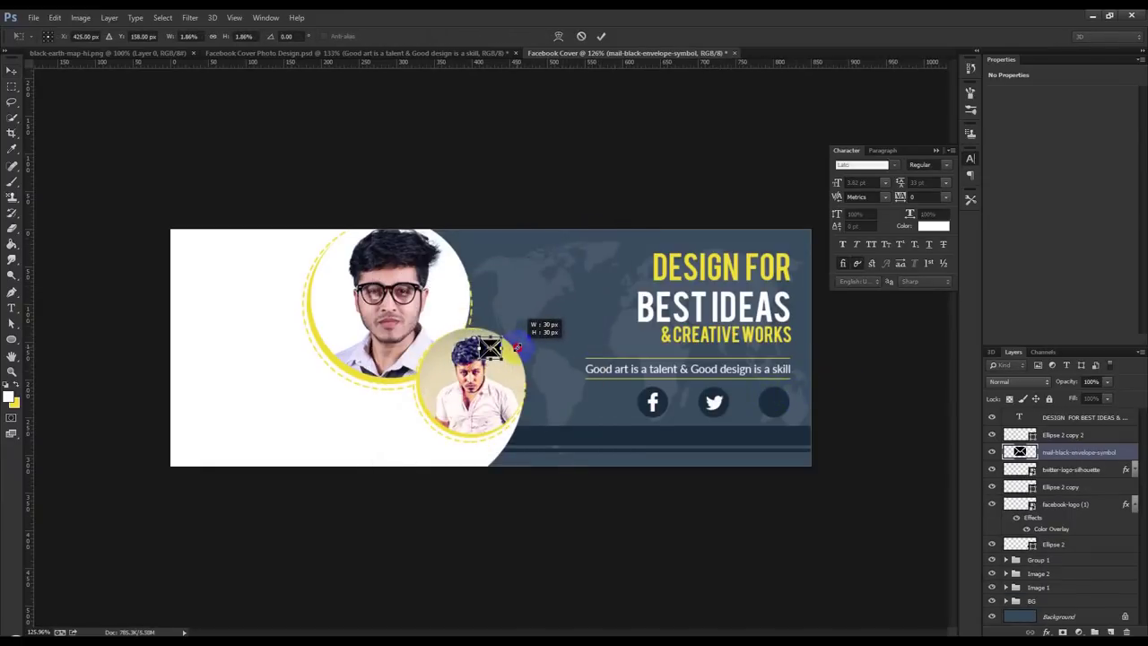
pyautogui.press('Return')
pyautogui.moveTo(492, 348); pyautogui.dragTo(773, 401)
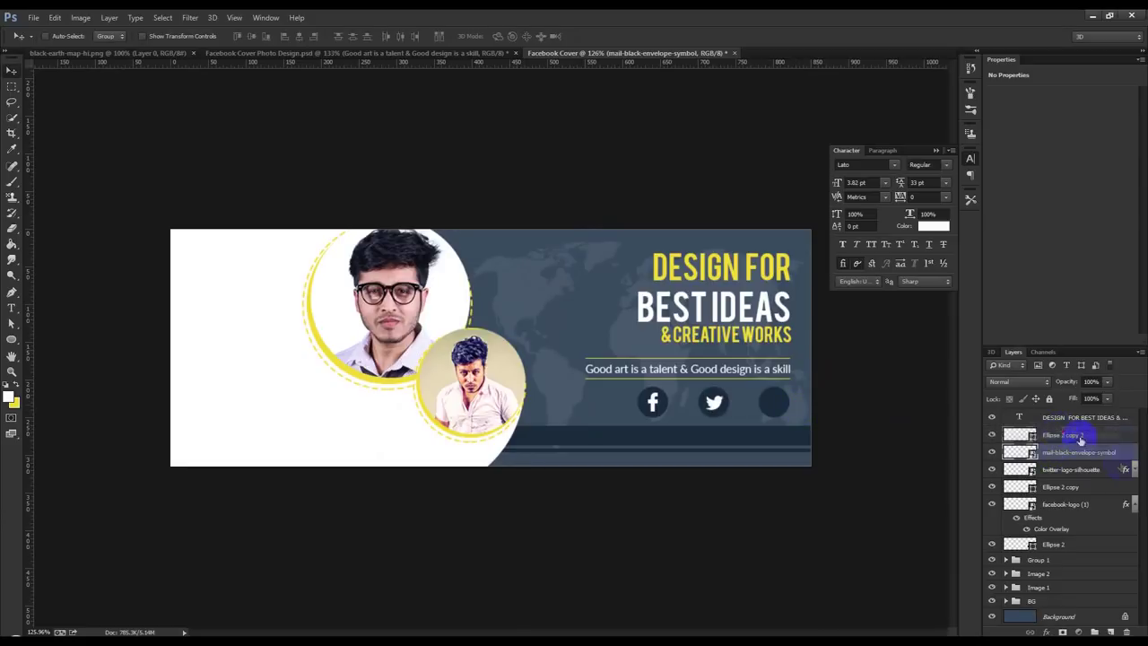
pyautogui.moveTo(1059, 446); pyautogui.dragTo(1081, 434)
pyautogui.rightClick(1115, 437)
pyautogui.click(988, 399)
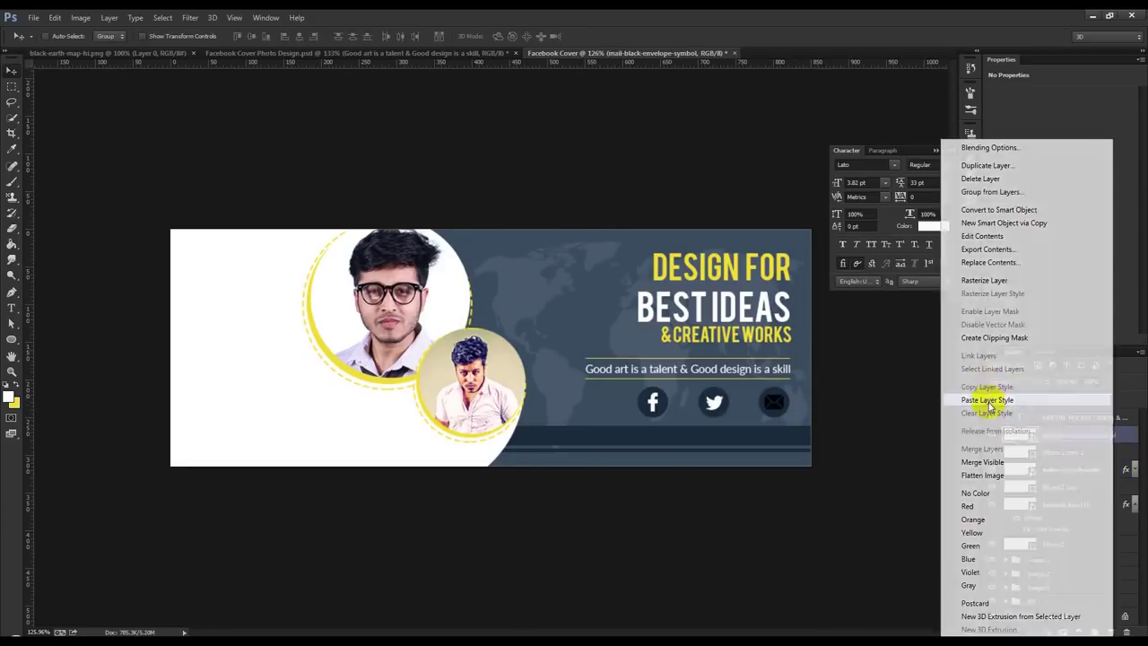
# Group the envelope, Twitter and Facebook icons with their circles into a group named ICON
pyautogui.scroll(-2, 857, 419)
pyautogui.scroll(-1, 856, 419)
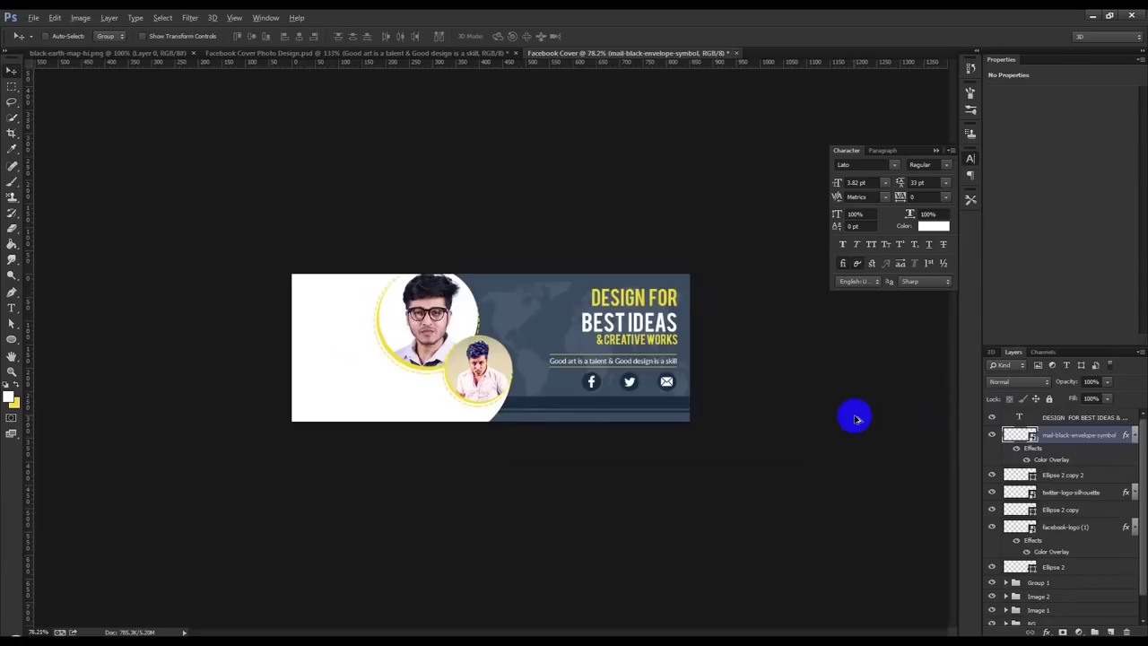
pyautogui.keyDown('shift'); pyautogui.click(1077, 565); pyautogui.keyUp('shift')
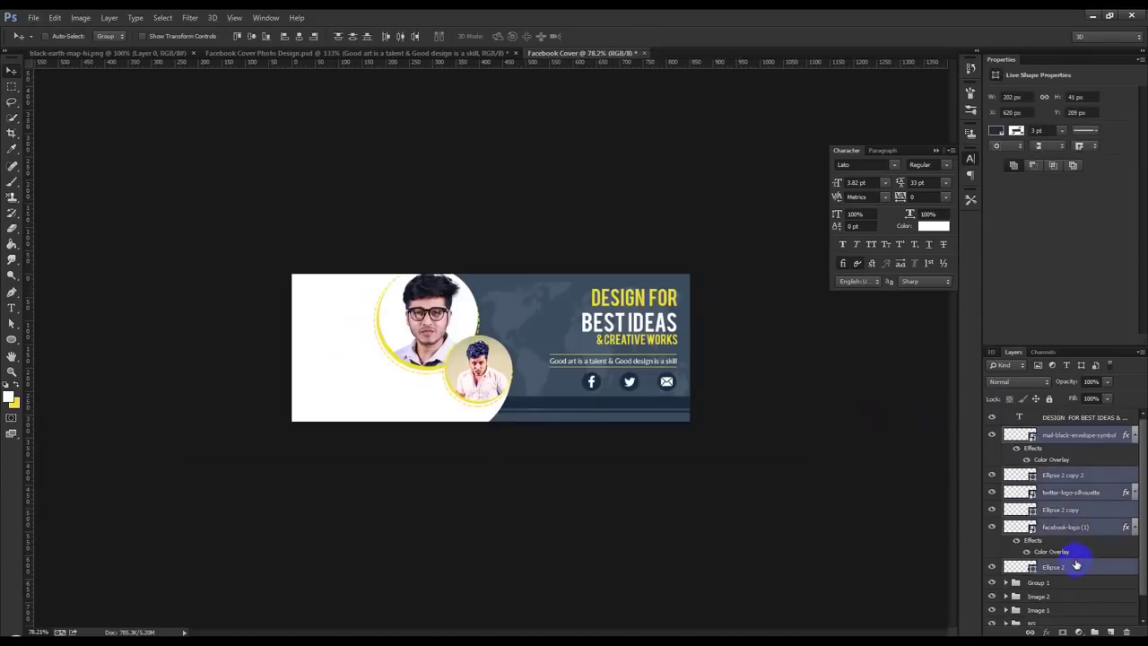
pyautogui.hotkey('ctrl', 'g')
pyautogui.doubleClick(1038, 435)
pyautogui.write('ICON')
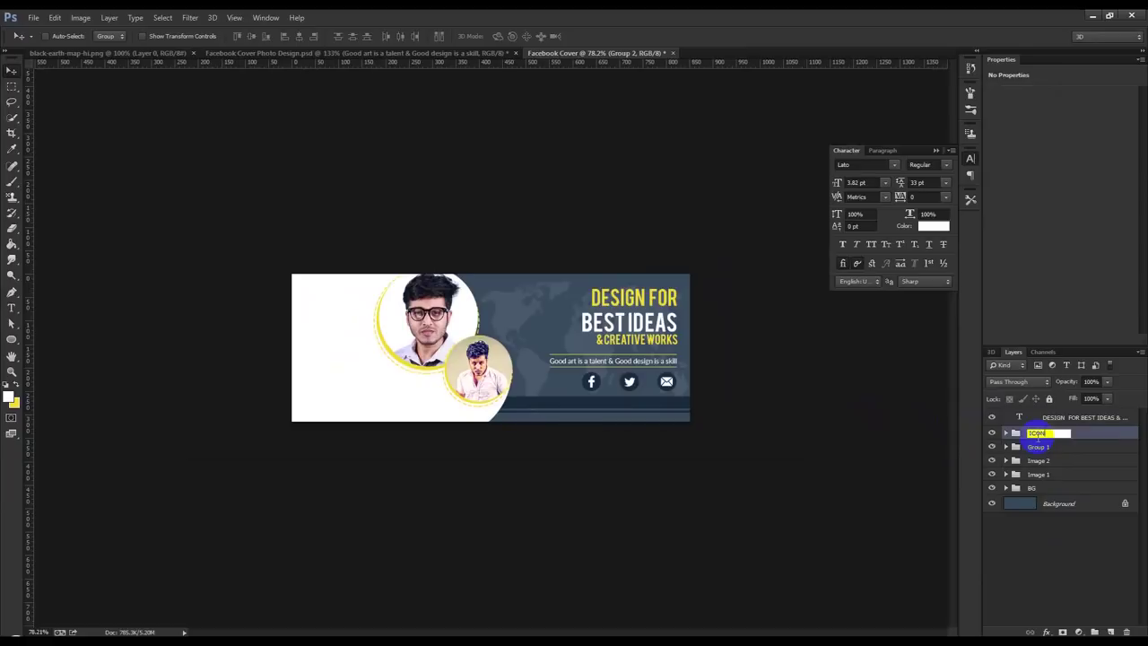
pyautogui.press('Return')
pyautogui.scroll(2, 694, 420)
pyautogui.scroll(1, 709, 421)
pyautogui.click(384, 53)
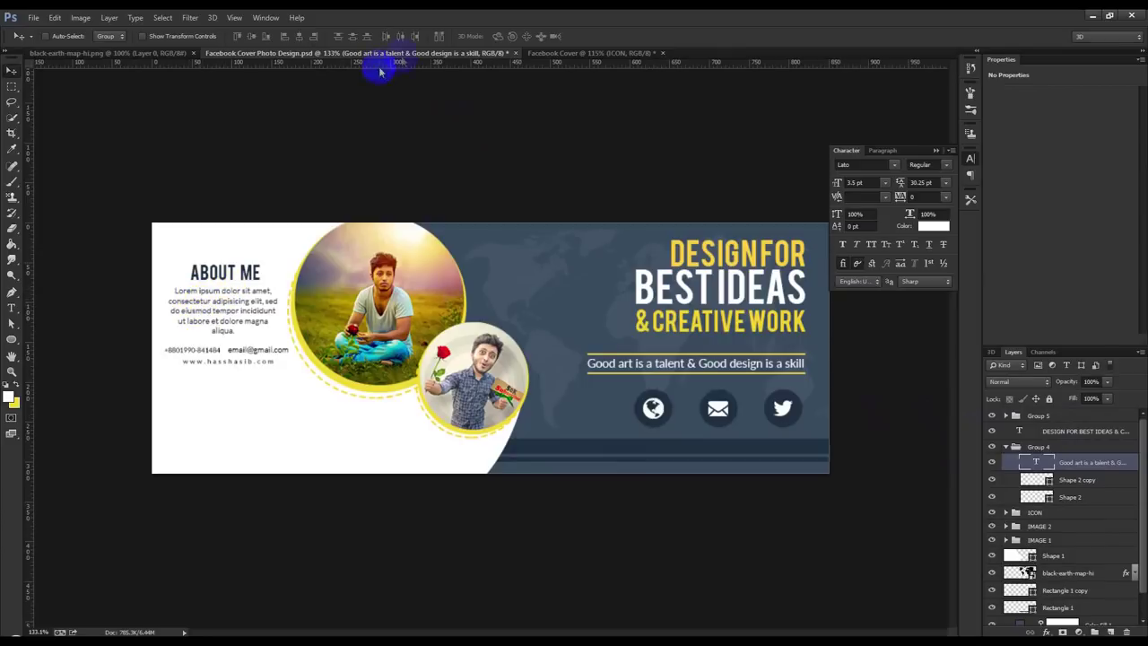
pyautogui.click(587, 53)
pyautogui.click(12, 308)
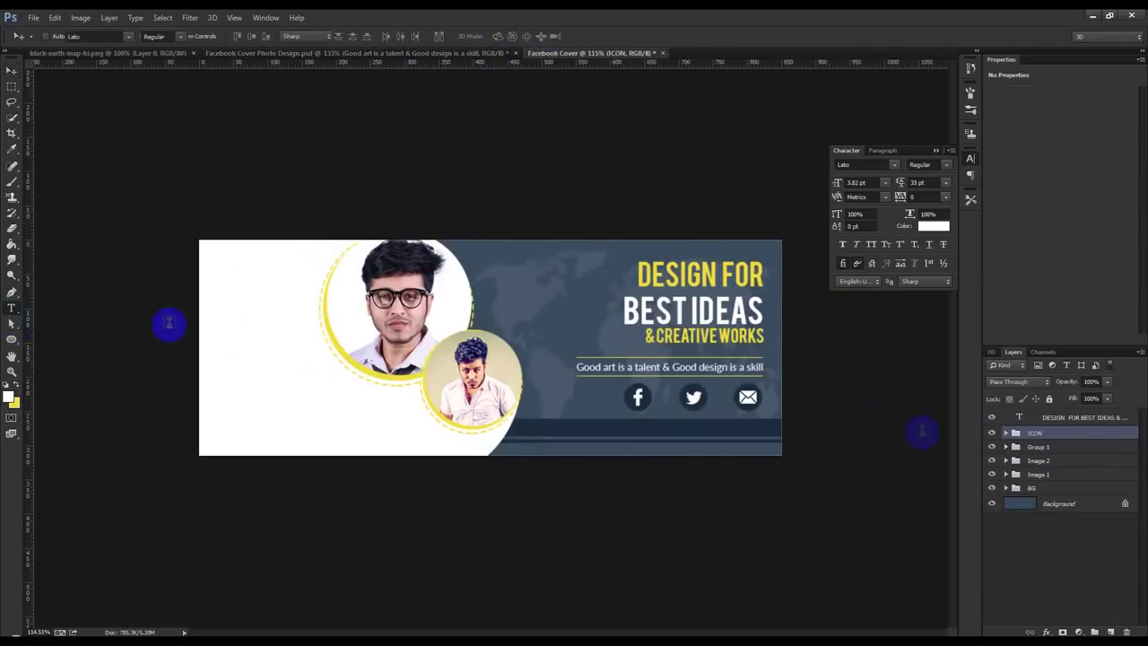
# Reset colours to default and type an ABOUT ME heading at the banner's left
pyautogui.press('x')
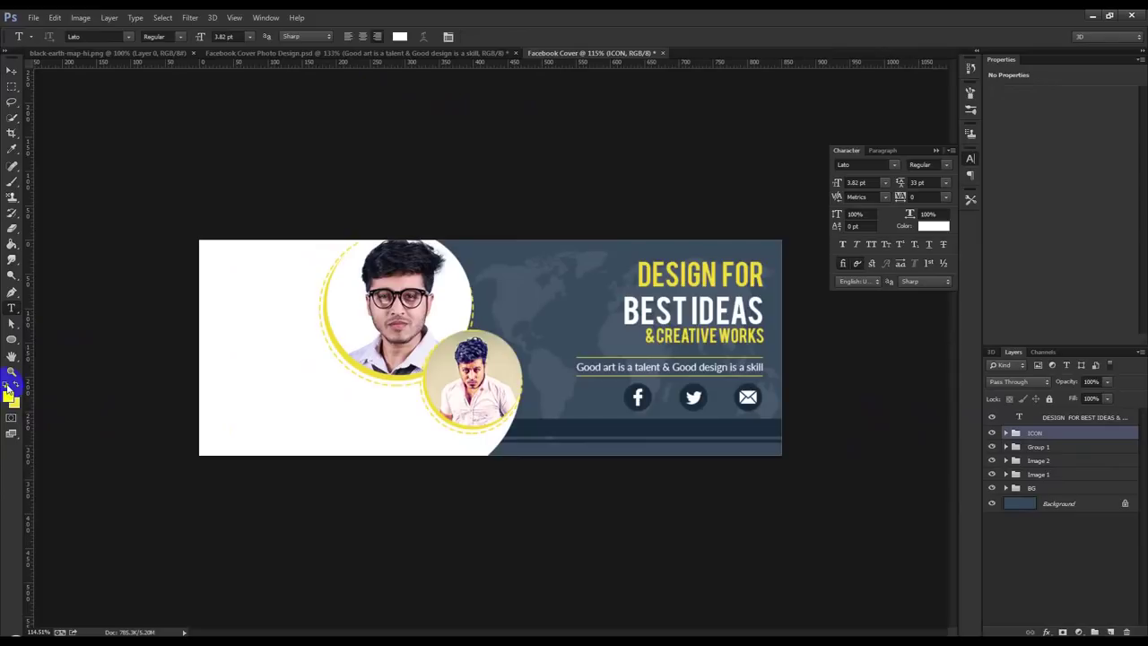
pyautogui.click(7, 386)
pyautogui.click(227, 303)
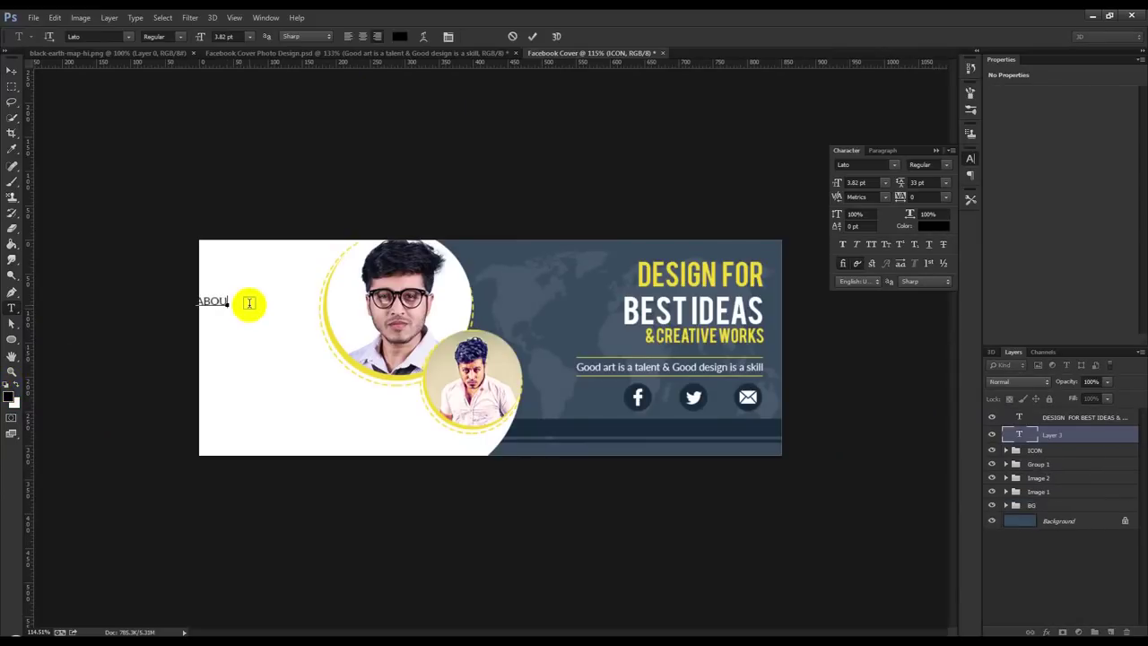
pyautogui.write('T ME')
pyautogui.hotkey('ctrl', 'a')
pyautogui.moveTo(277, 299)
pyautogui.mouseDown()
pyautogui.moveTo(333, 289)
pyautogui.moveTo(236, 287)
pyautogui.mouseUp()
pyautogui.click(349, 37)
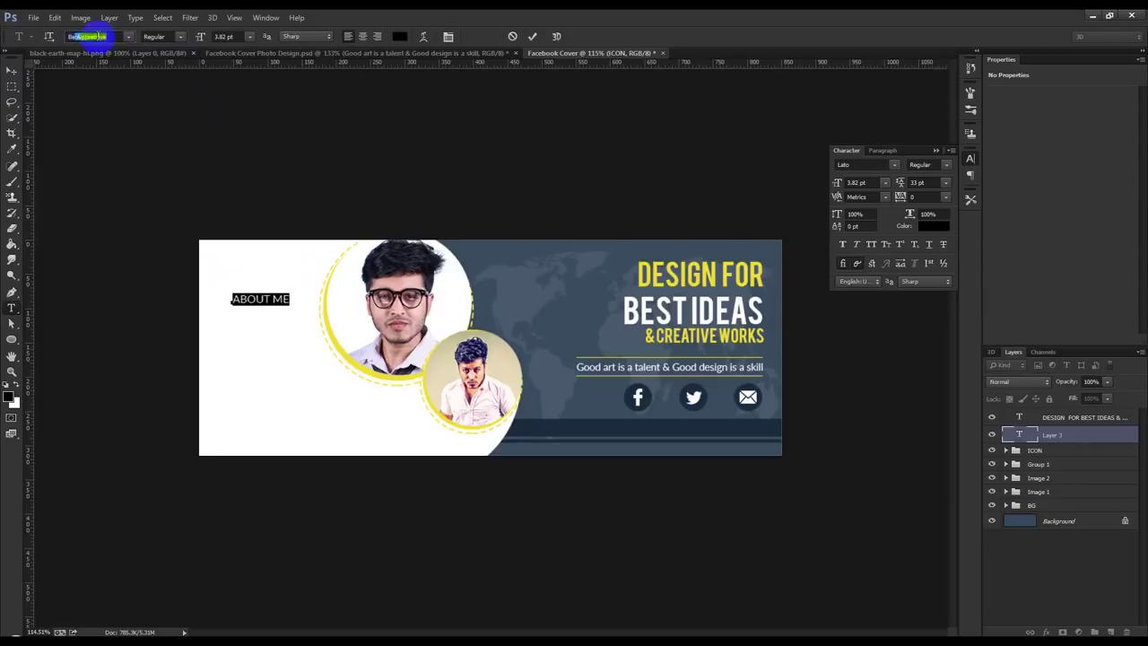
# Style ABOUT ME in Bebas at 6 pt with the banner's dark blue, and commit it
pyautogui.write('Bebas')
pyautogui.press('Return')
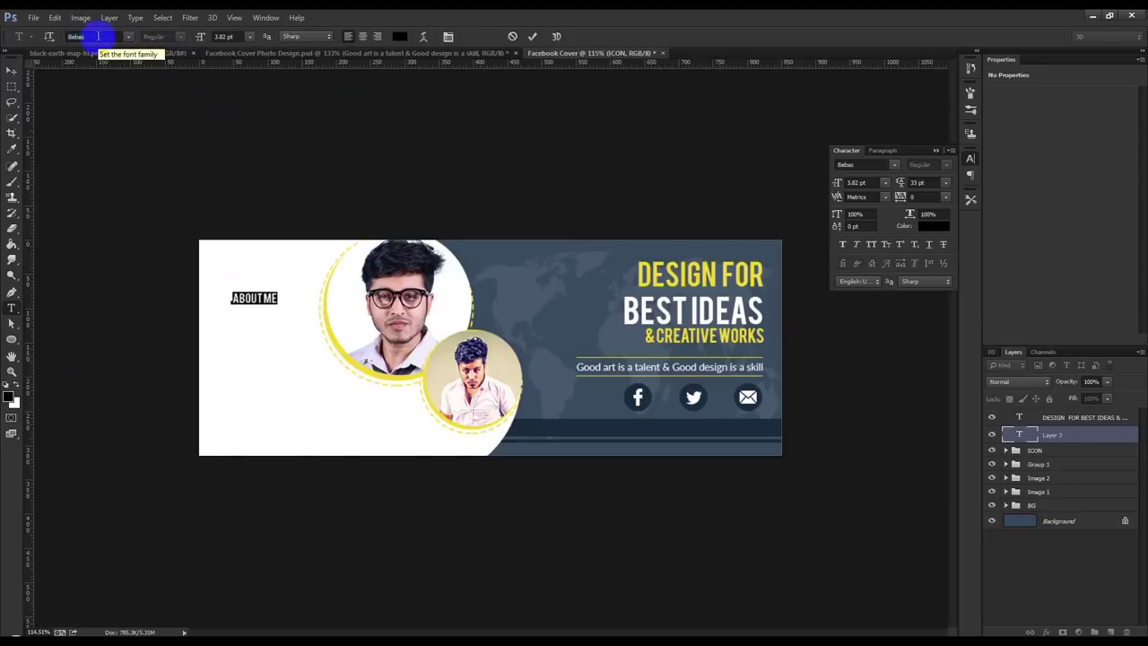
pyautogui.click(250, 36)
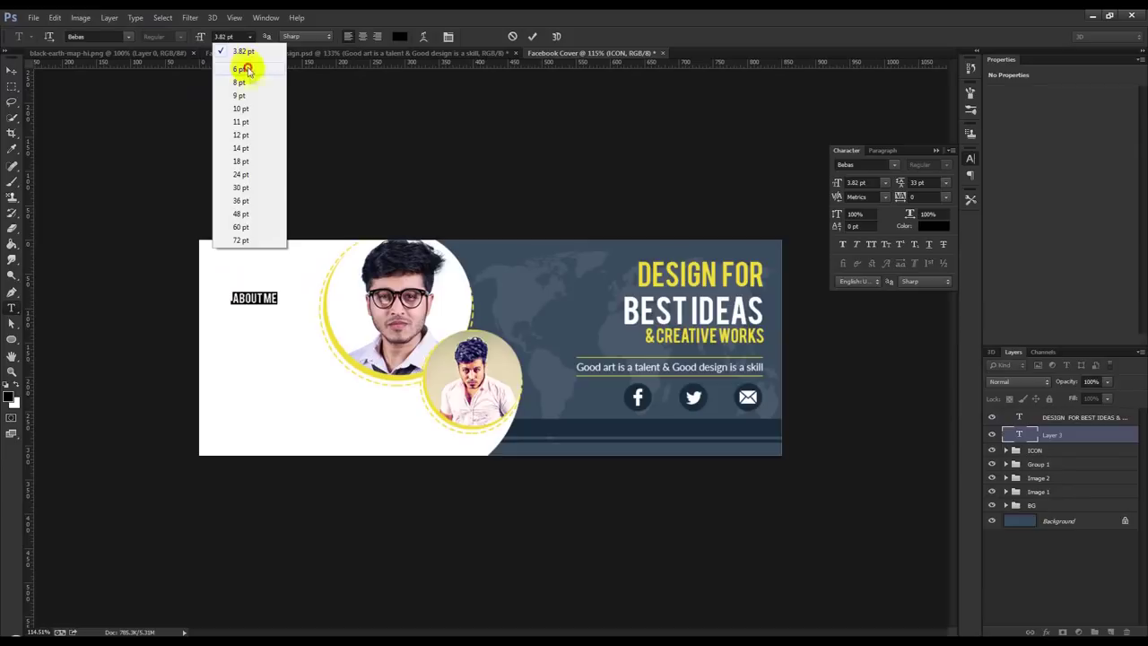
pyautogui.click(241, 69)
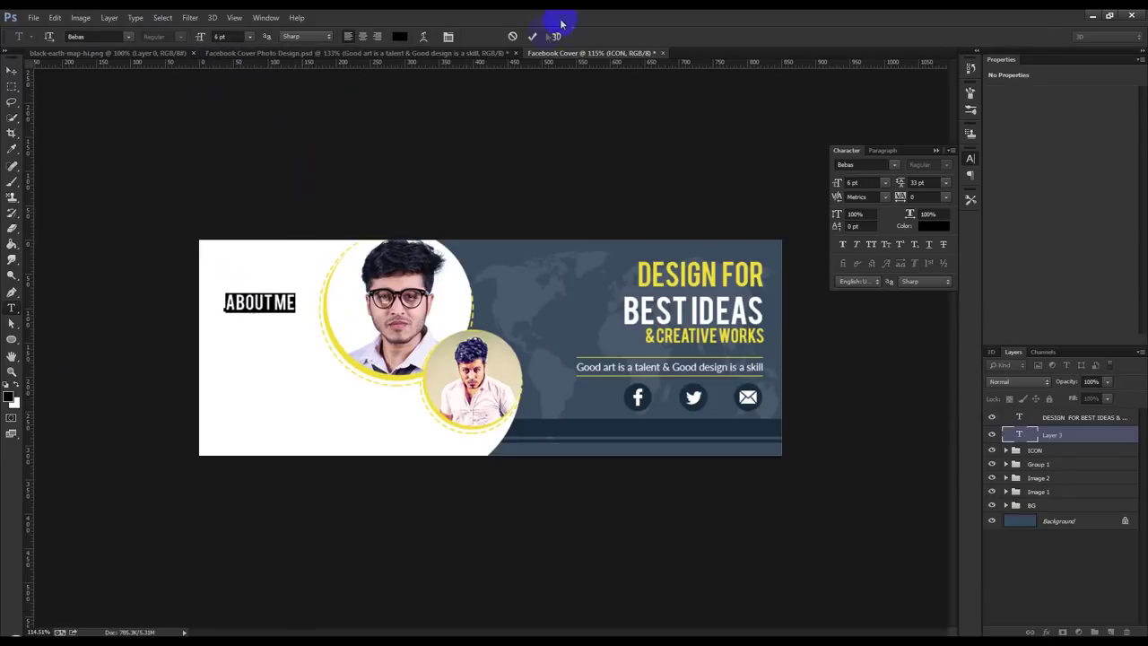
pyautogui.click(399, 35)
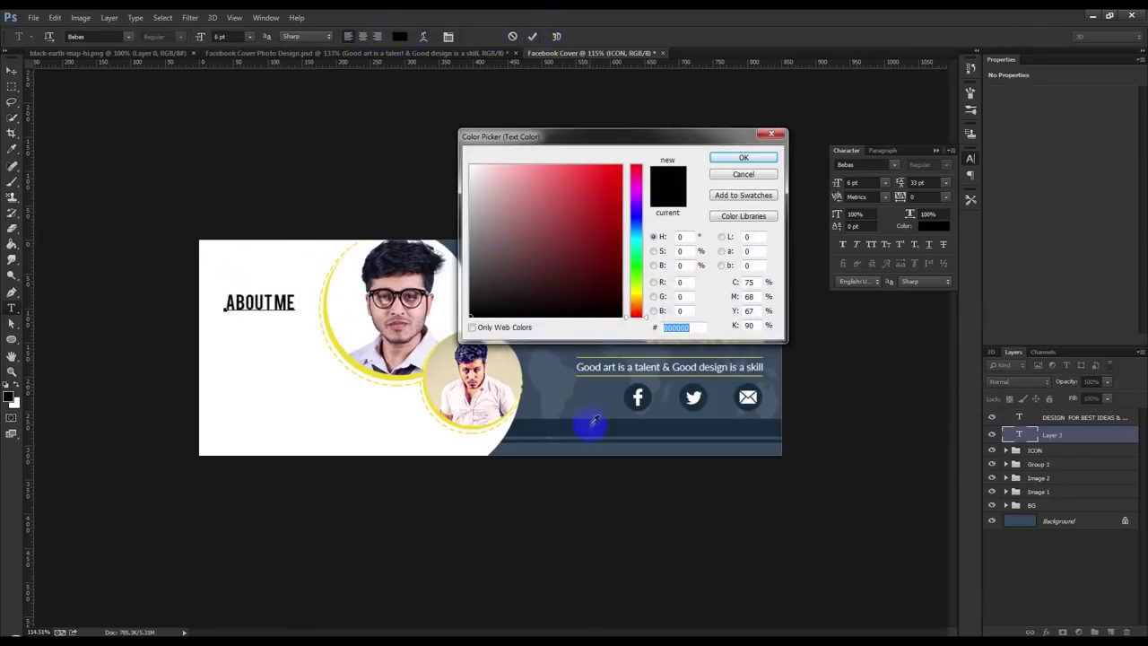
pyautogui.click(638, 361)
pyautogui.click(747, 162)
pyautogui.click(533, 36)
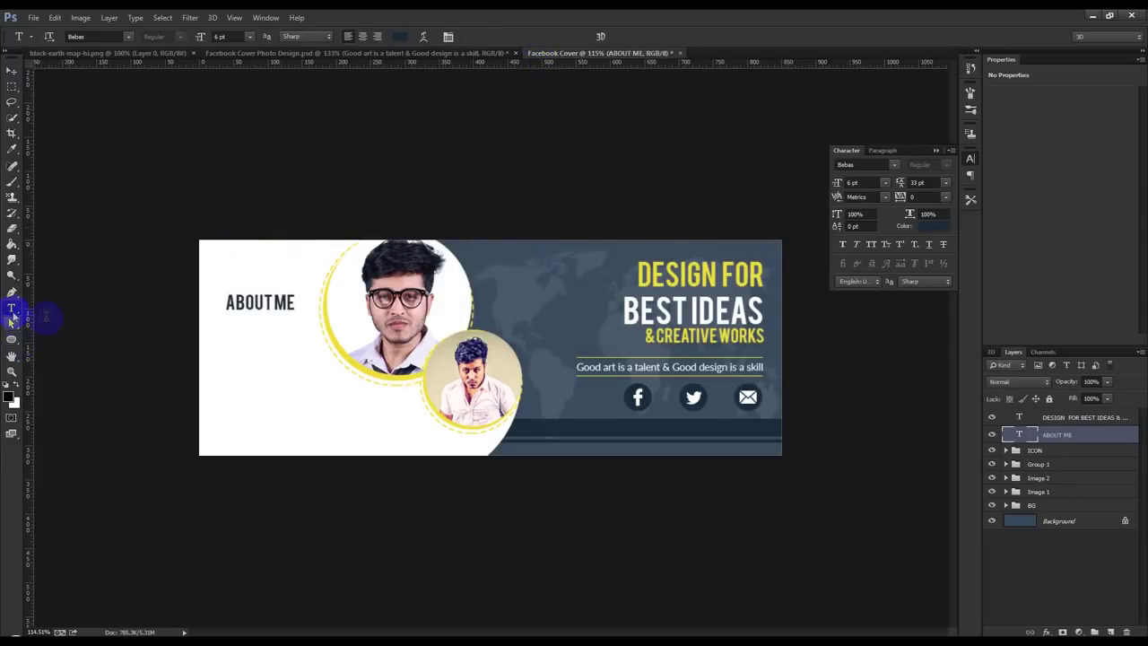
# Draw an empty paragraph text box below ABOUT ME set to 3 pt
pyautogui.moveTo(211, 323); pyautogui.dragTo(314, 377)
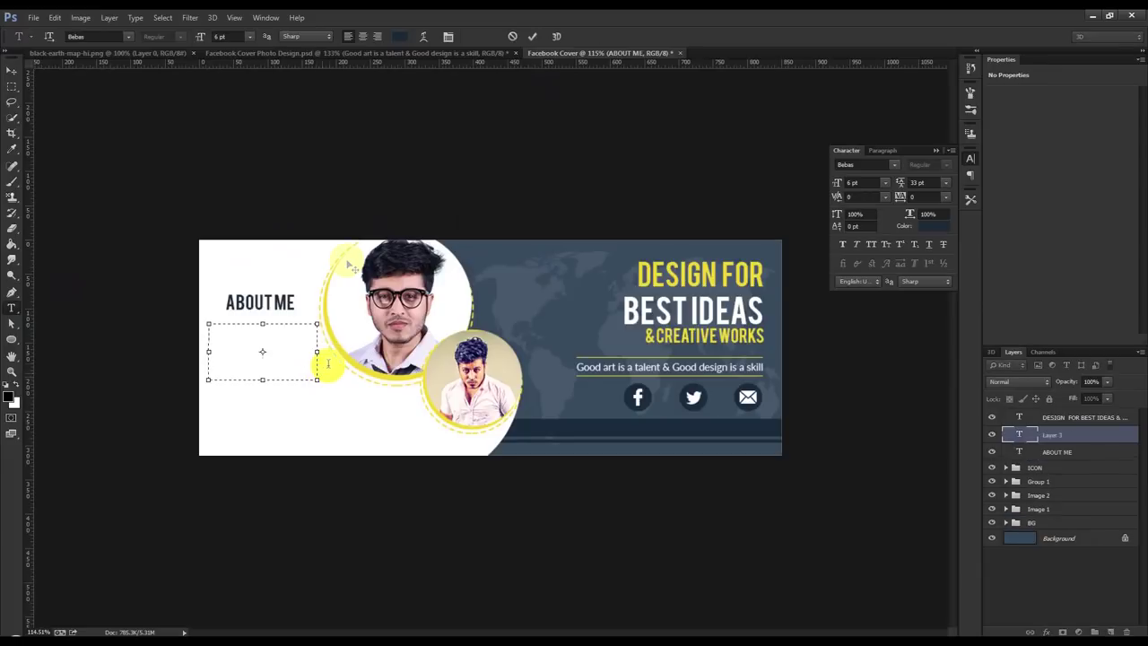
pyautogui.click(249, 36)
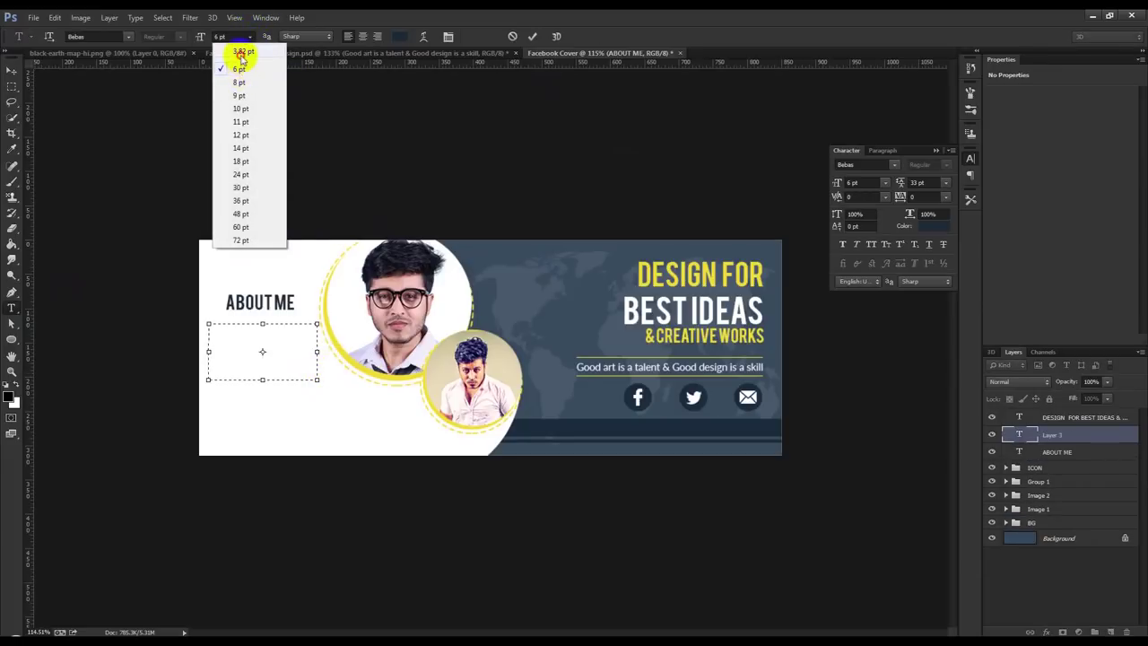
pyautogui.click(242, 53)
pyautogui.click(228, 36)
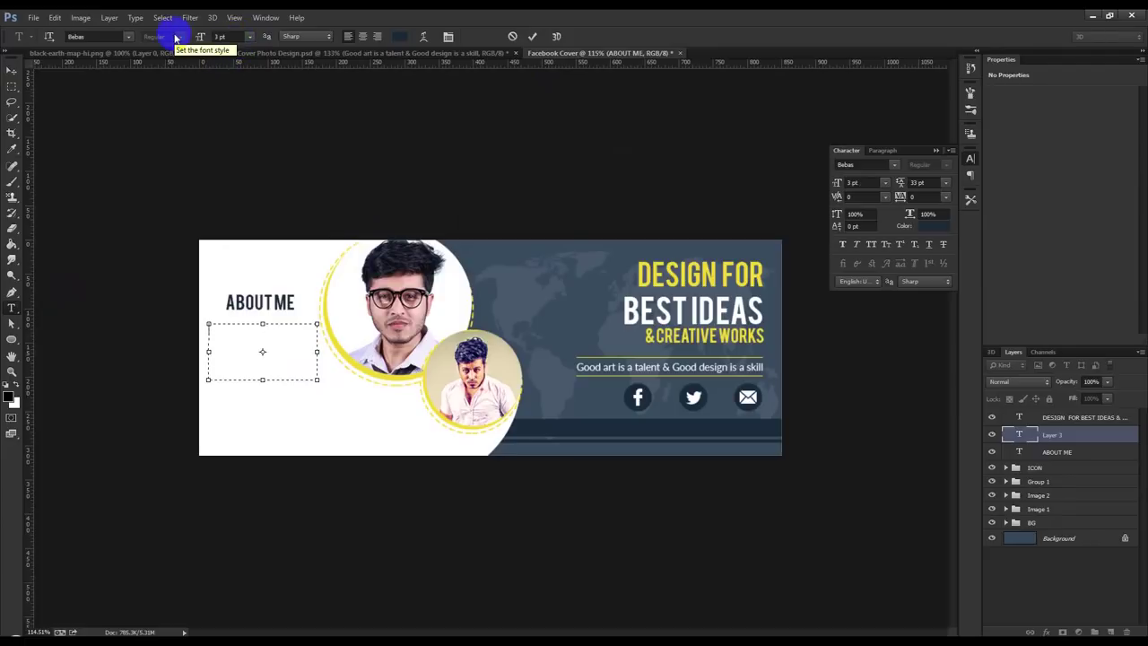
pyautogui.click(106, 18)
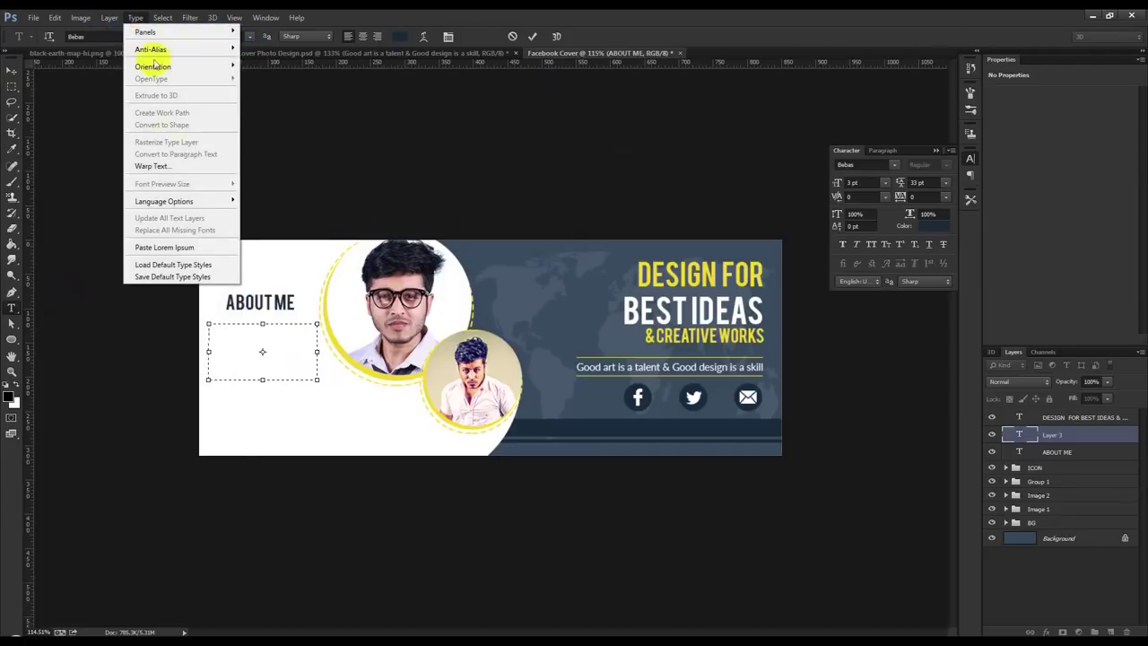
# Fill the ABOUT ME box with lorem ipsum in centred 2 pt Lato with auto leading
pyautogui.click(178, 248)
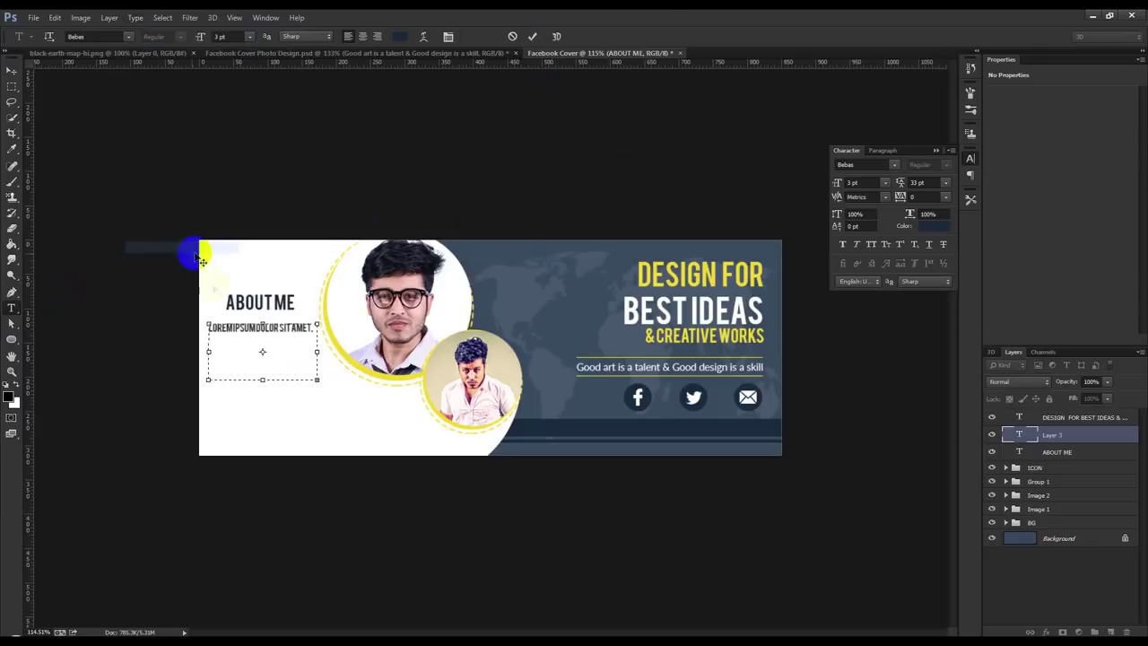
pyautogui.click(945, 182)
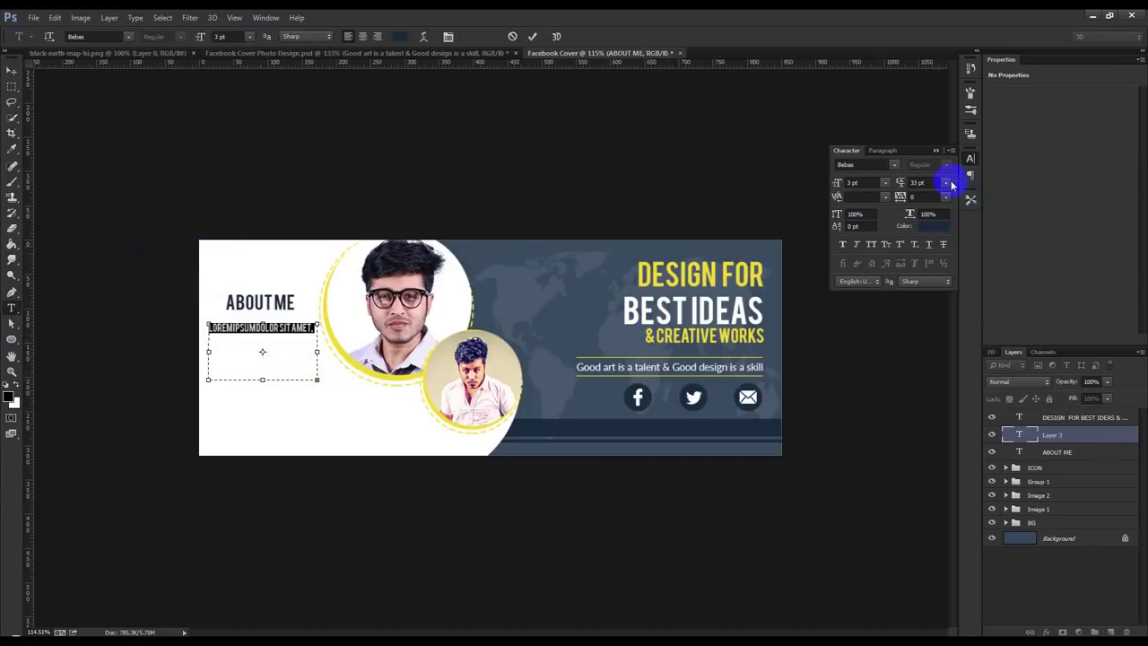
pyautogui.click(939, 192)
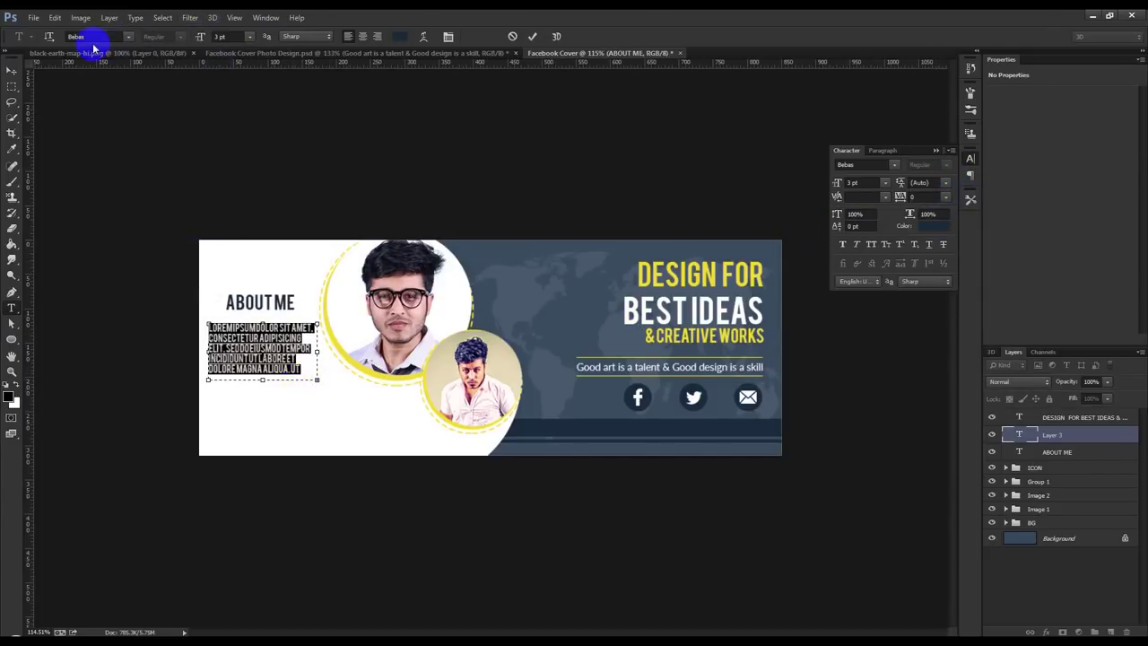
pyautogui.write('Lato')
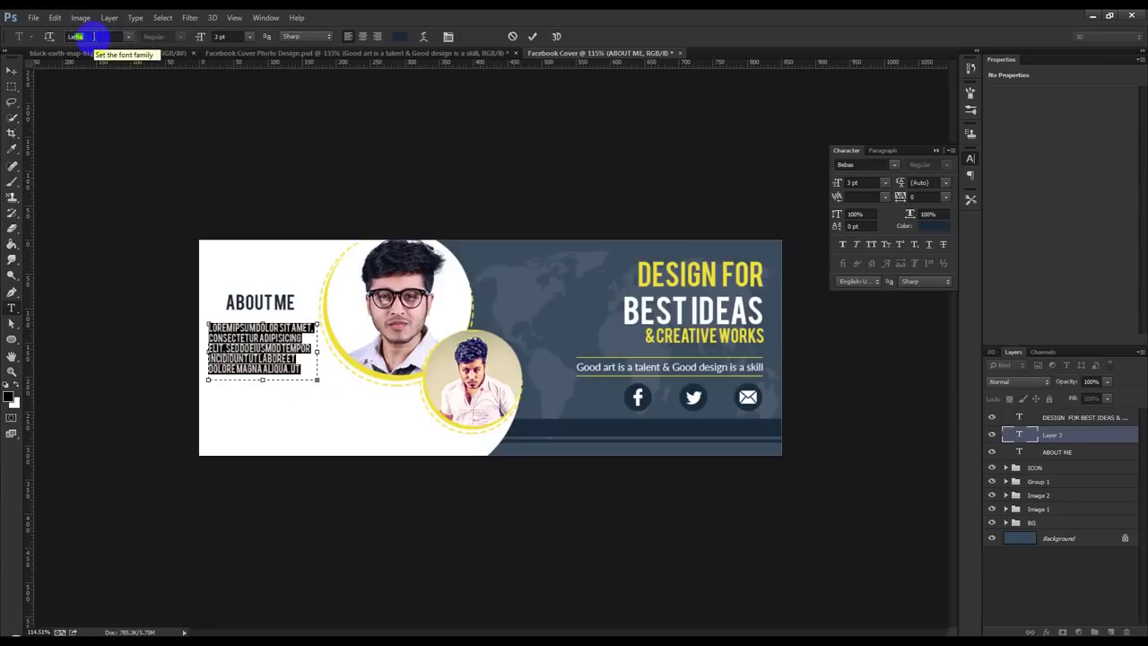
pyautogui.press('Return')
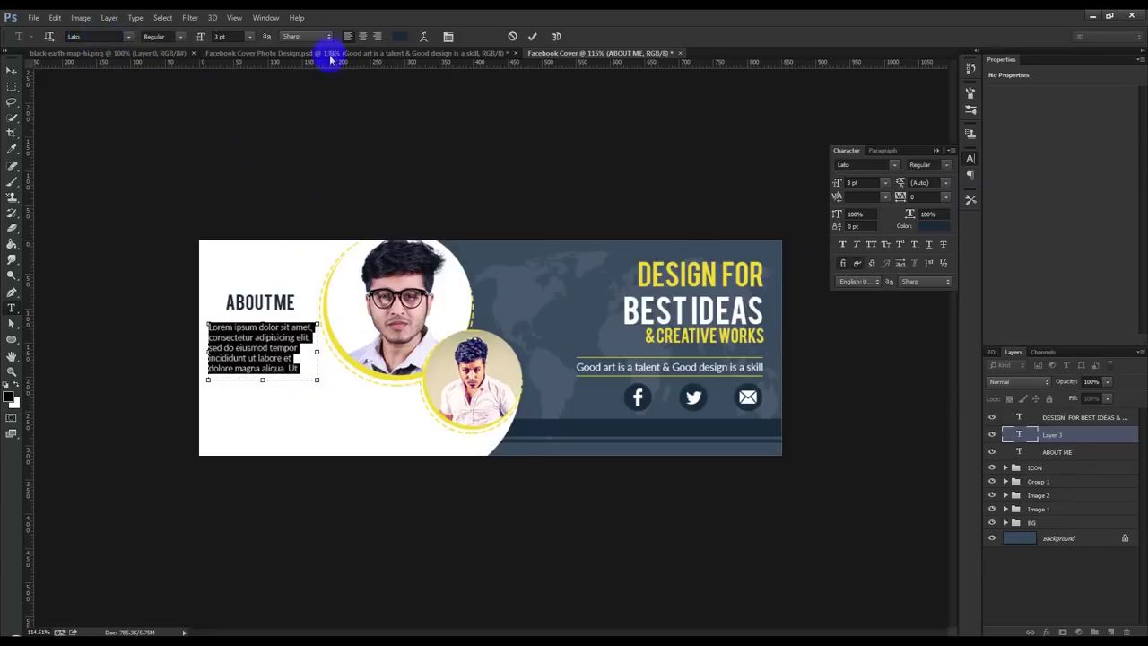
pyautogui.click(363, 37)
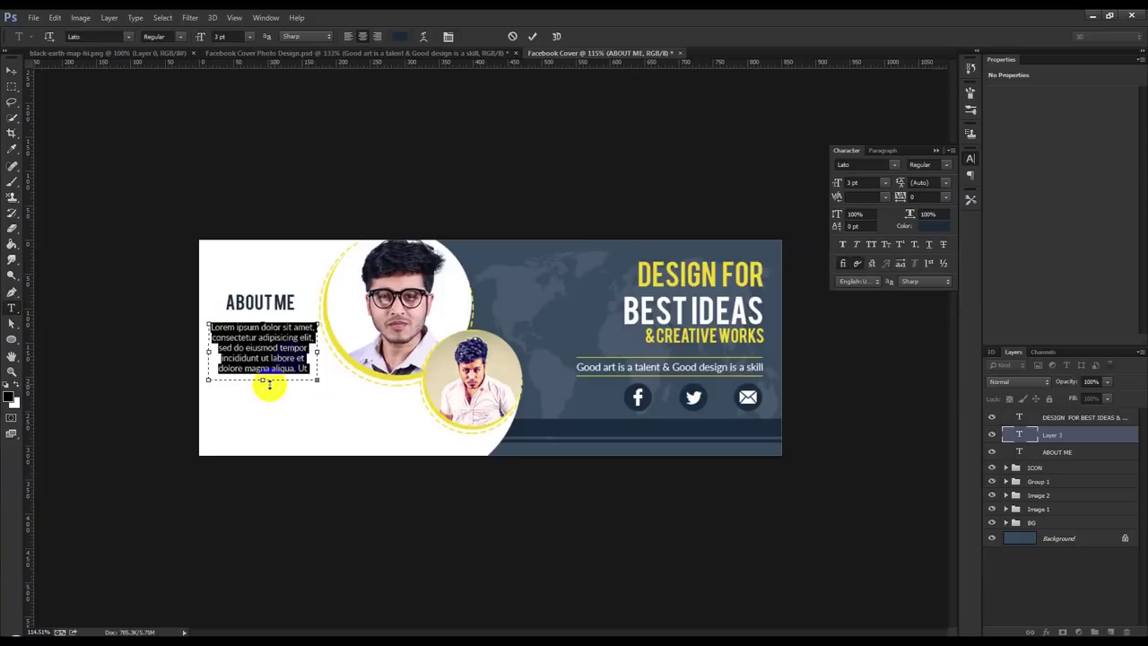
pyautogui.click(224, 36)
pyautogui.write('2')
pyautogui.press('Return')
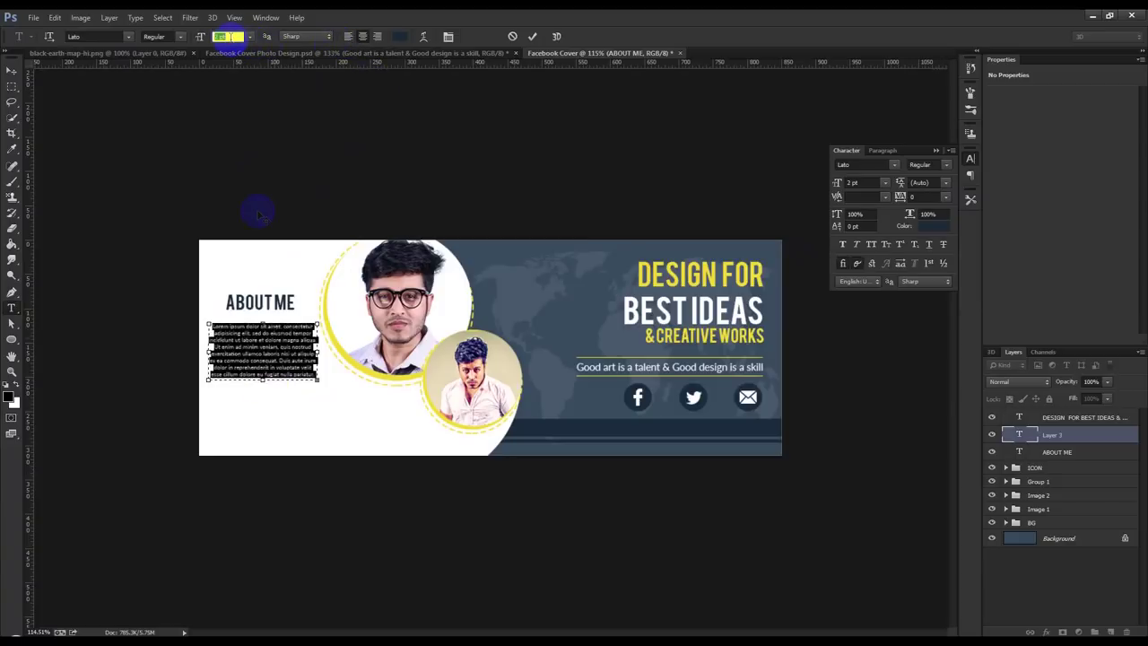
# Resize the paragraph box to fit the text and commit it
pyautogui.moveTo(246, 354)
pyautogui.mouseDown()
pyautogui.moveTo(139, 279)
pyautogui.moveTo(126, 283)
pyautogui.mouseUp()
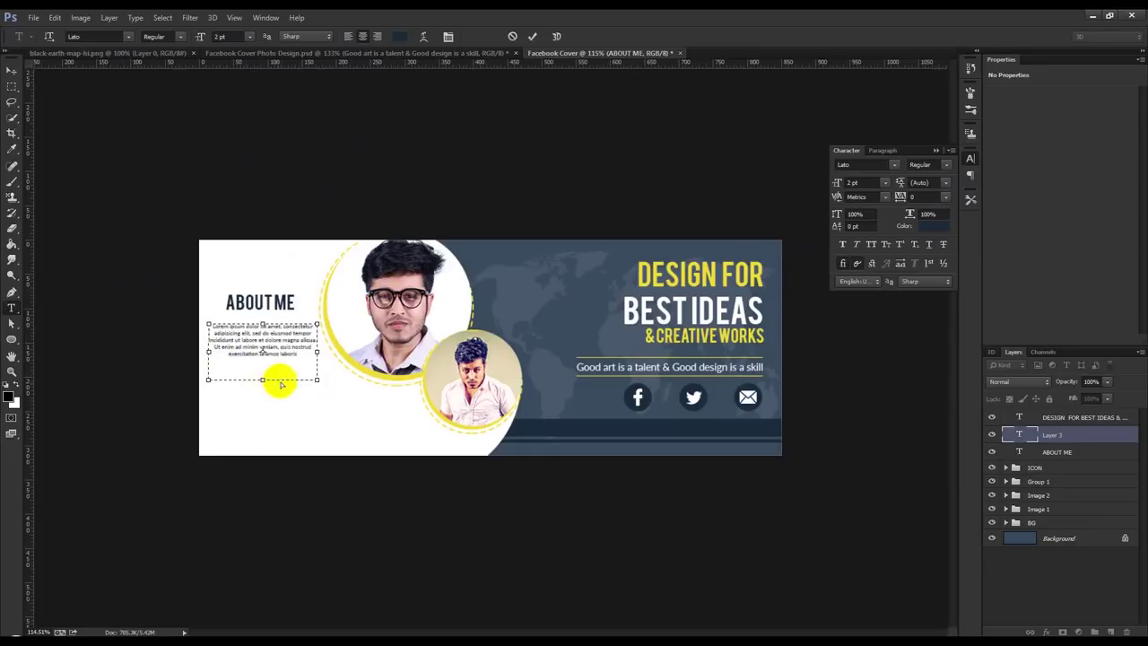
pyautogui.moveTo(263, 380); pyautogui.dragTo(274, 367)
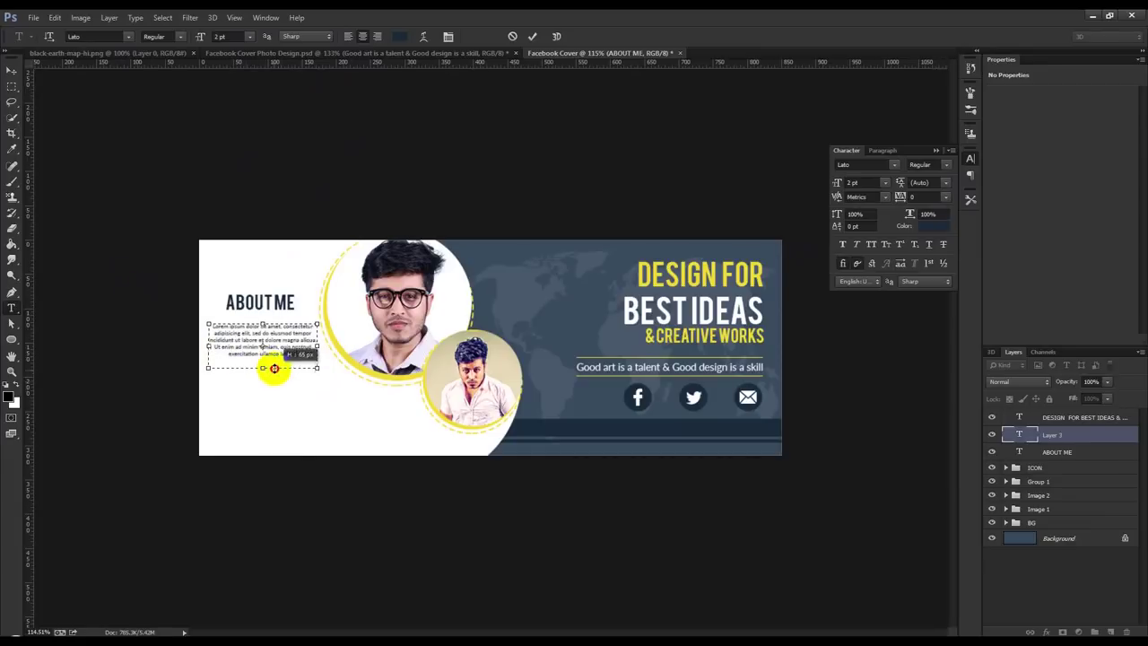
pyautogui.click(534, 38)
pyautogui.click(11, 70)
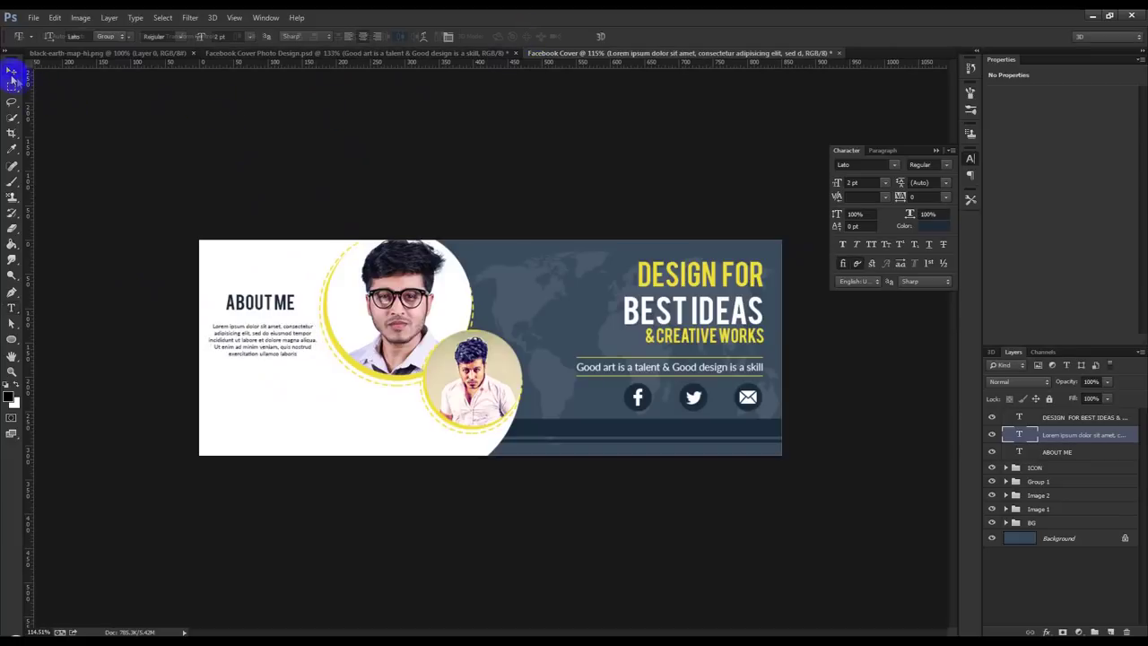
# Reposition the ABOUT ME heading and its paragraph together on the cover
pyautogui.press('Up')
pyautogui.press('Up')
pyautogui.press('Up')
pyautogui.press('Up')
pyautogui.press('Up')
pyautogui.press('Up')
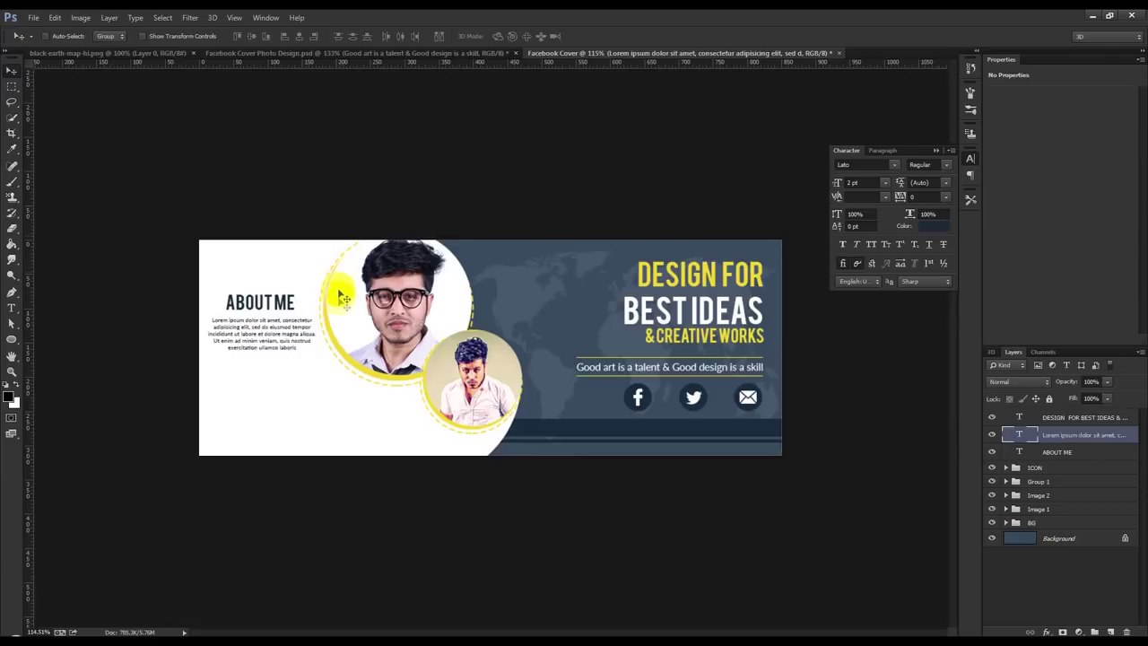
pyautogui.scroll(1, 285, 329)
pyautogui.keyDown('ctrl'); pyautogui.click(1018, 451); pyautogui.keyUp('ctrl')
pyautogui.moveTo(331, 363); pyautogui.dragTo(313, 333)
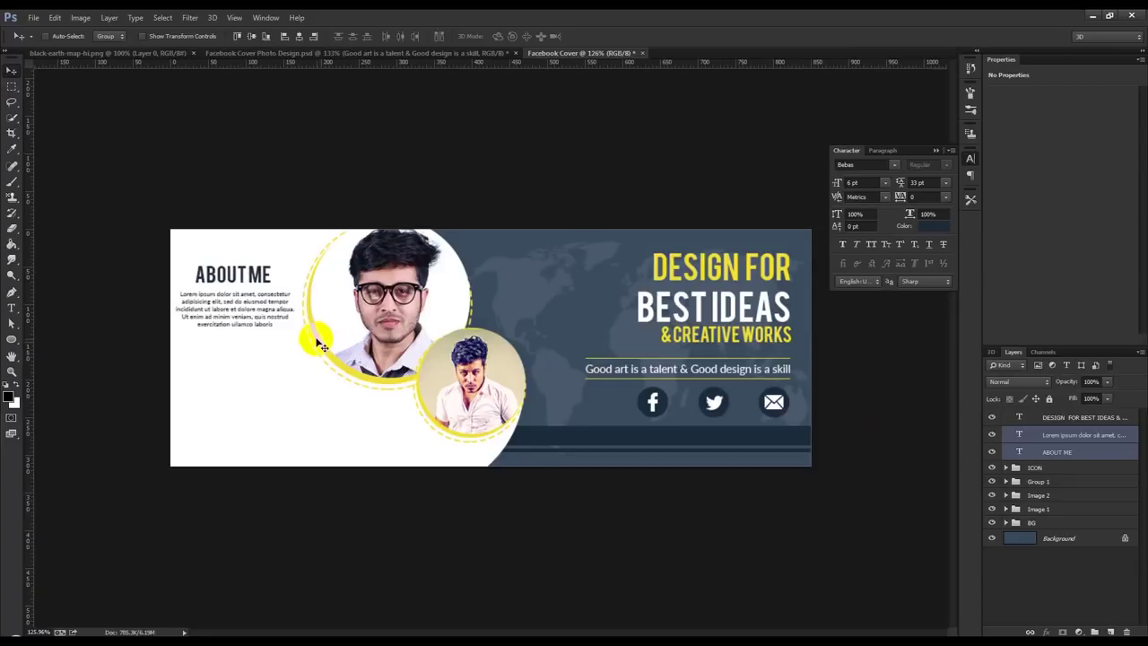
pyautogui.press('Down')
pyautogui.press('Down')
pyautogui.press('Down')
pyautogui.press('Down')
pyautogui.press('Down')
pyautogui.press('Down')
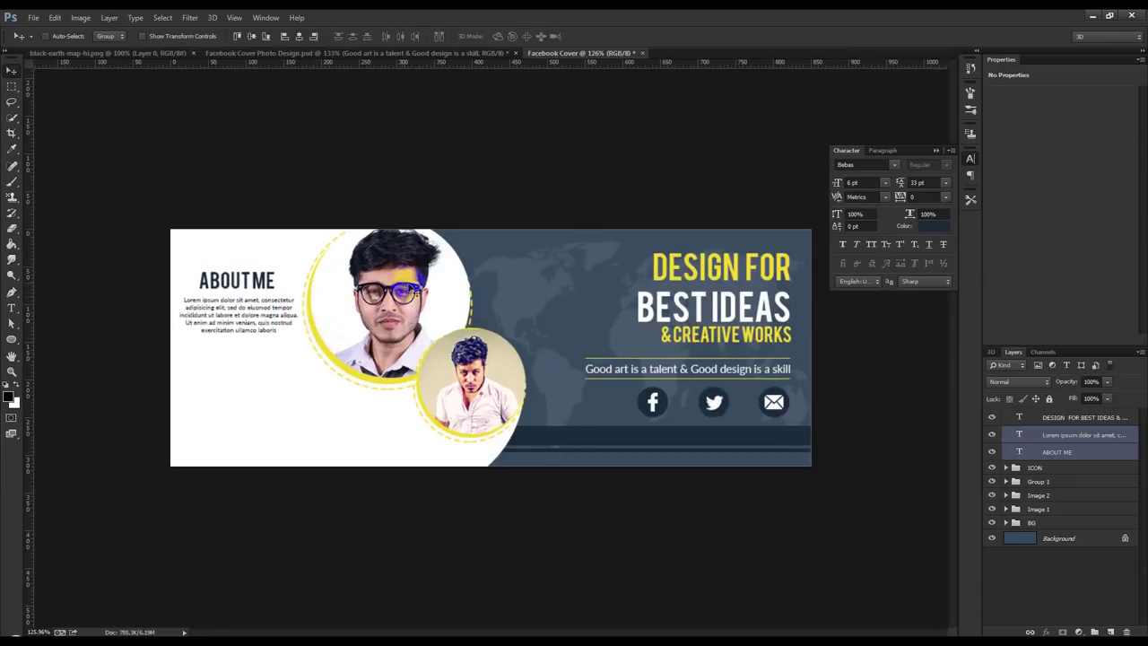
pyautogui.moveTo(451, 266); pyautogui.dragTo(456, 291)
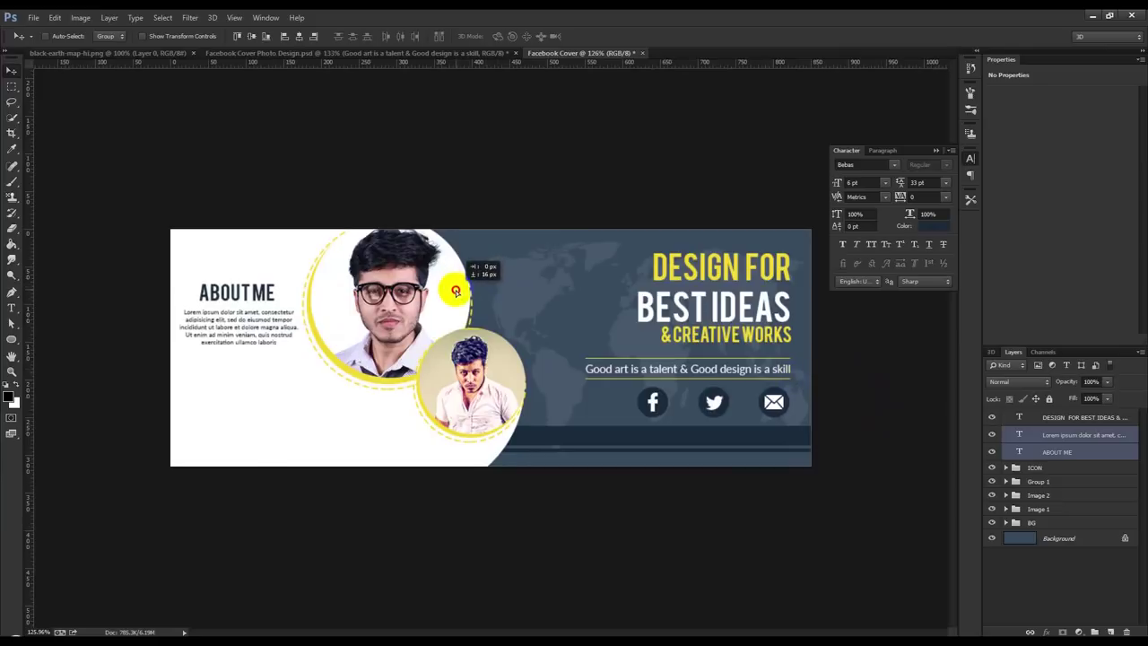
# Alt-drag a copy of the paragraph below the original and begin editing it
pyautogui.keyDown('ctrl'); pyautogui.click(1068, 453); pyautogui.keyUp('ctrl')
pyautogui.moveTo(316, 314); pyautogui.dragTo(317, 361)
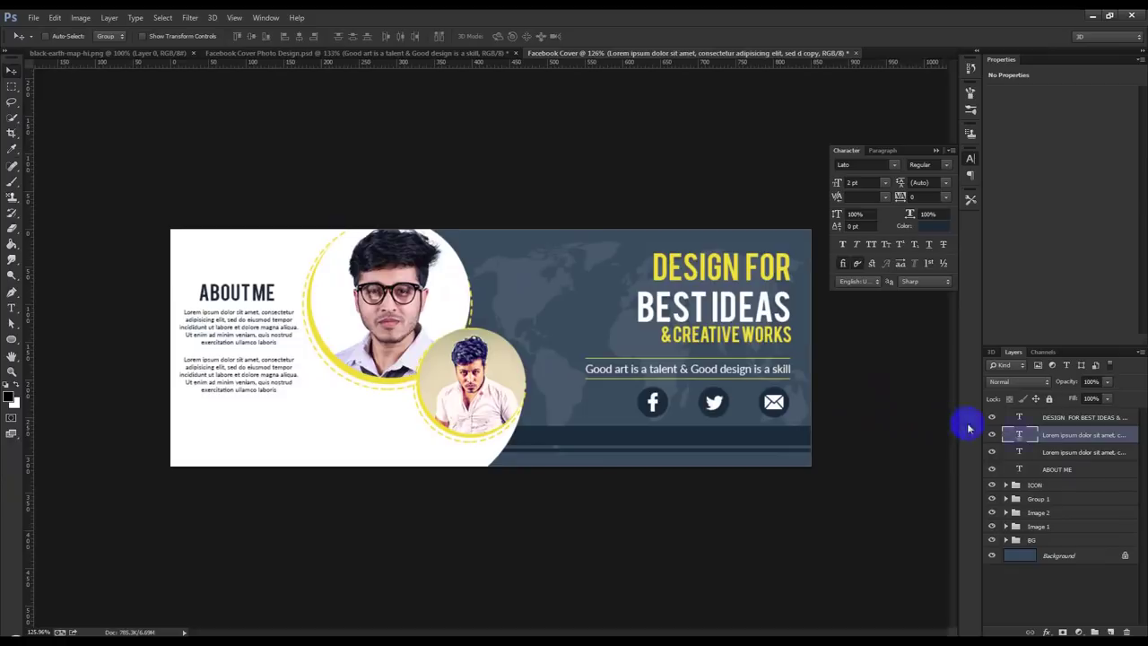
pyautogui.doubleClick(1020, 434)
# Replace the copied paragraph's text with the website line and shrink its box to fit
pyautogui.press('BackSpace')
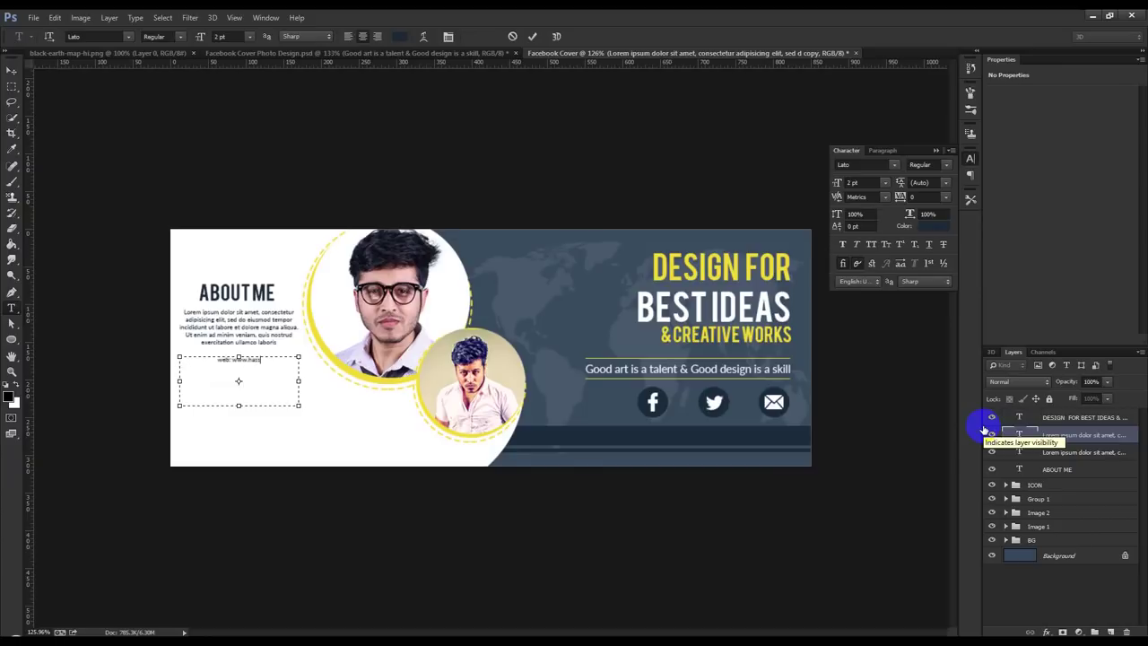
pyautogui.write('han')
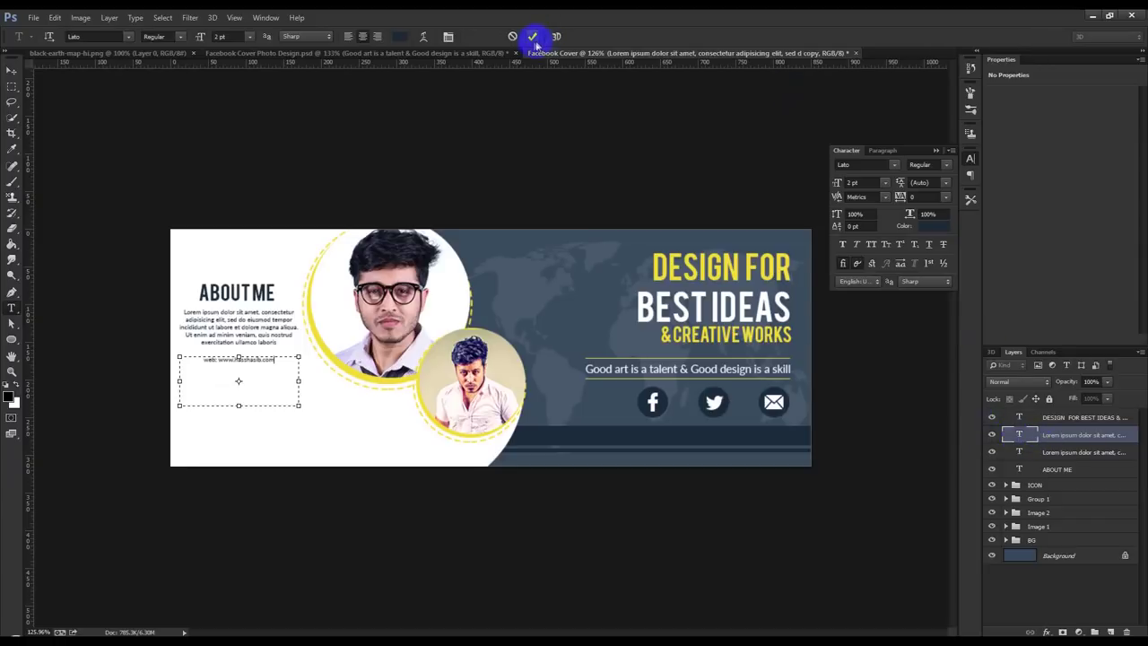
pyautogui.moveTo(232, 408); pyautogui.dragTo(235, 364)
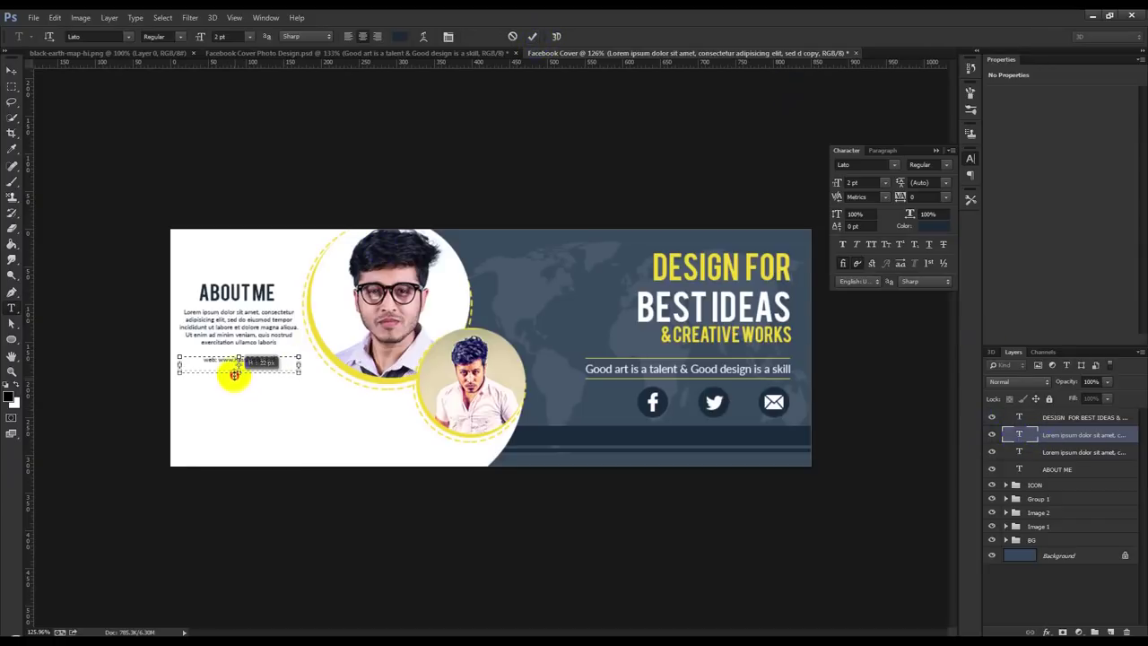
pyautogui.click(532, 36)
# Duplicate the web line below it and rewrite the copy as the email line
pyautogui.press('v')
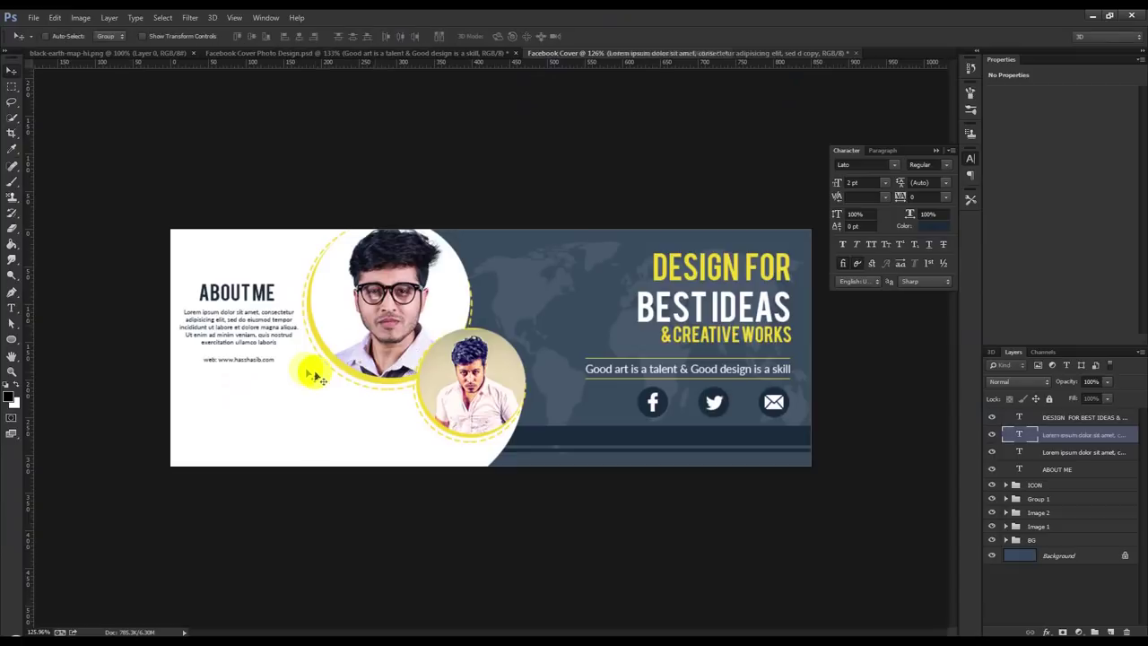
pyautogui.moveTo(290, 363)
pyautogui.mouseDown()
pyautogui.moveTo(270, 364)
pyautogui.moveTo(320, 370)
pyautogui.mouseUp()
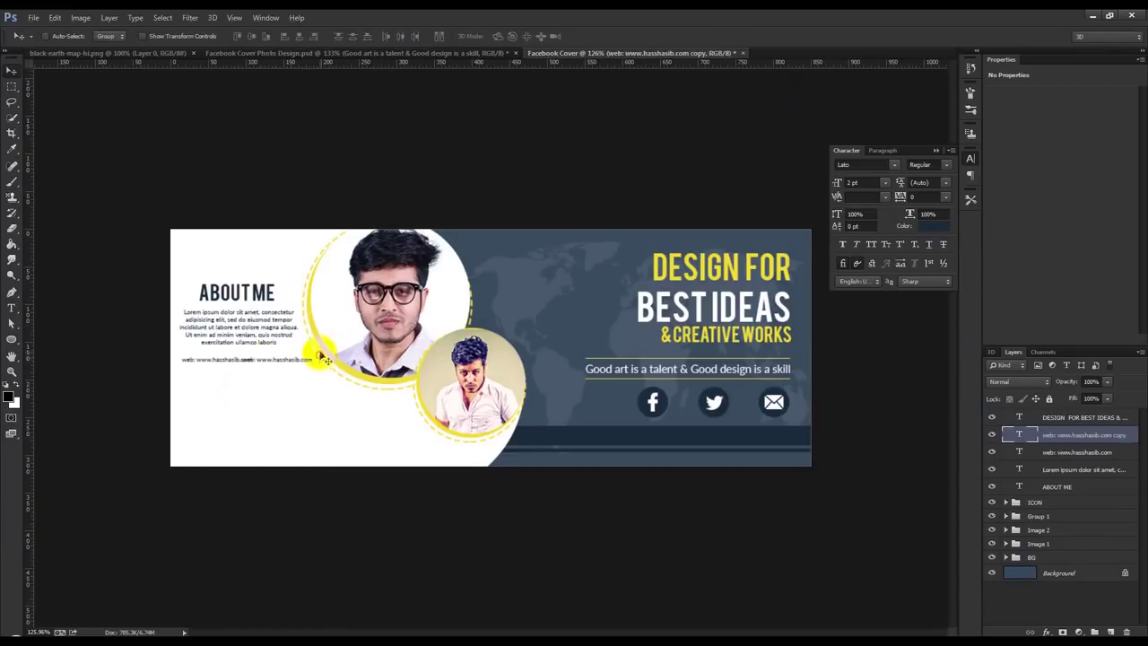
pyautogui.moveTo(320, 371); pyautogui.dragTo(320, 367)
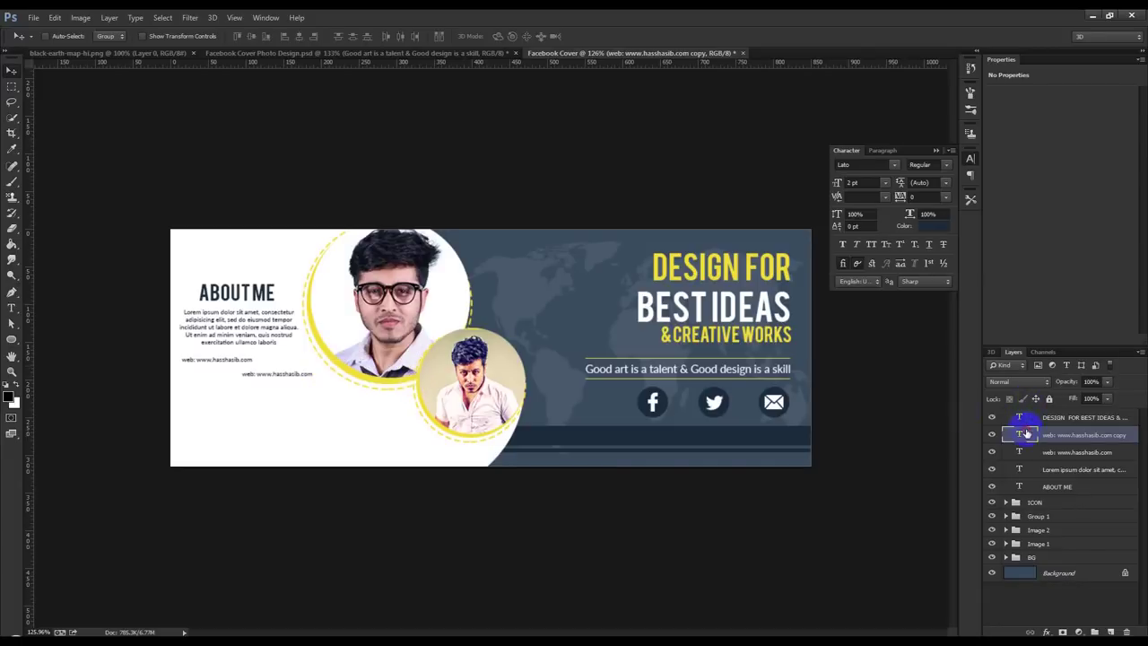
pyautogui.doubleClick(1027, 434)
pyautogui.press('BackSpace')
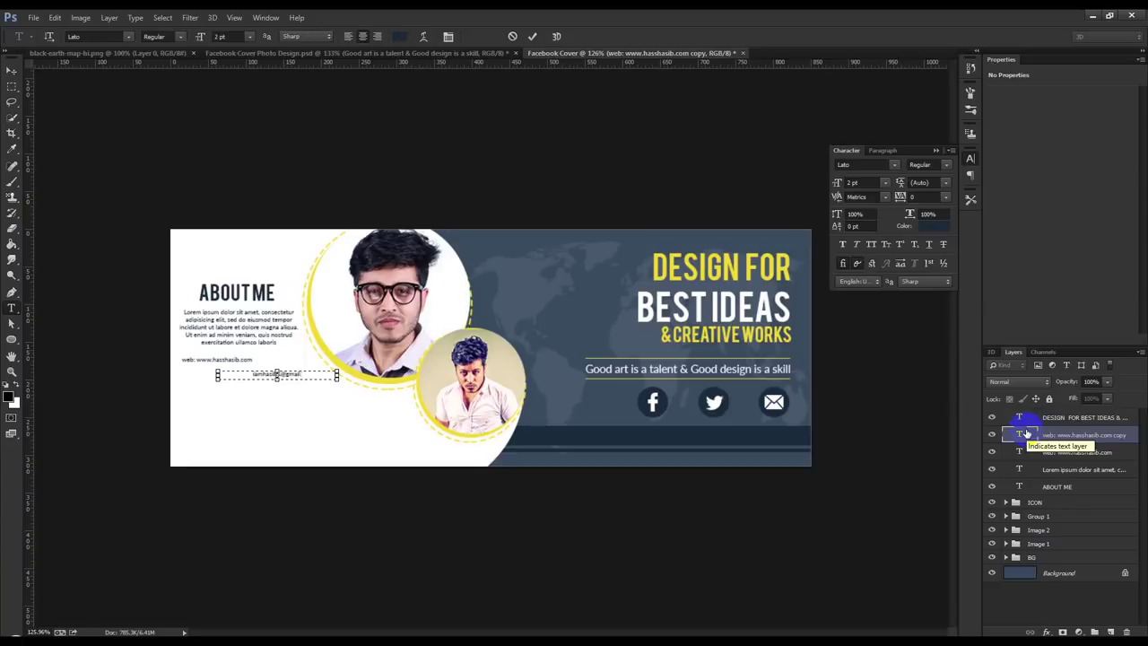
pyautogui.click(532, 36)
pyautogui.press('v')
# Duplicate the email line lower down and add a label at the original email line's start
pyautogui.moveTo(353, 375); pyautogui.dragTo(284, 387)
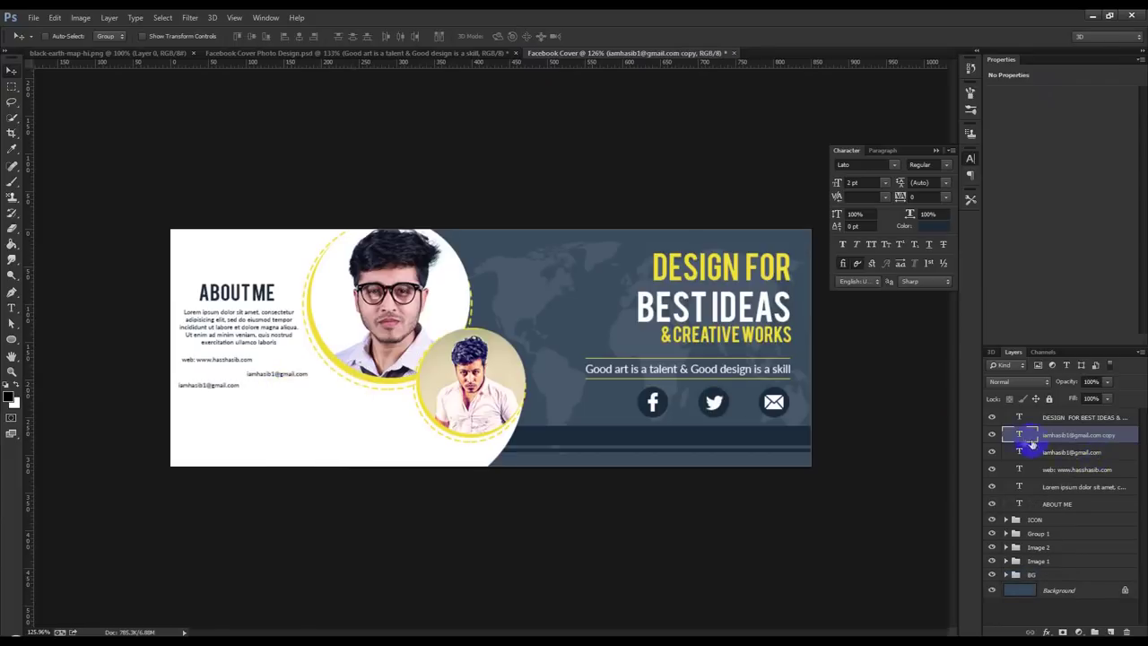
pyautogui.doubleClick(1017, 451)
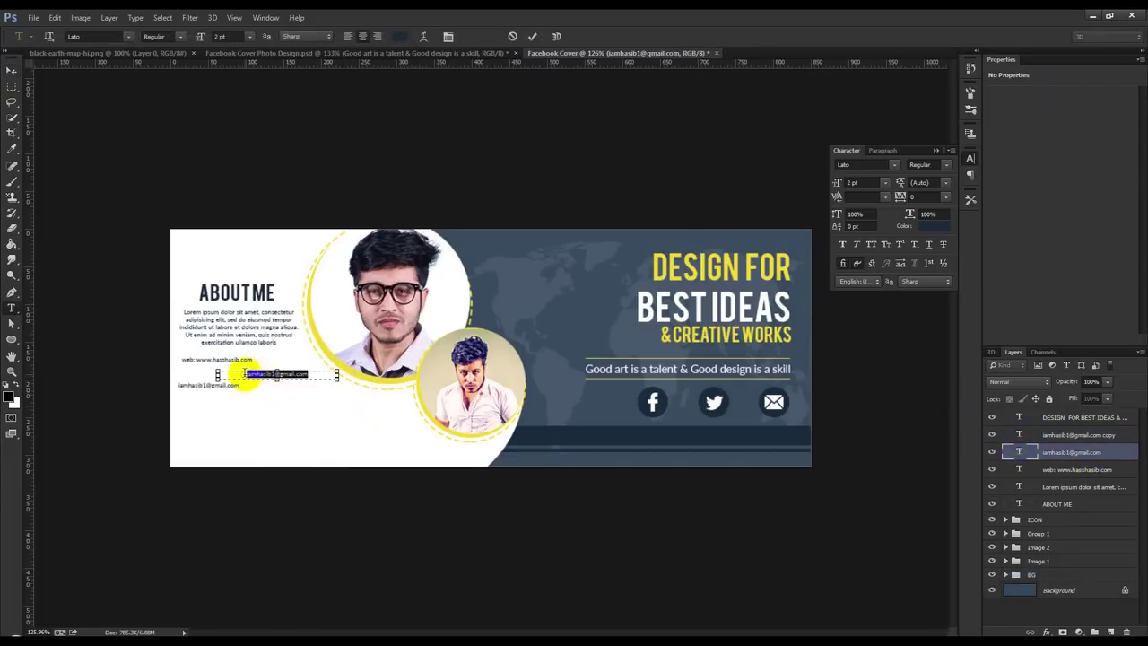
pyautogui.click(277, 375)
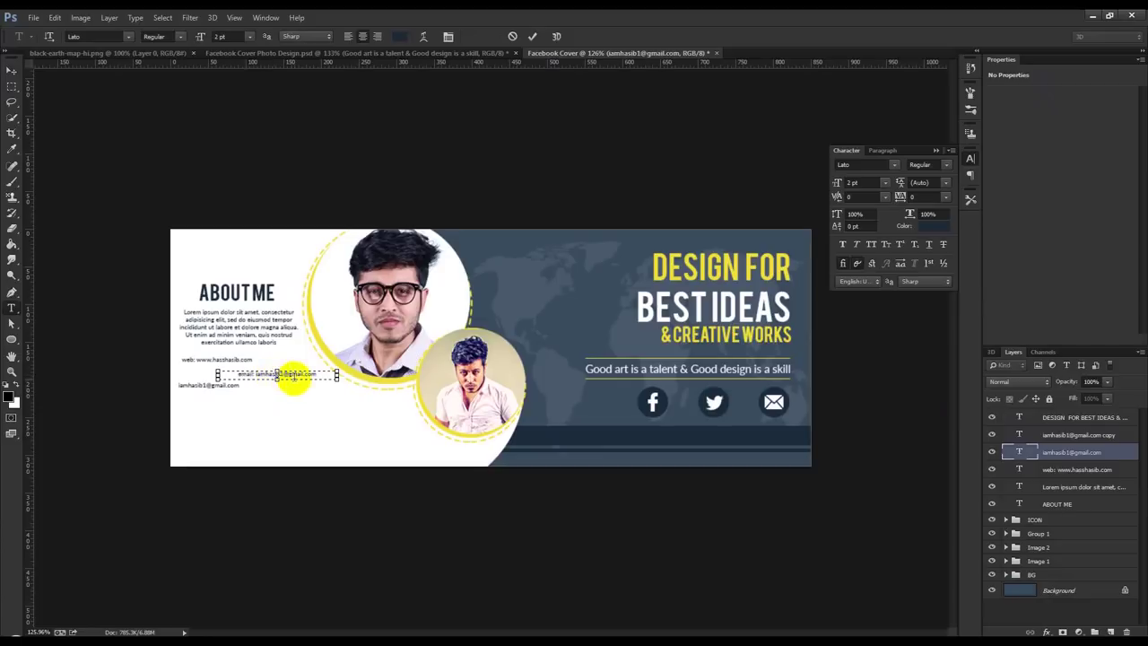
pyautogui.hotkey('ctrl', 'Return')
pyautogui.press('v')
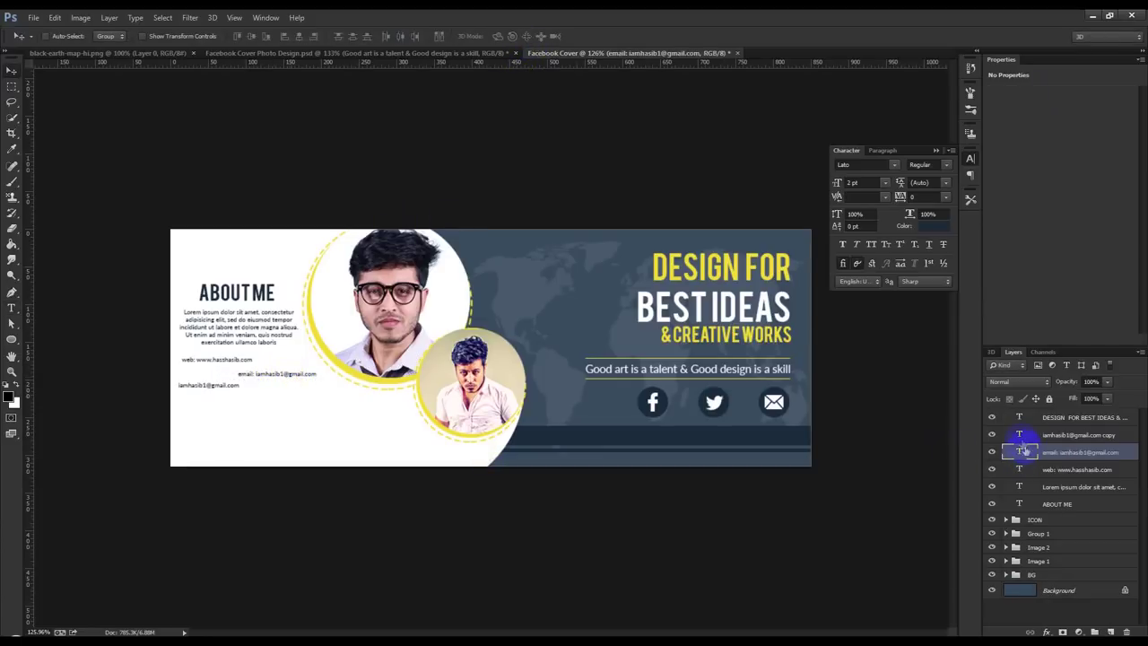
# Rewrite the lowest copy as the Skype contact line and nudge it into place
pyautogui.doubleClick(1015, 436)
pyautogui.press('BackSpace')
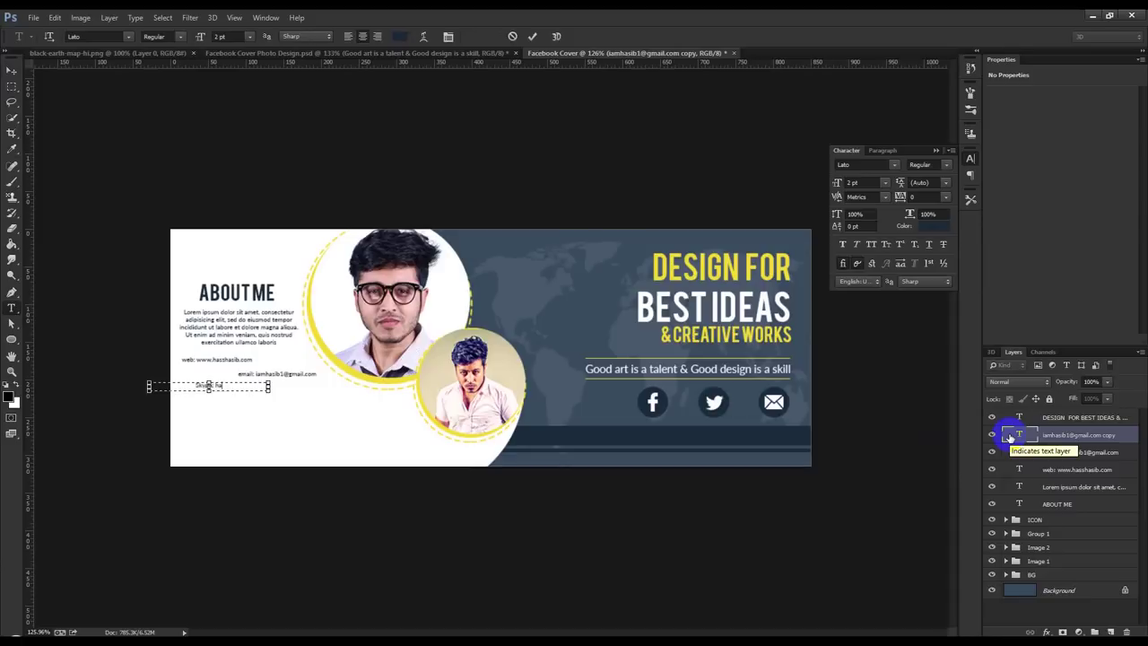
pyautogui.write('1')
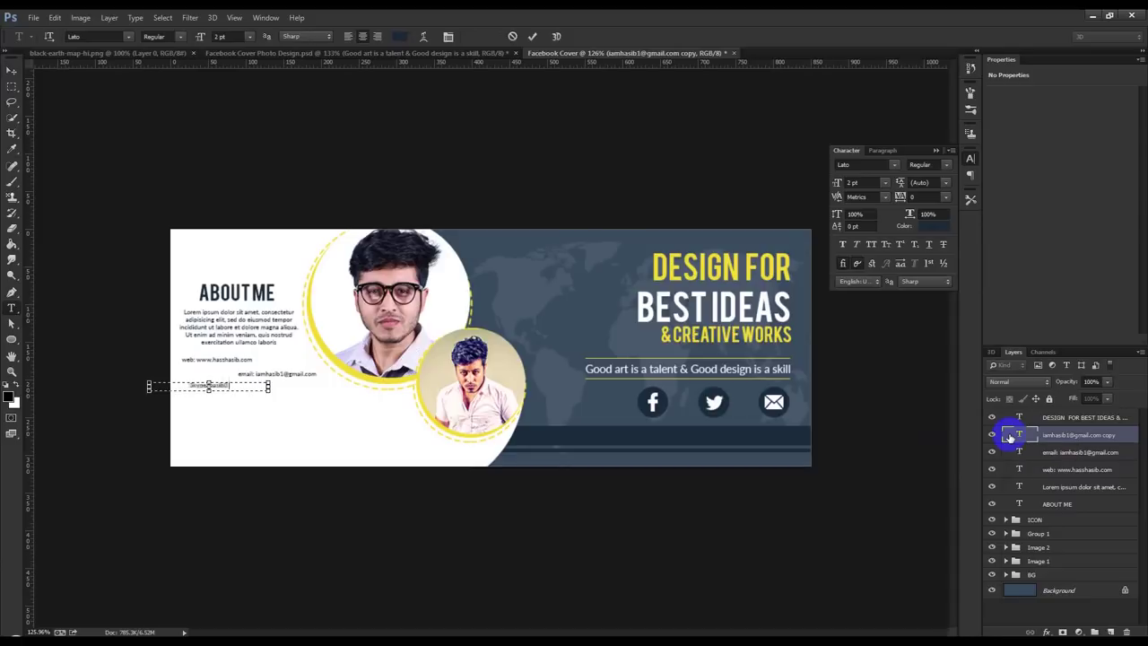
pyautogui.click(534, 38)
pyautogui.press('v')
pyautogui.moveTo(296, 388); pyautogui.dragTo(297, 384)
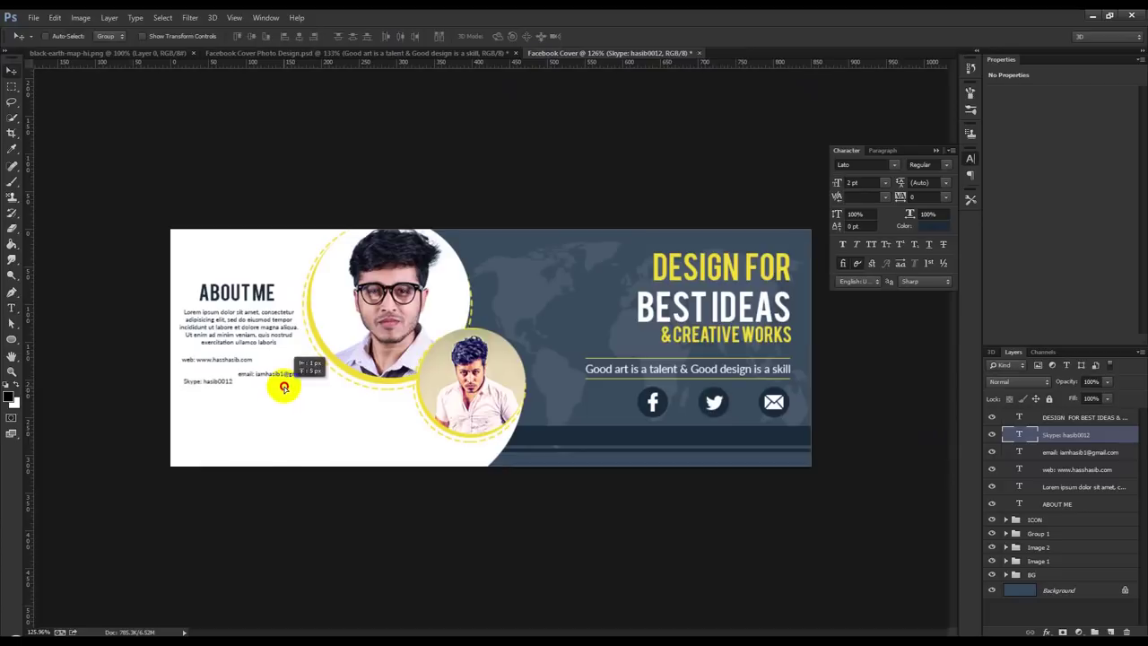
# Compare with the reference design, then return to the cover and expand the Image 1 group
pyautogui.click(238, 53)
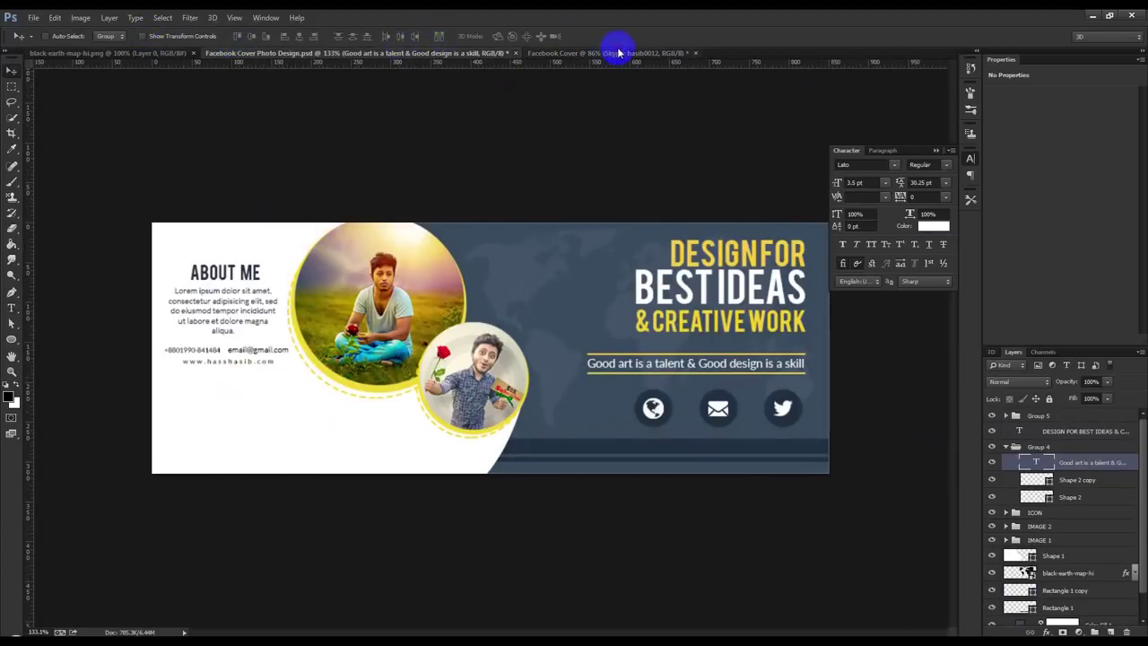
pyautogui.click(614, 52)
pyautogui.scroll(2, 549, 311)
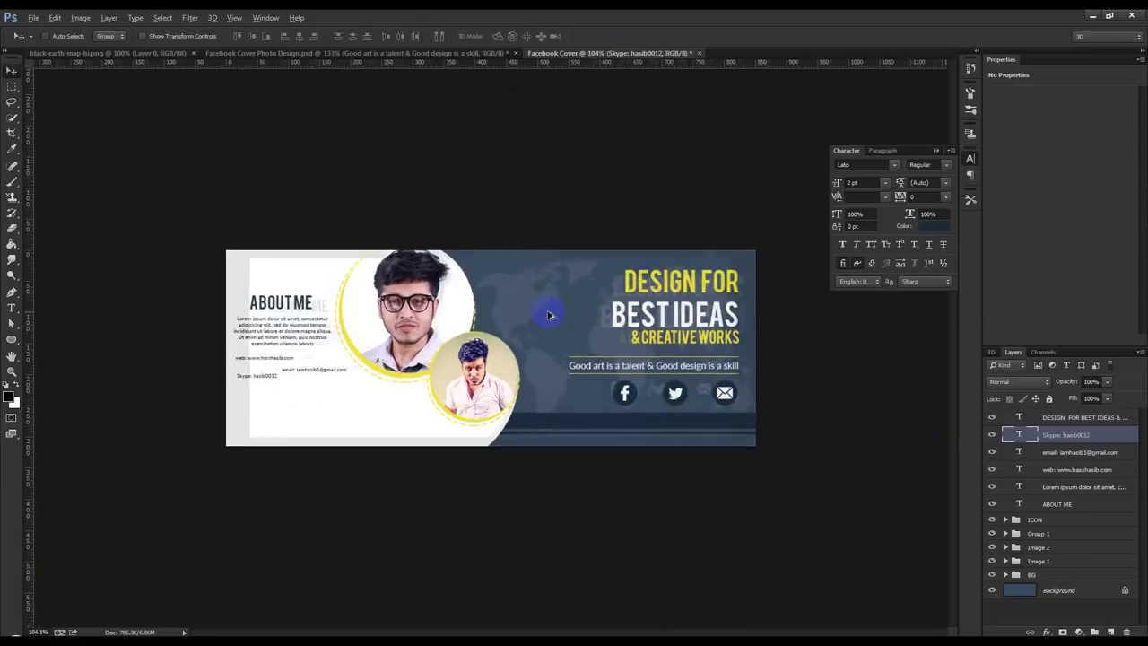
pyautogui.scroll(-1, 549, 311)
pyautogui.scroll(1, 408, 312)
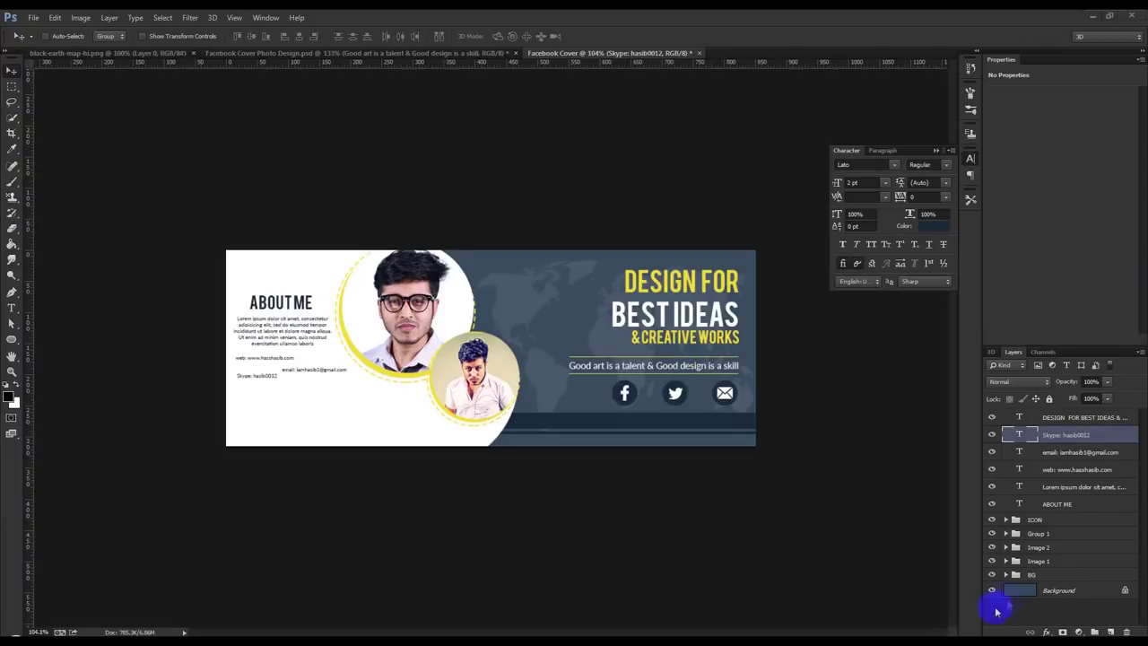
pyautogui.click(1006, 562)
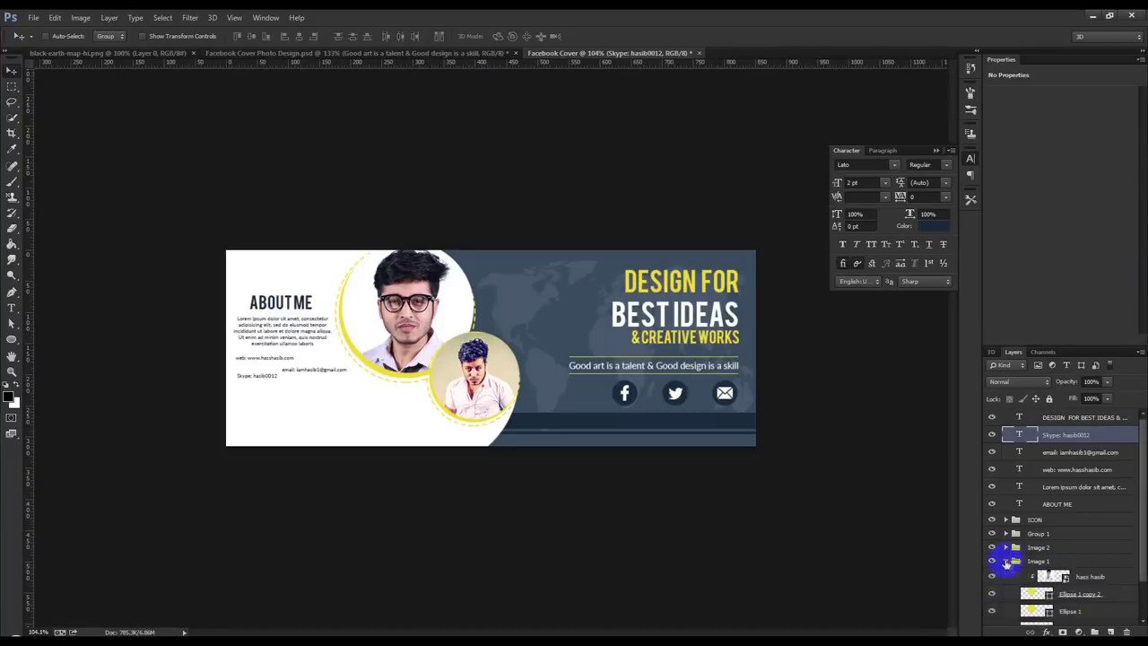
# Place IMG_0345 above the large portrait layer and clip it to the circle
pyautogui.click(1114, 581)
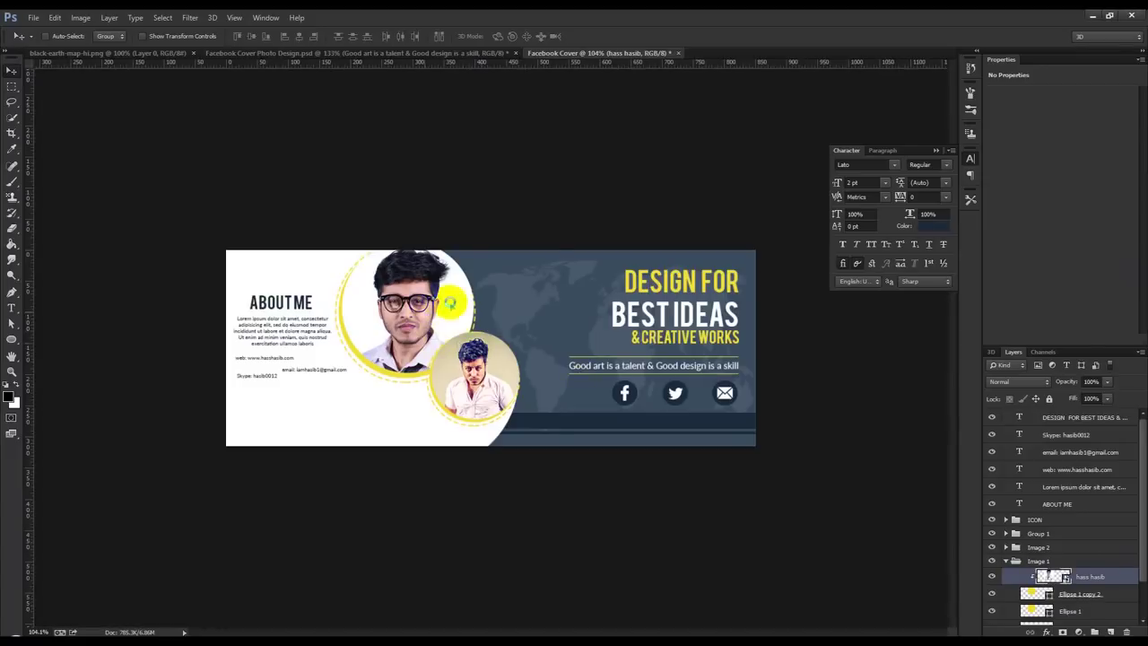
pyautogui.moveTo(477, 329); pyautogui.dragTo(411, 267)
pyautogui.moveTo(381, 242); pyautogui.dragTo(399, 265)
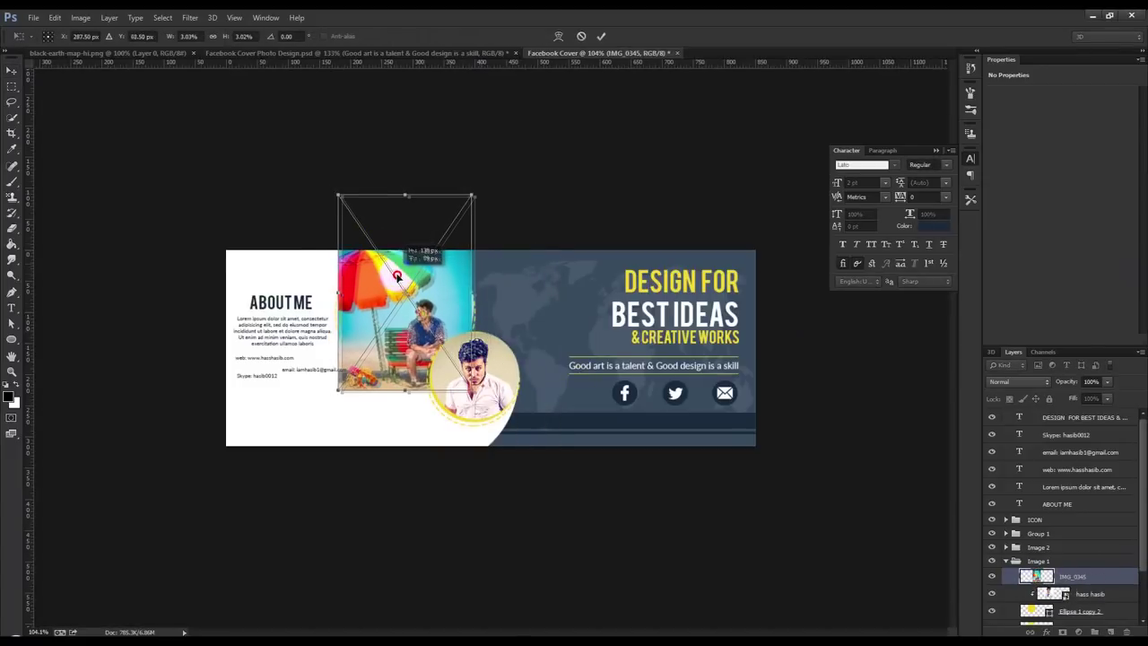
pyautogui.click(601, 36)
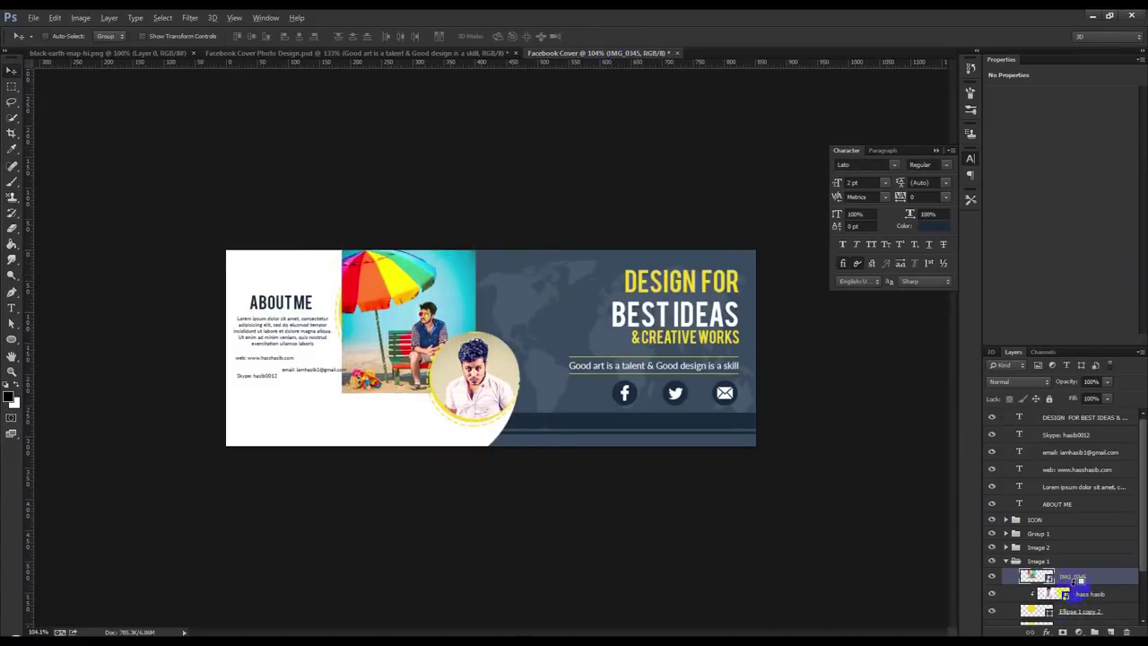
pyautogui.keyDown('alt'); pyautogui.click(1059, 585); pyautogui.keyUp('alt')
# Enlarge and reposition the clipped photo so it fills the large circle
pyautogui.hotkey('ctrl', 't')
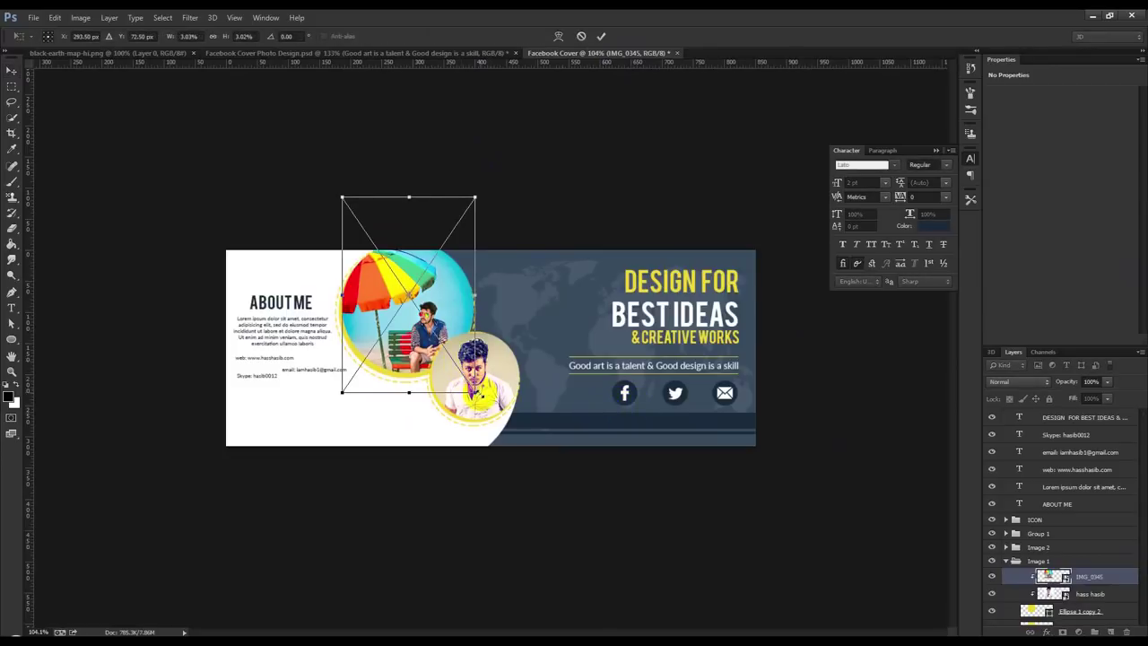
pyautogui.moveTo(474, 392); pyautogui.dragTo(592, 472)
pyautogui.moveTo(462, 427); pyautogui.dragTo(413, 358)
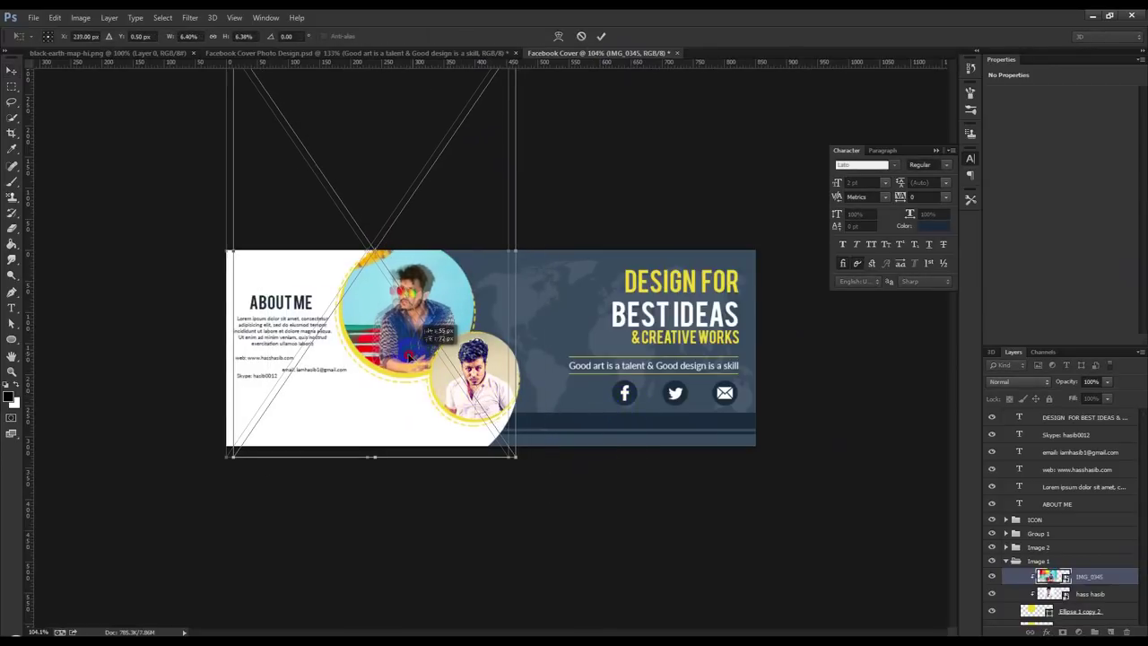
pyautogui.moveTo(509, 454)
pyautogui.mouseDown()
pyautogui.moveTo(533, 468)
pyautogui.moveTo(516, 460)
pyautogui.mouseUp()
pyautogui.click(601, 36)
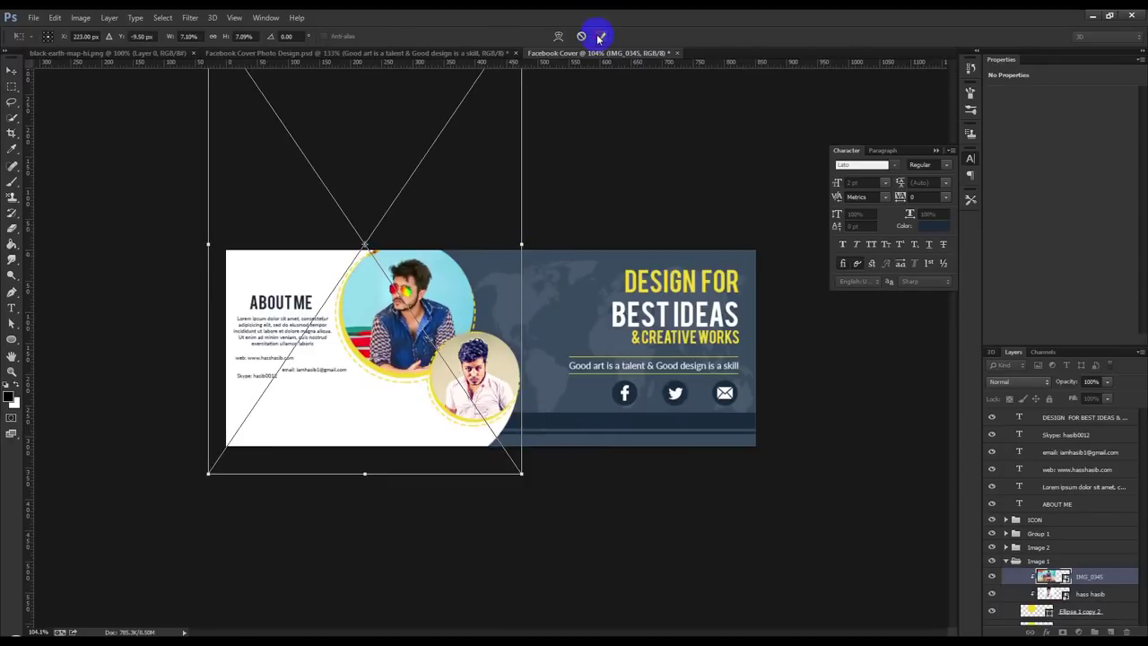
pyautogui.hotkey('ctrl', '+')
pyautogui.hotkey('ctrl', '-')
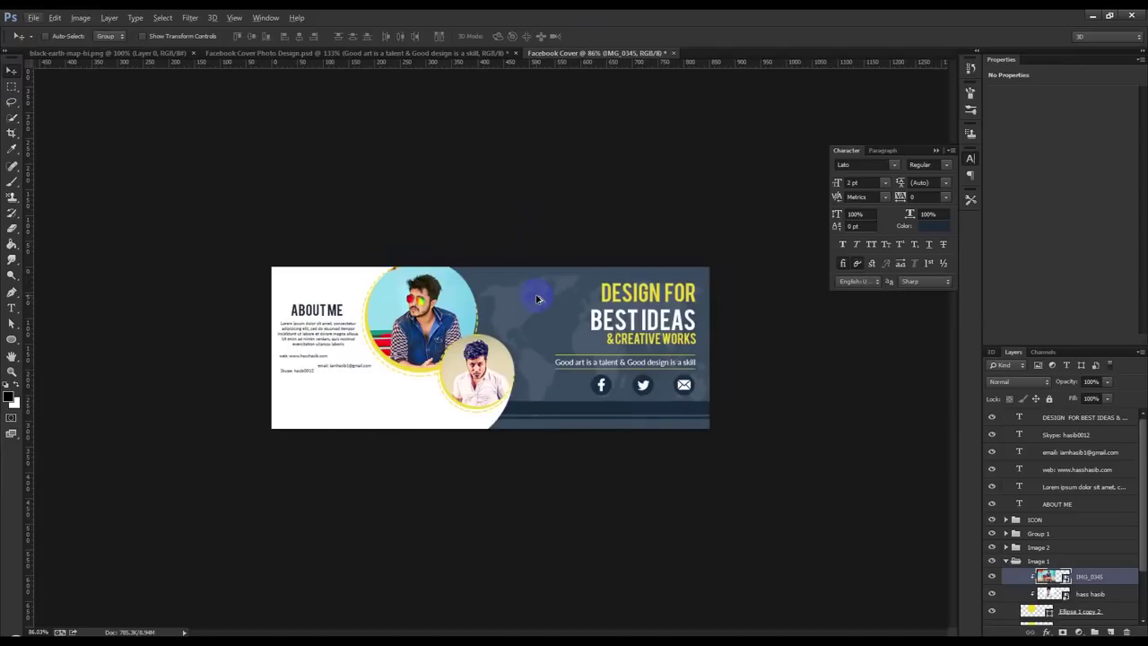
pyautogui.hotkey('ctrl', '+')
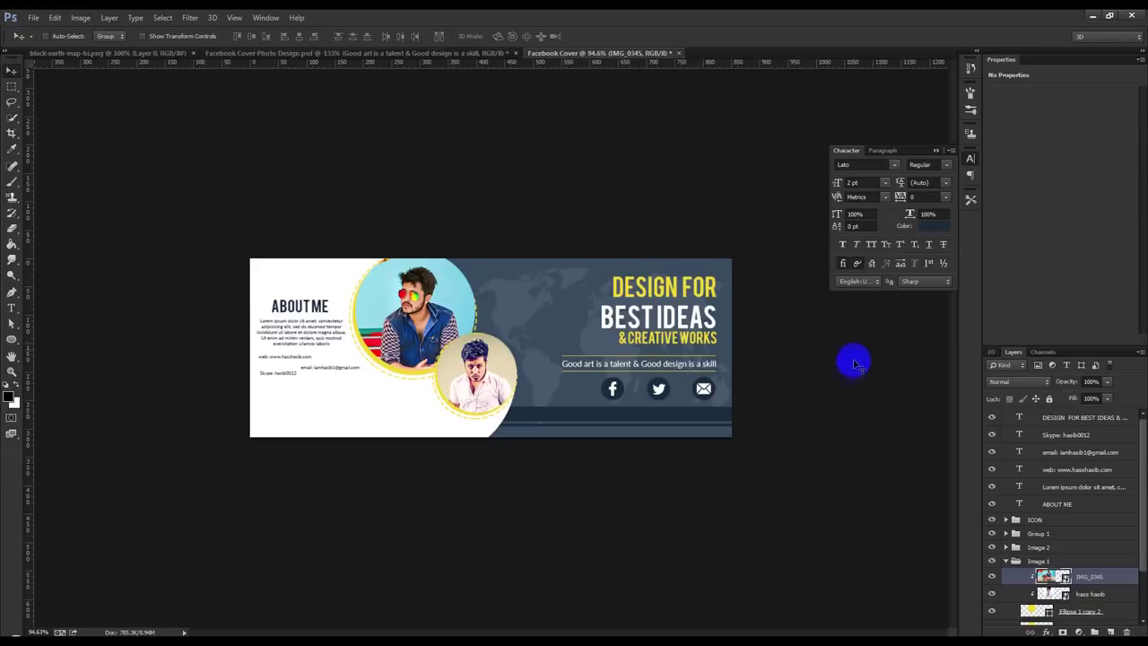
pyautogui.scroll(-1, 840, 365)
pyautogui.press('alt')
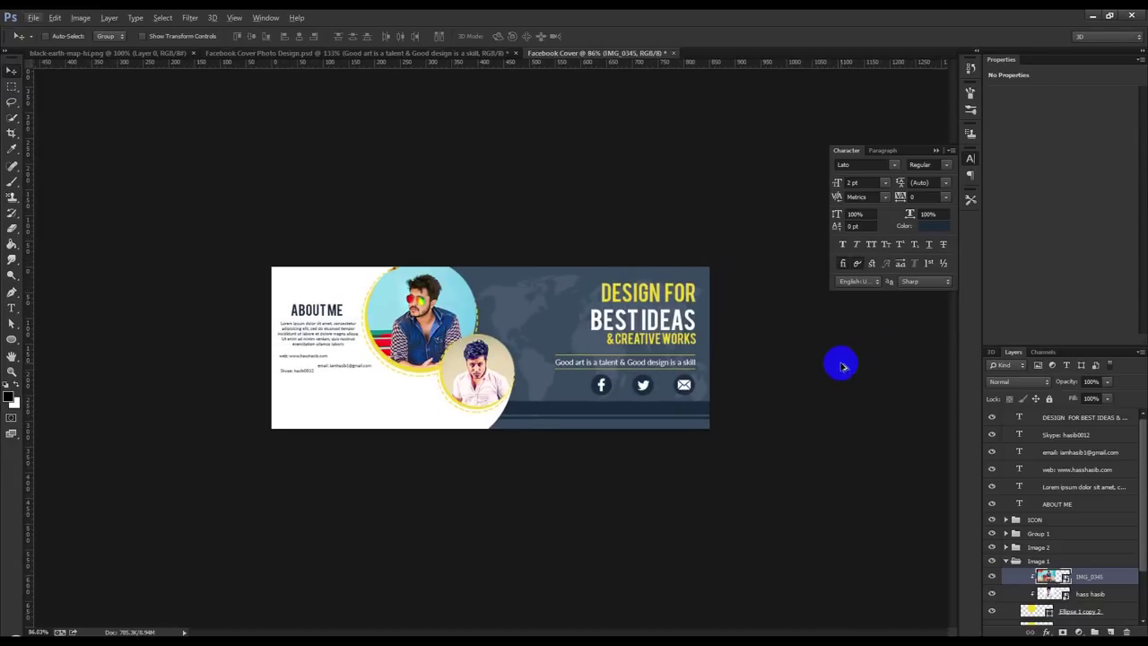